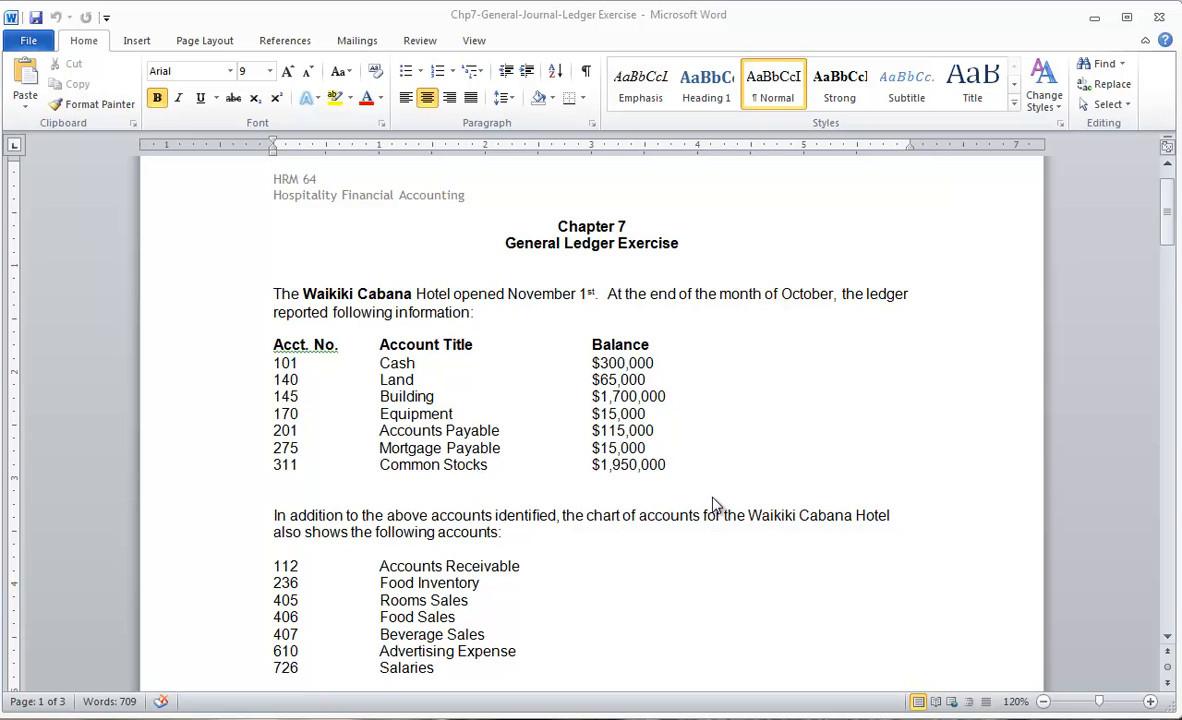
Review the Waikiki Cabana Hotel exercise's ledger accounts and its list of November transactions.
scroll(713, 503, "down", 6)
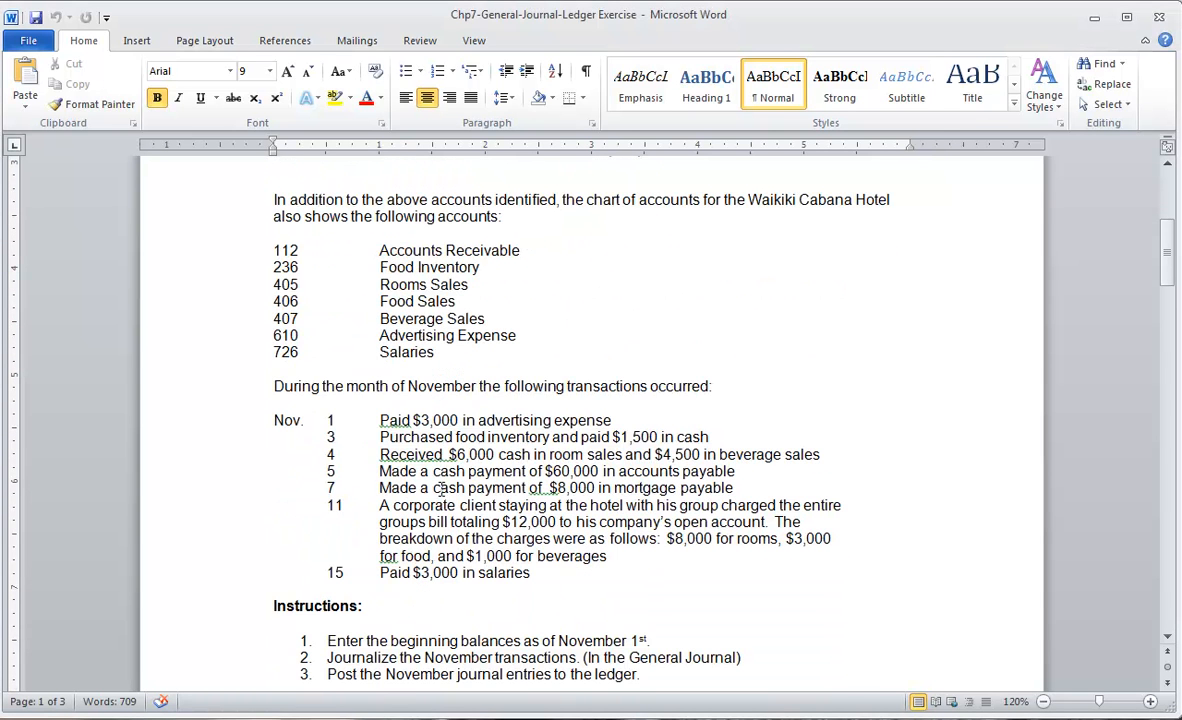
left_click_drag(252, 387, 541, 583)
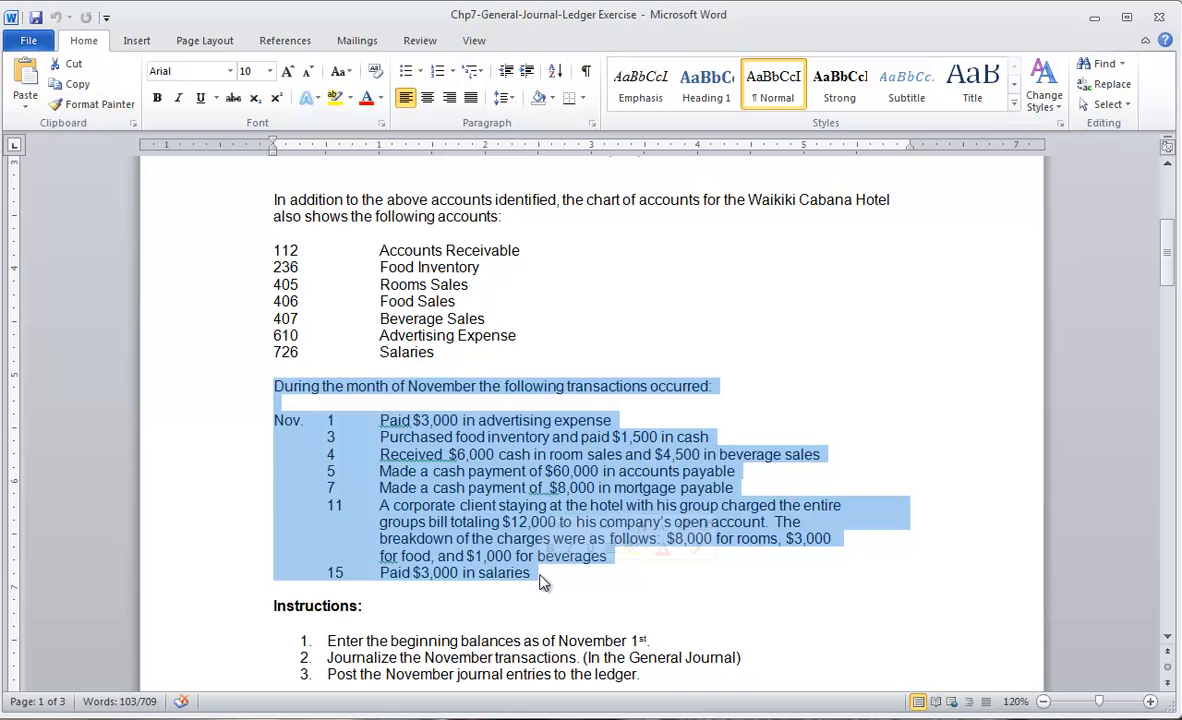
scroll(675, 542, "up", 6)
left_click(675, 542)
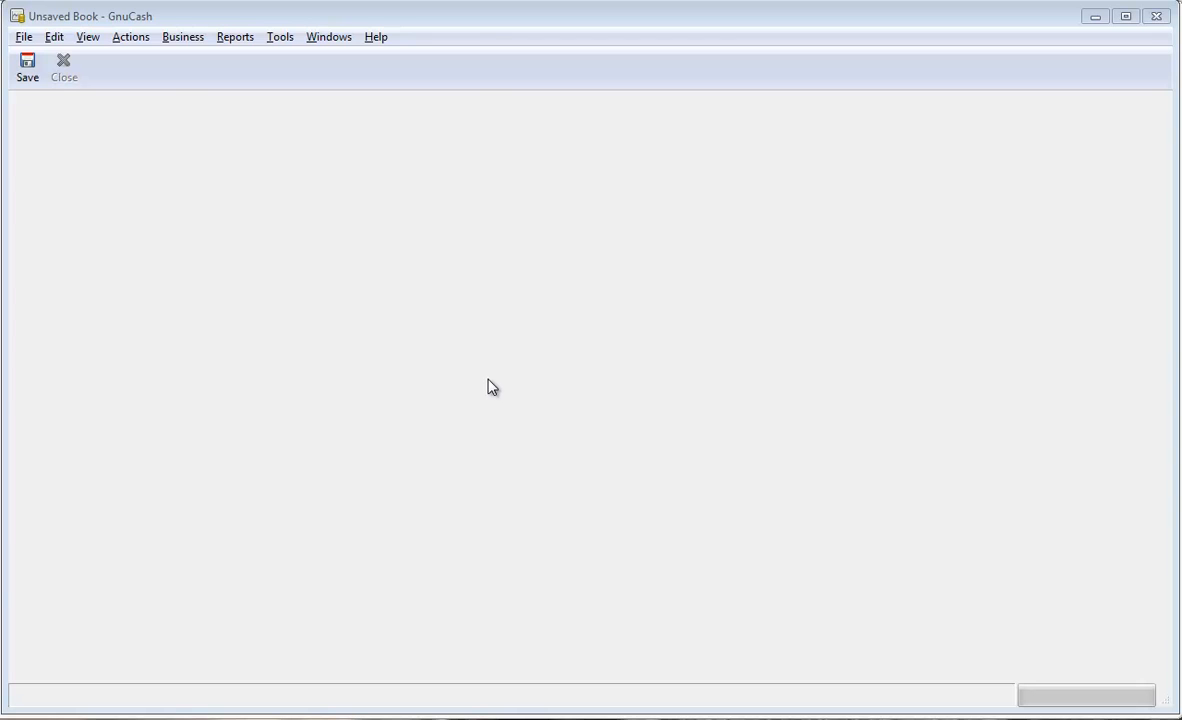
Switch to GnuCash, start a new book, and keep USD (US Dollar) as the currency for new accounts.
left_click(22, 38)
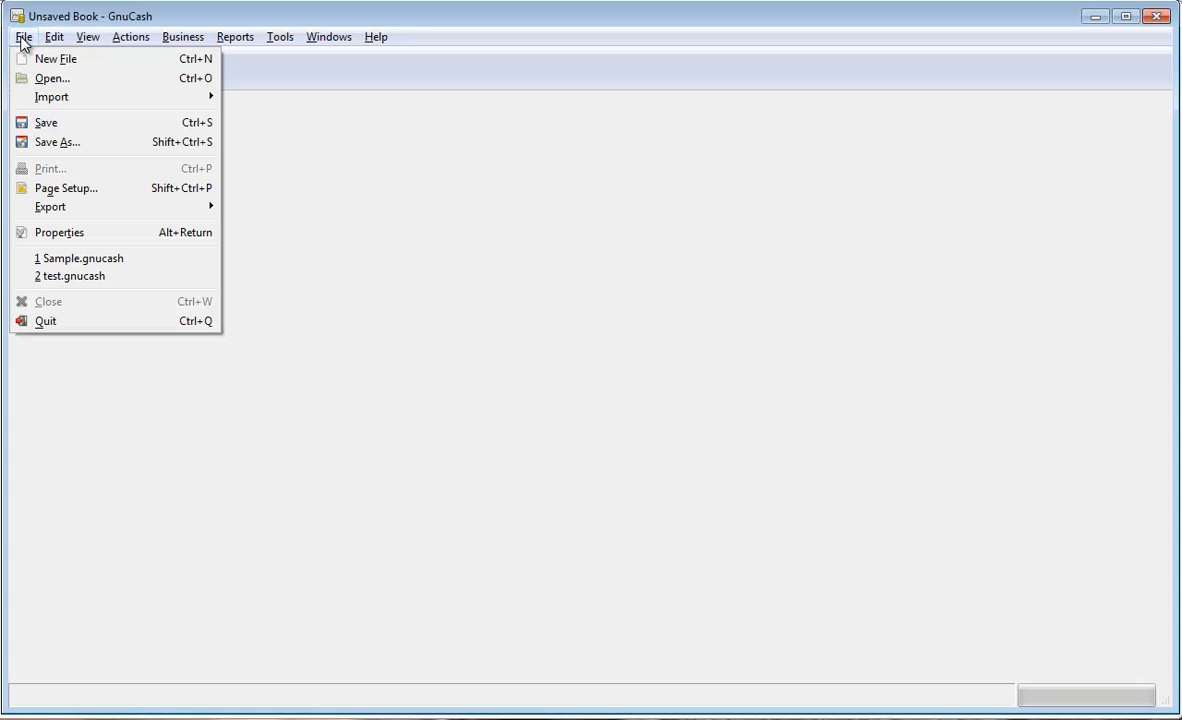
left_click(44, 60)
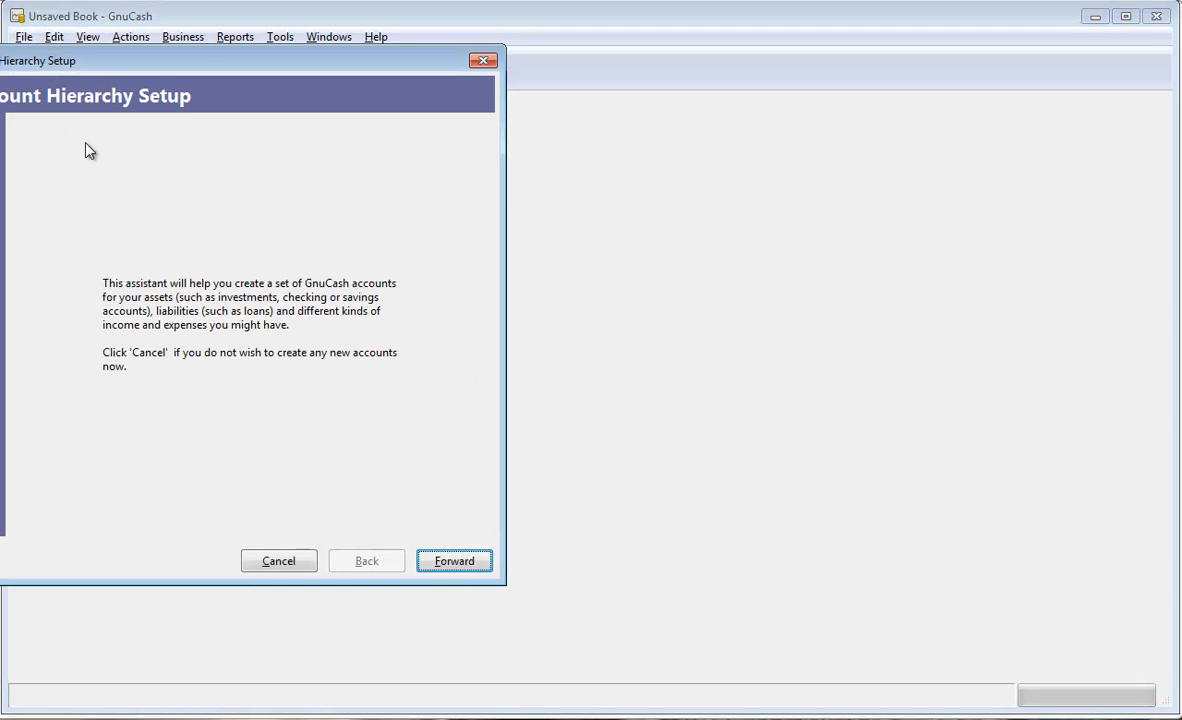
left_click_drag(140, 60, 372, 104)
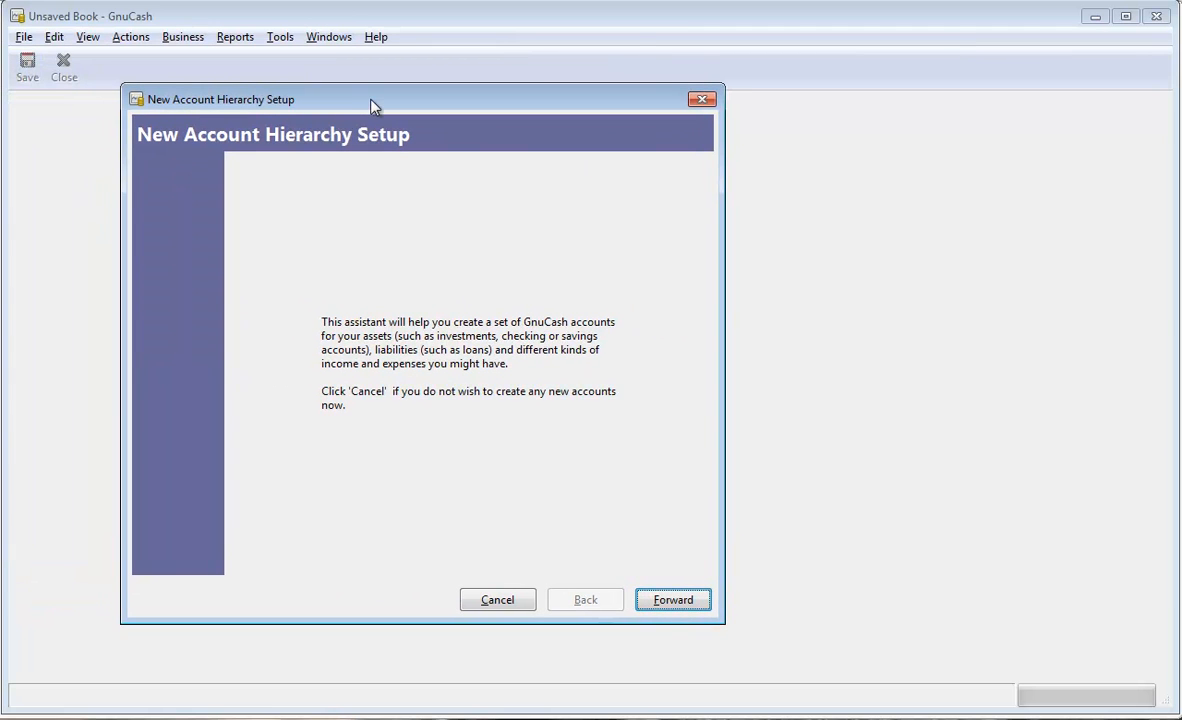
left_click(690, 600)
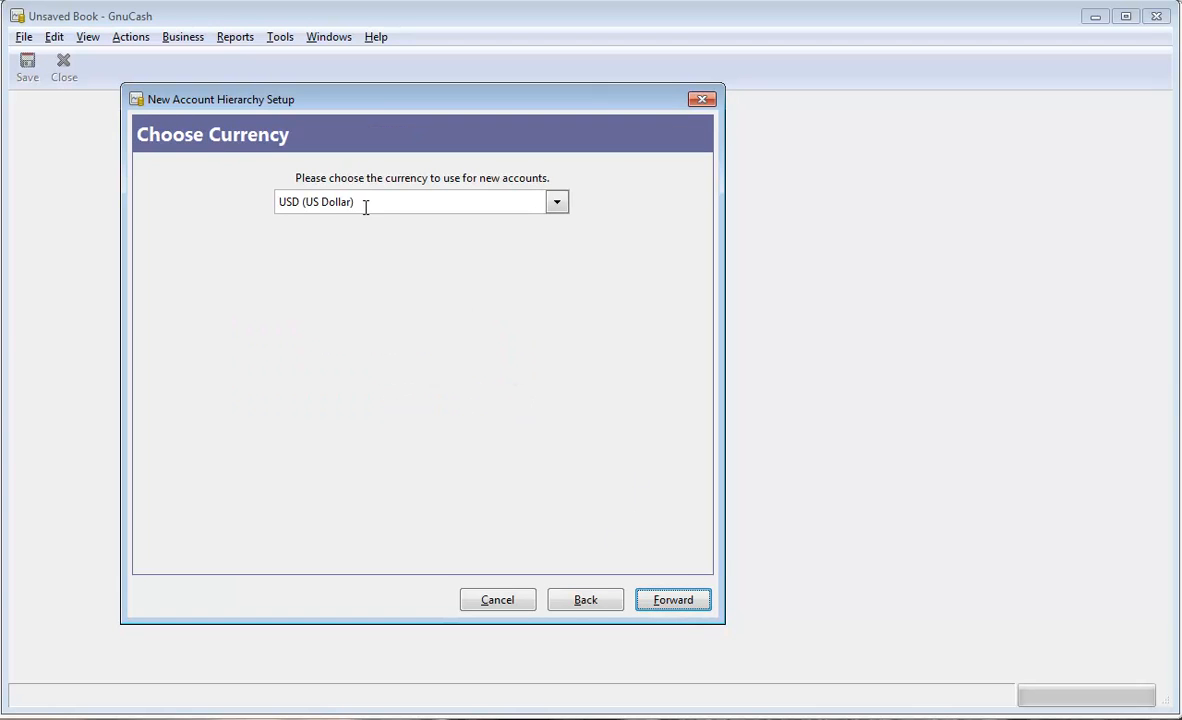
left_click_drag(366, 207, 245, 185)
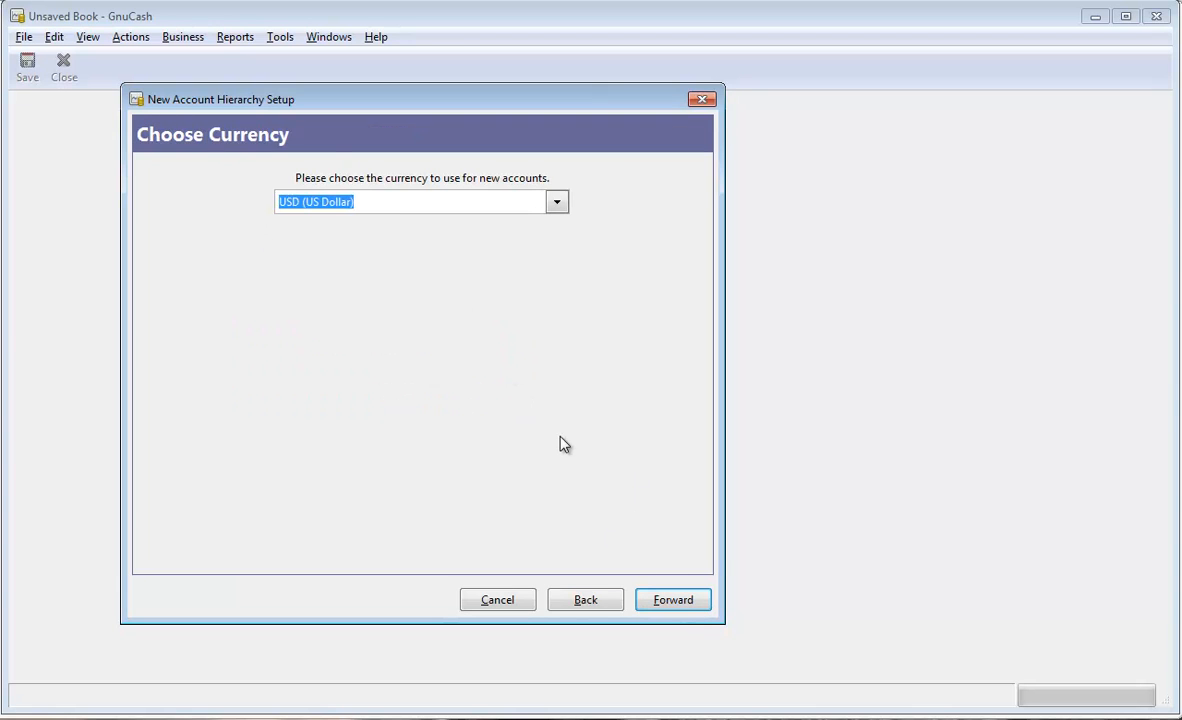
left_click(666, 610)
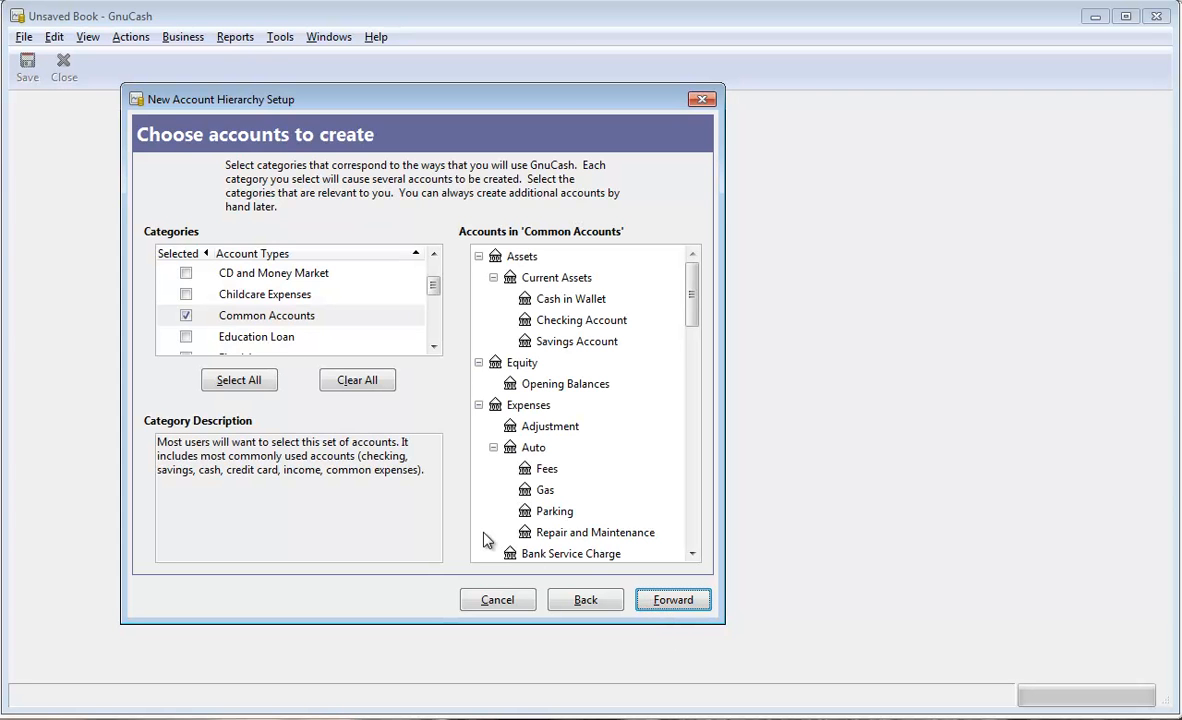
Clear every preselected account category, including Common Accounts, in the account hierarchy setup.
left_click(245, 290)
left_click(245, 276)
left_click(245, 297)
left_click(224, 334)
left_click(242, 318)
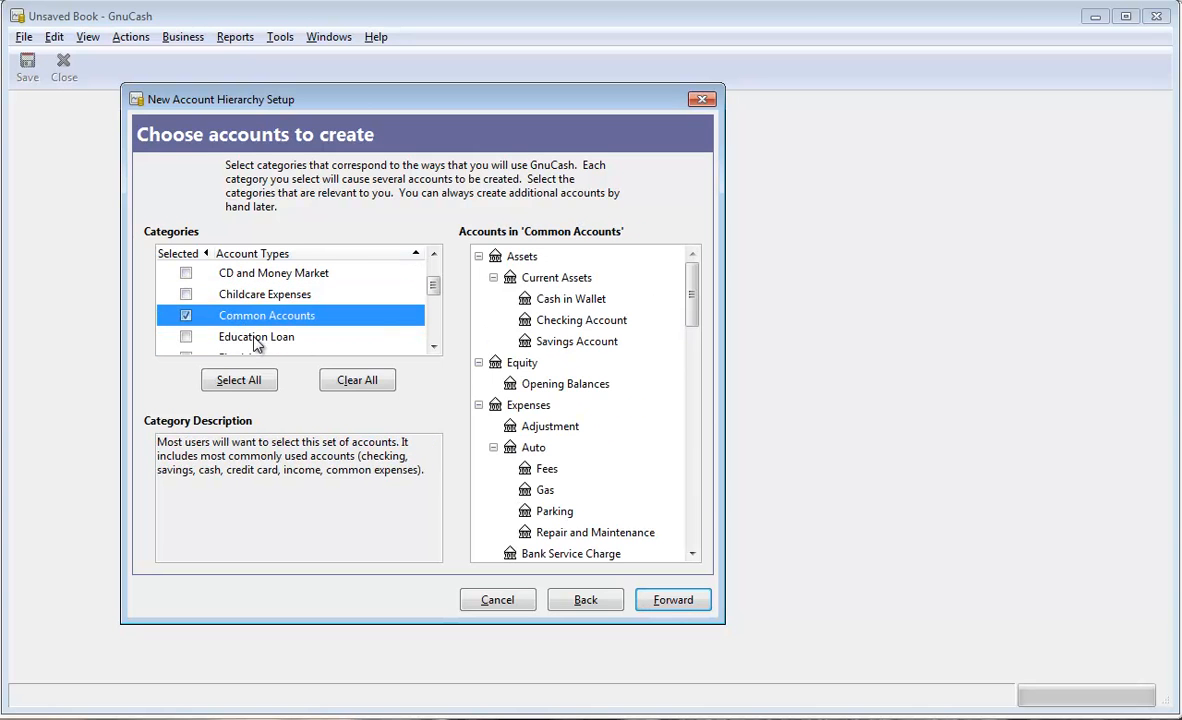
left_click(186, 316)
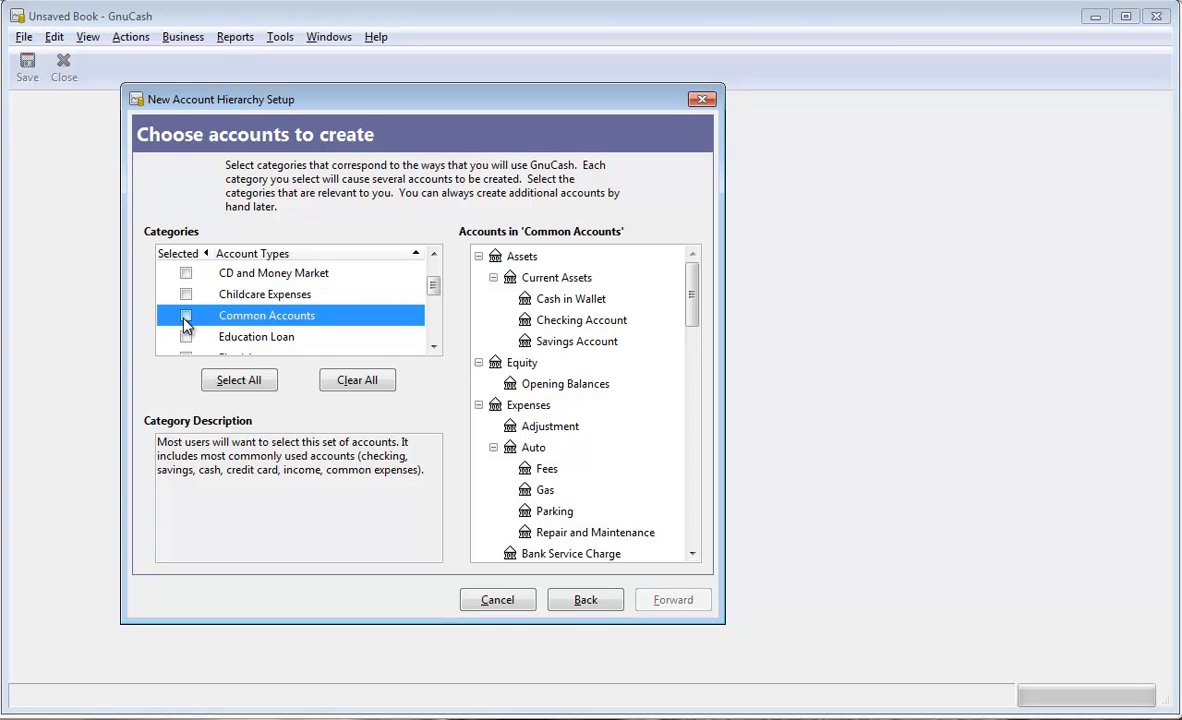
left_click(186, 316)
left_click(186, 316)
left_click(357, 385)
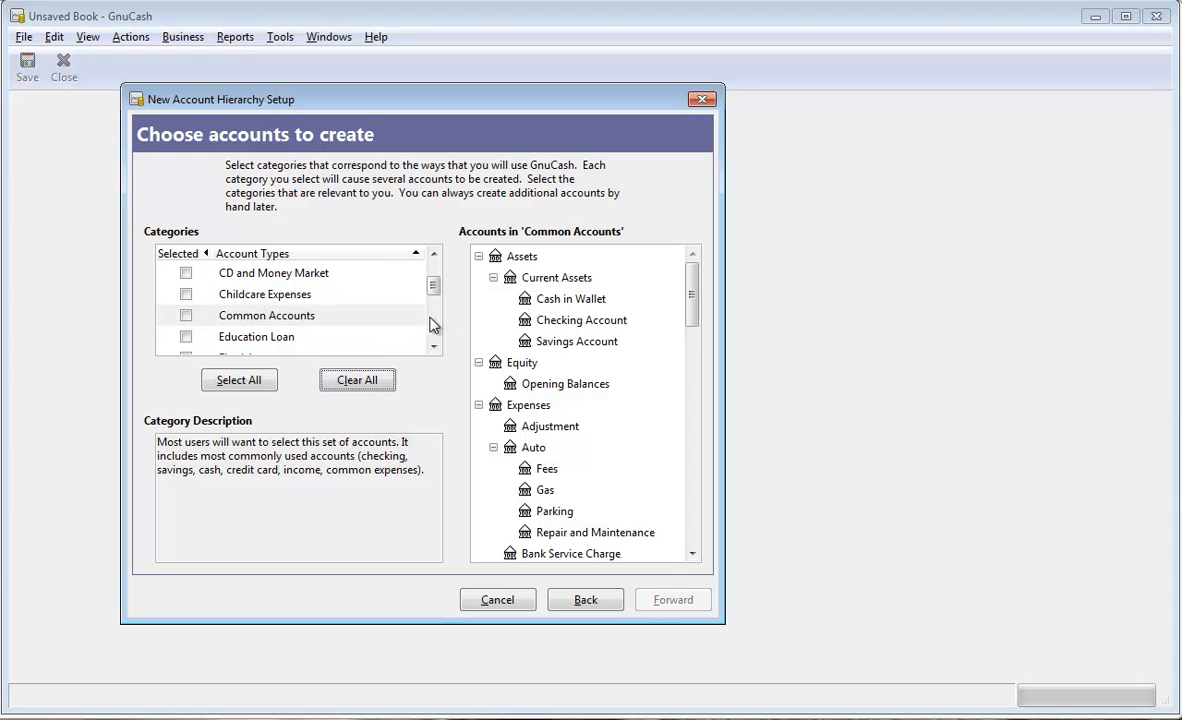
Select the A Simple Checkbook category and finish the hierarchy setup with its default accounts.
left_click_drag(432, 290, 432, 278)
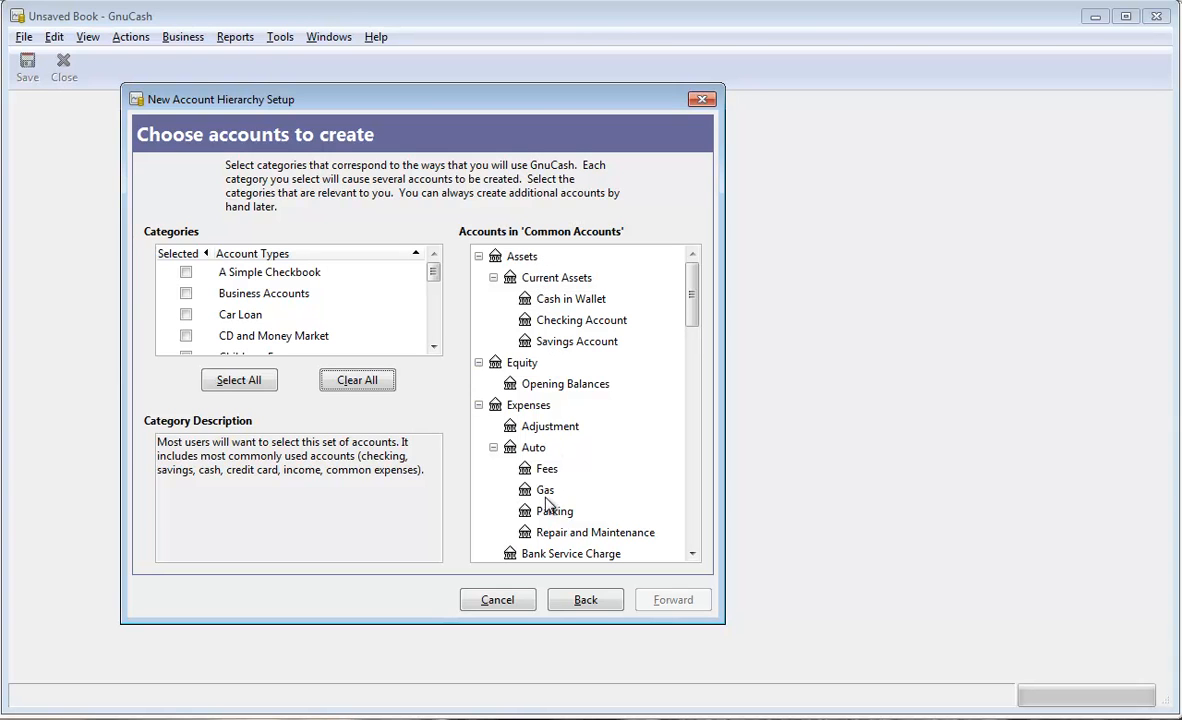
left_click(185, 273)
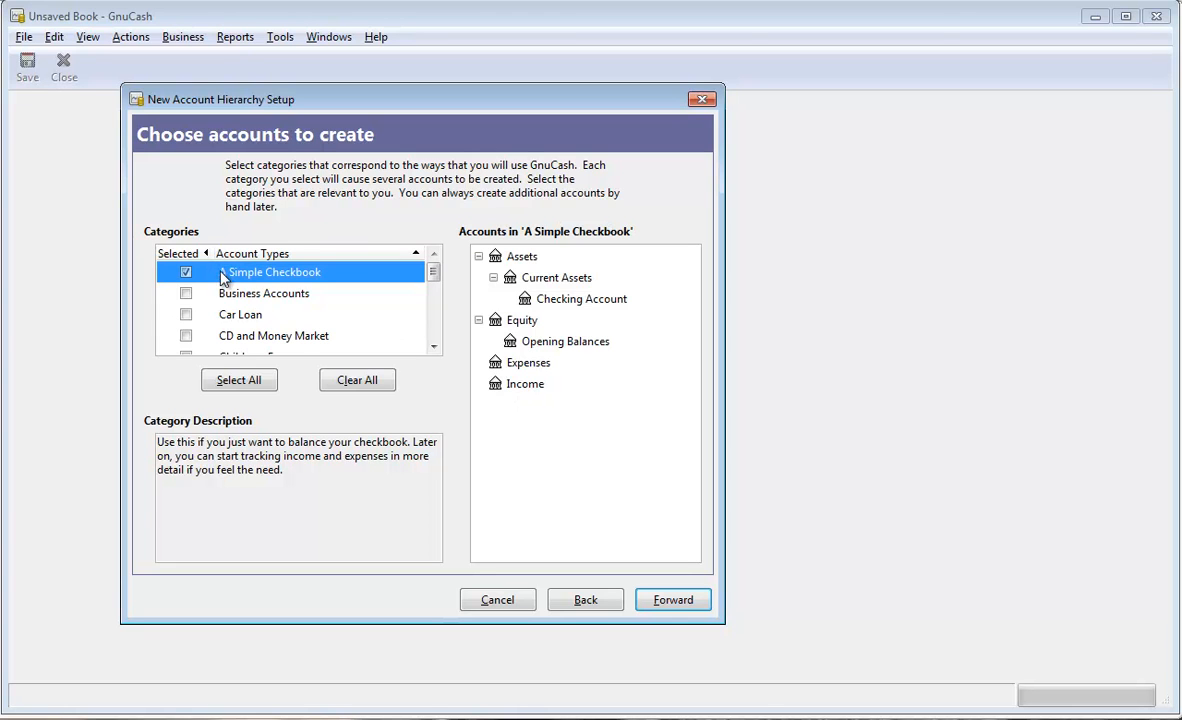
left_click(670, 601)
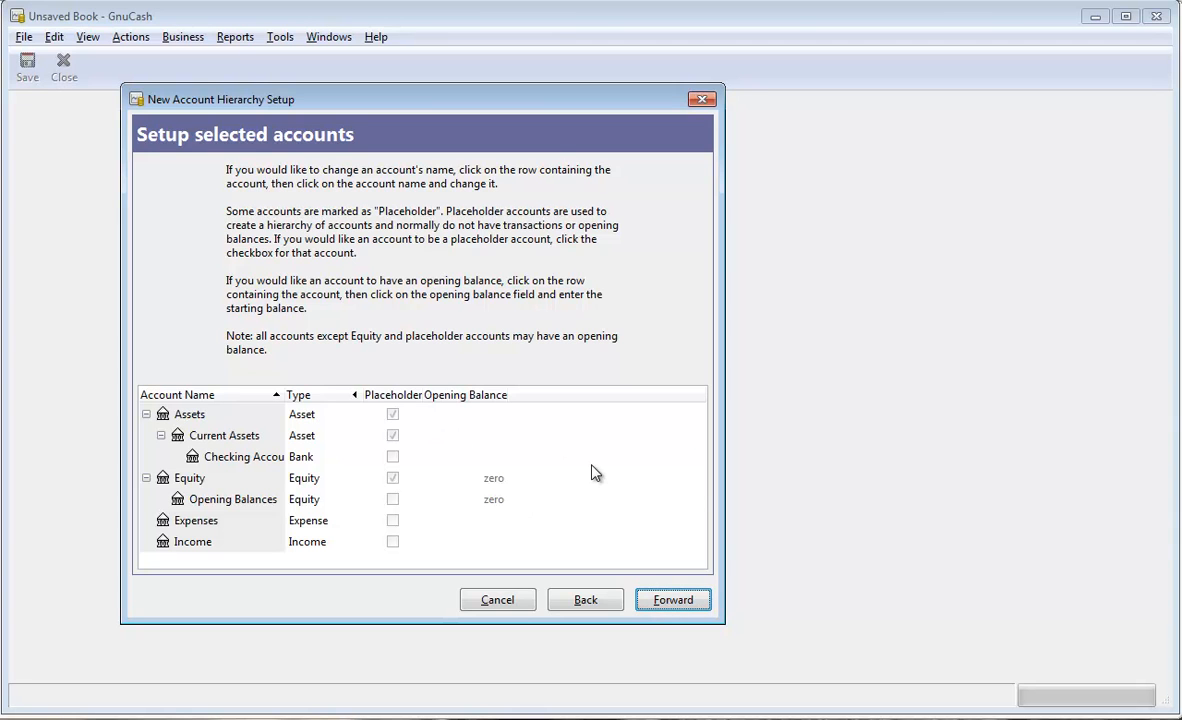
left_click(672, 603)
left_click(672, 603)
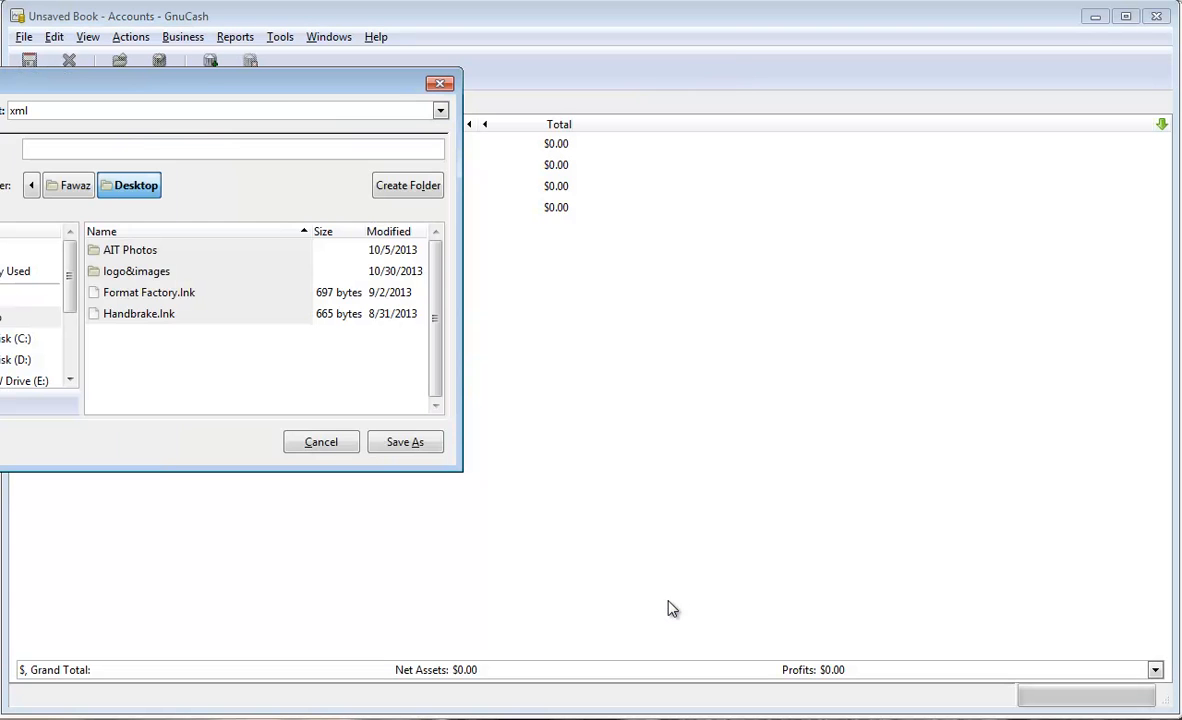
Create a folder named Waikiki on the Desktop as the save location for the new book.
left_click_drag(277, 73, 560, 163)
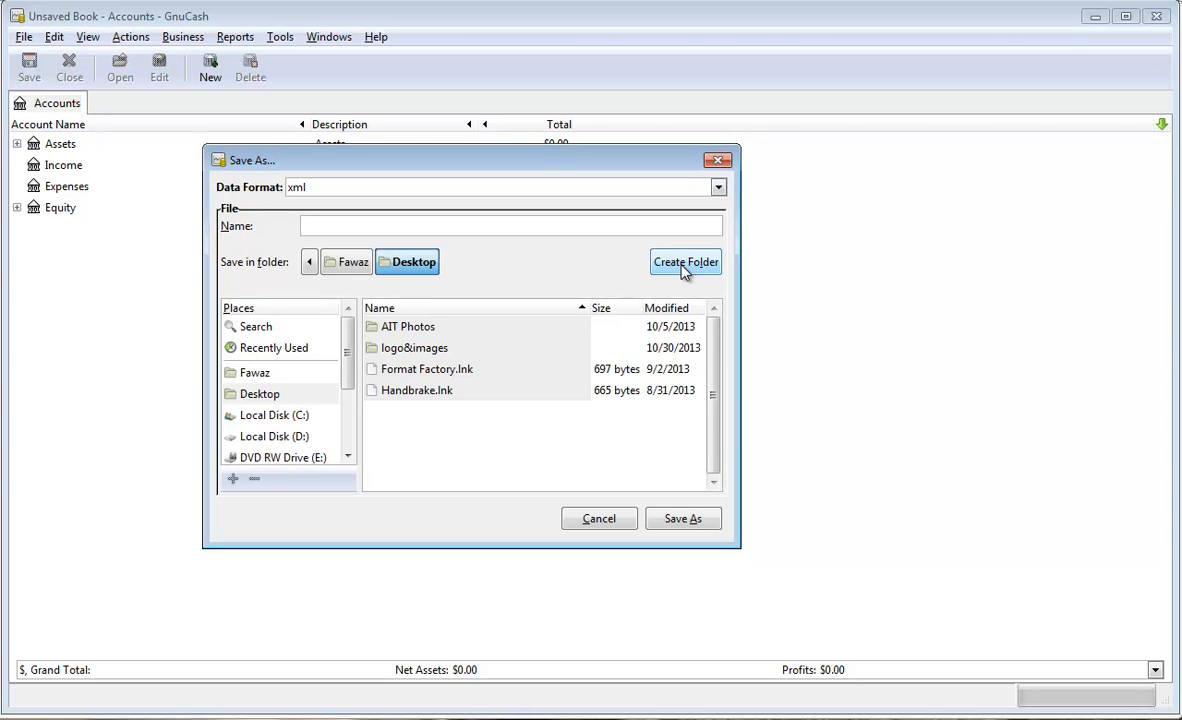
left_click(246, 392)
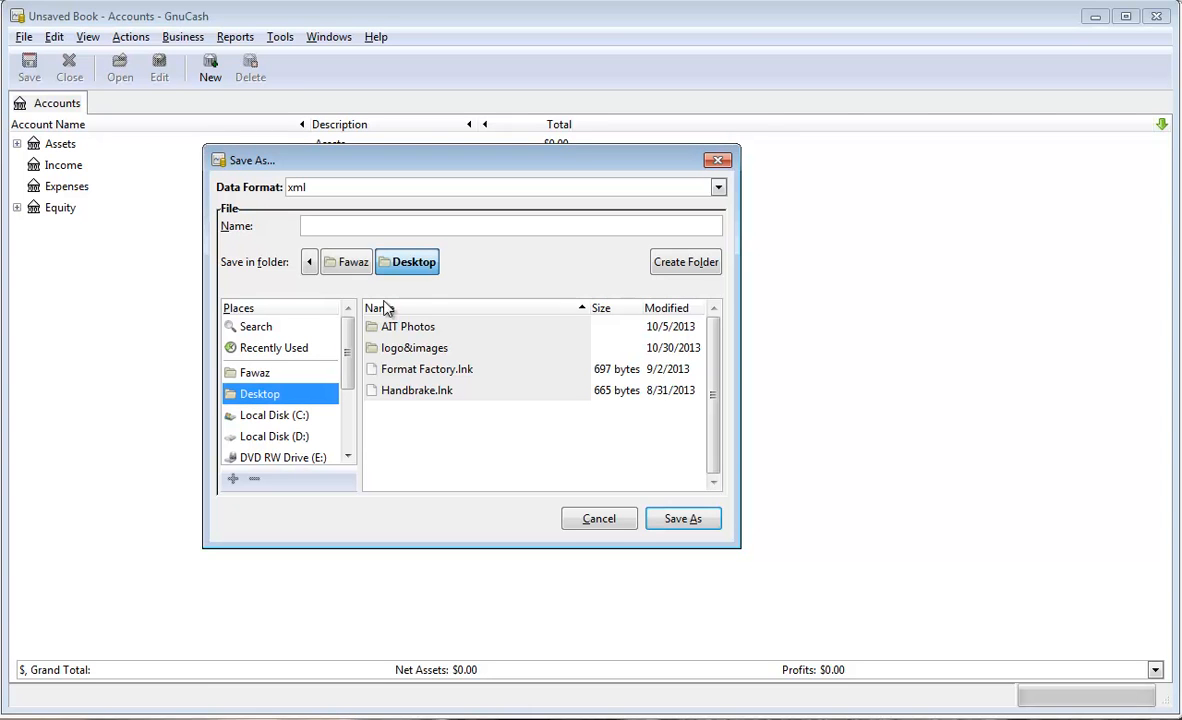
left_click(698, 268)
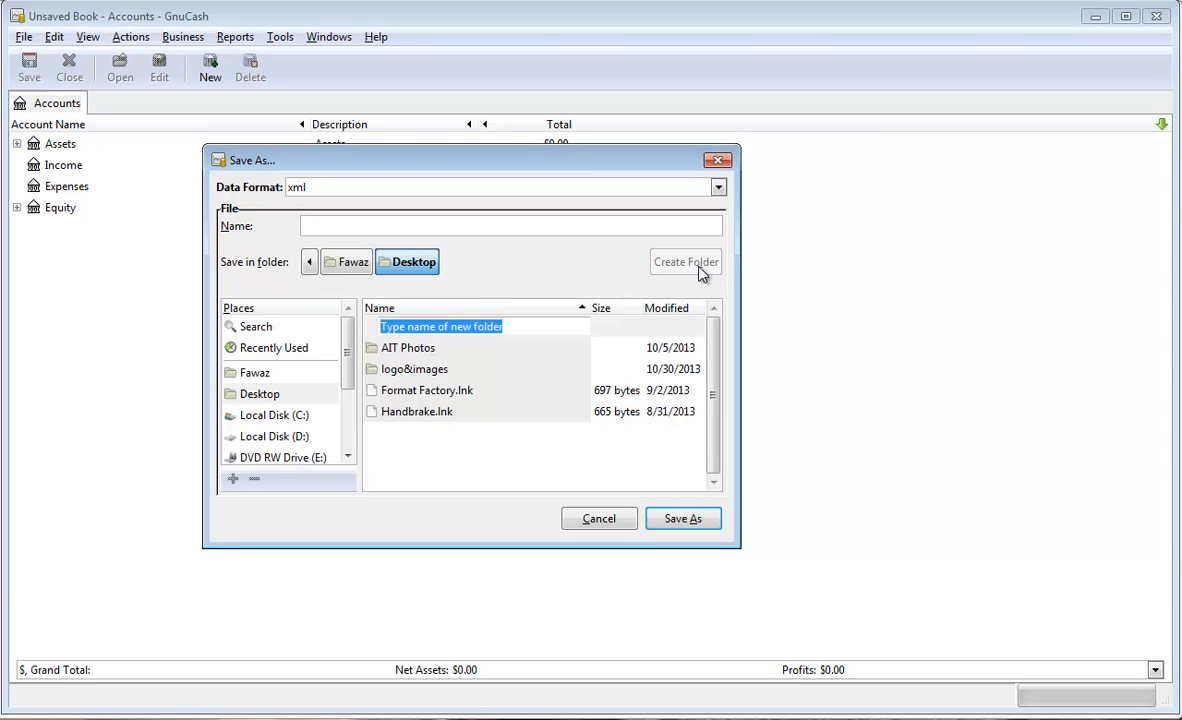
type("Waikiki")
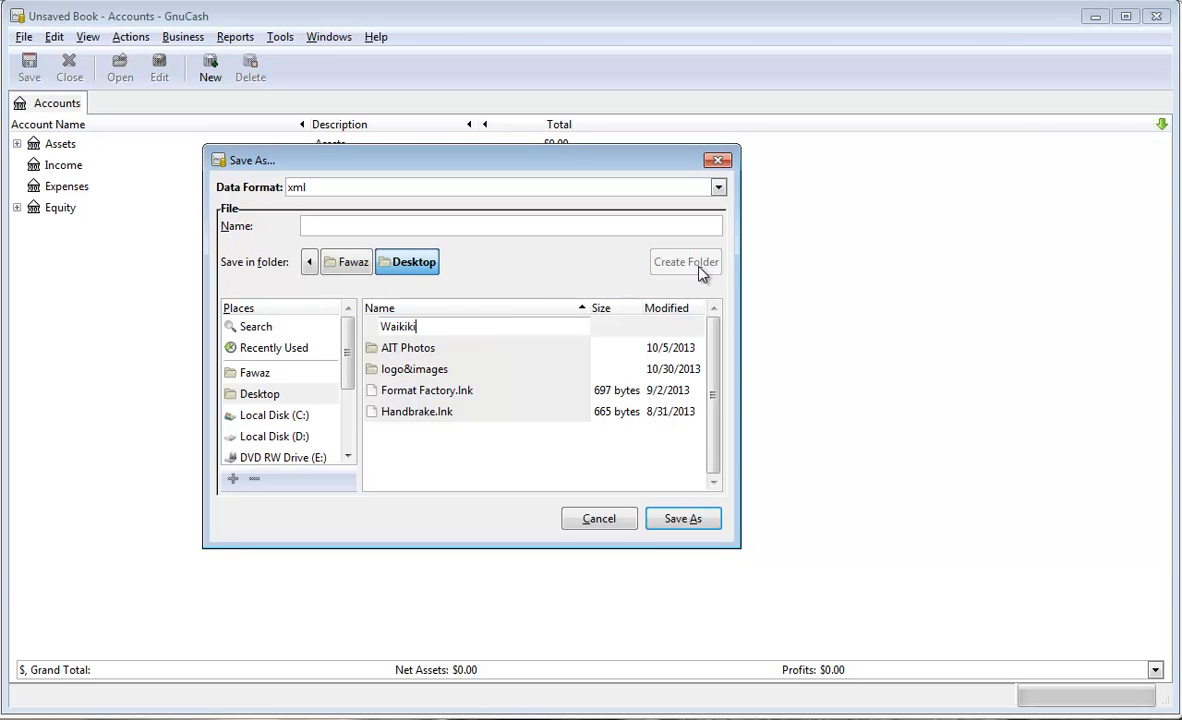
key("Return")
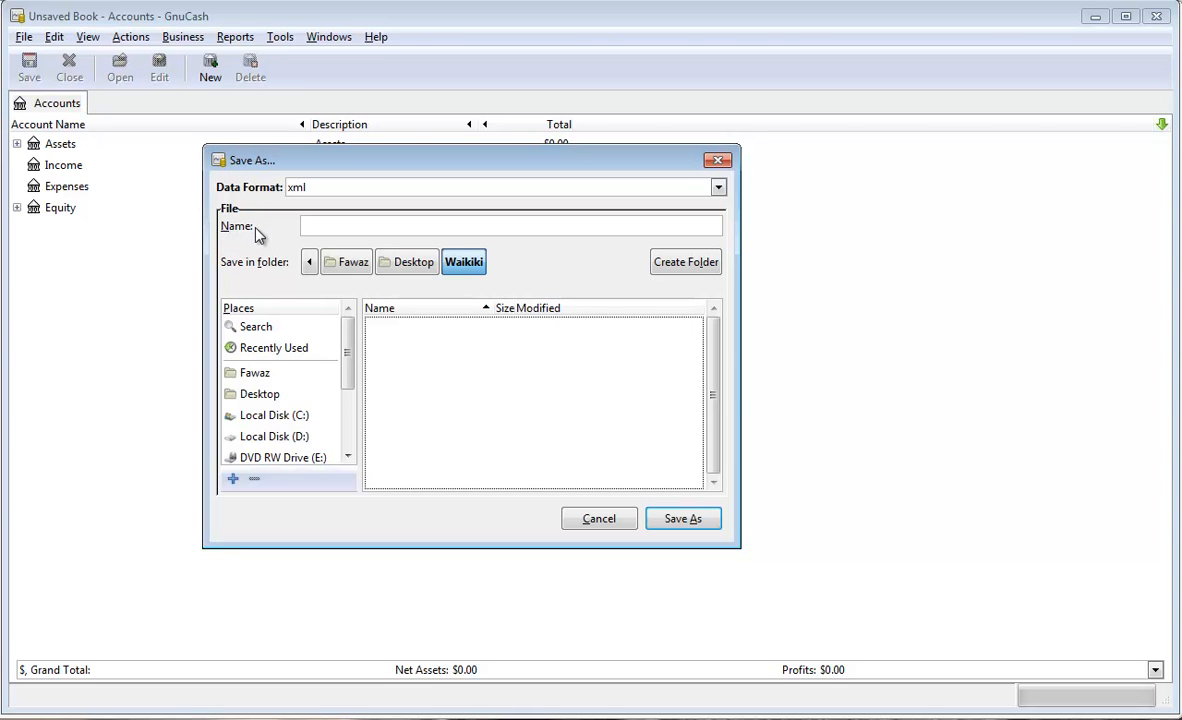
Save the book in the Waikiki folder under the file name Waikiki, keeping the xml data format.
left_click(335, 224)
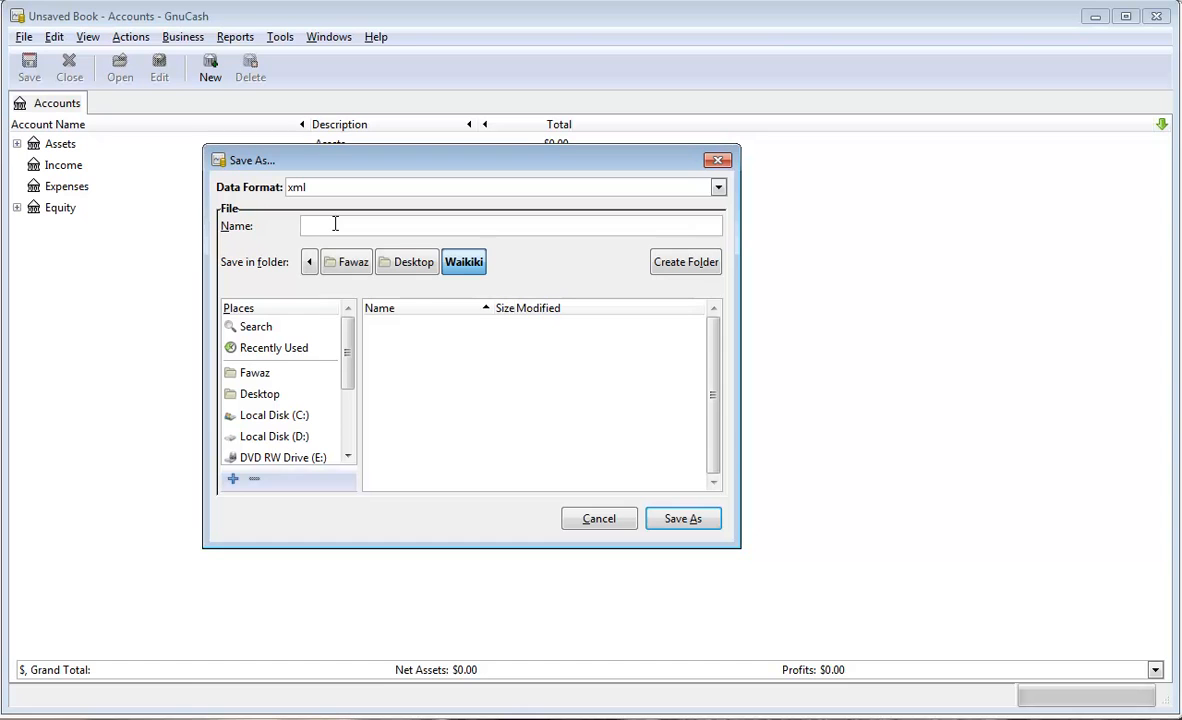
type("Waikiki")
left_click(682, 518)
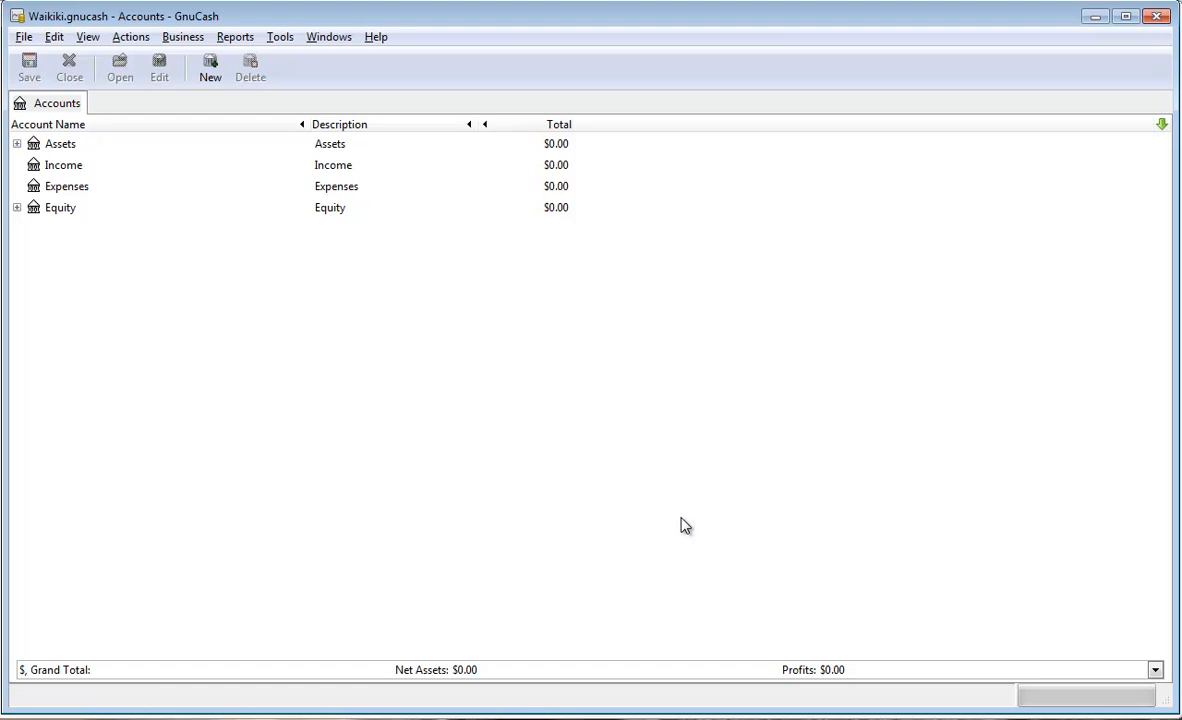
Expand the Equity, Assets and Current Assets accounts to show their subaccounts.
left_click(17, 208)
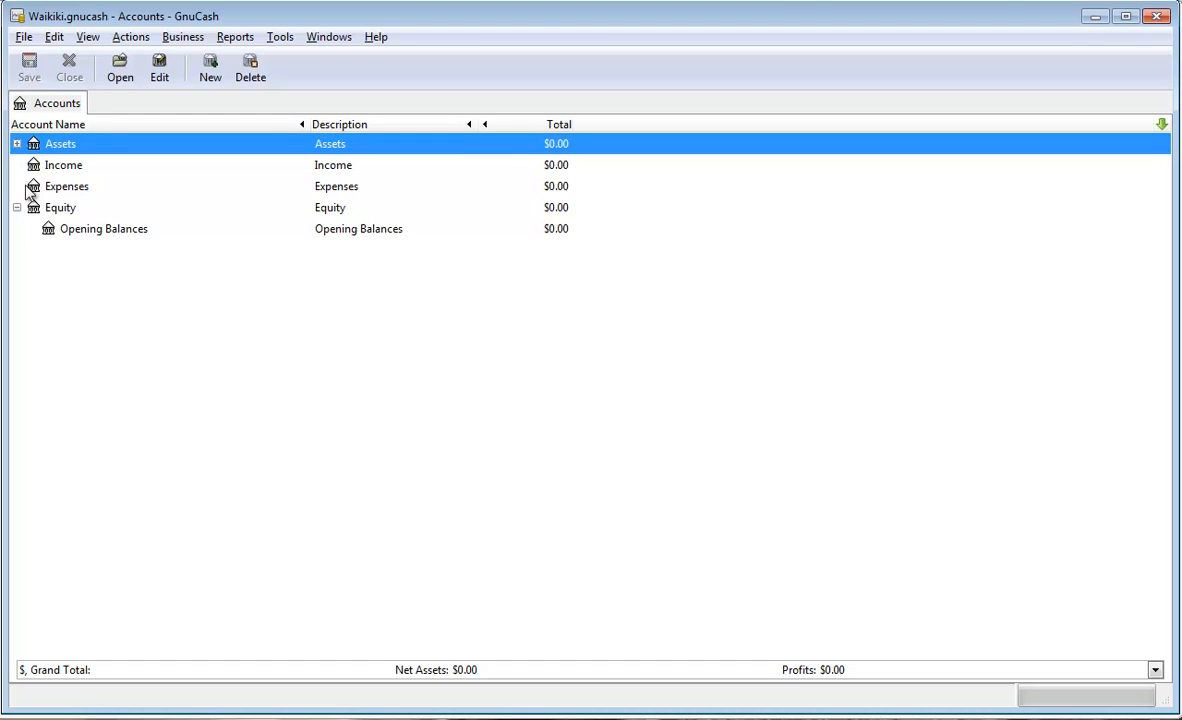
left_click(16, 145)
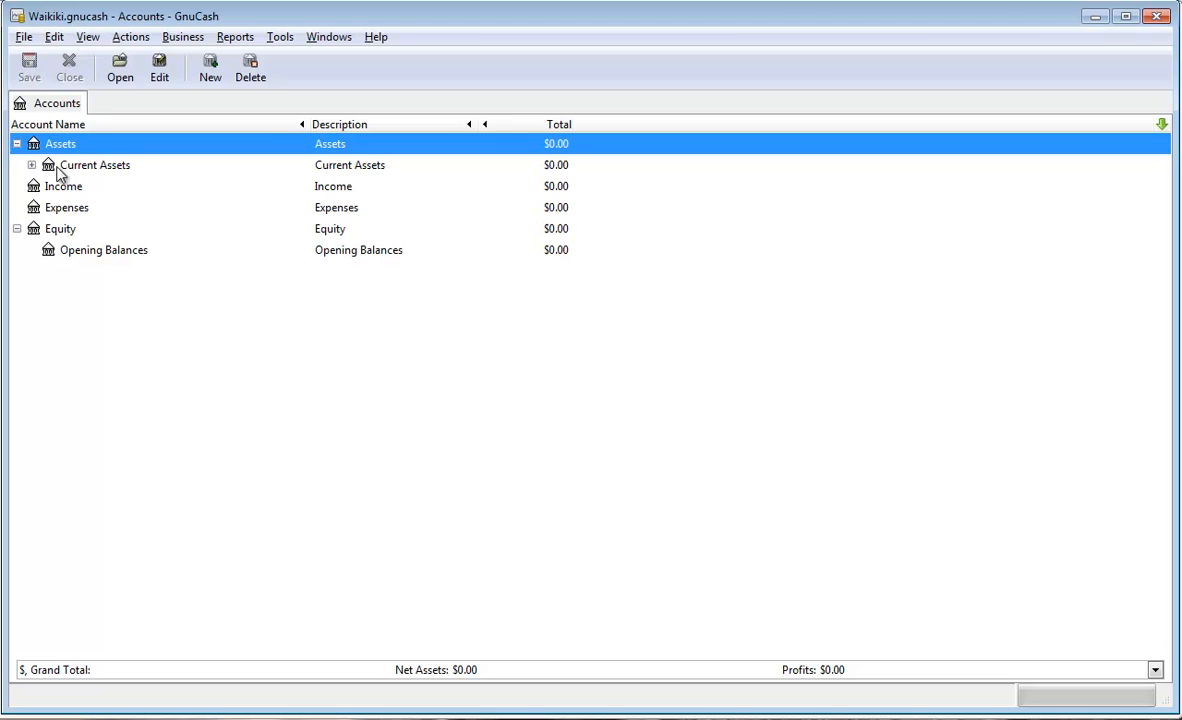
left_click(31, 165)
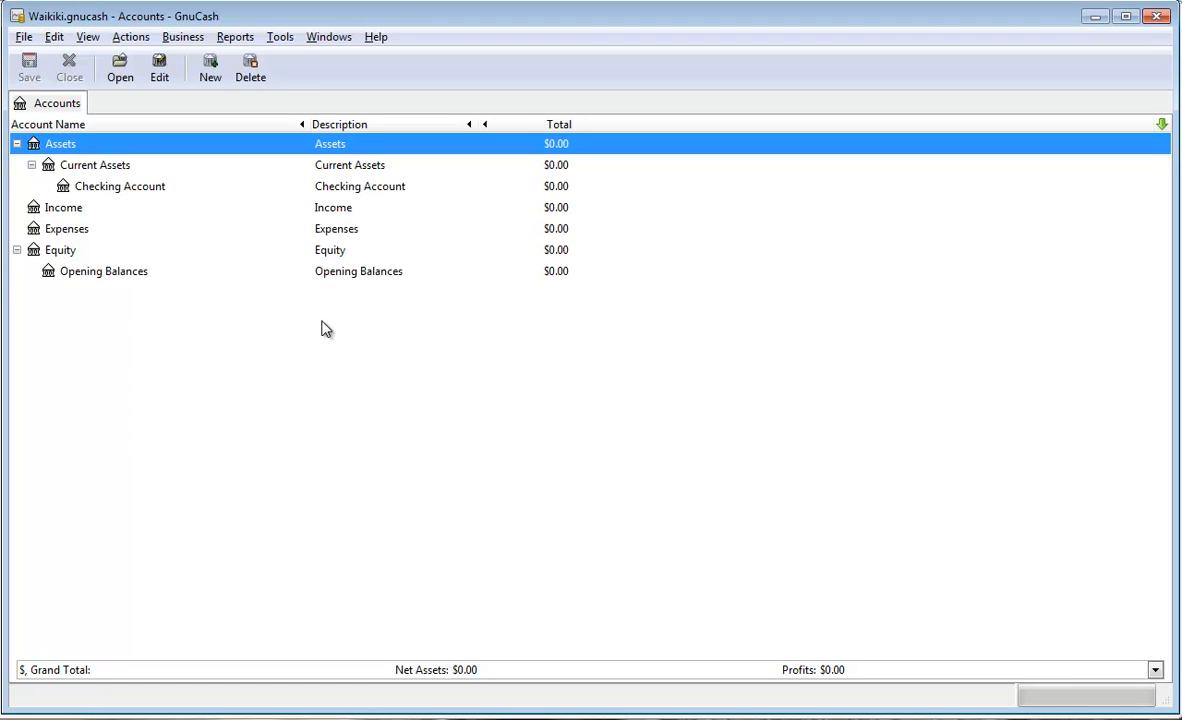
left_click(112, 164)
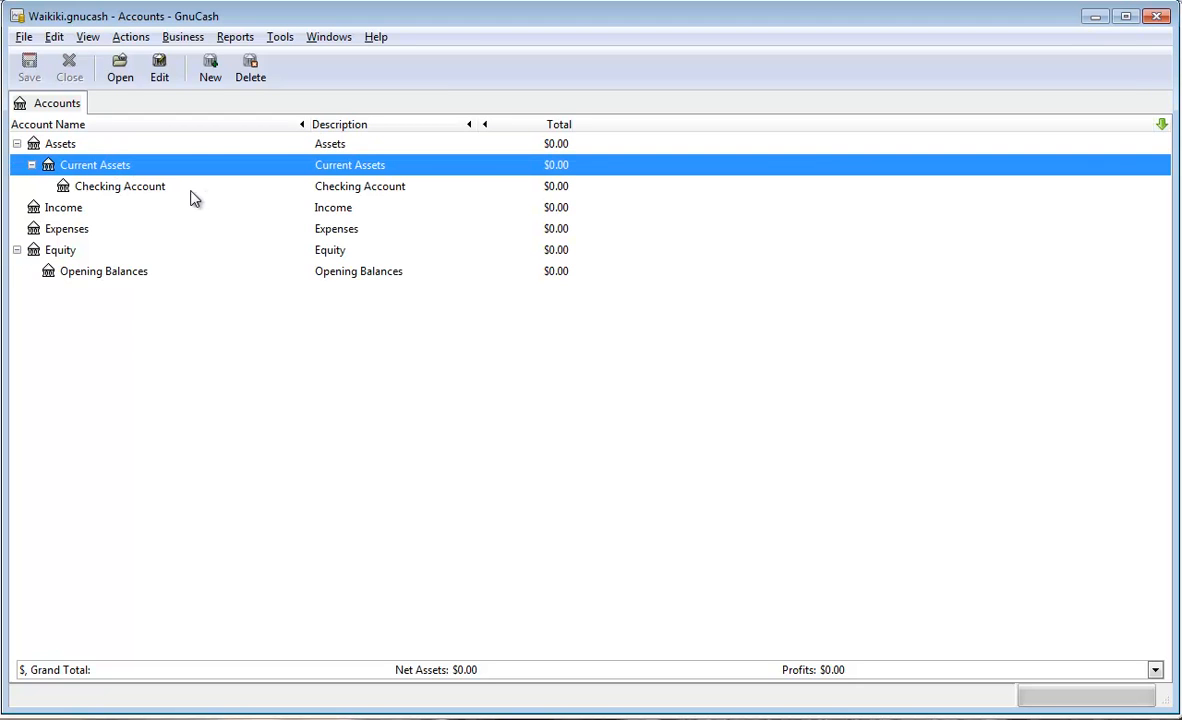
left_click(117, 185)
left_click(114, 172)
right_click(120, 193)
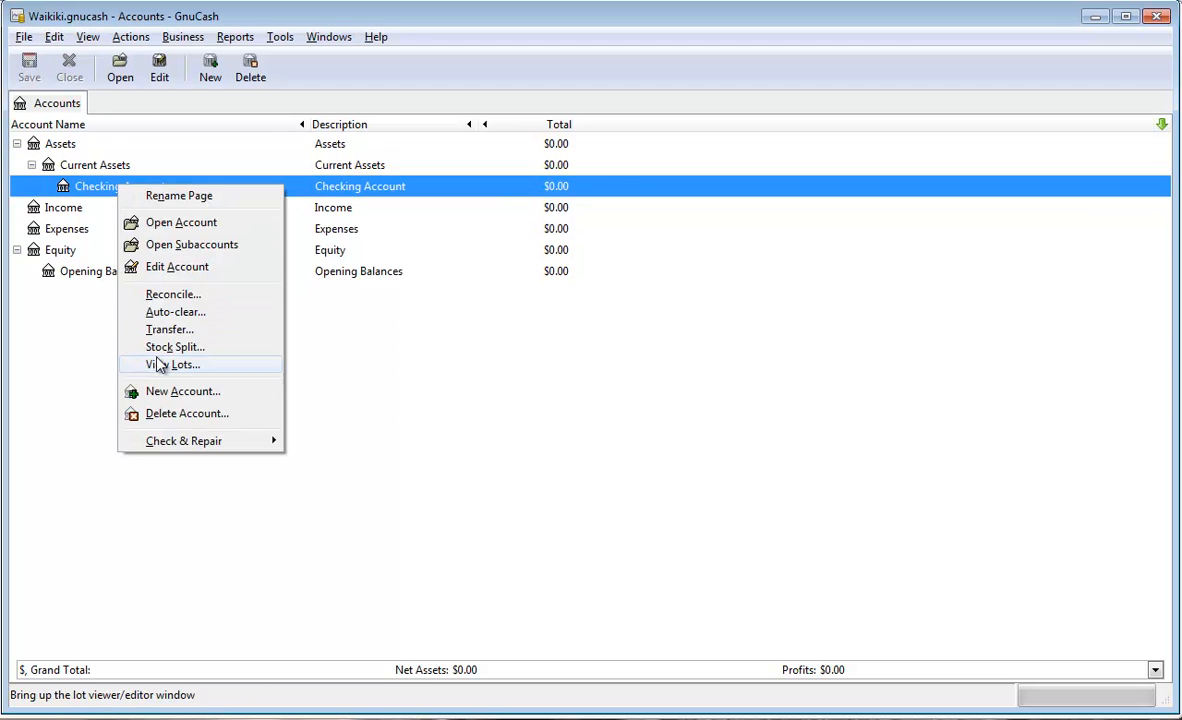
left_click(160, 265)
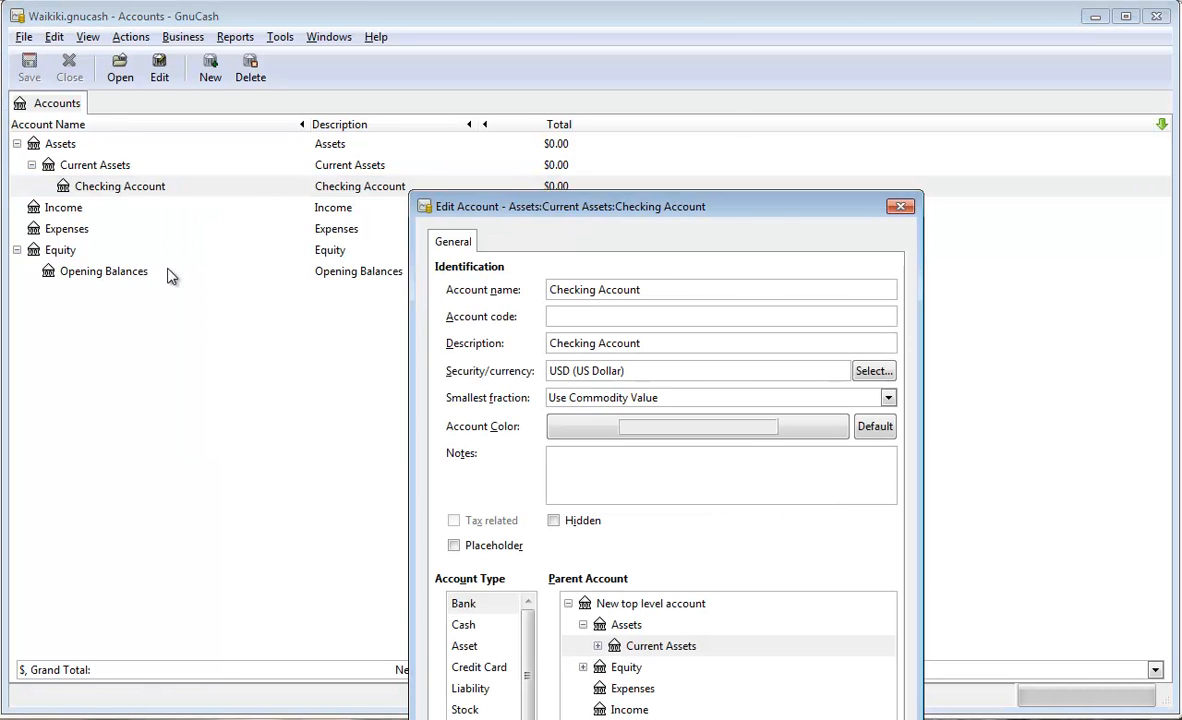
left_click(900, 206)
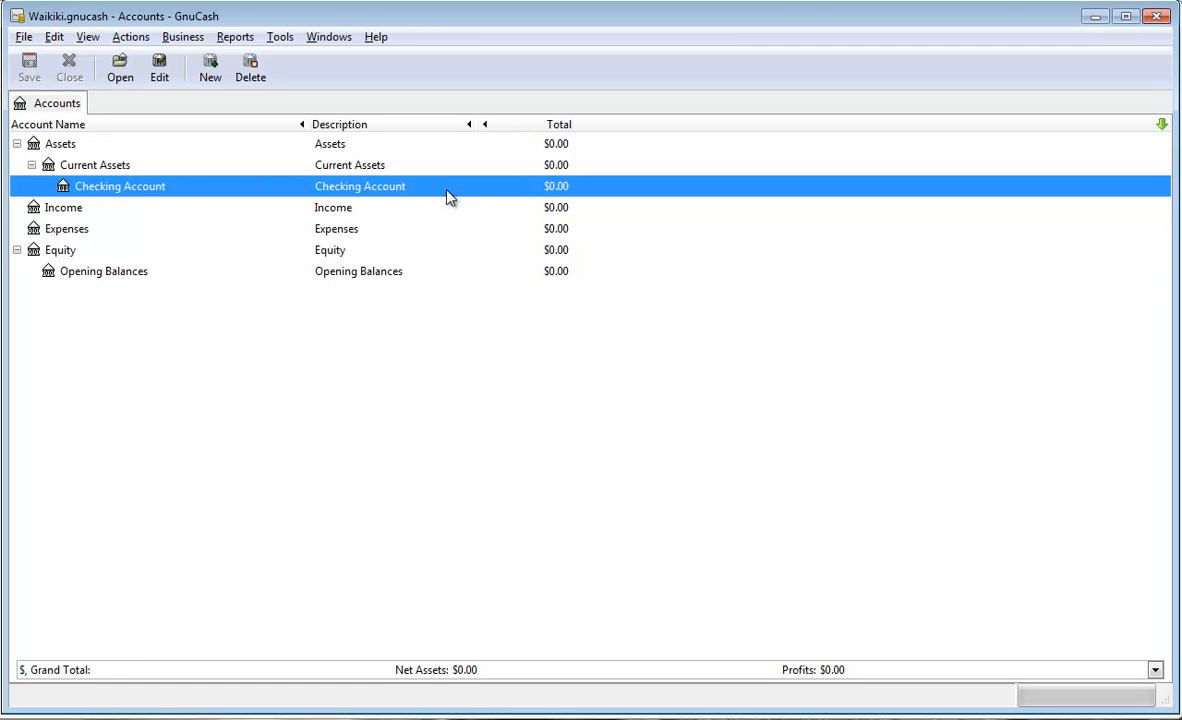
Rename the Checking Account as Cash, with the description Assets and the account type Cash.
right_click(99, 193)
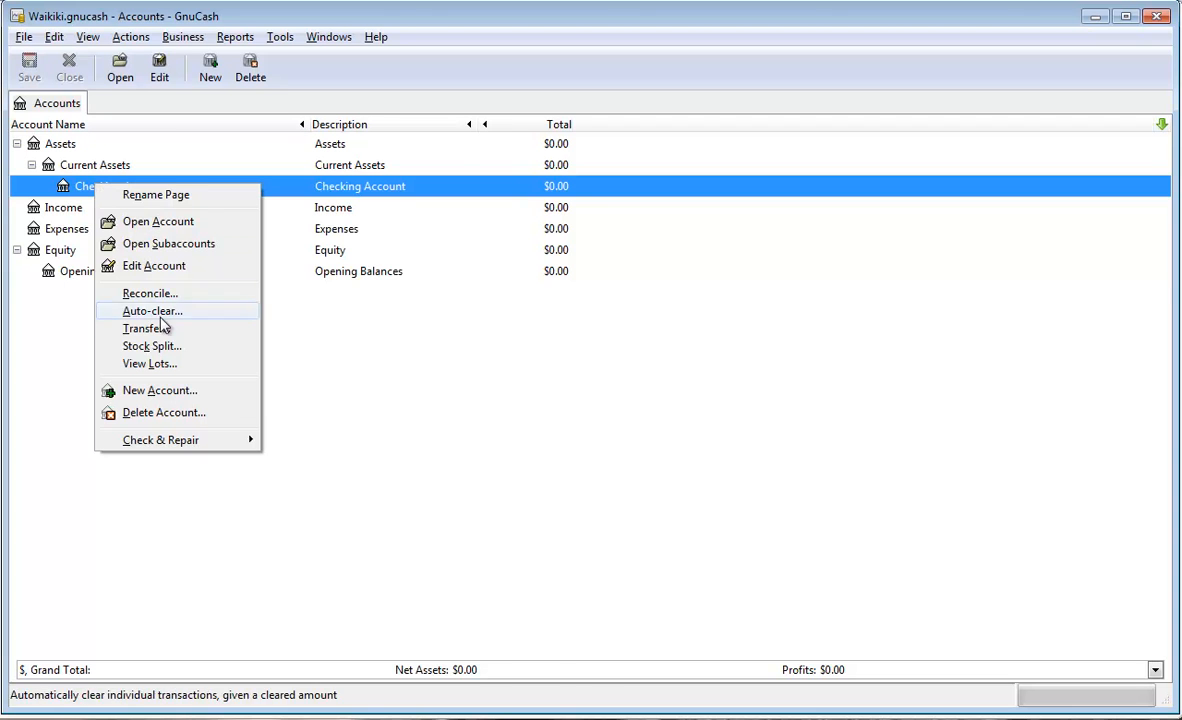
left_click(140, 266)
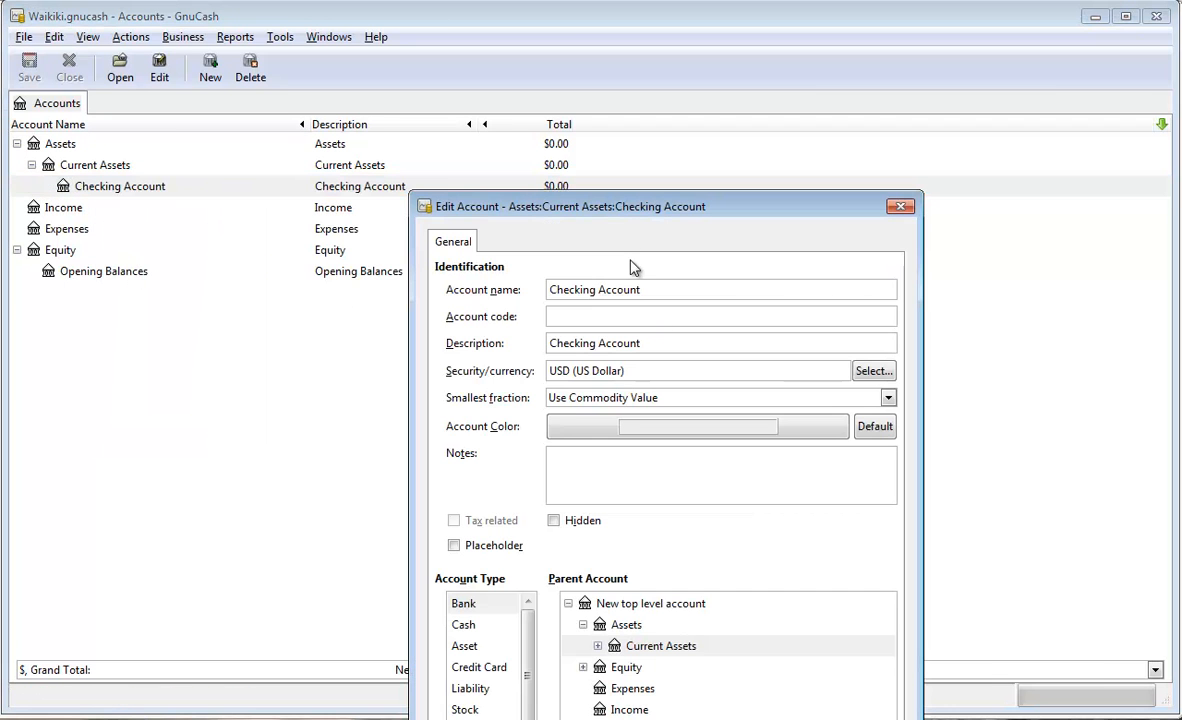
left_click_drag(614, 210, 576, 121)
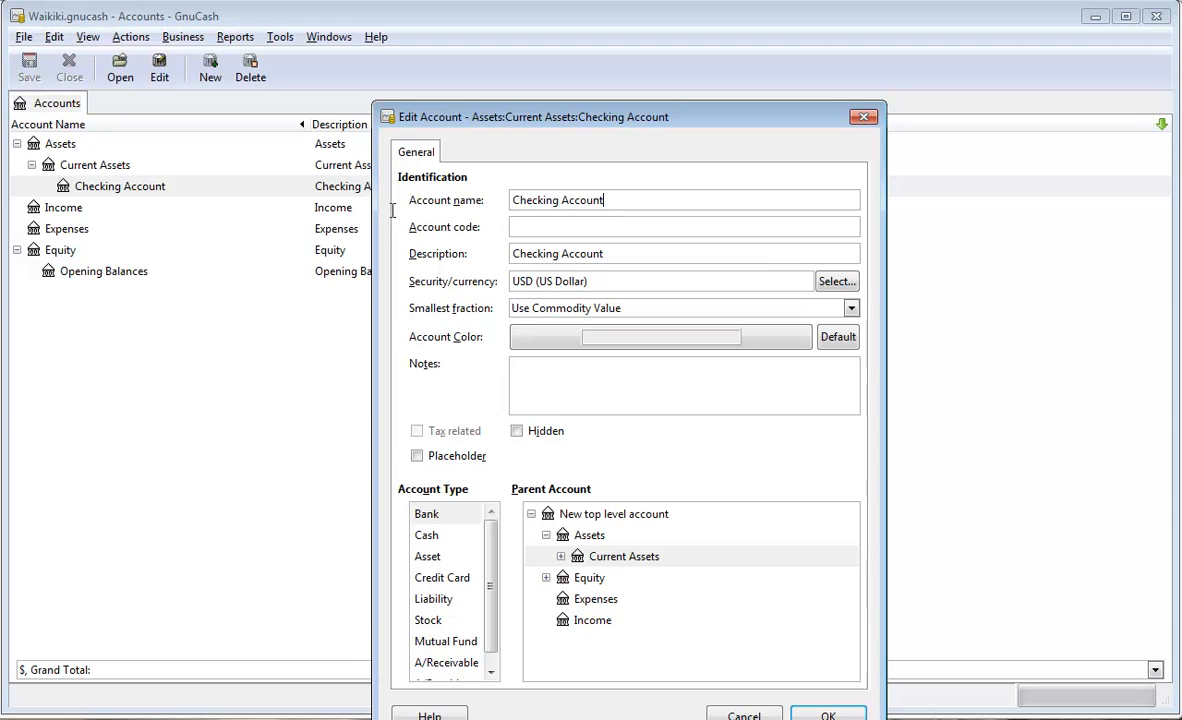
left_click_drag(604, 200, 484, 208)
type("Cash")
left_click_drag(606, 254, 480, 252)
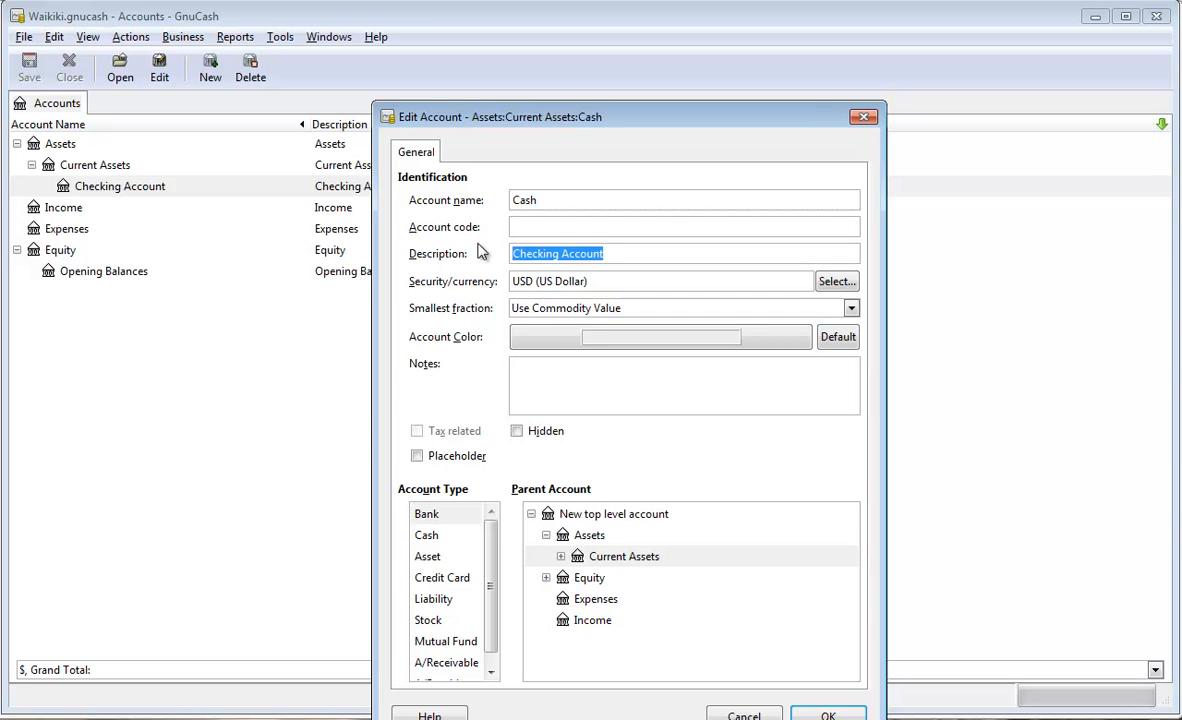
type("Assets")
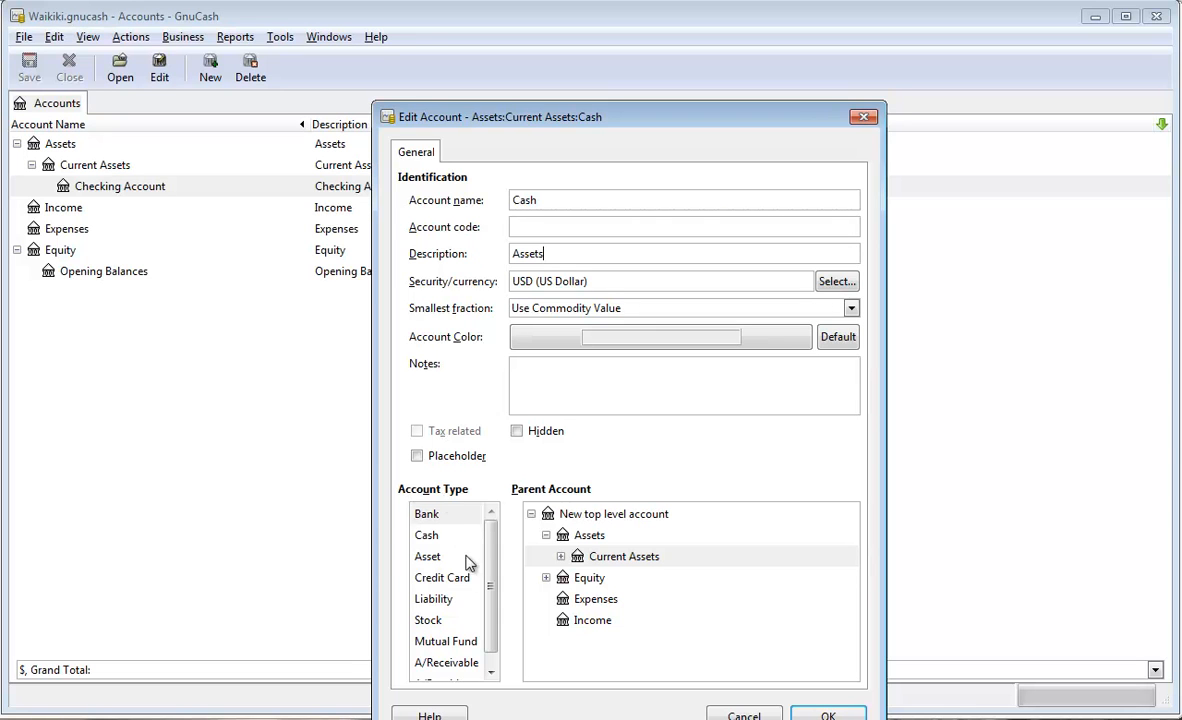
left_click(432, 537)
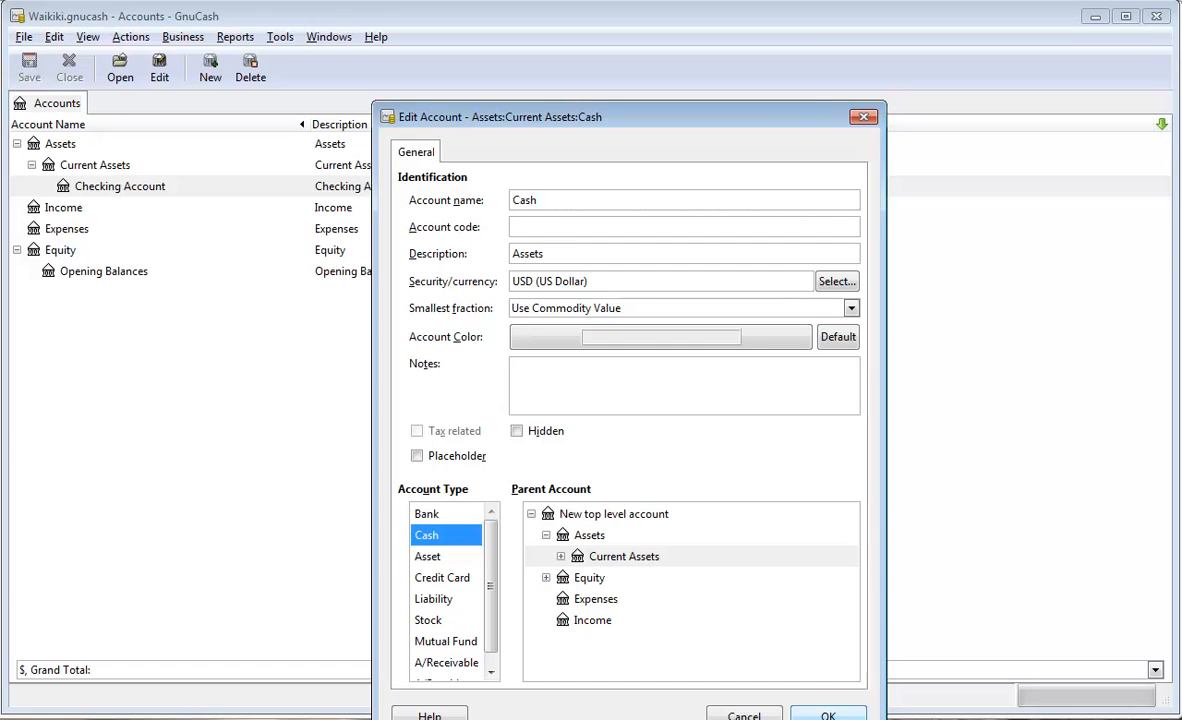
left_click(826, 714)
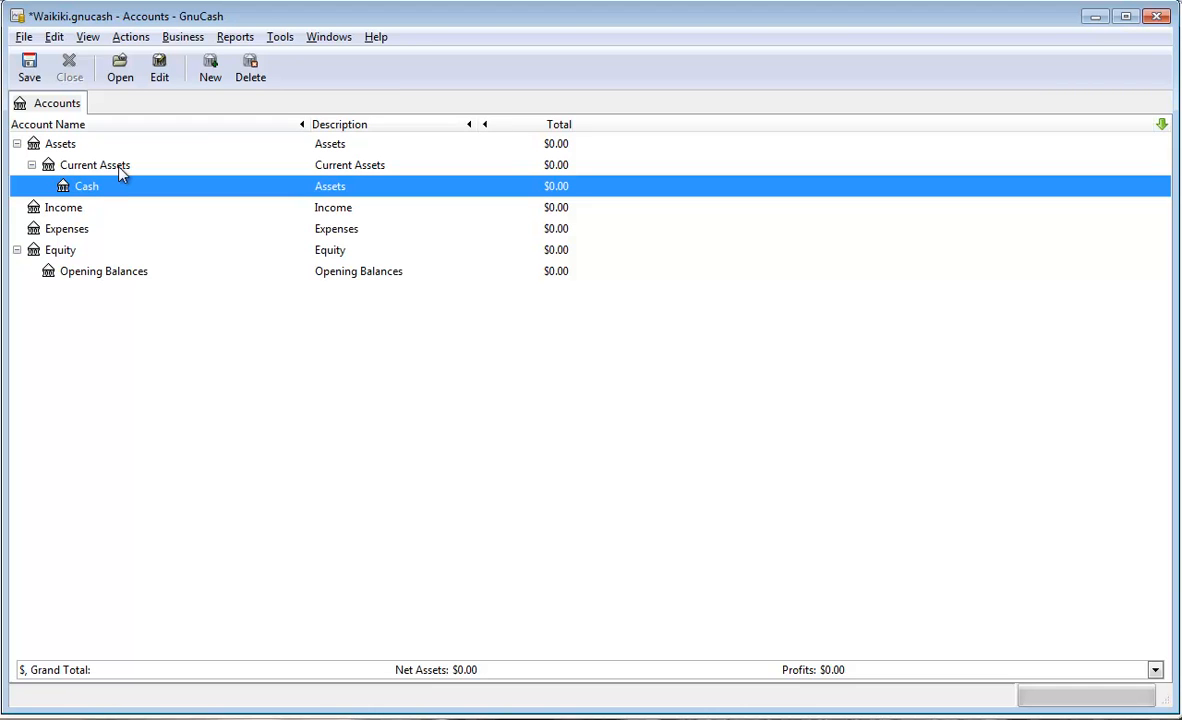
Define a new account named Property & Equipment with the description Asset, account type Asset and parent account Assets.
left_click(210, 80)
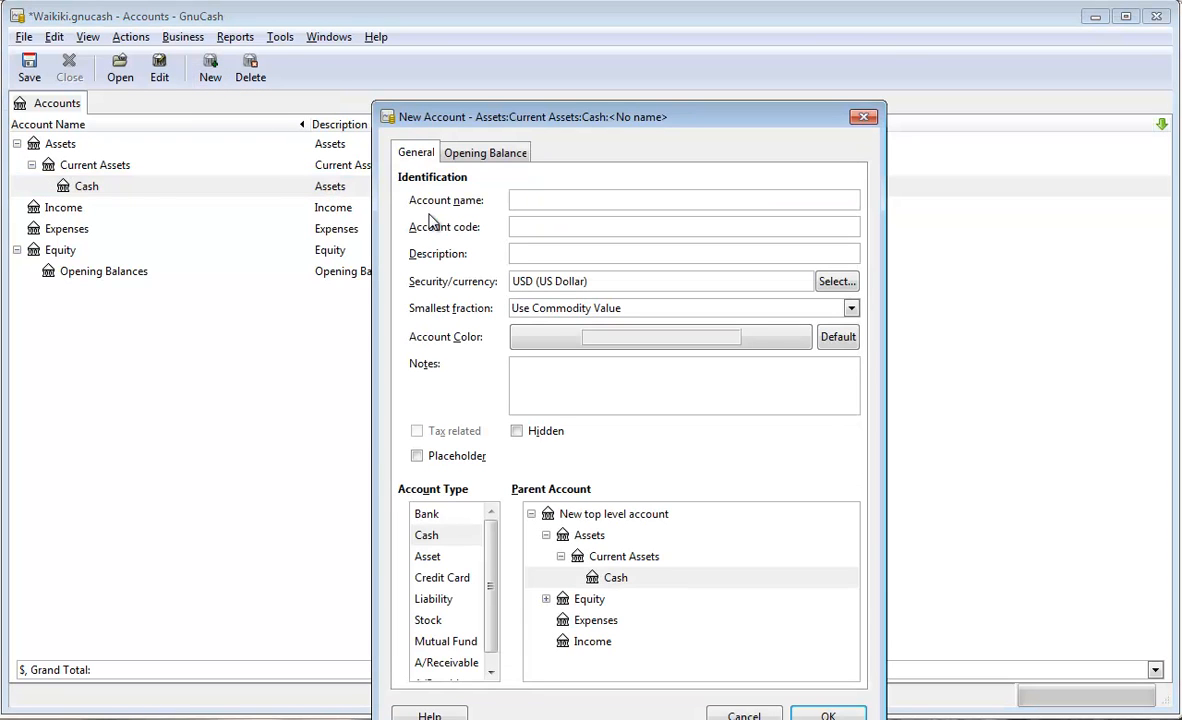
type("Property & ")
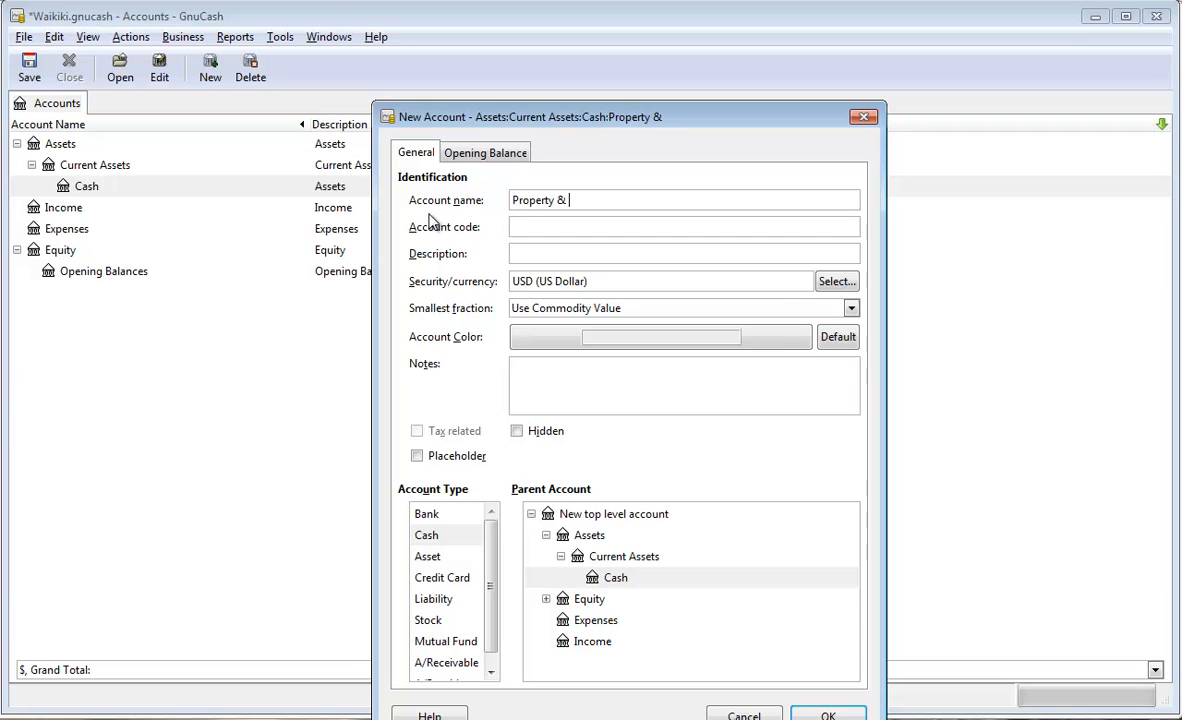
type("Equipment")
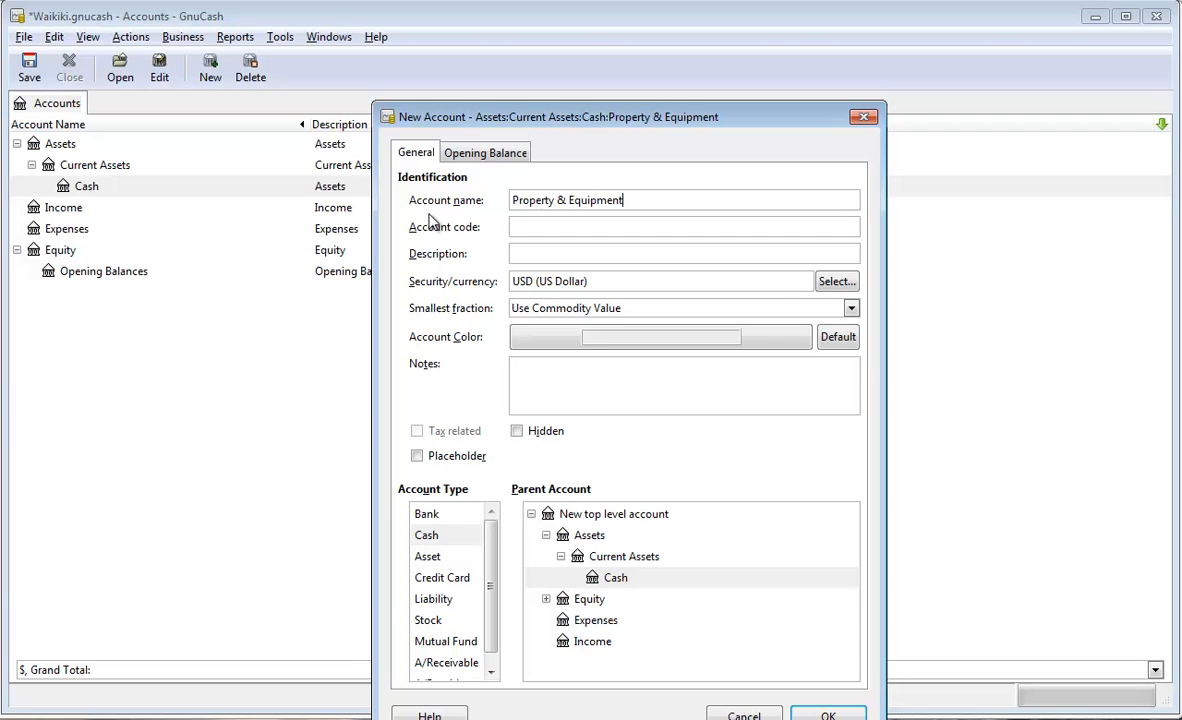
left_click(566, 254)
type("Asset")
left_click(432, 558)
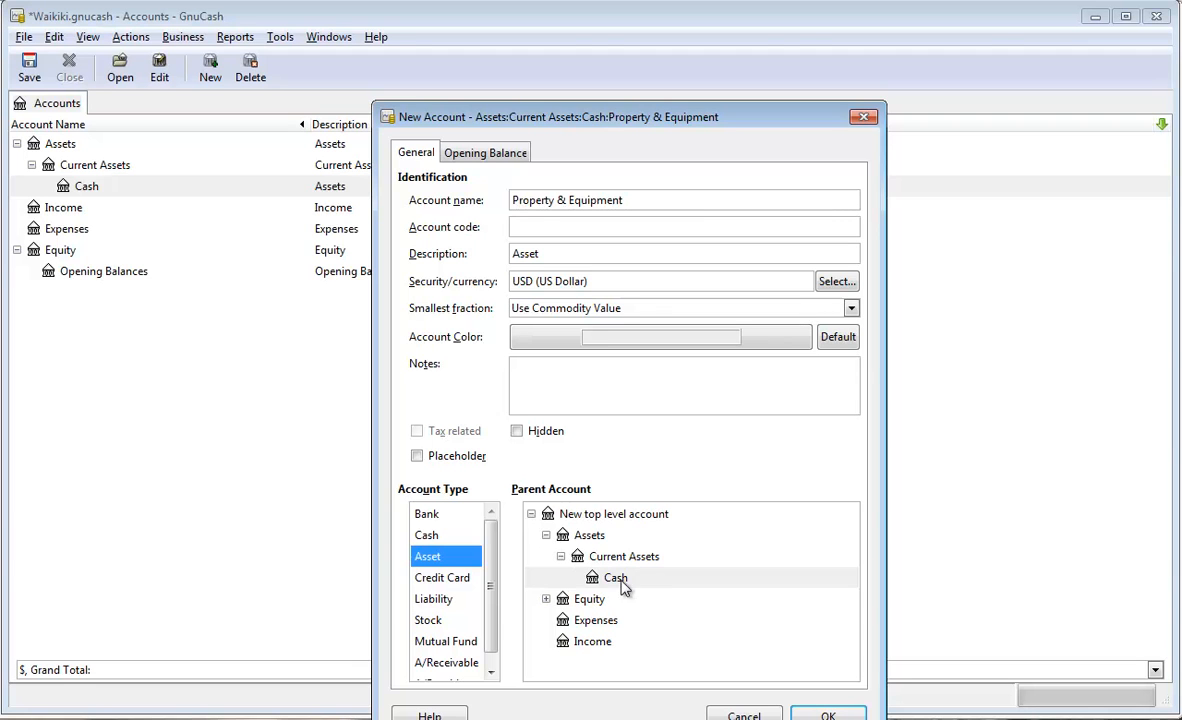
left_click(587, 540)
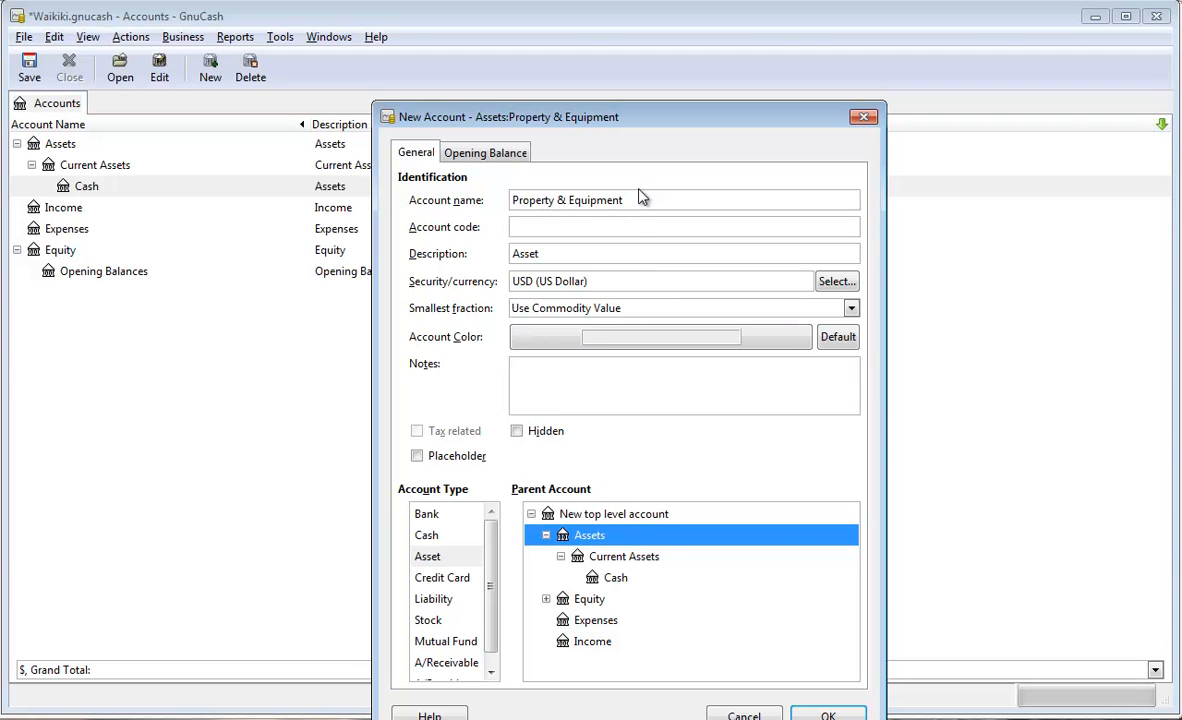
Mark the new Property & Equipment account as a placeholder and create it under Assets with type Asset.
left_click(587, 199)
left_click_drag(587, 199, 502, 196)
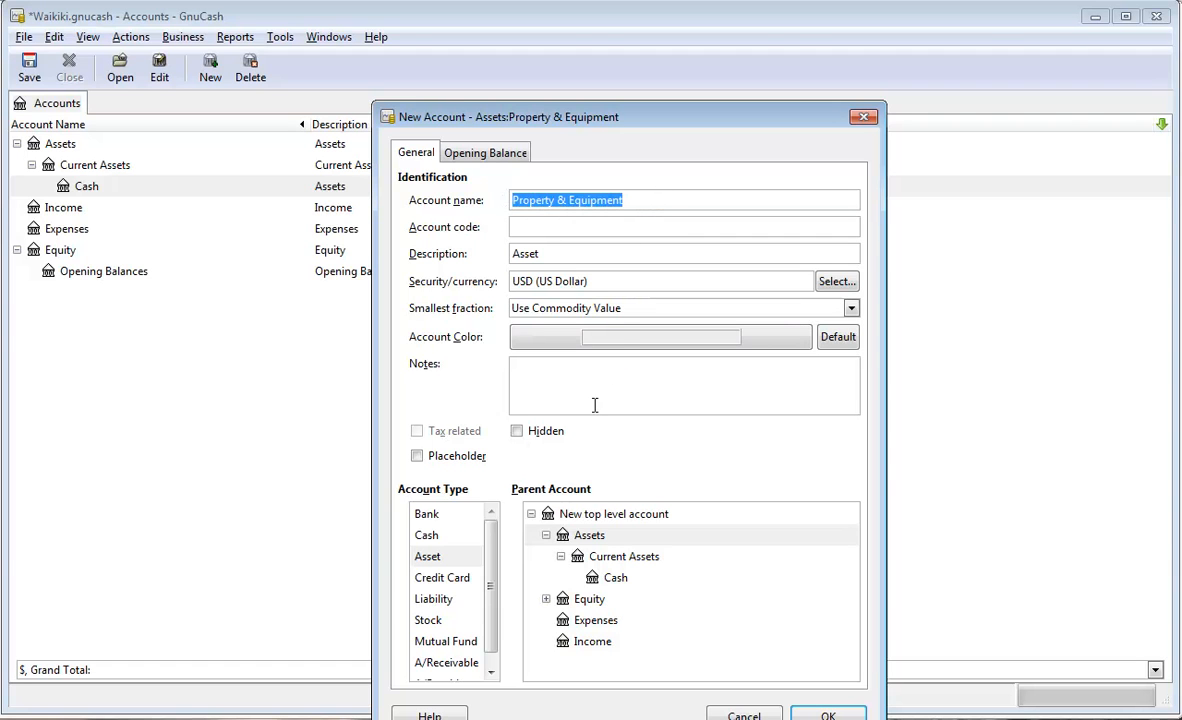
left_click(419, 458)
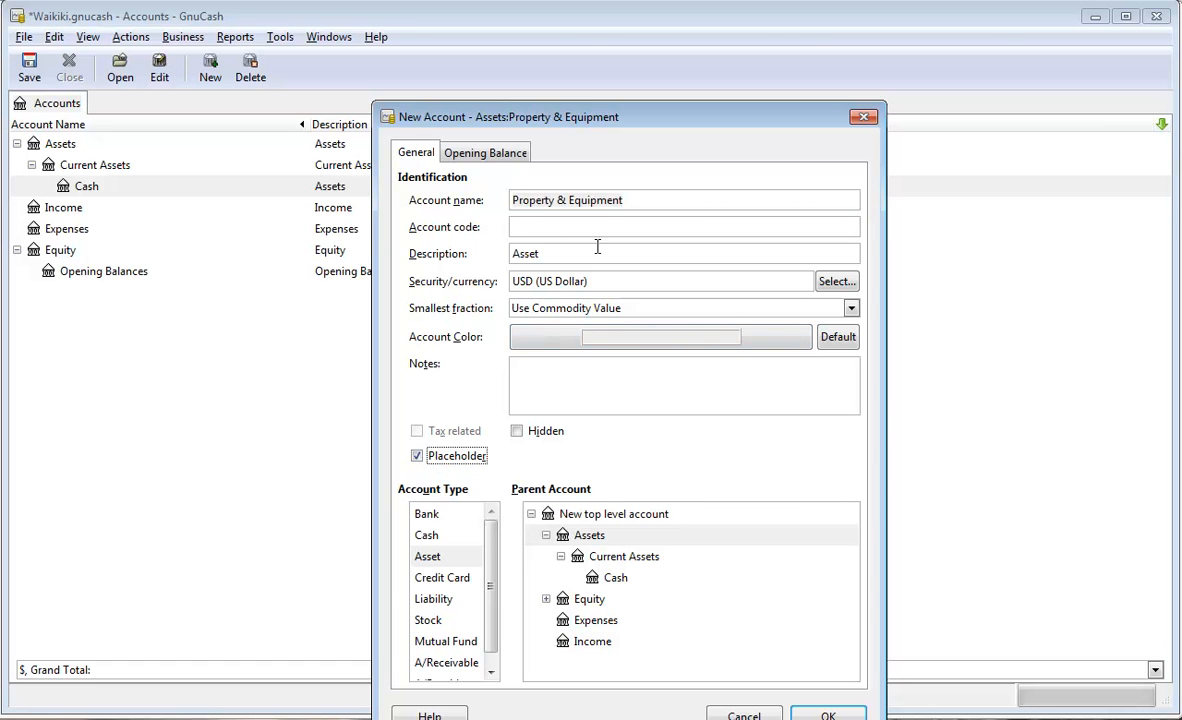
left_click_drag(628, 202, 502, 203)
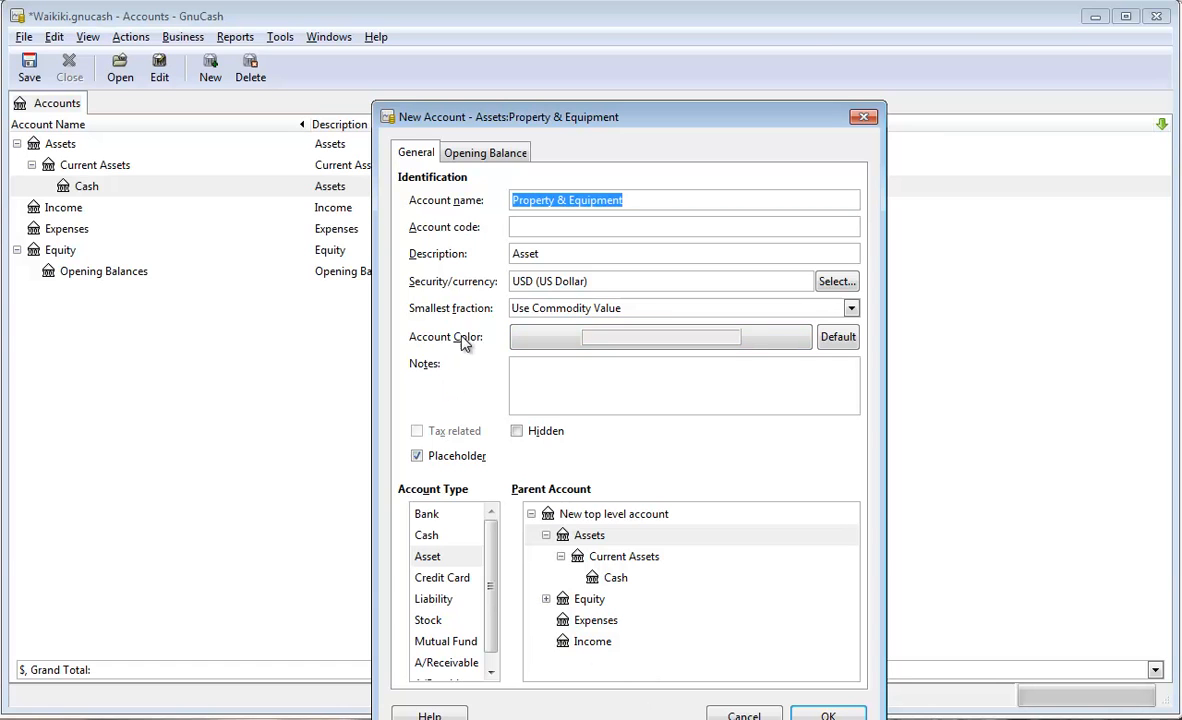
left_click(557, 200)
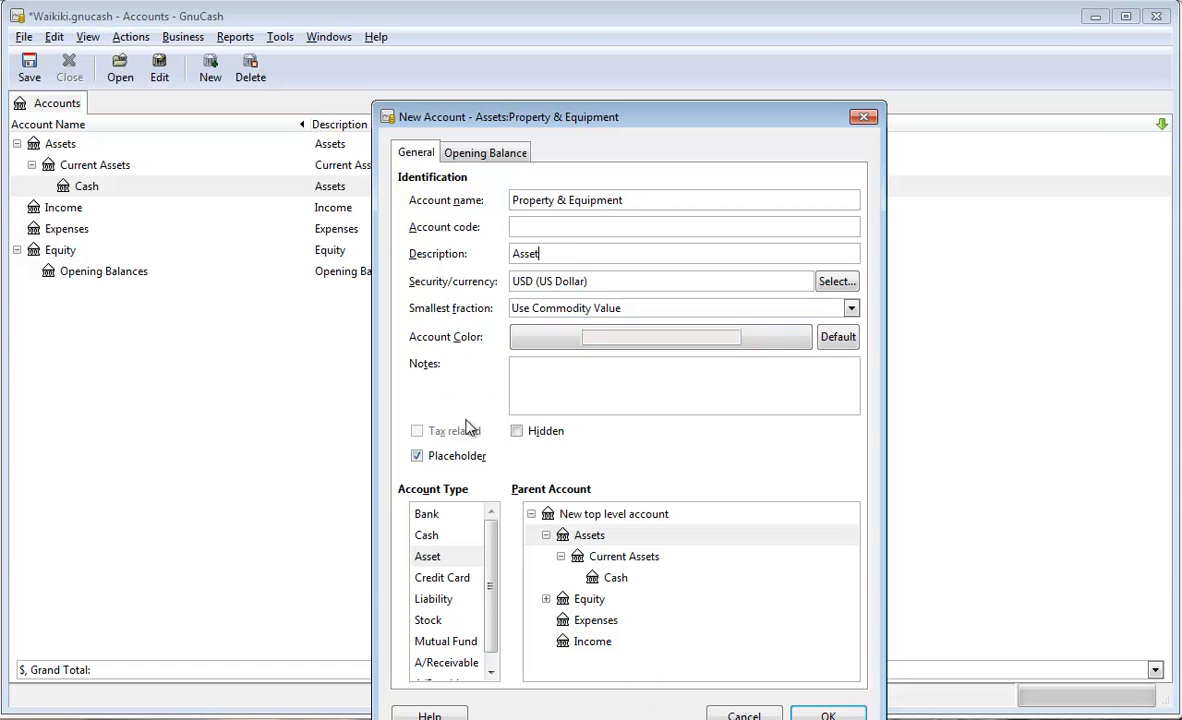
left_click(440, 561)
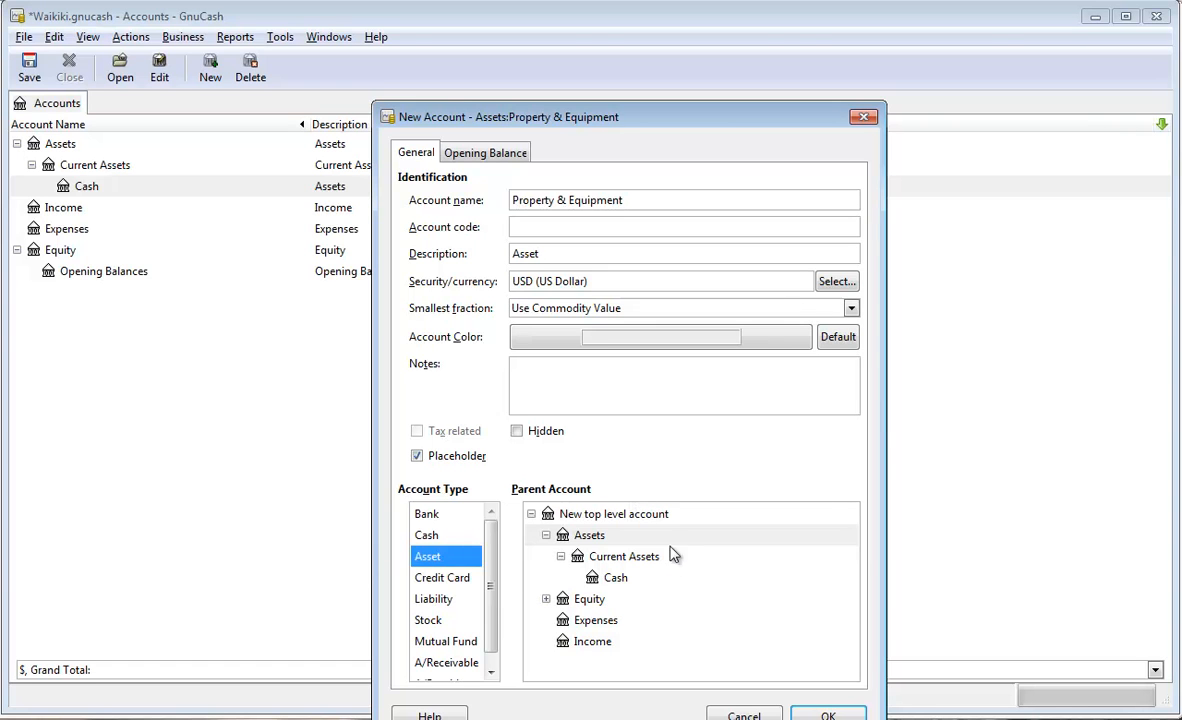
left_click(627, 542)
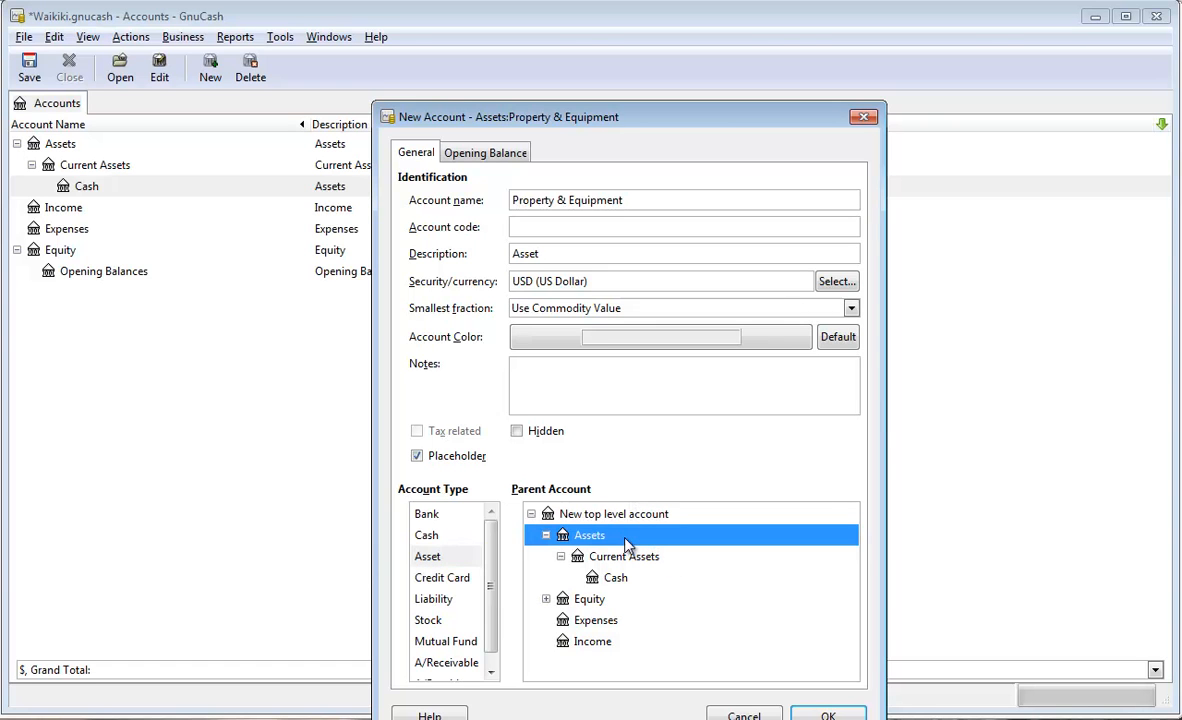
left_click(828, 716)
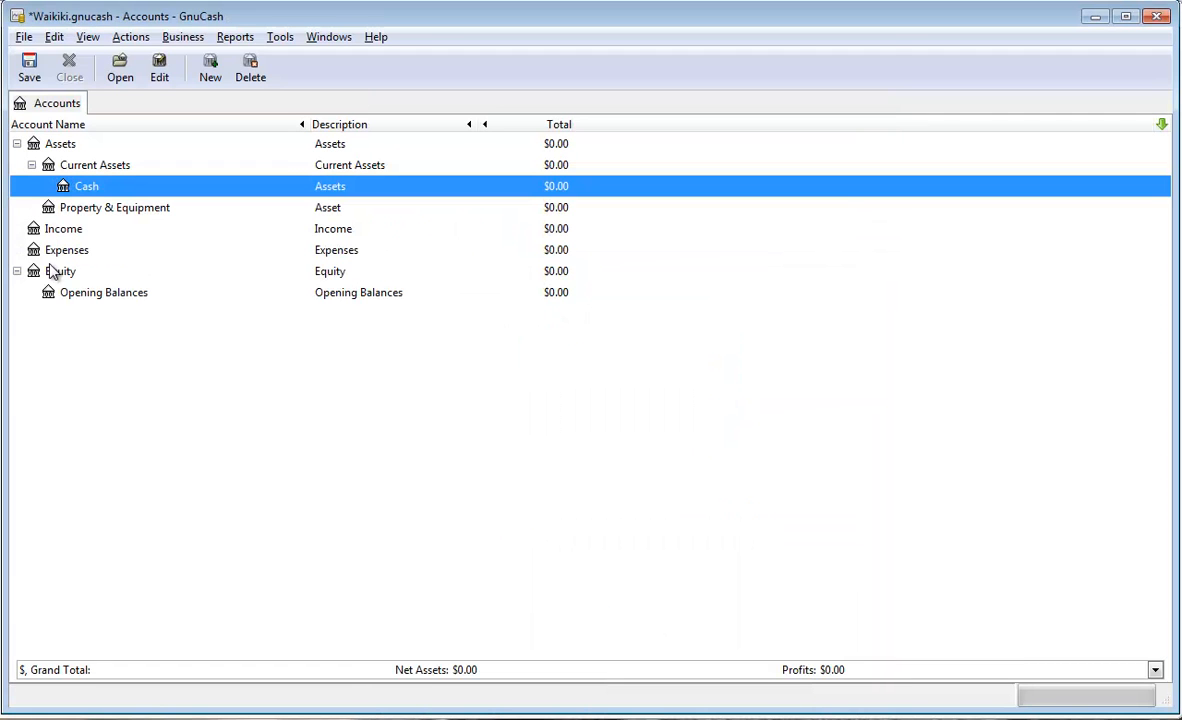
Create a top-level placeholder account named Liability, with the description Liability and account type Liability.
left_click(70, 210)
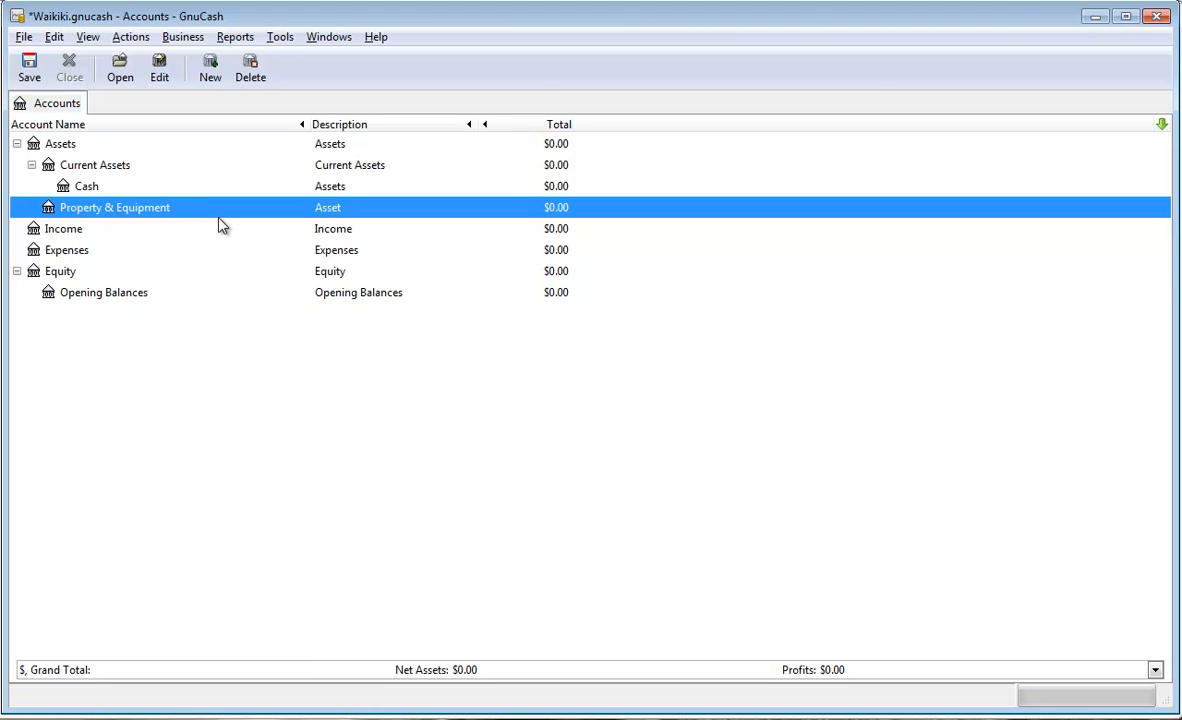
left_click(213, 77)
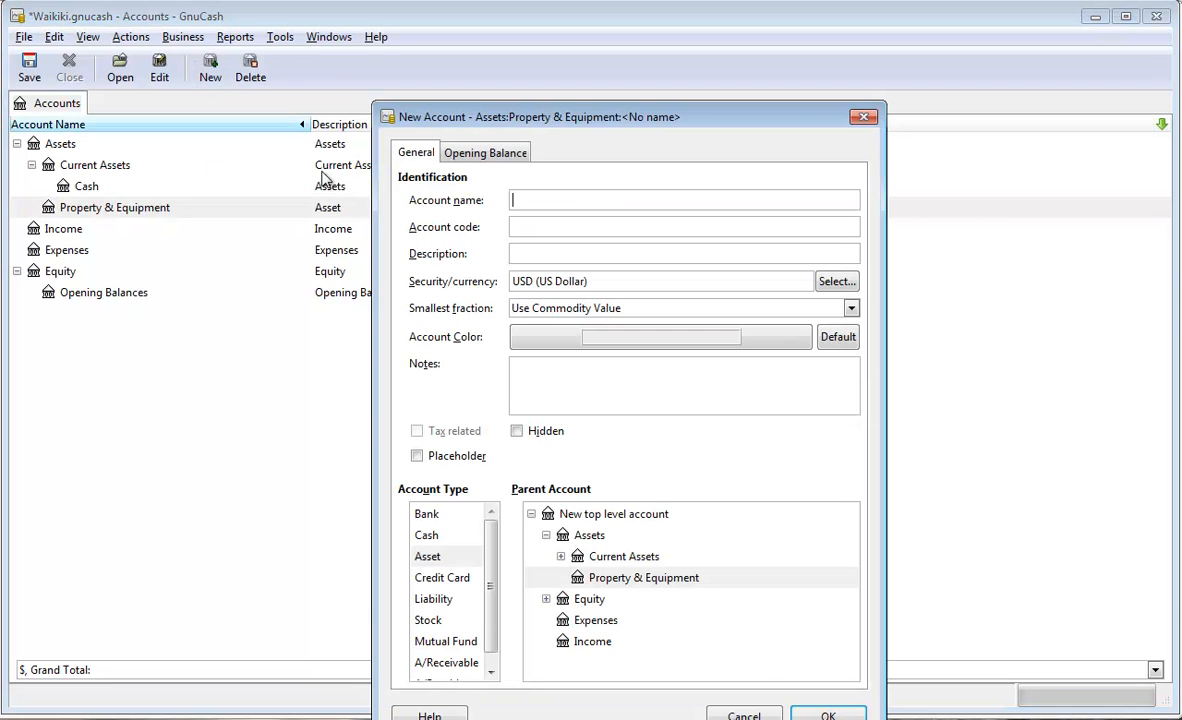
type("Lia")
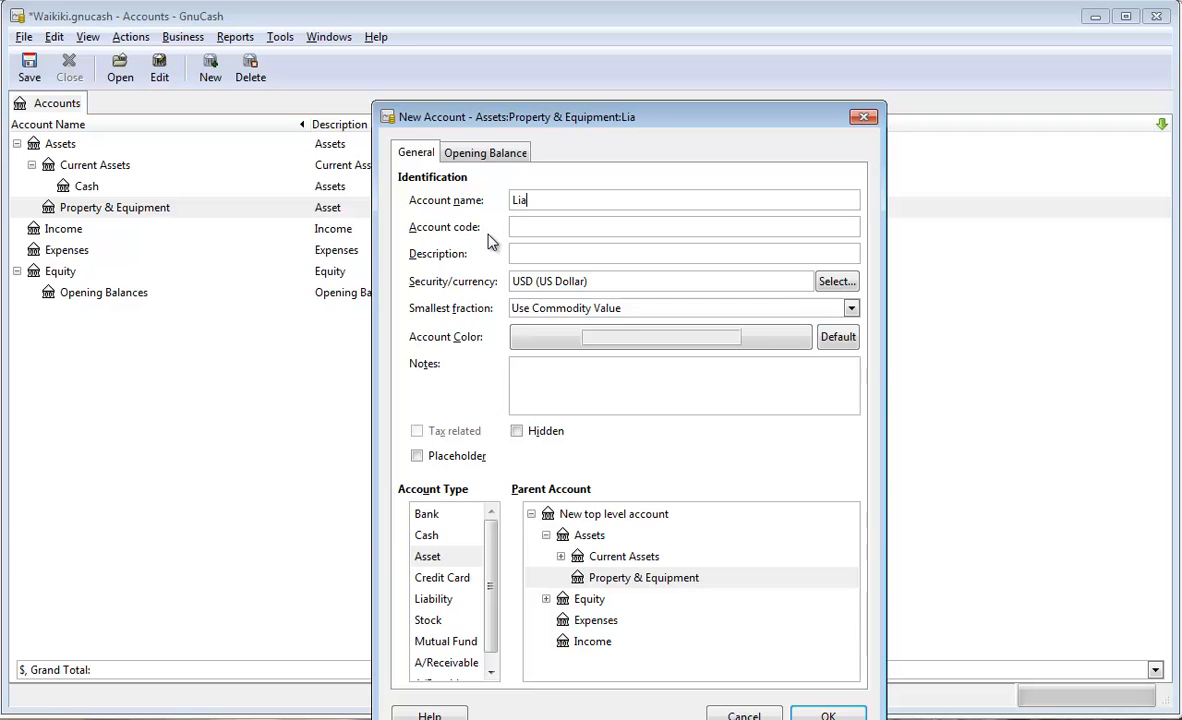
type("bility")
left_click(570, 257)
type("Liability")
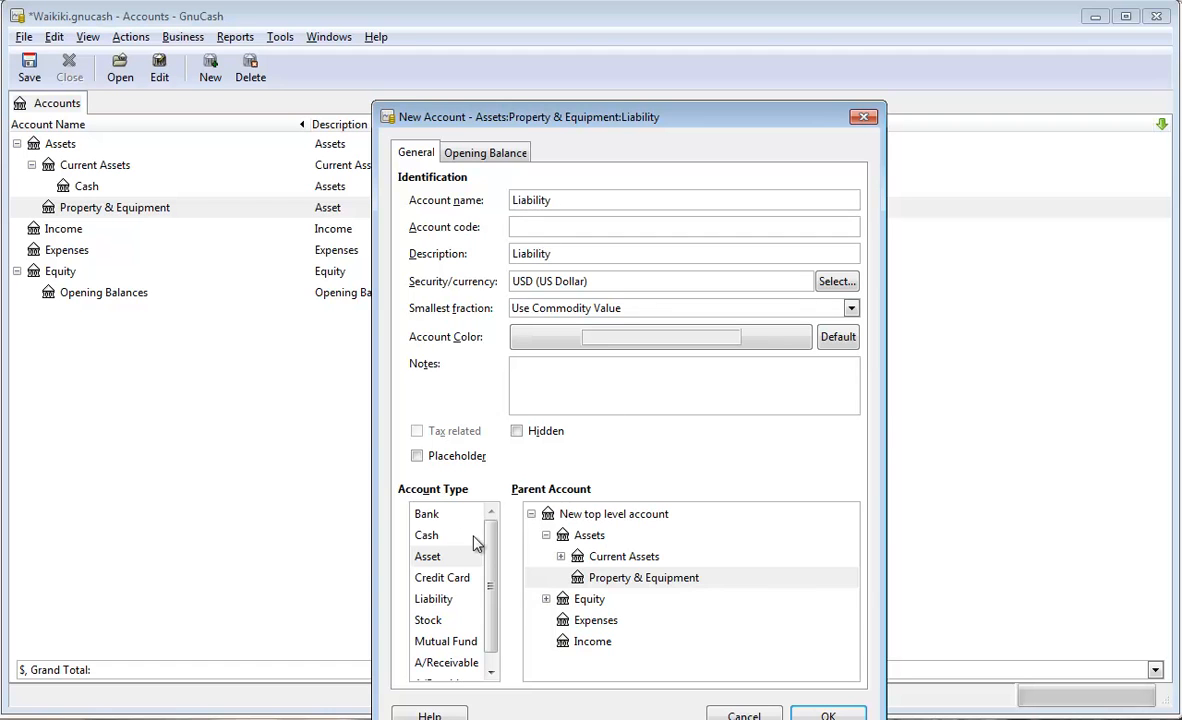
left_click(416, 457)
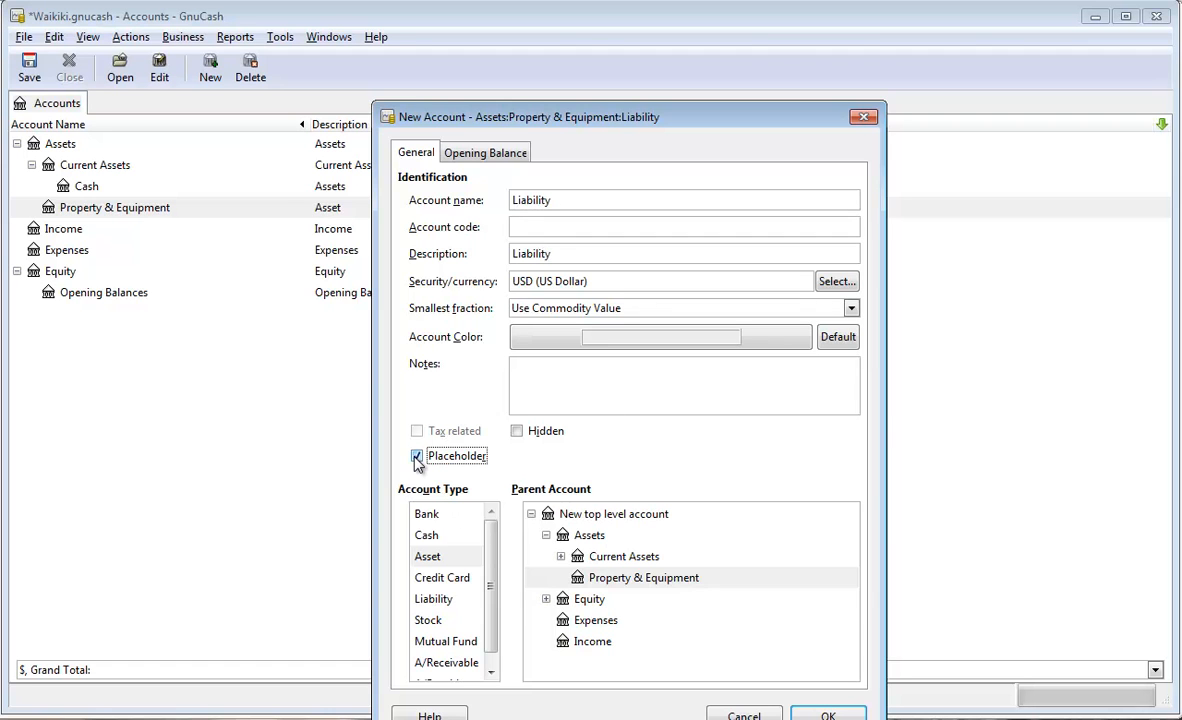
left_click(435, 599)
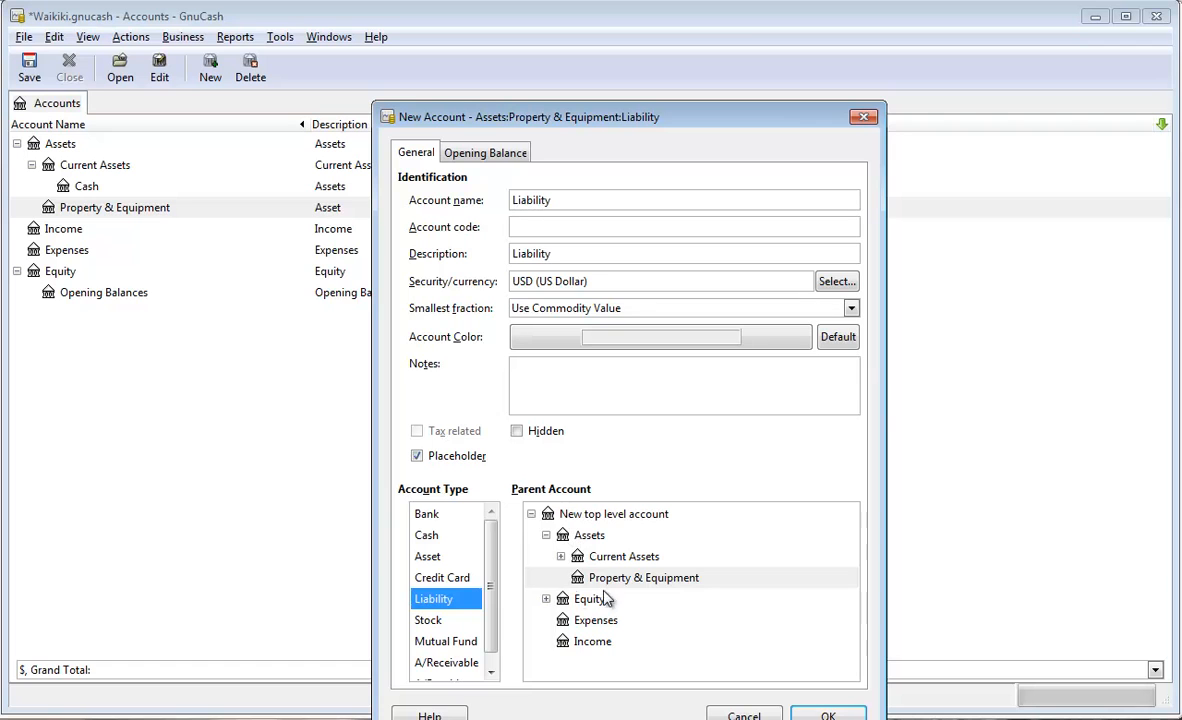
left_click(619, 516)
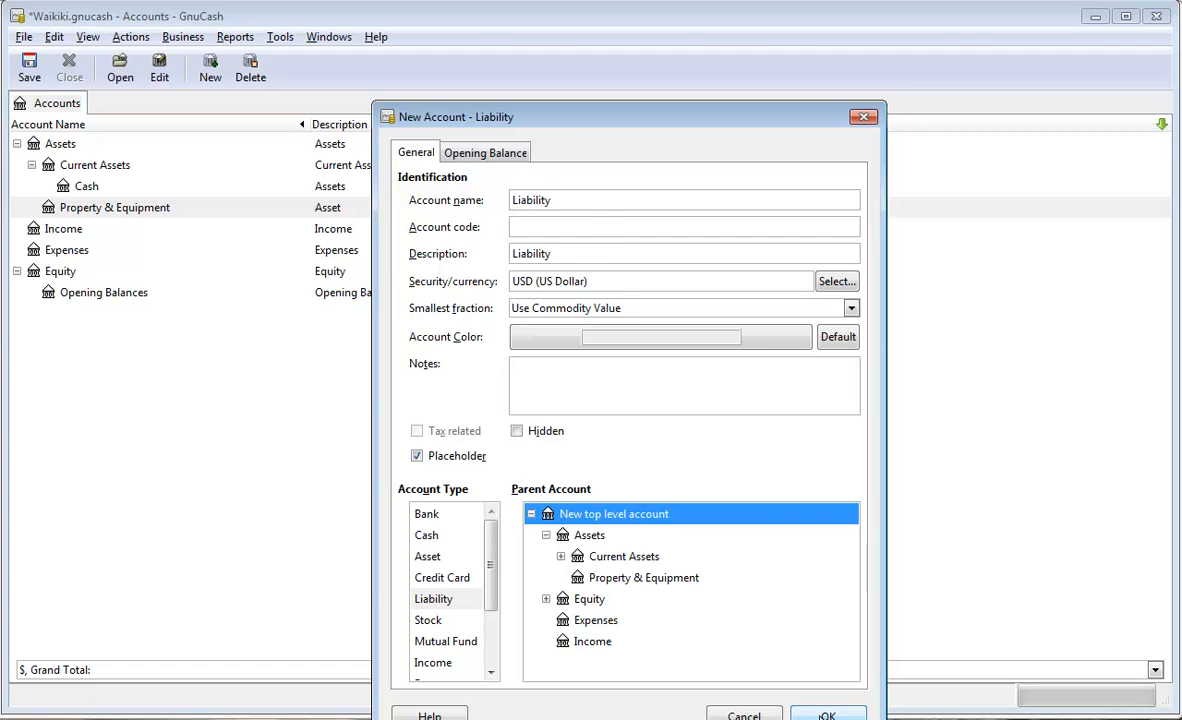
left_click(826, 716)
Create a placeholder account named Current Liability under Liability, with the description Liability and account type Liability, and expand the parent.
left_click(66, 316)
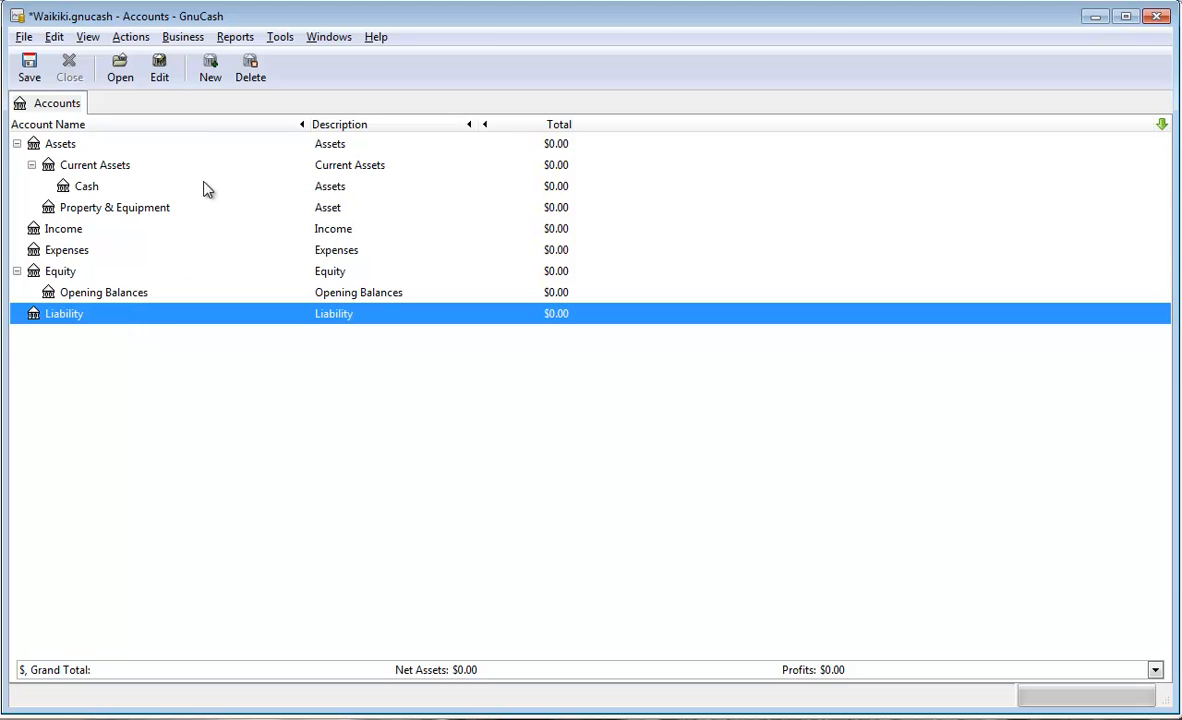
left_click(211, 76)
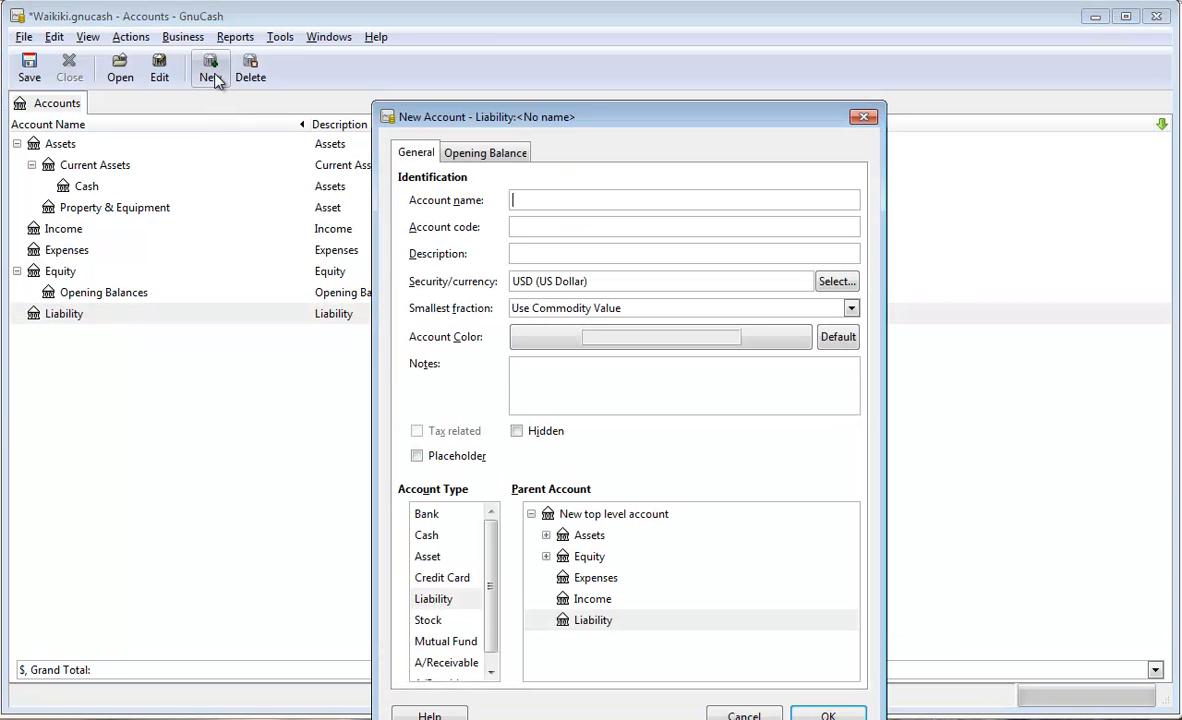
type("Current Liability")
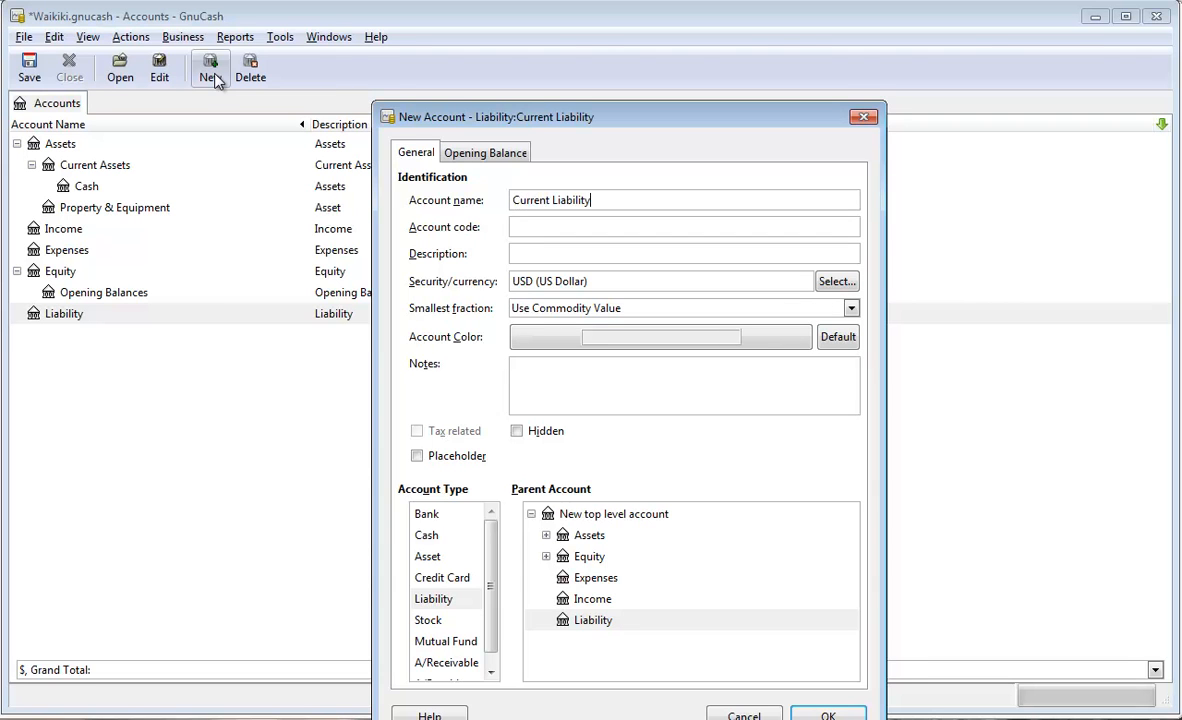
type("Liability")
left_click(417, 456)
left_click(445, 599)
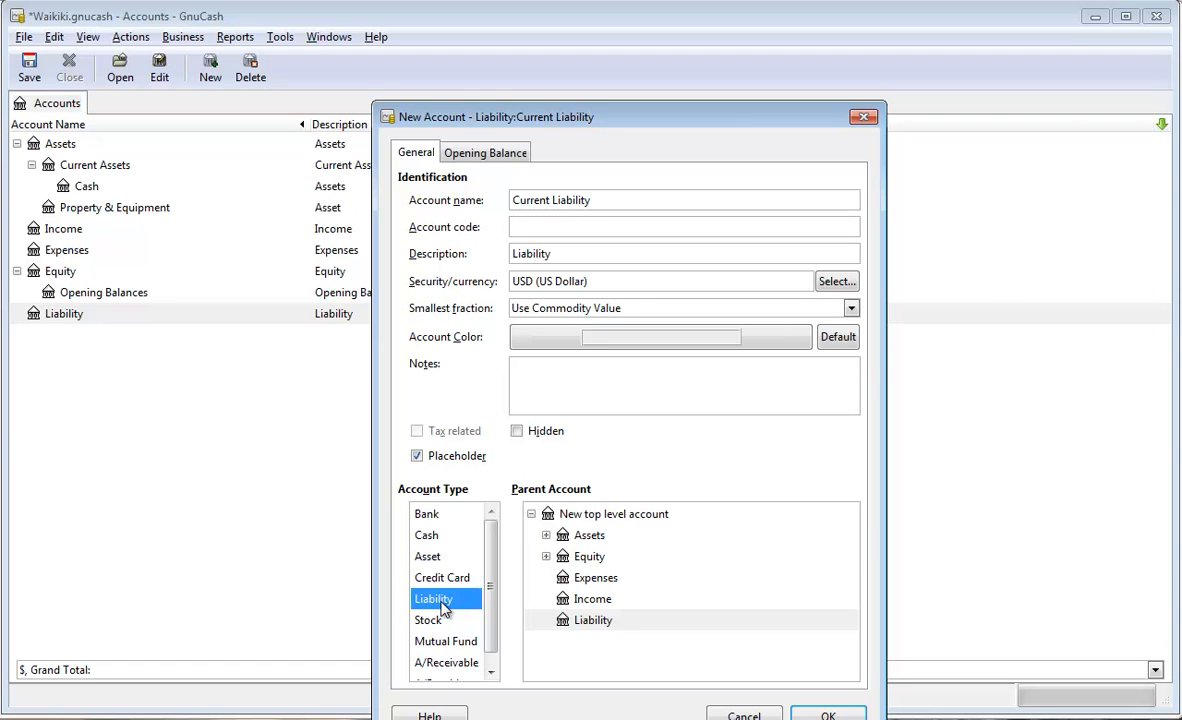
left_click(603, 622)
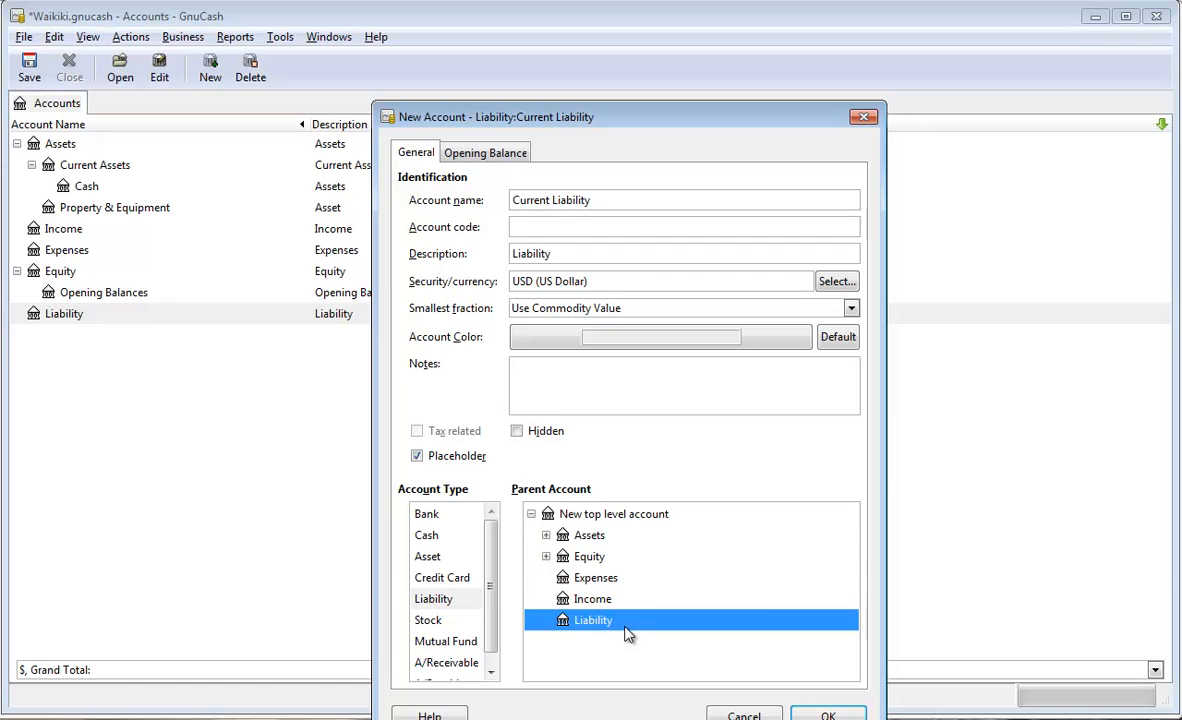
left_click(822, 714)
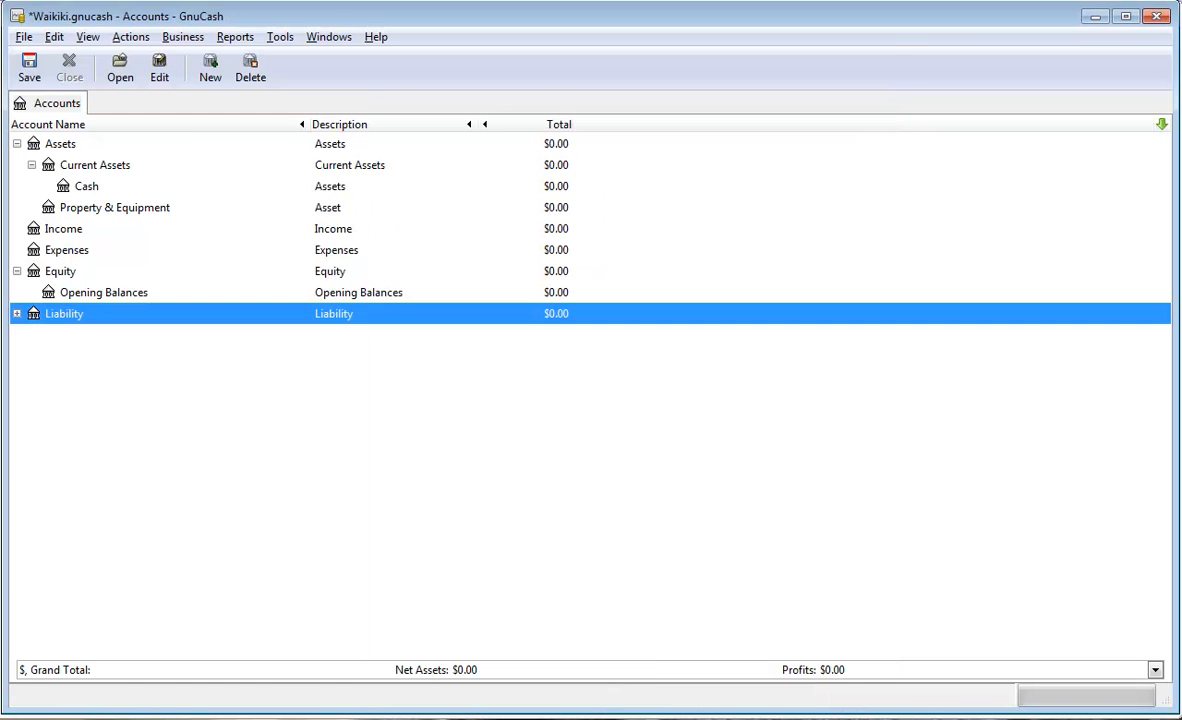
left_click(17, 314)
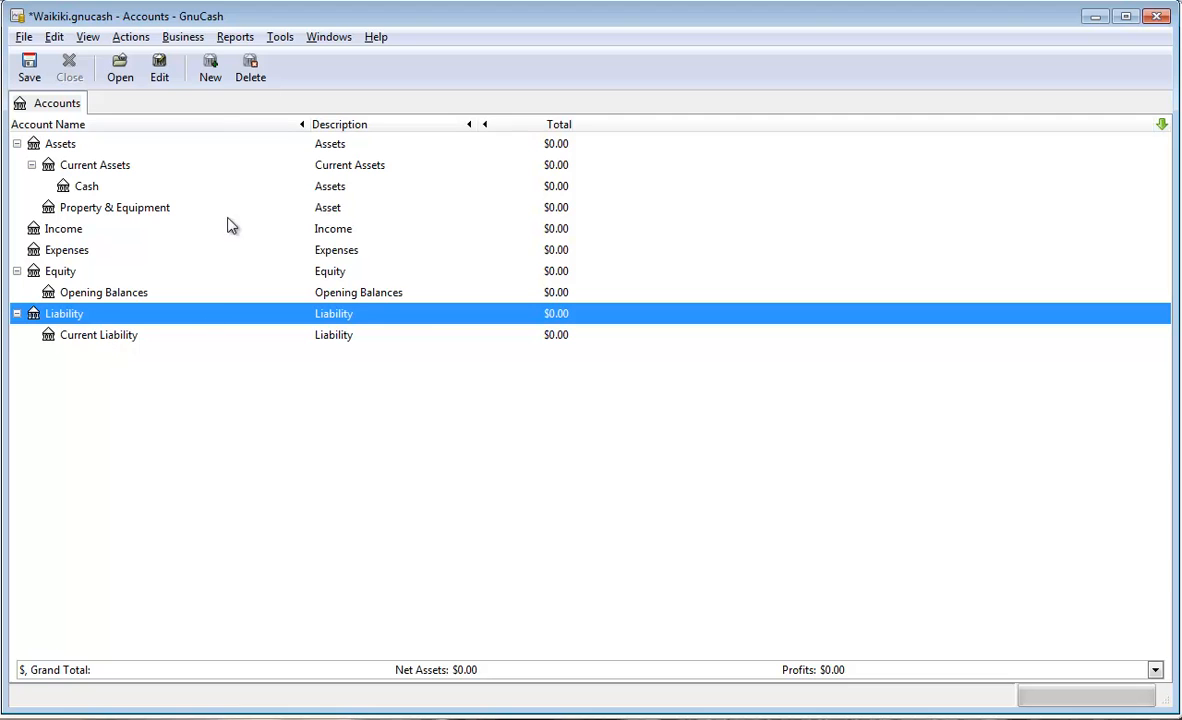
Create a placeholder account named Long Term Liability under Liability, with the description Liability and account type Liability.
left_click(210, 70)
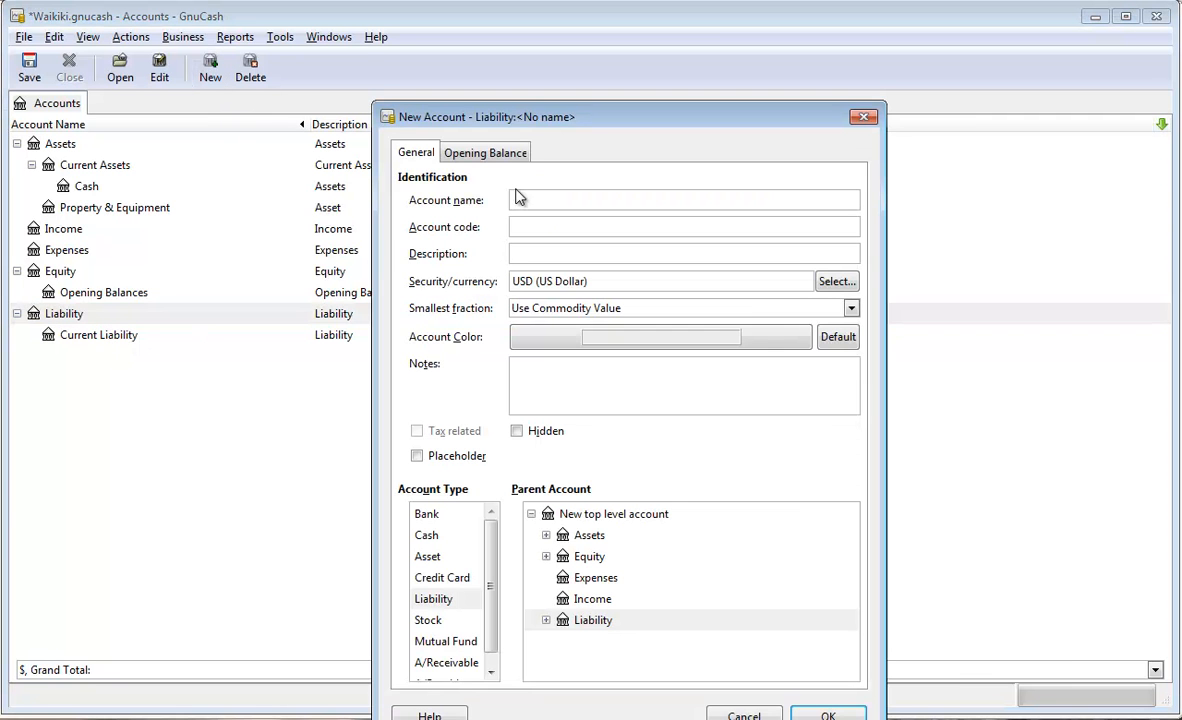
type("Longer")
key("BackSpace")
key("BackSpace")
type("Term")
type(" Liab")
type("ility")
type("Liability")
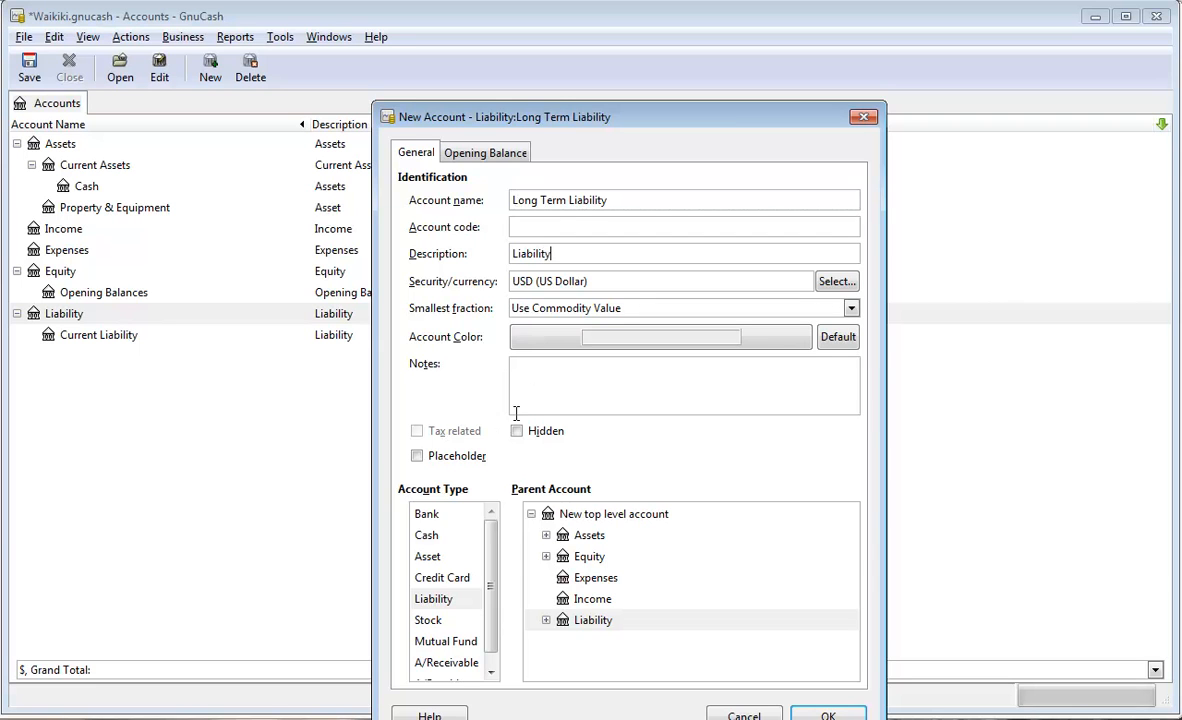
left_click(454, 458)
left_click(433, 600)
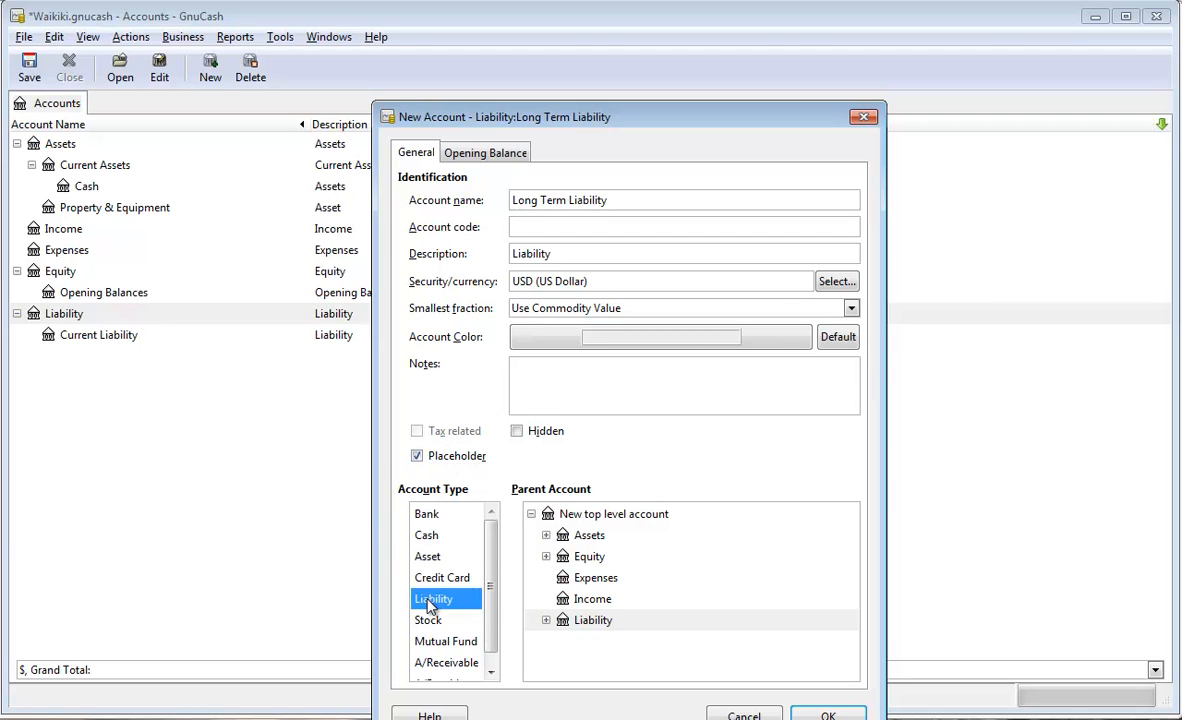
left_click(598, 621)
left_click(827, 714)
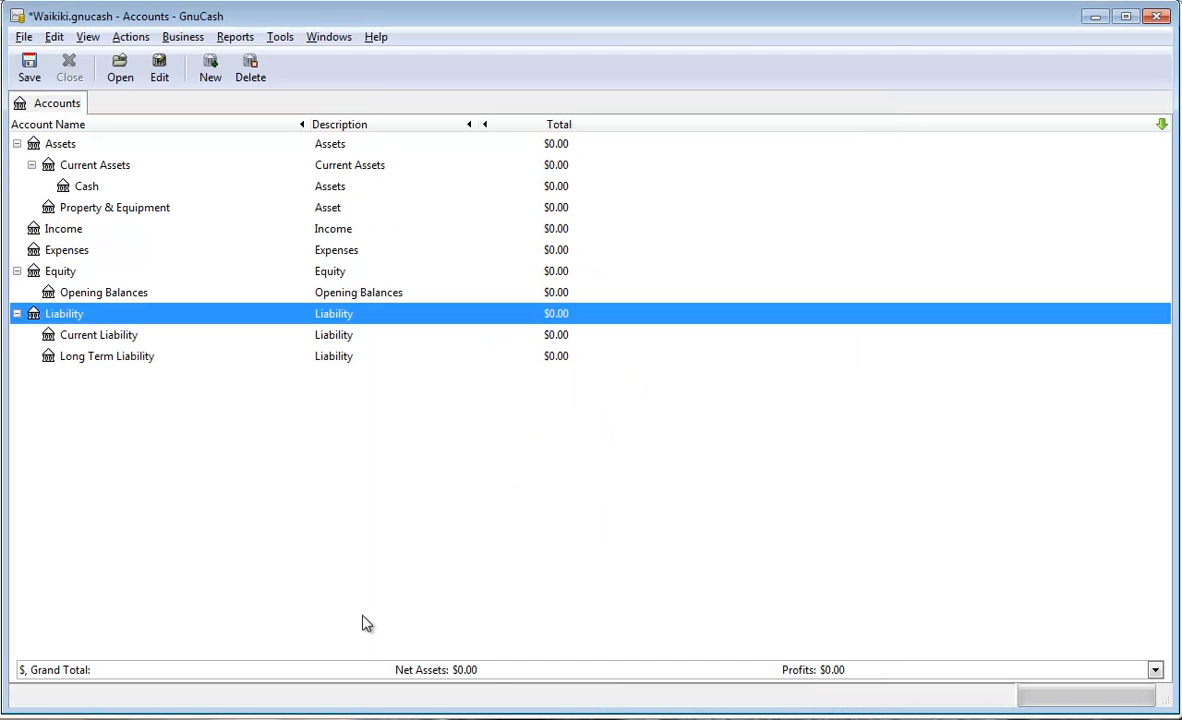
left_click(95, 334)
left_click(94, 361)
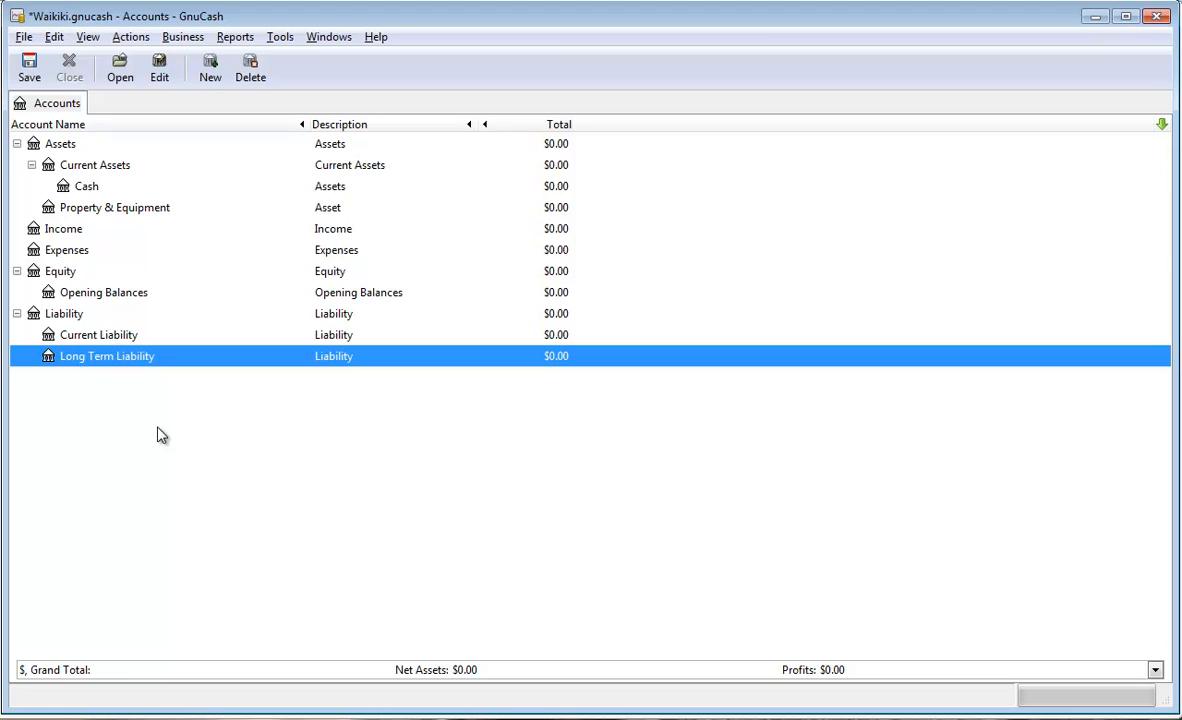
Edit the top-level Income account, changing both its account name and its description to Revenue.
left_click(64, 230)
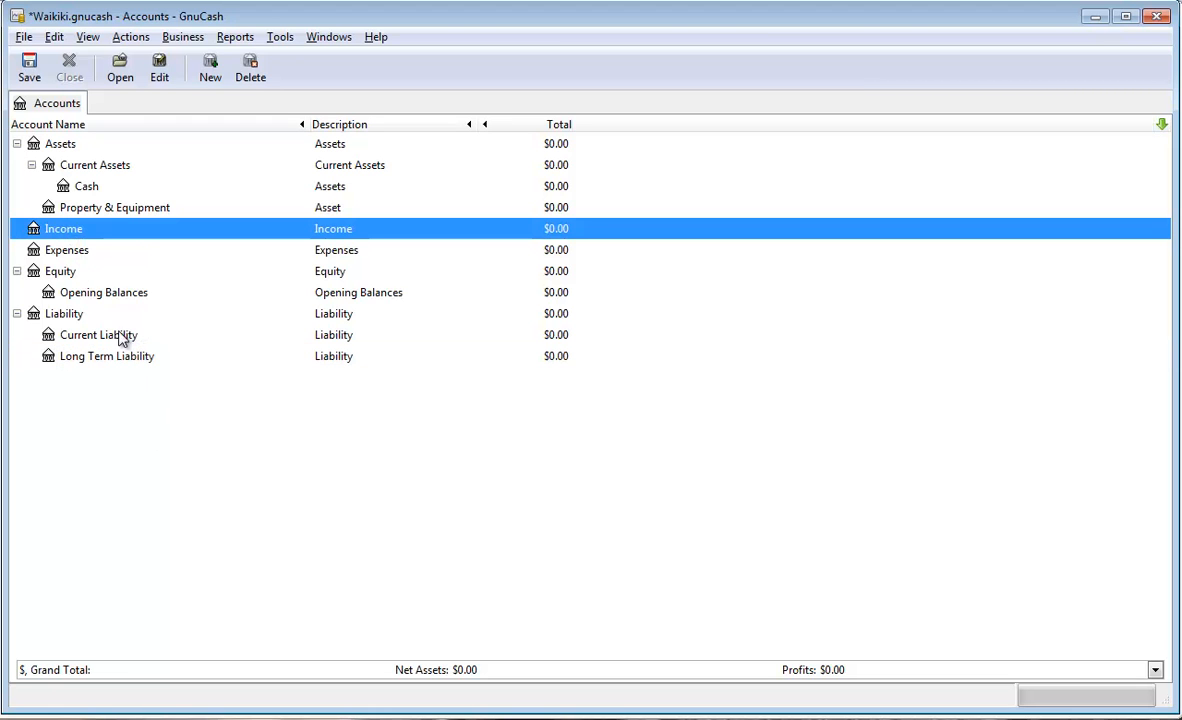
right_click(63, 232)
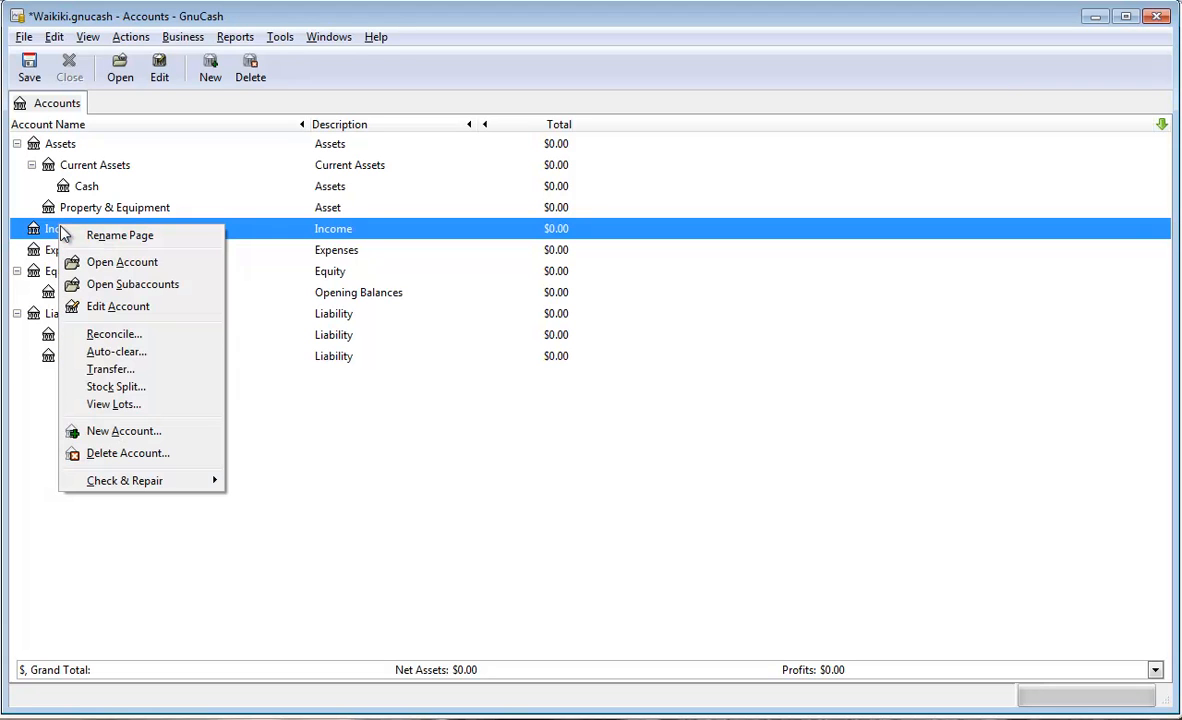
left_click(100, 307)
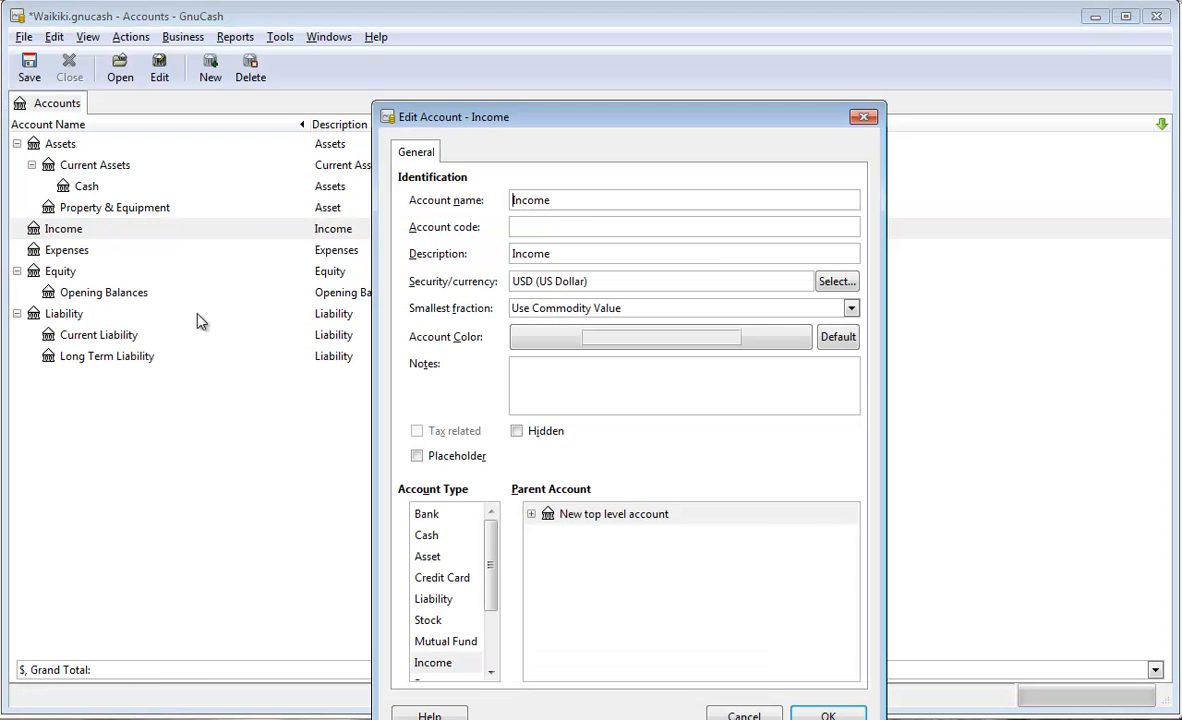
left_click_drag(567, 198, 385, 211)
type("Revenue")
left_click(540, 253)
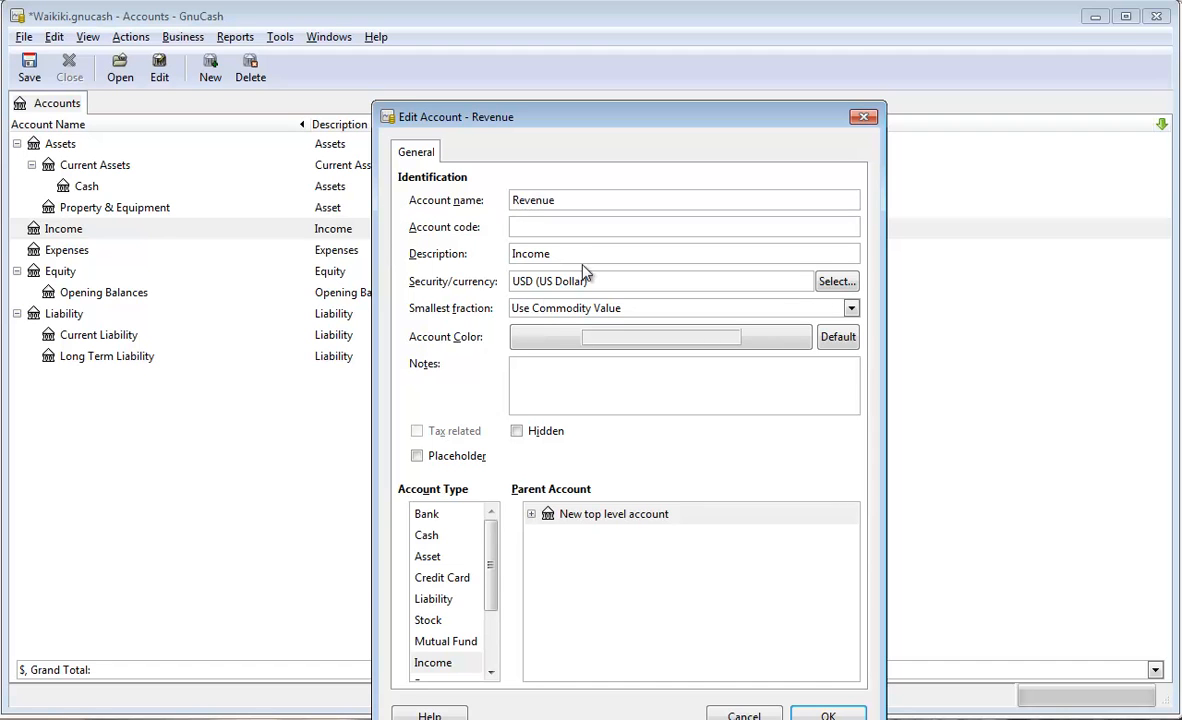
left_click_drag(562, 253, 465, 262)
type("Revenue")
Mark the Revenue account as a placeholder with account type Income at the top level, and save the account changes.
left_click_drag(488, 564, 495, 623)
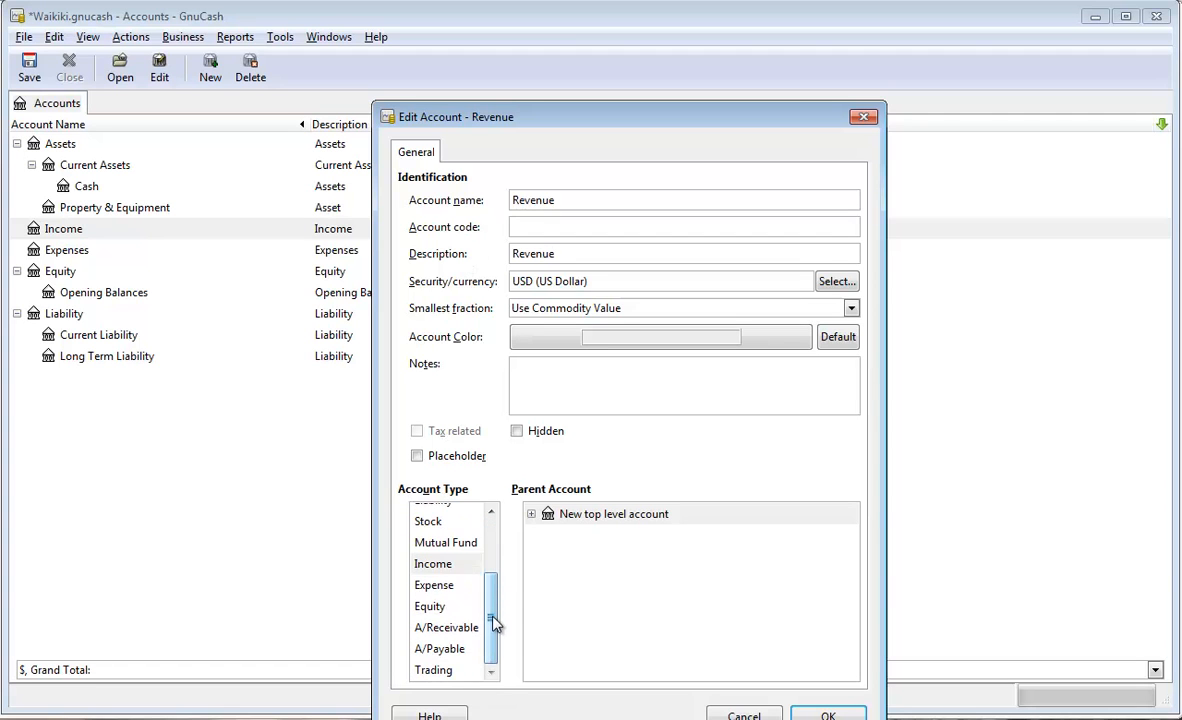
left_click(450, 566)
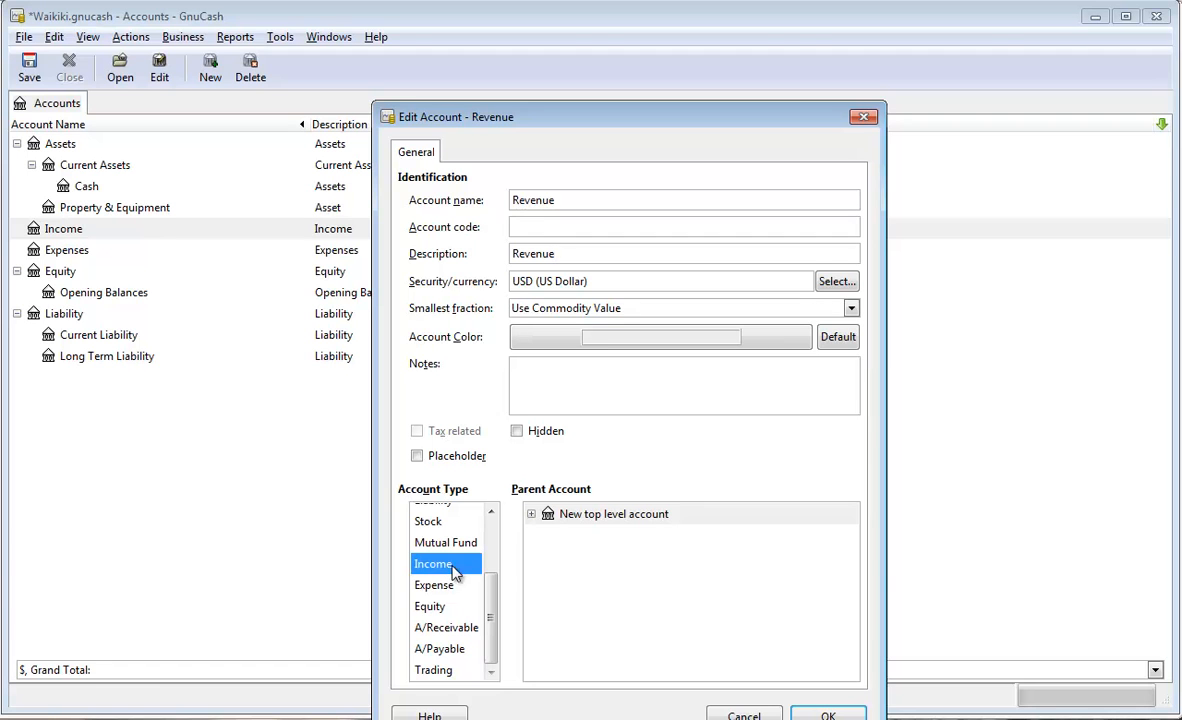
left_click(603, 516)
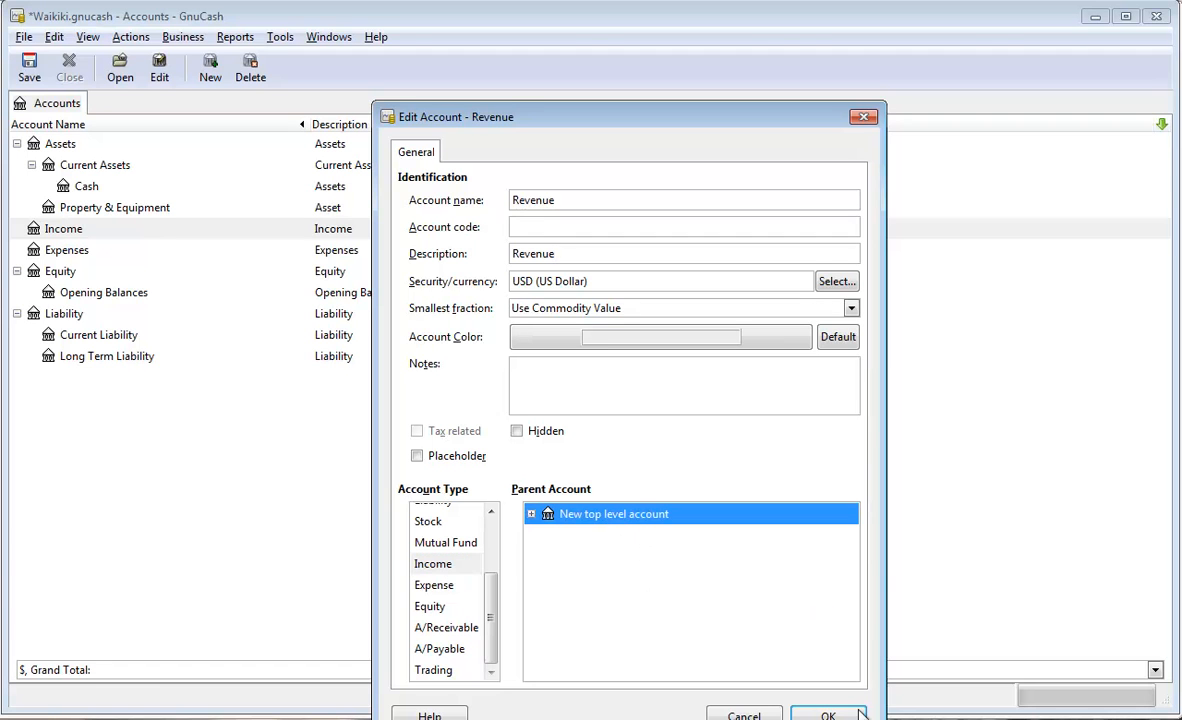
left_click(431, 459)
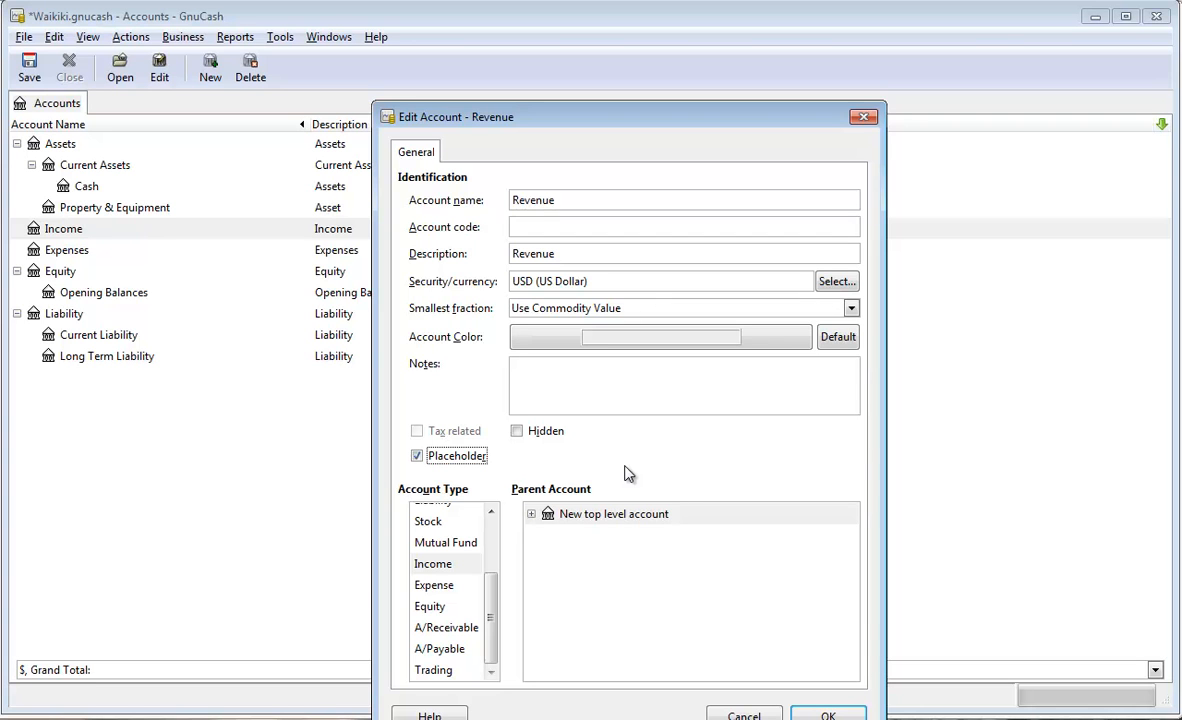
left_click(821, 713)
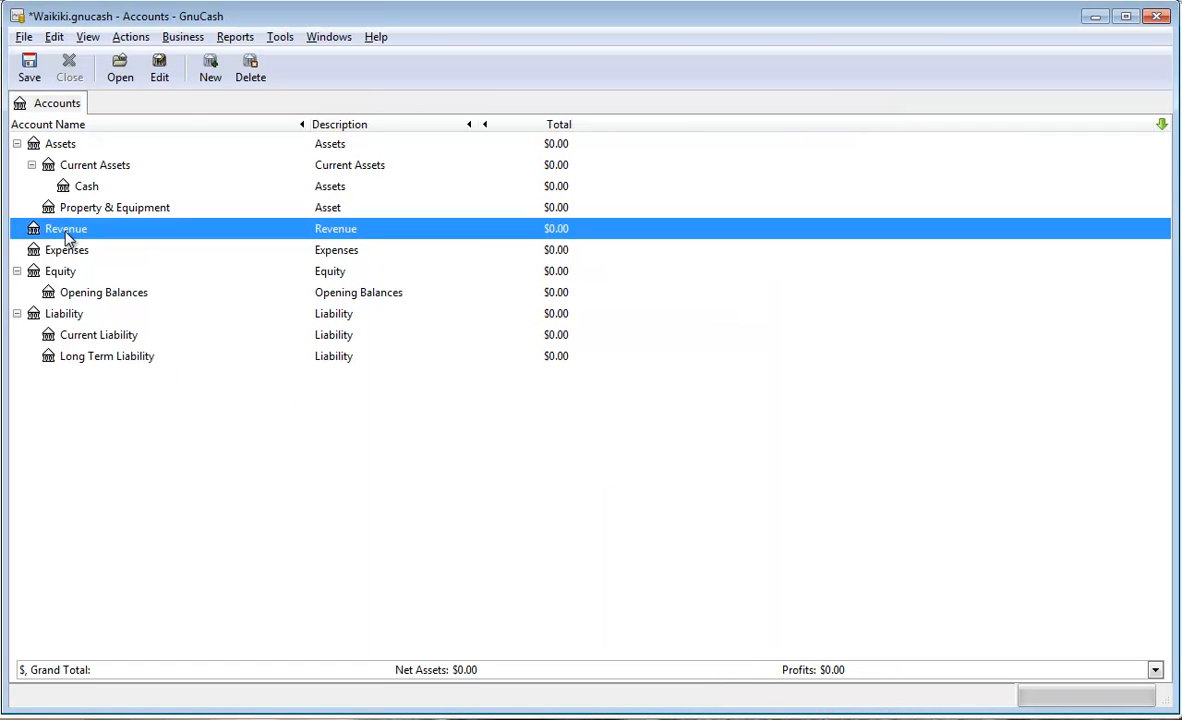
Create an account named Room Sales under Revenue, with the description Revenue and account type Income, and expand the parent.
left_click(212, 72)
type("Room Sales")
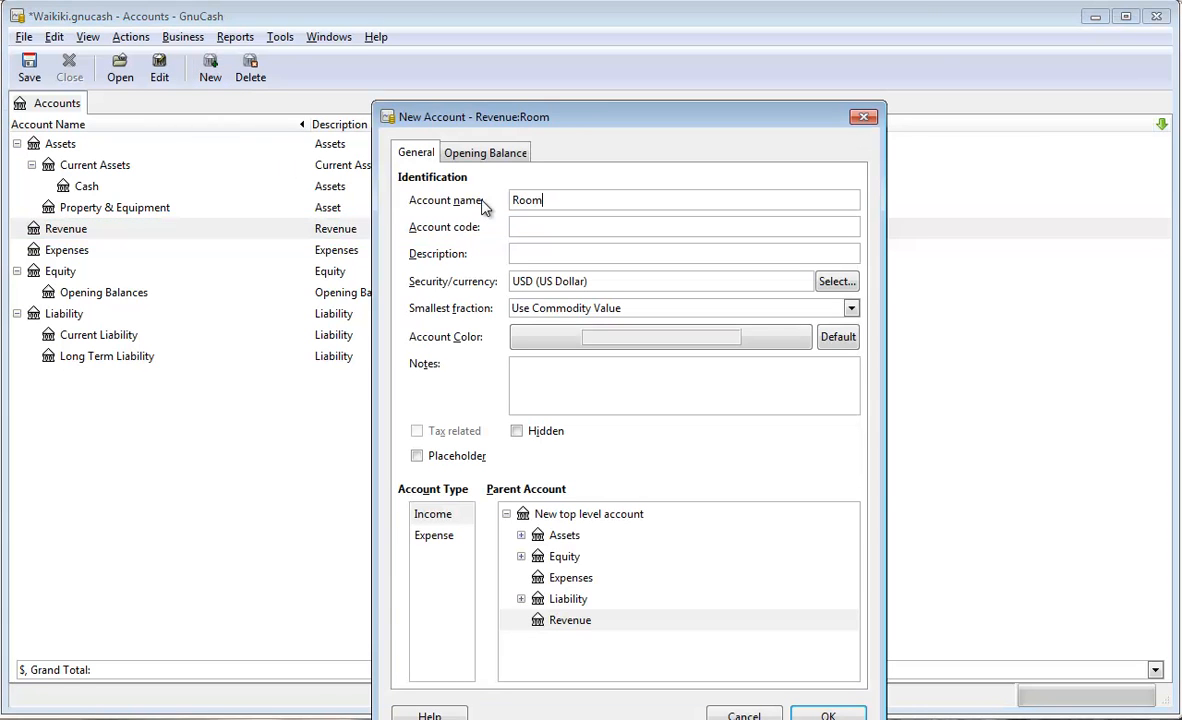
left_click(537, 254)
type("Revenue")
left_click(431, 516)
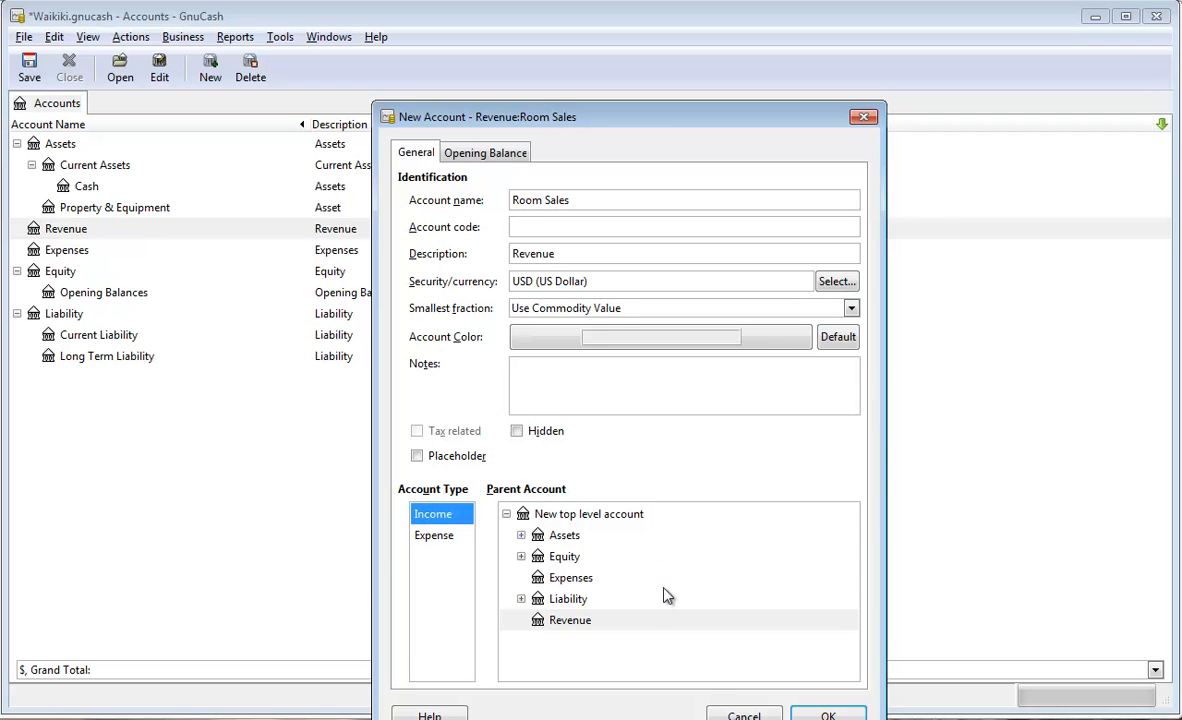
left_click(601, 621)
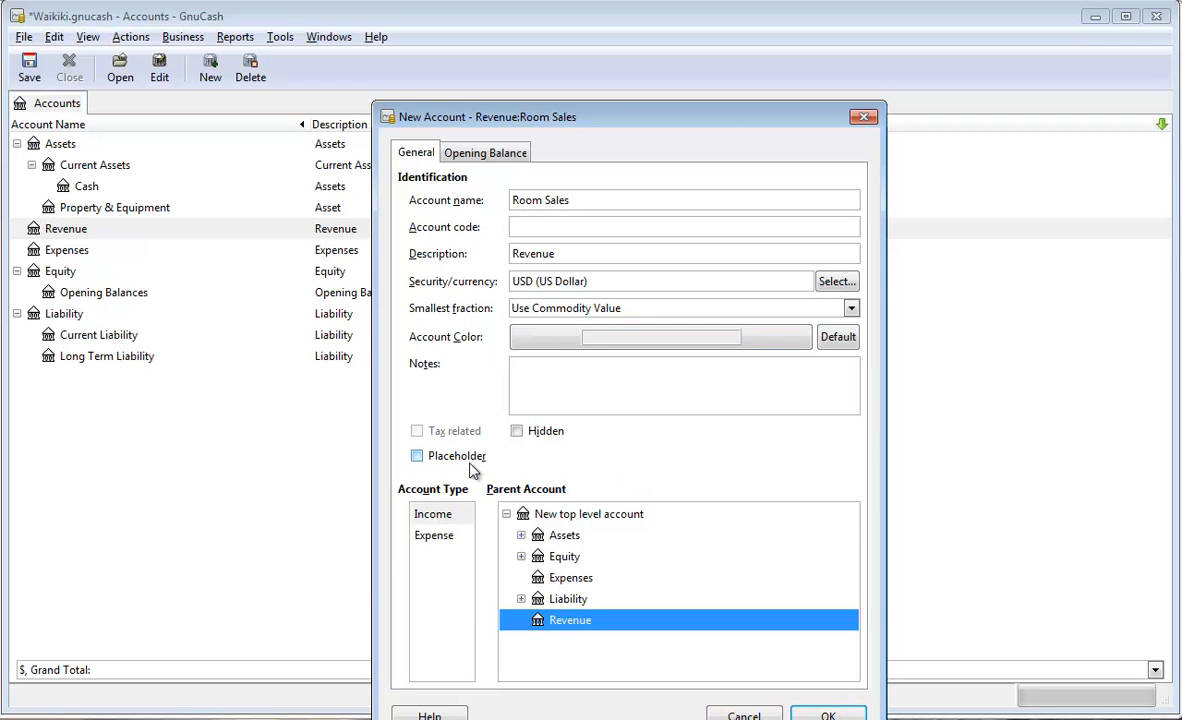
left_click_drag(571, 200, 501, 201)
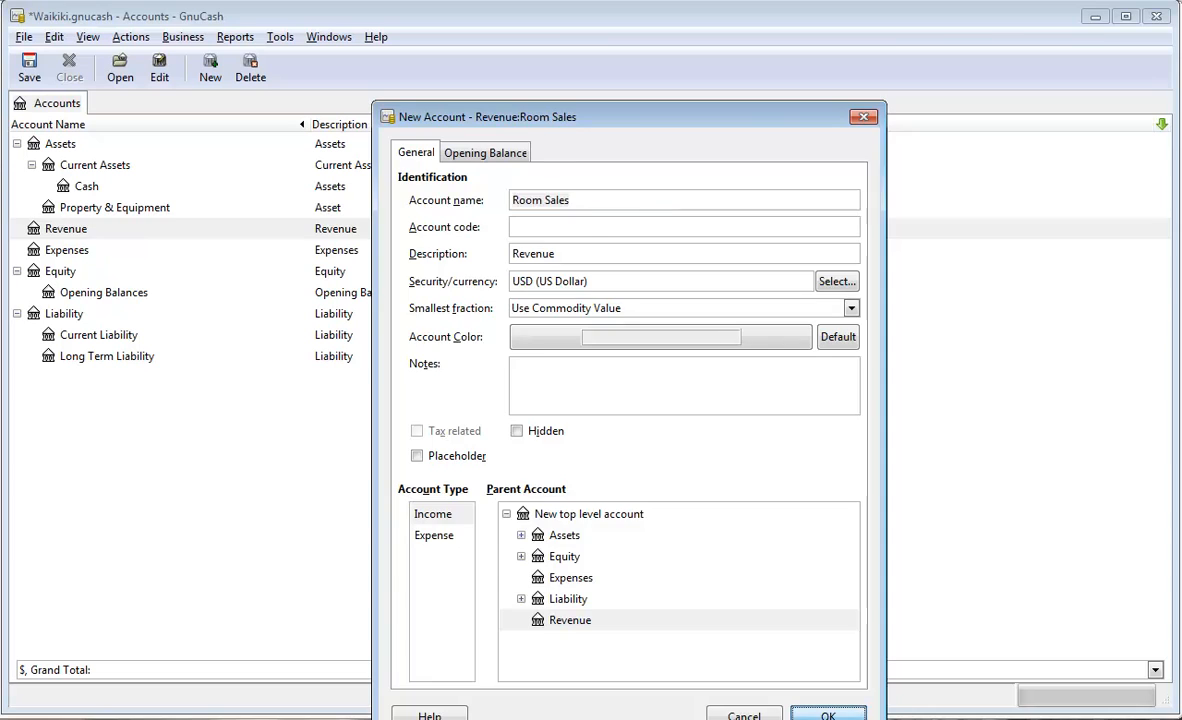
left_click(828, 715)
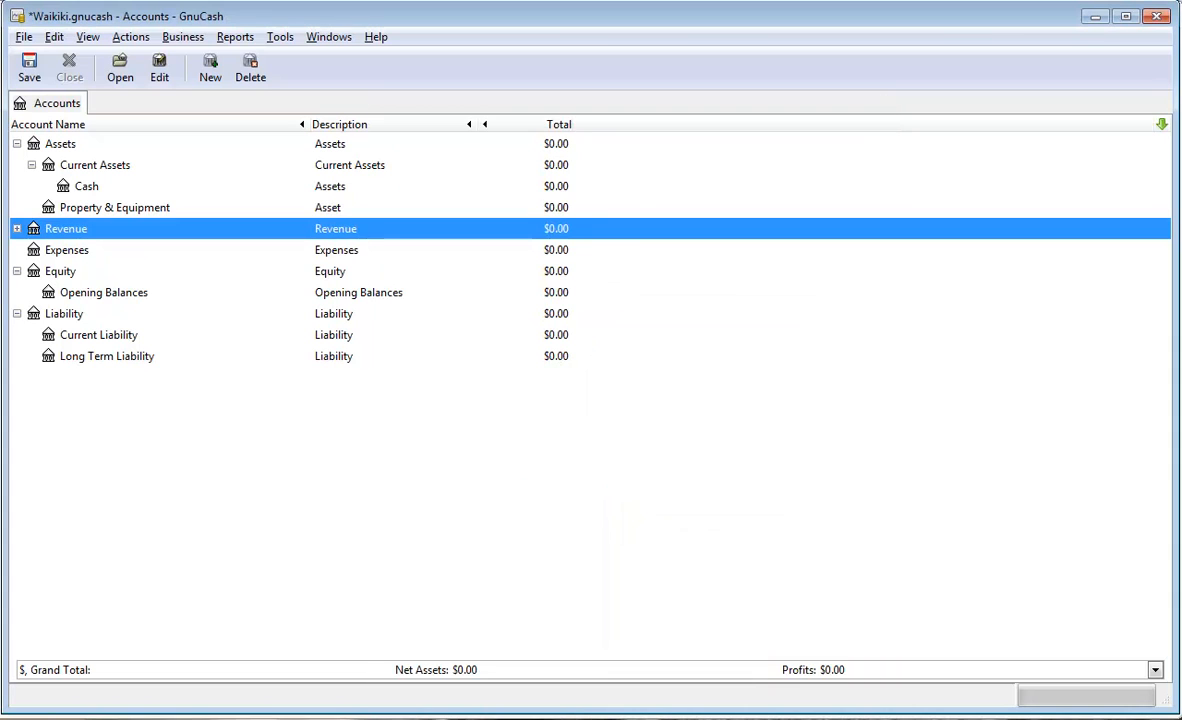
left_click(17, 229)
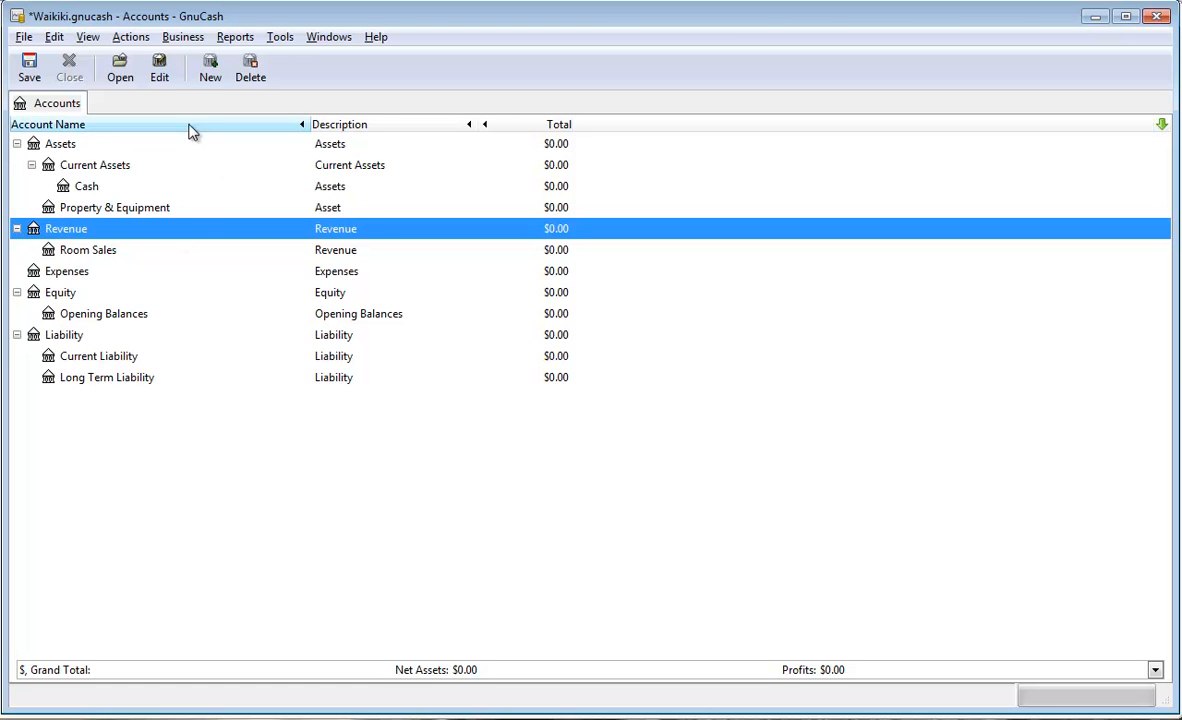
Create an account named Food Sales under Revenue, with the description Revenue and account type Income.
left_click(211, 74)
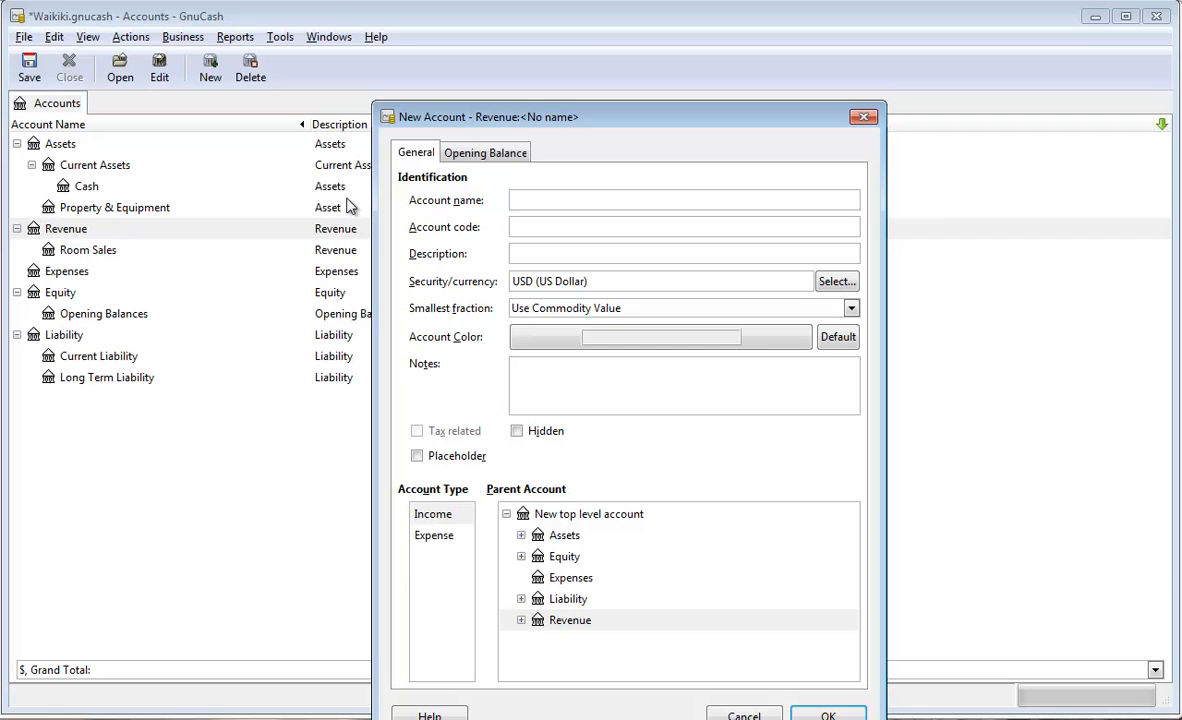
type("Food Sales")
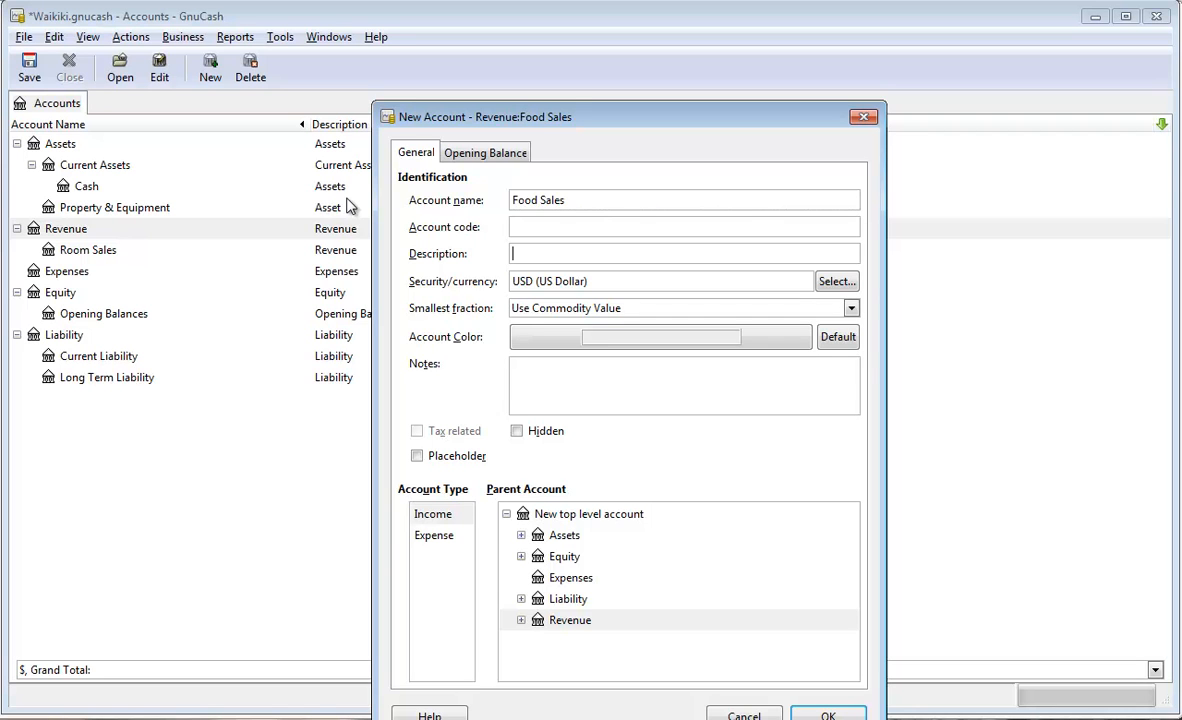
type("Revenue")
left_click(430, 516)
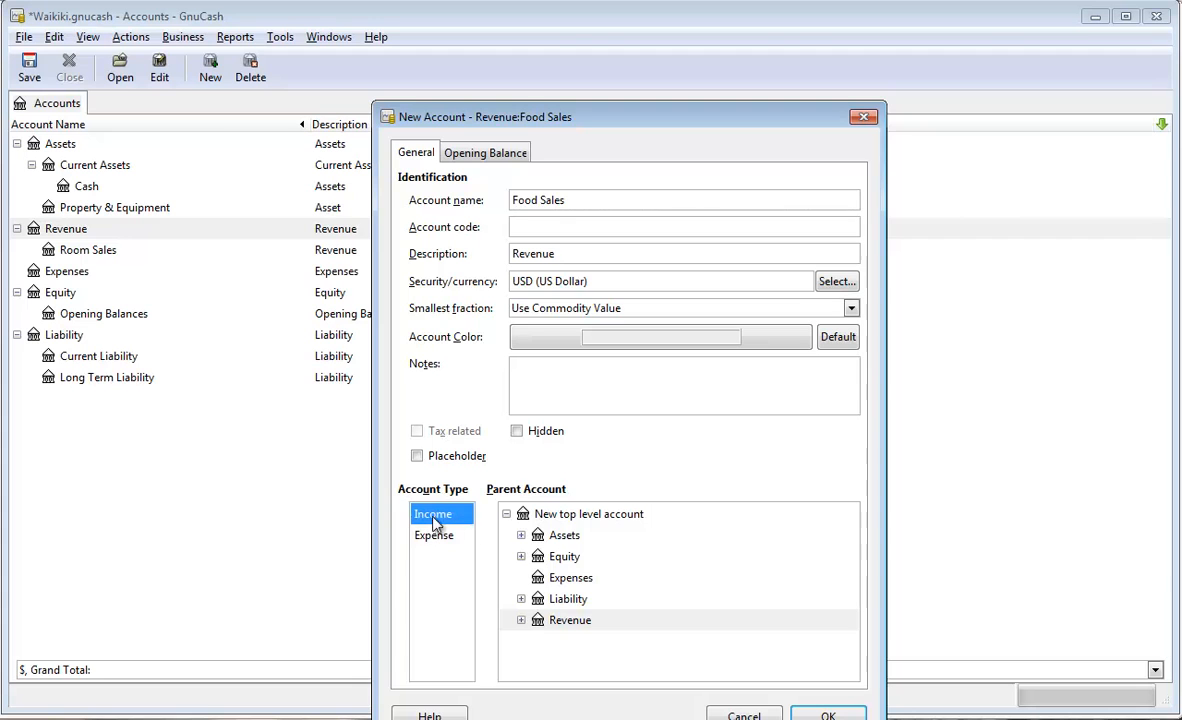
left_click(572, 622)
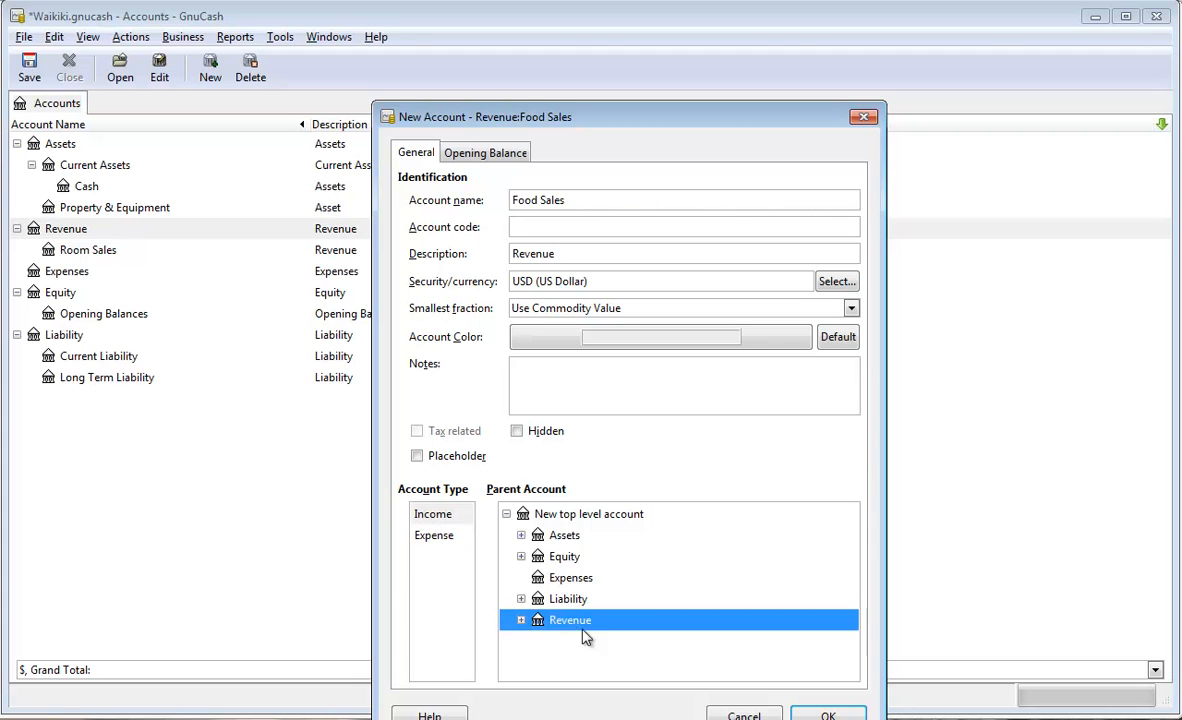
left_click(829, 716)
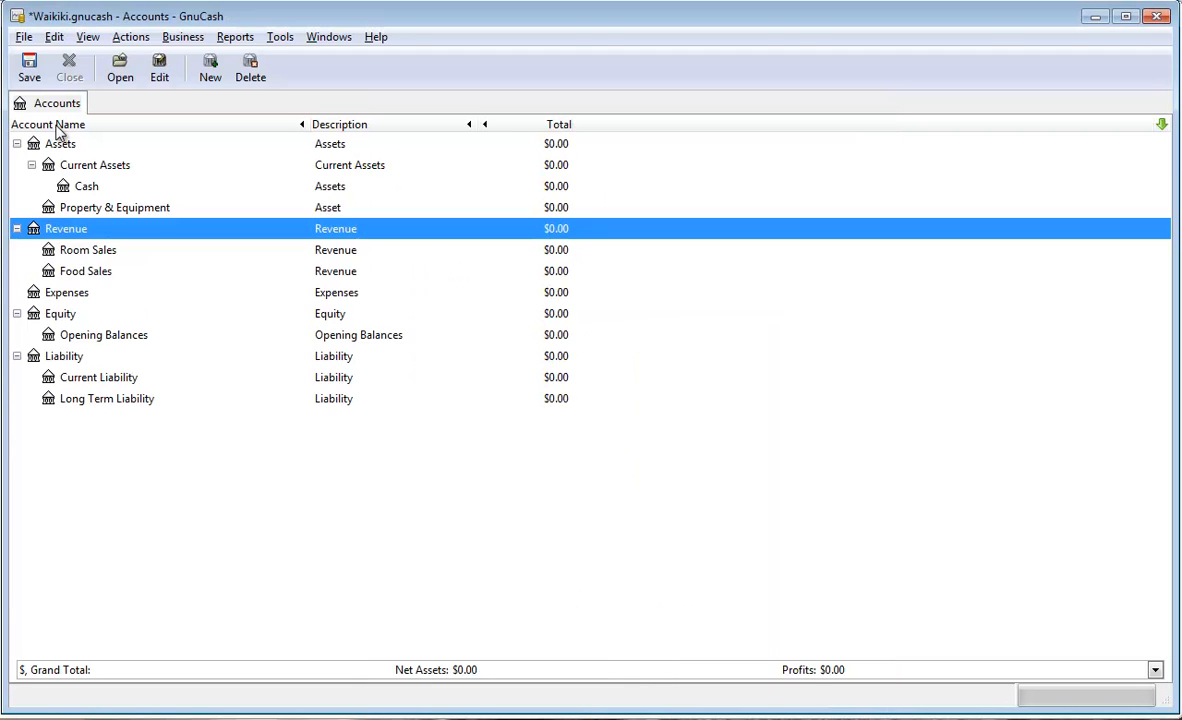
Create an account named Beverage Sales under Revenue, with the description Revenue and account type Income.
left_click(209, 77)
type("Beverage Sales")
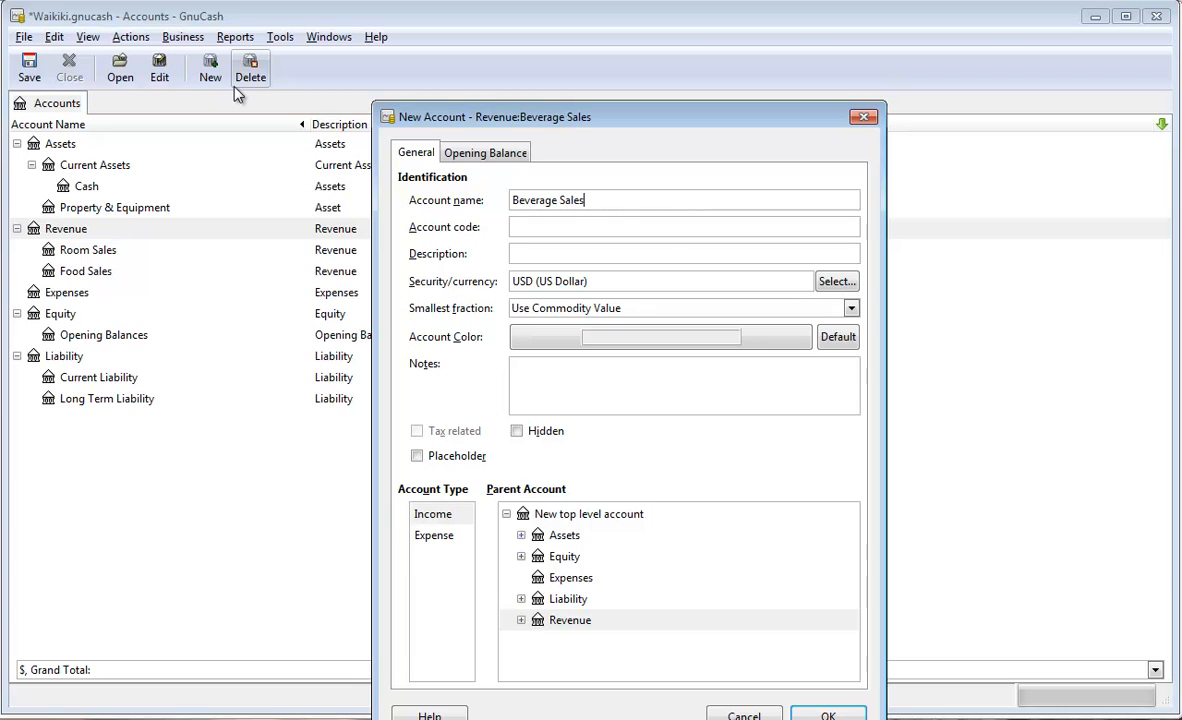
key("Tab")
type("Reven")
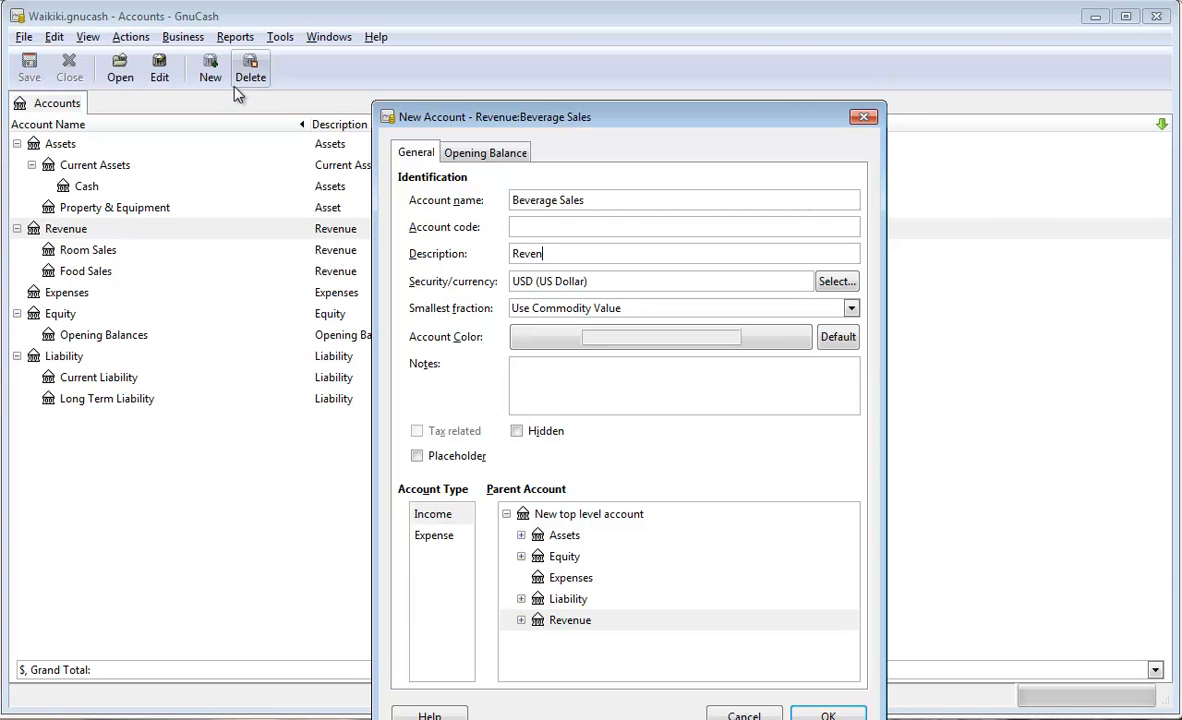
double_click(538, 253)
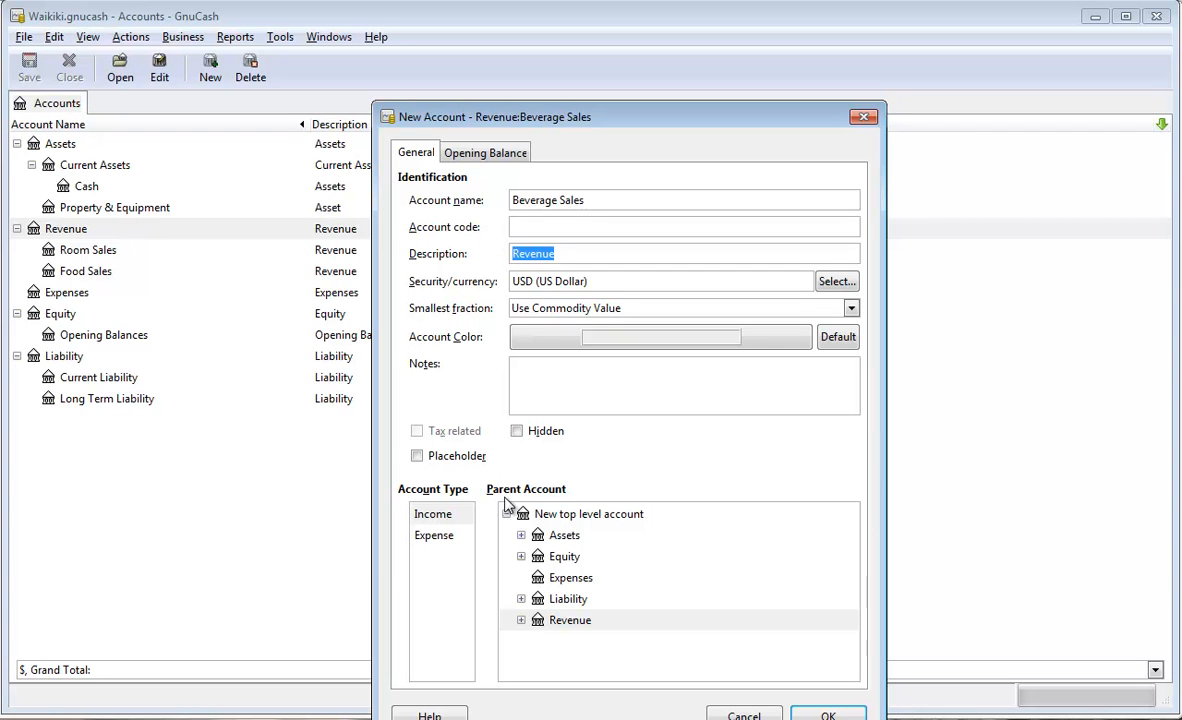
left_click(436, 515)
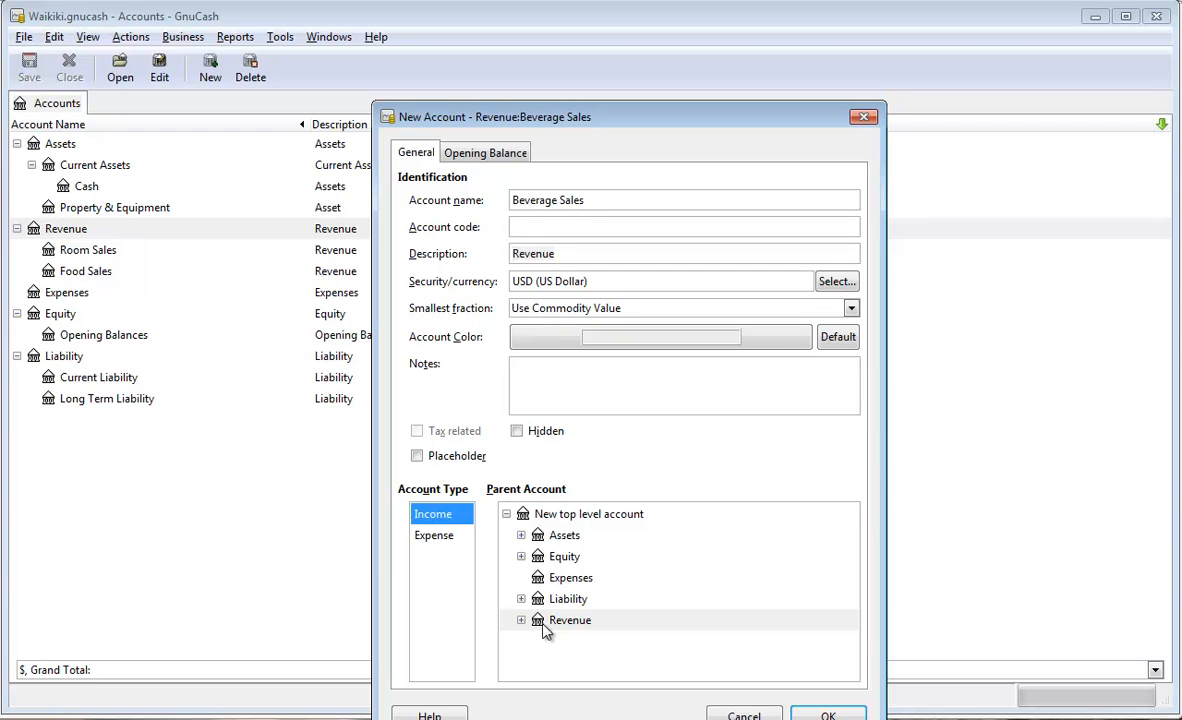
left_click(545, 621)
left_click(828, 714)
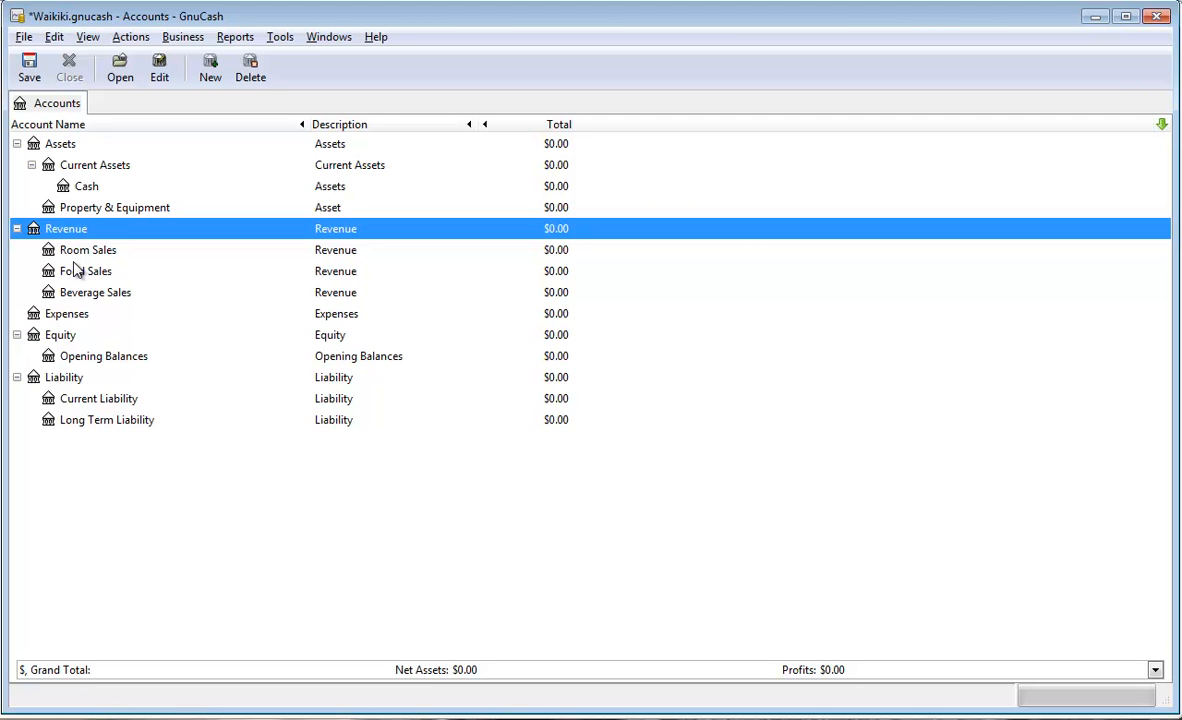
left_click(104, 167)
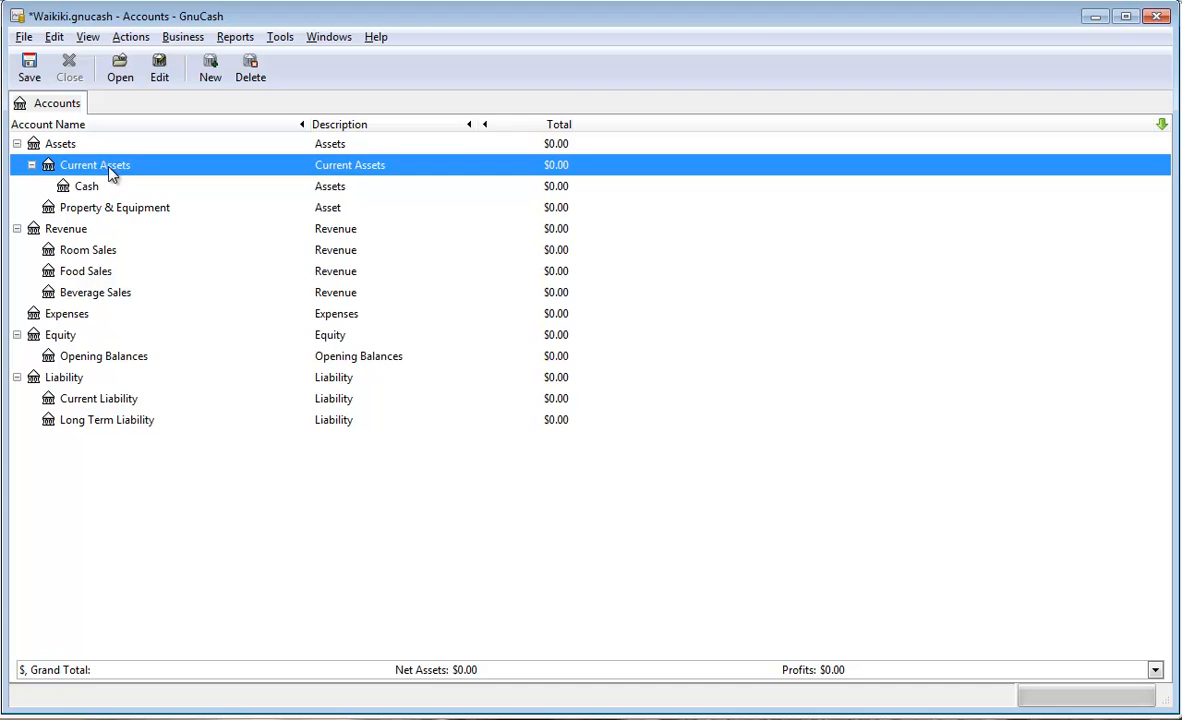
left_click(108, 210)
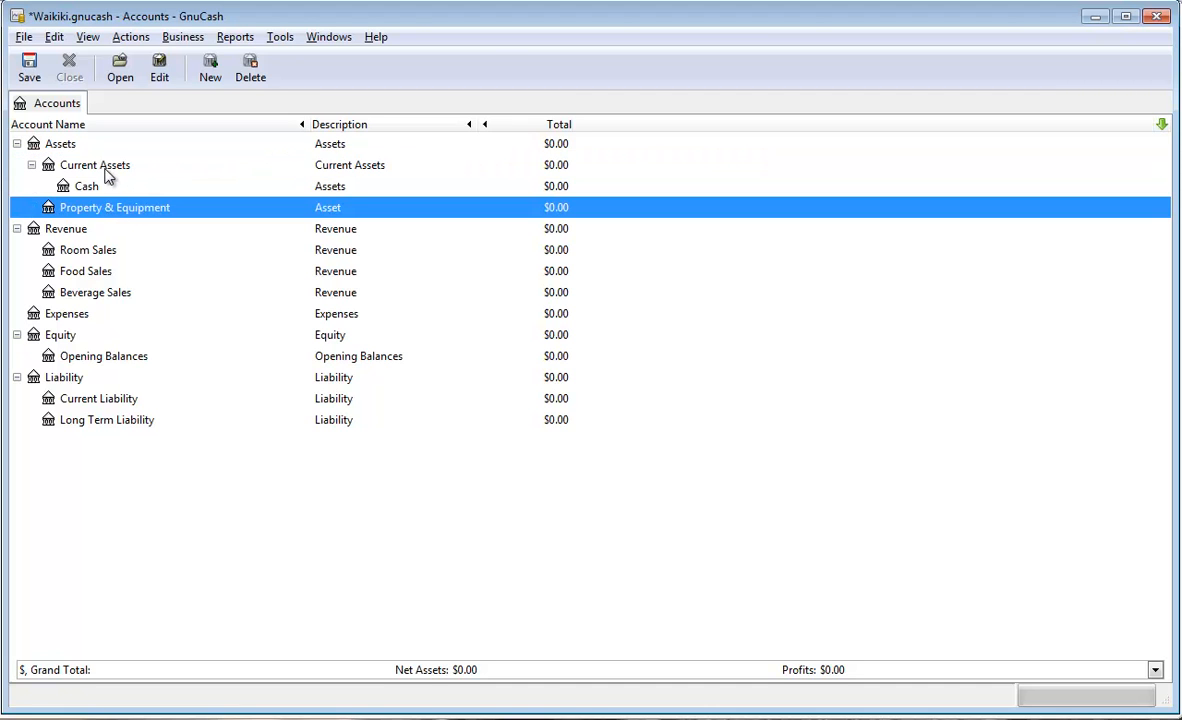
left_click(101, 162)
left_click(89, 189)
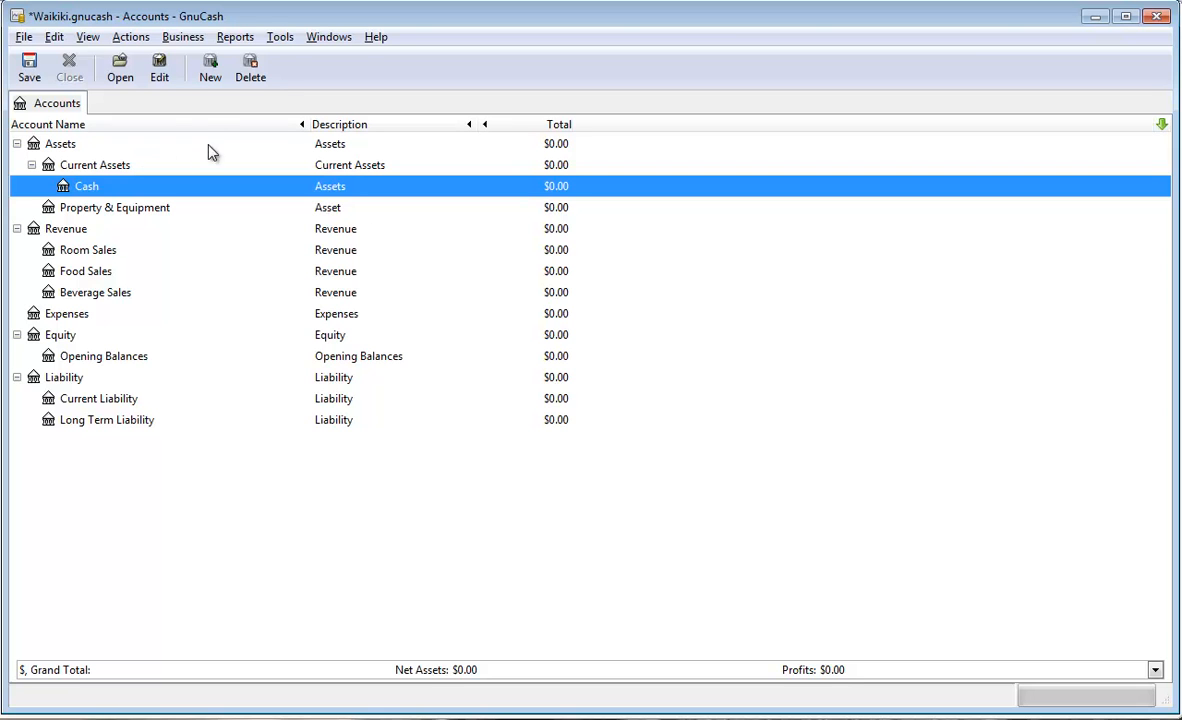
left_click(211, 70)
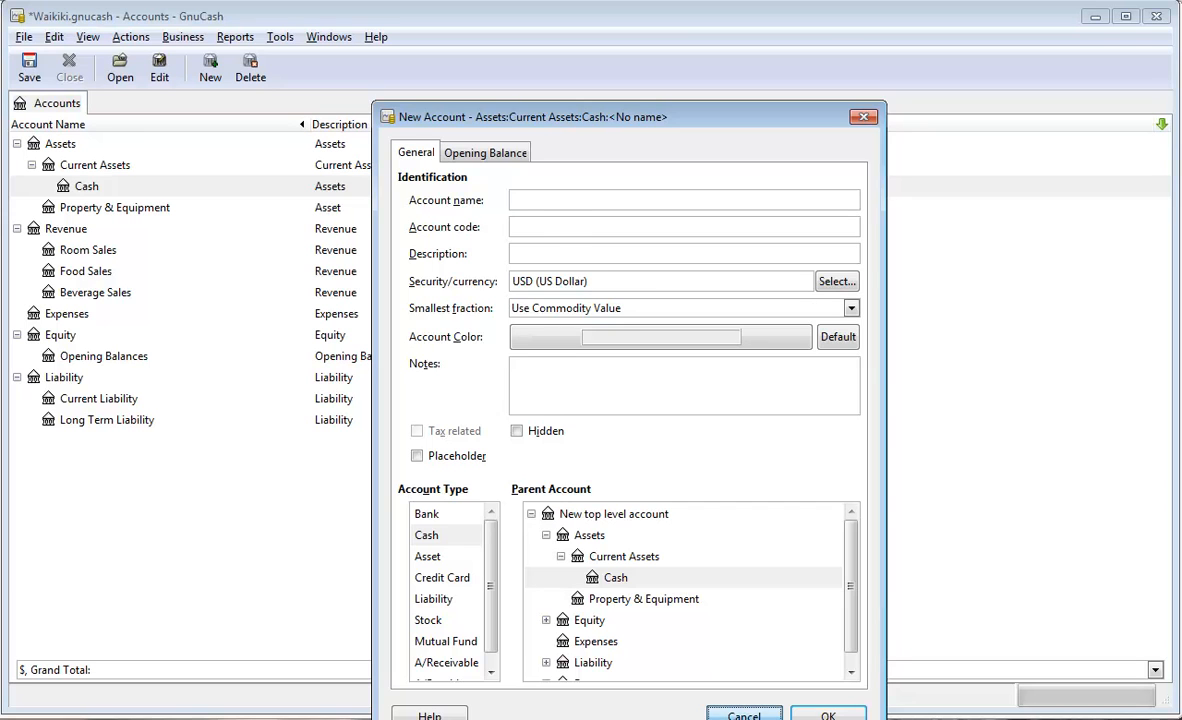
left_click(743, 716)
Create an account named Account Receivable under Current Assets, with the description Asset and account type Asset.
left_click(72, 168)
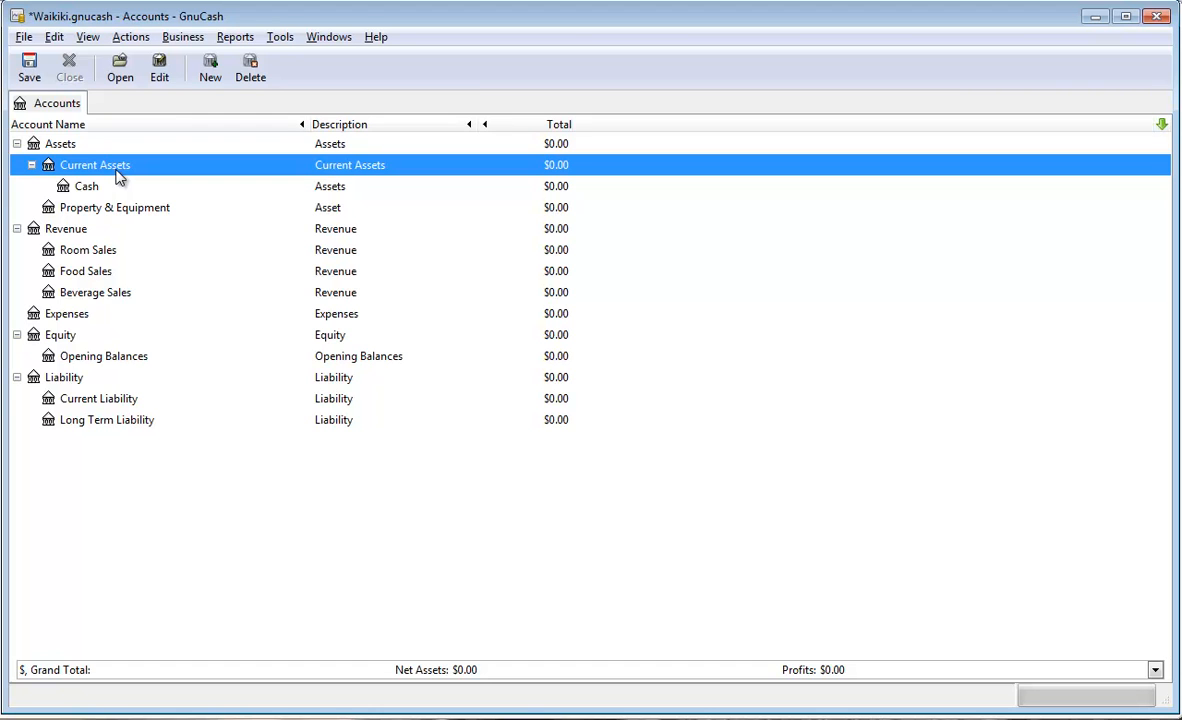
left_click(210, 74)
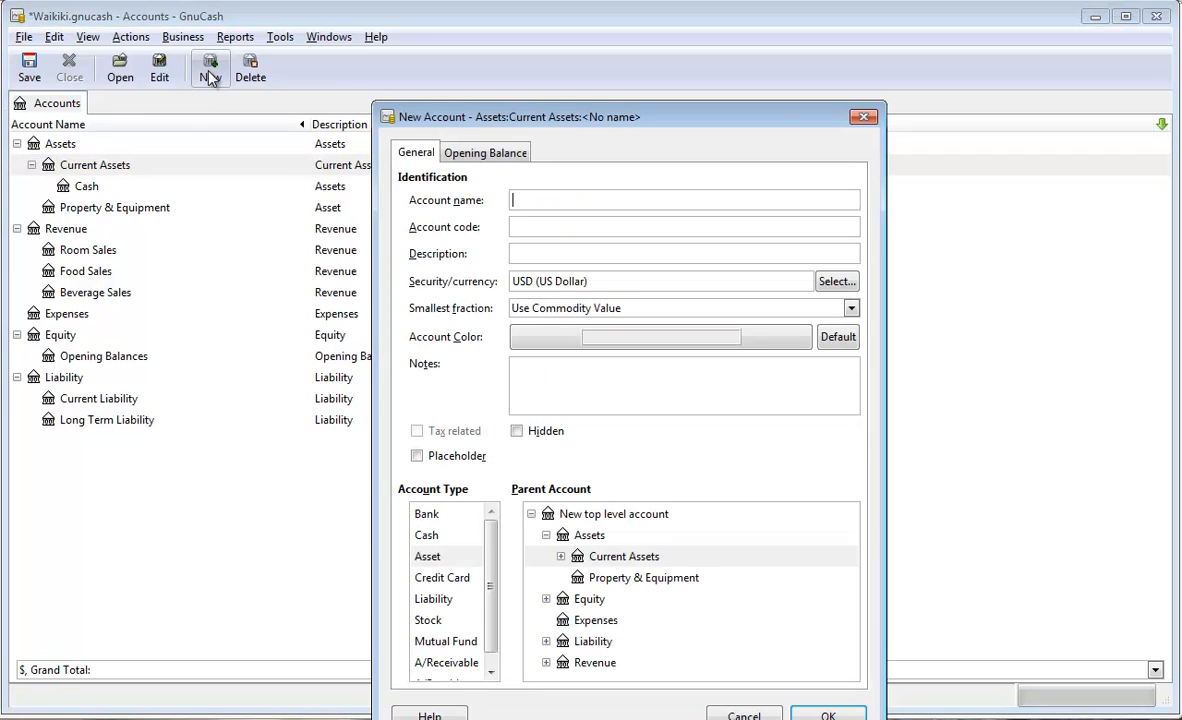
type("Account Receivable")
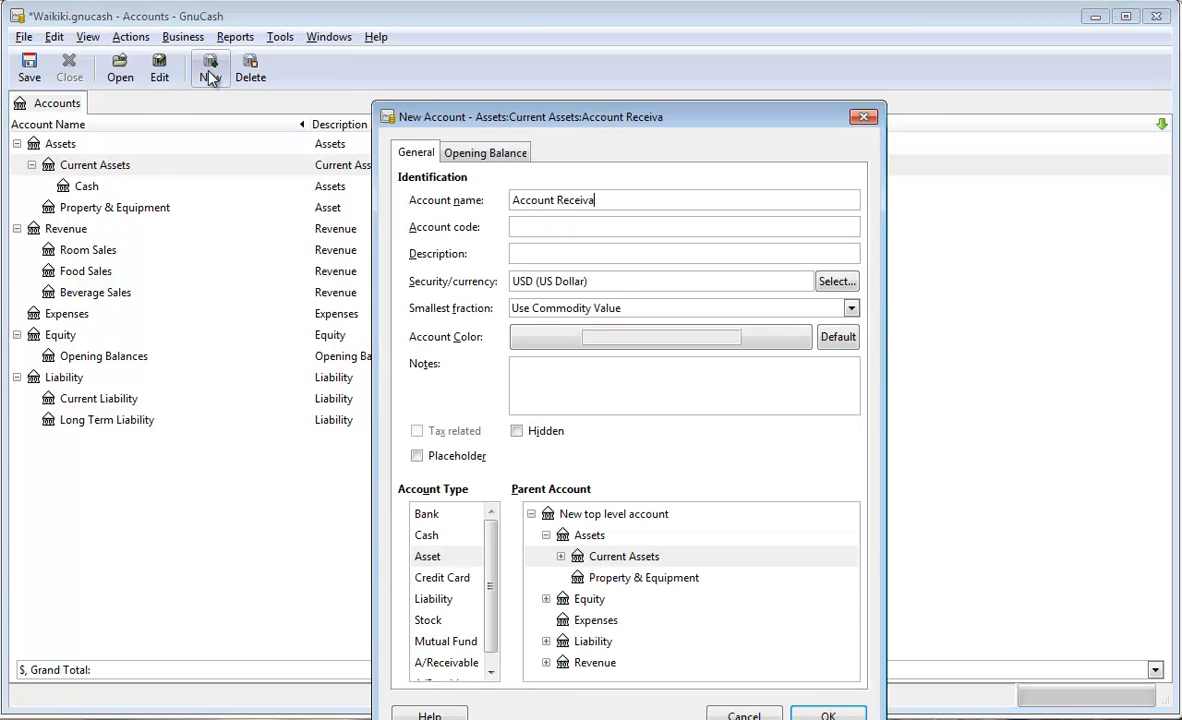
left_click(528, 257)
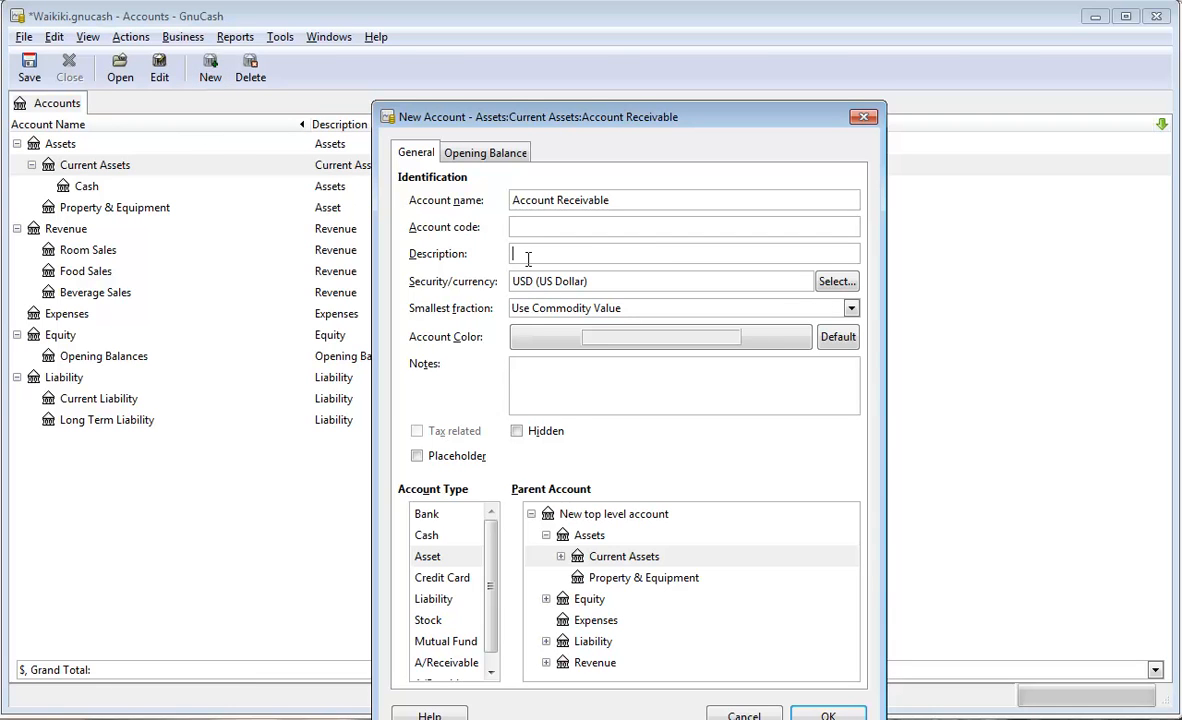
type("Asset")
left_click(441, 560)
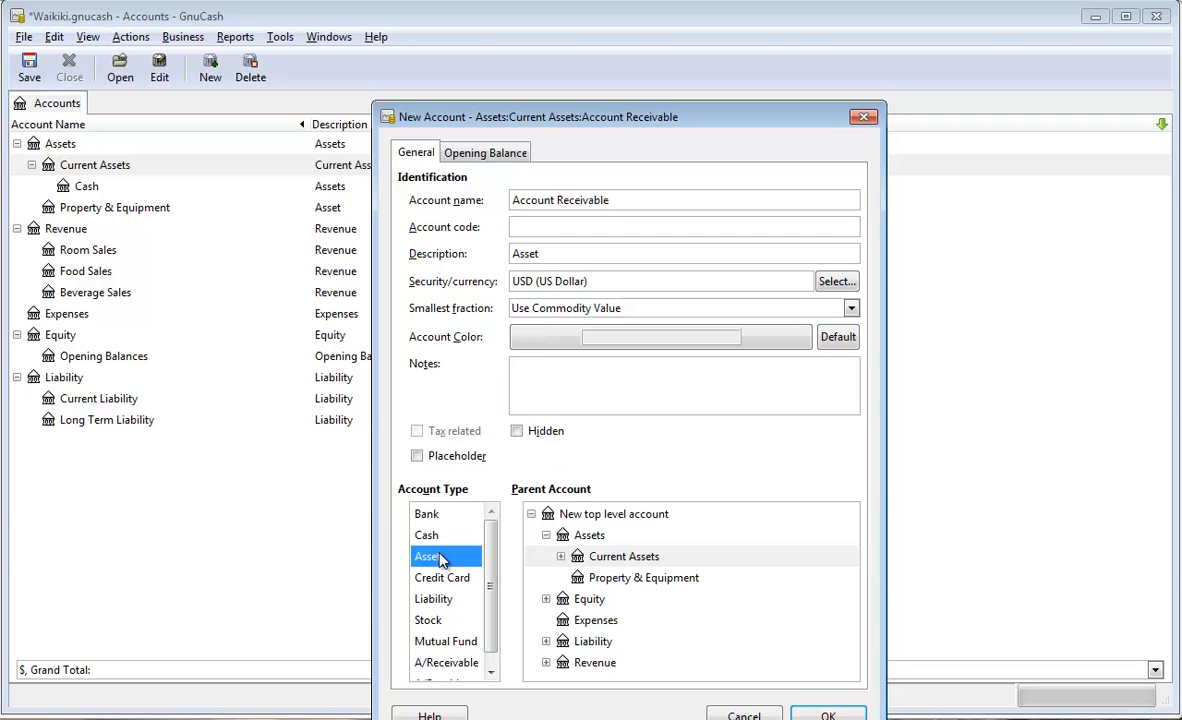
left_click(628, 558)
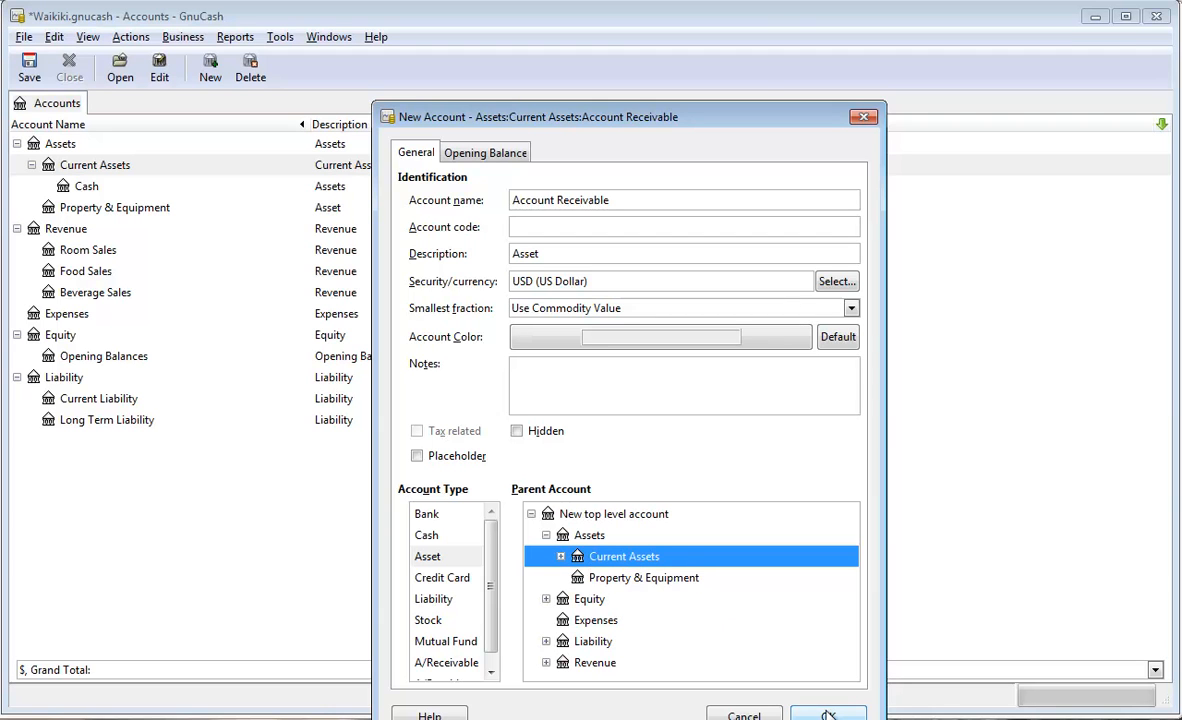
left_click_drag(749, 120, 790, 55)
left_click(870, 658)
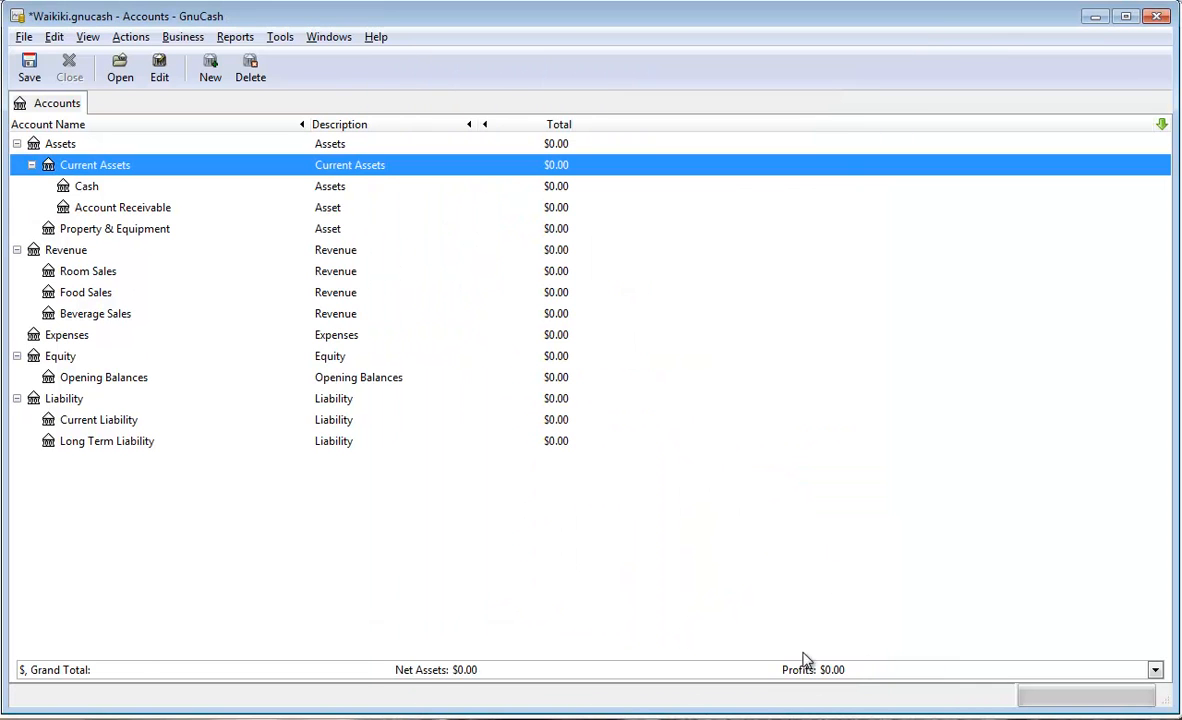
Create an account named Food Inventory under Current Assets, with the description Asset and account type Asset.
left_click(85, 182)
left_click(93, 207)
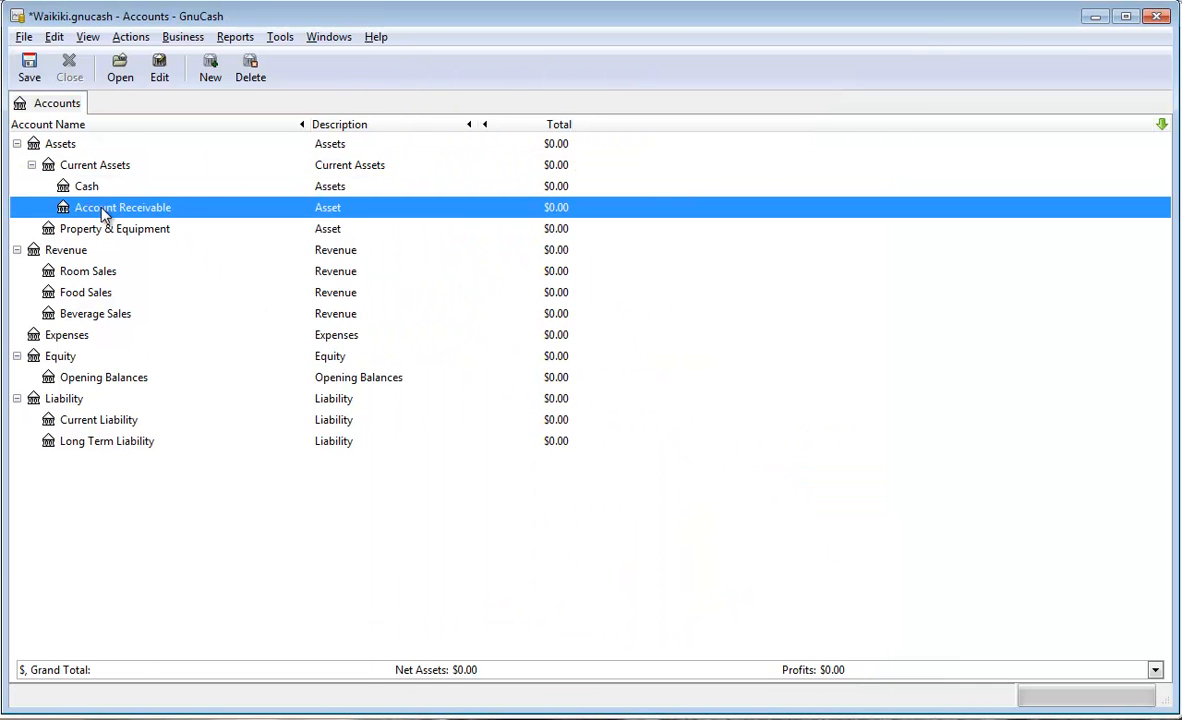
left_click(207, 78)
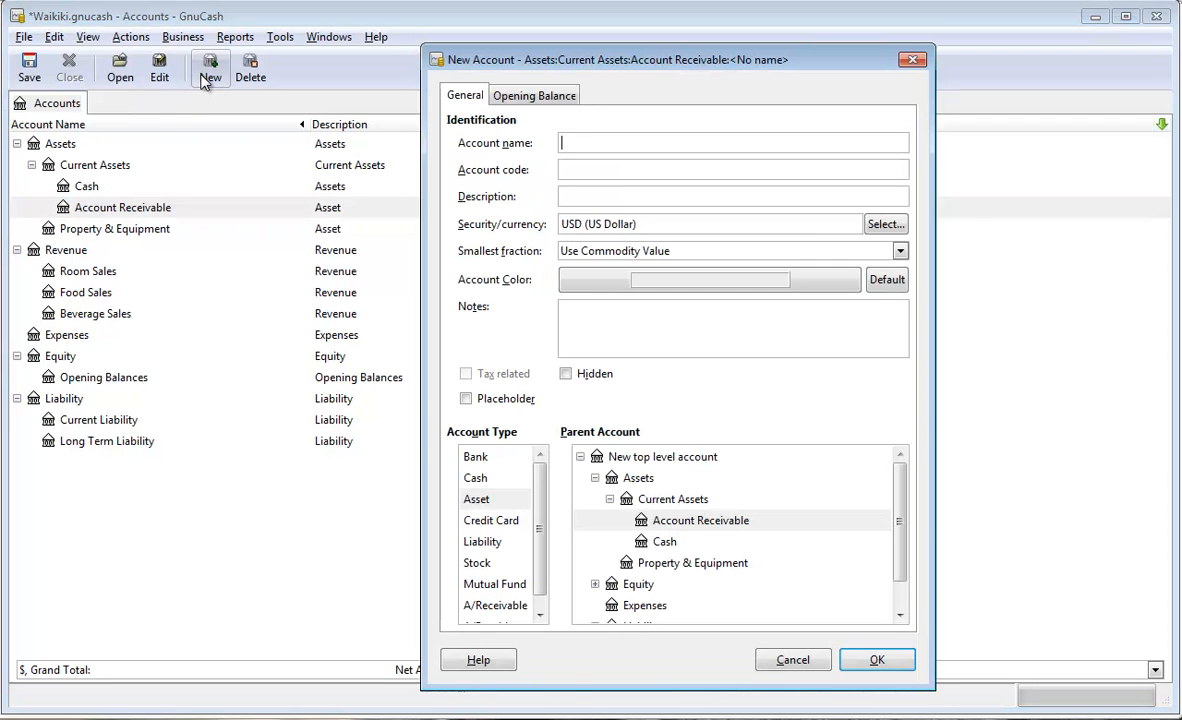
type("Food Inventory")
key("Tab")
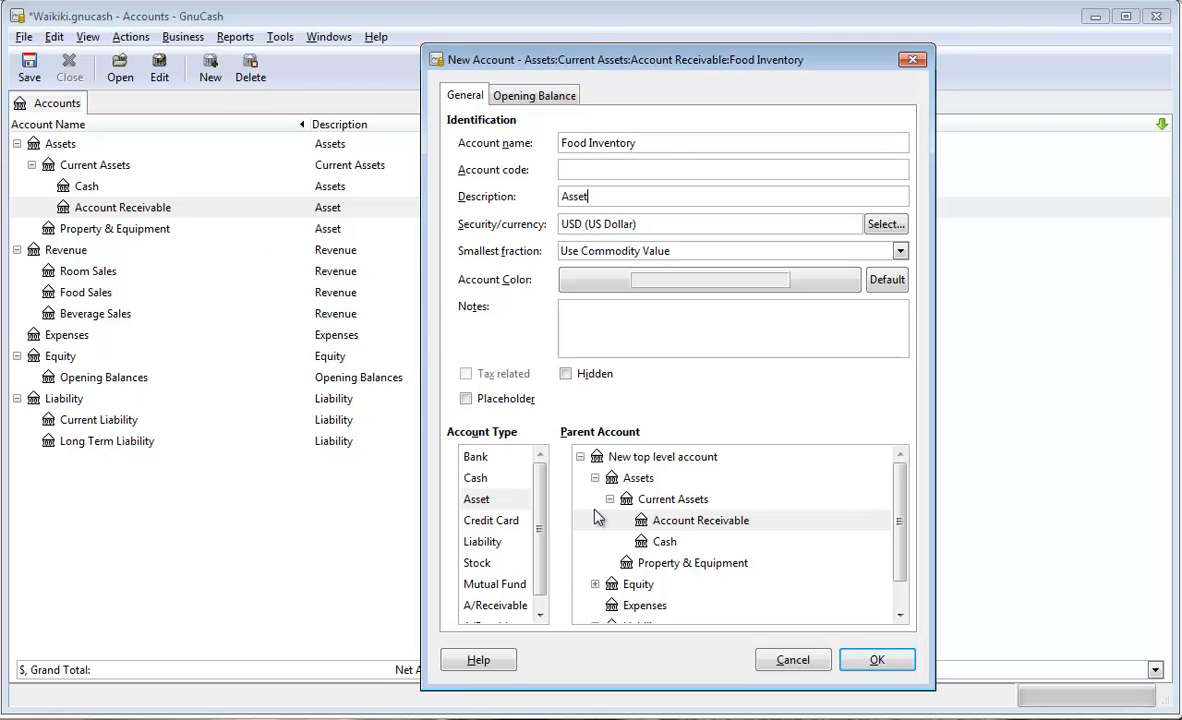
left_click(478, 499)
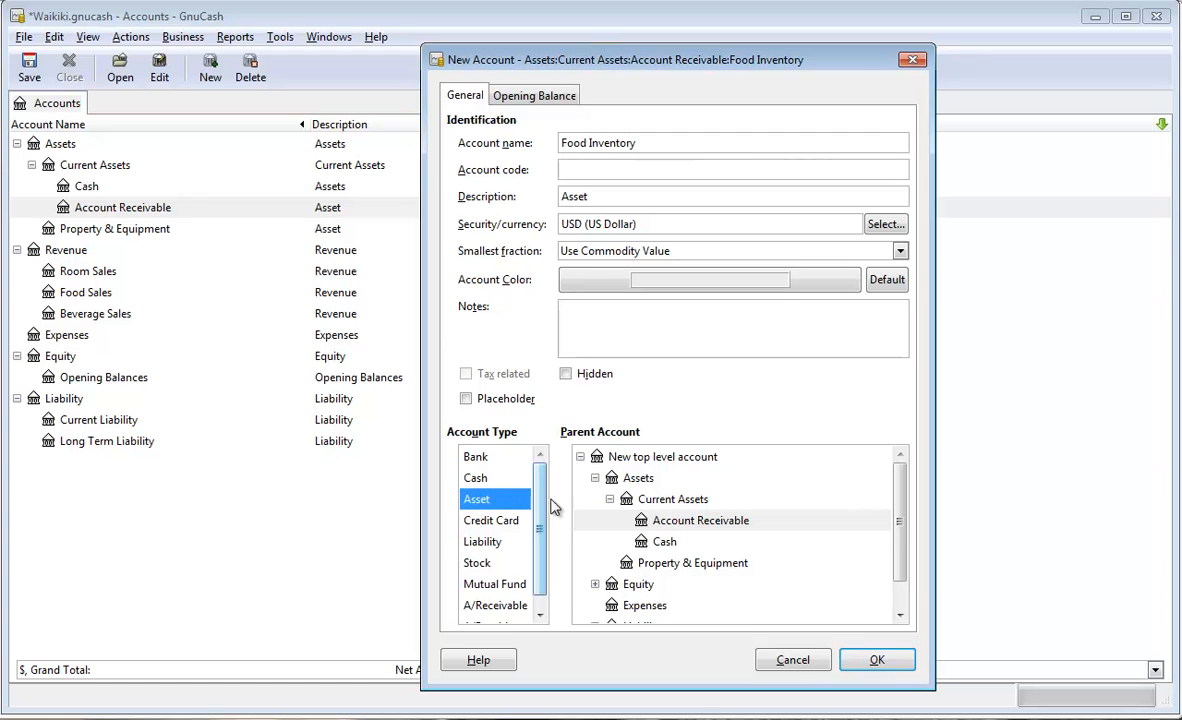
left_click(665, 500)
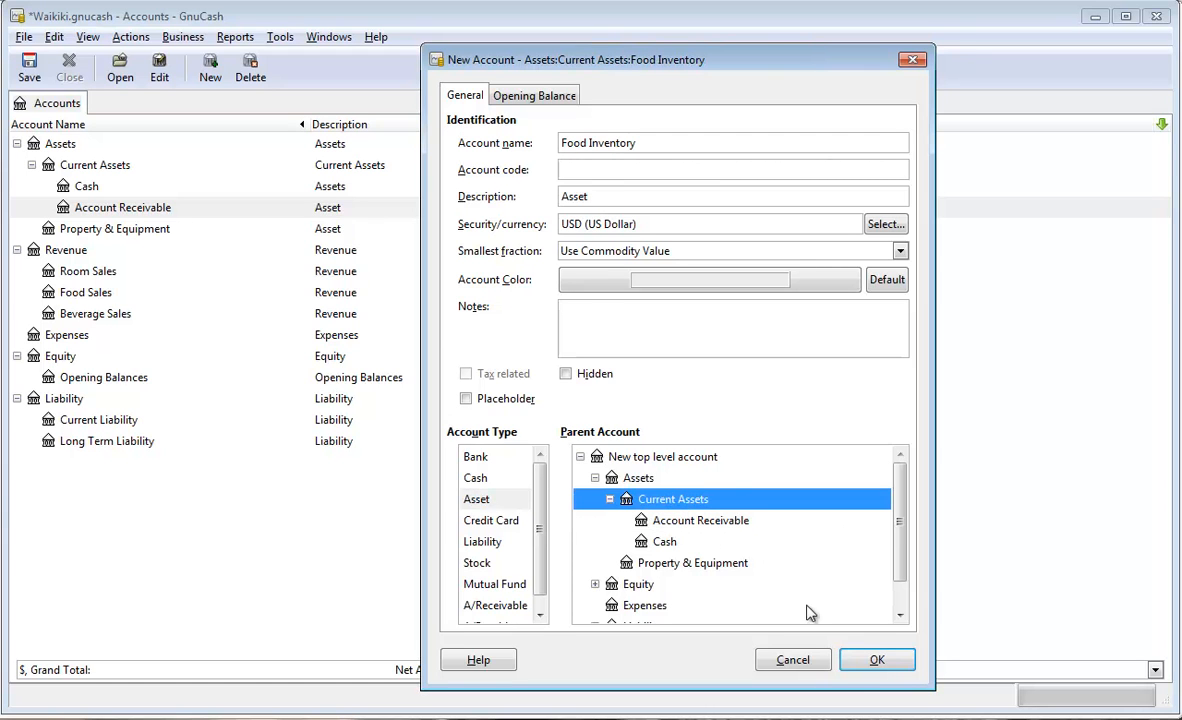
left_click(874, 657)
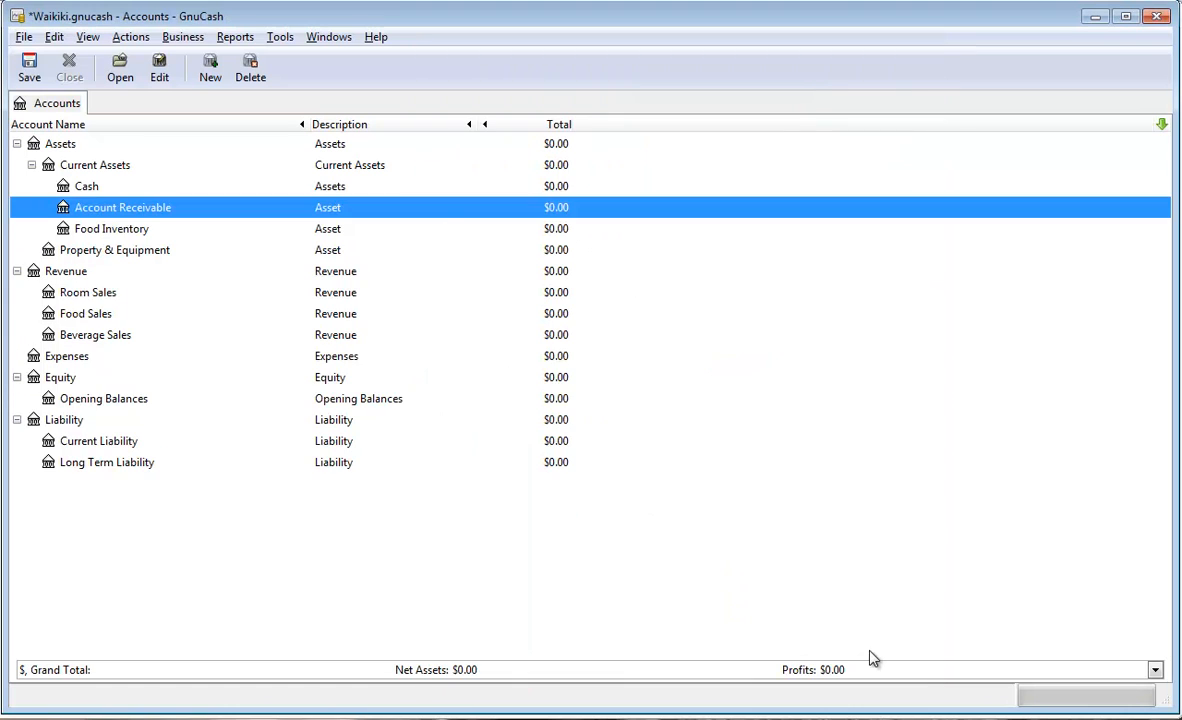
left_click(86, 186)
left_click(90, 207)
left_click(90, 228)
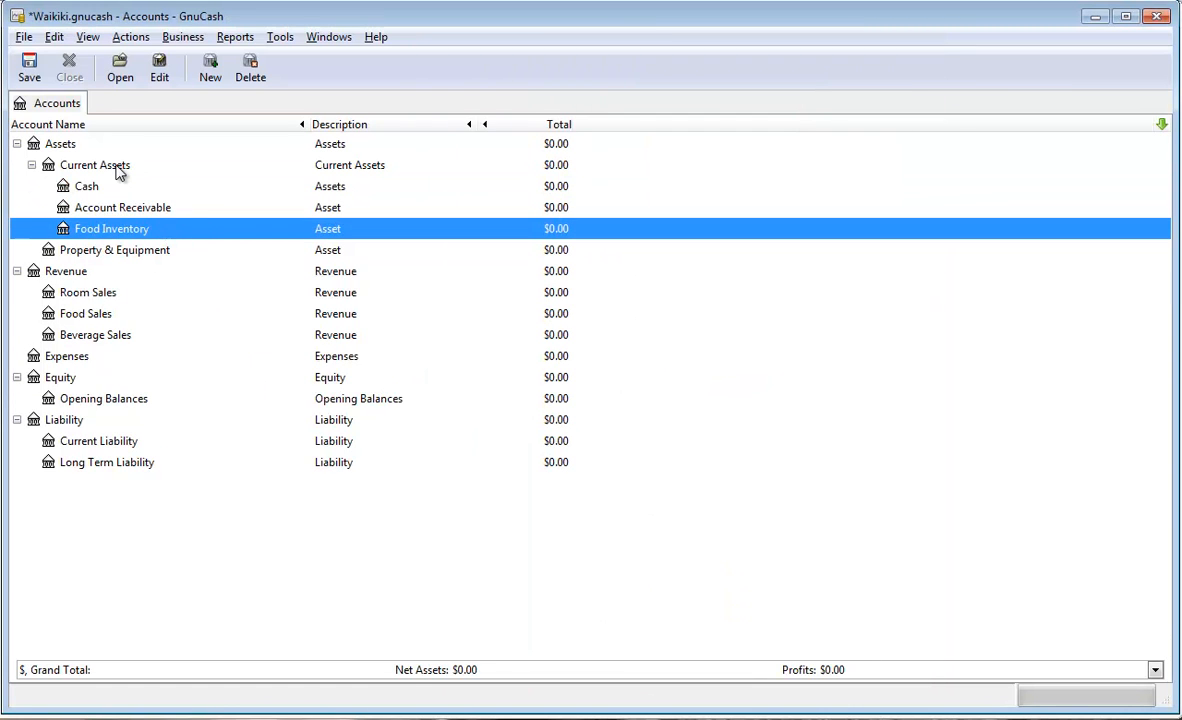
Create an account named Land under Property & Equipment, with the description Asset and account type Asset, and expand the parent.
left_click(108, 254)
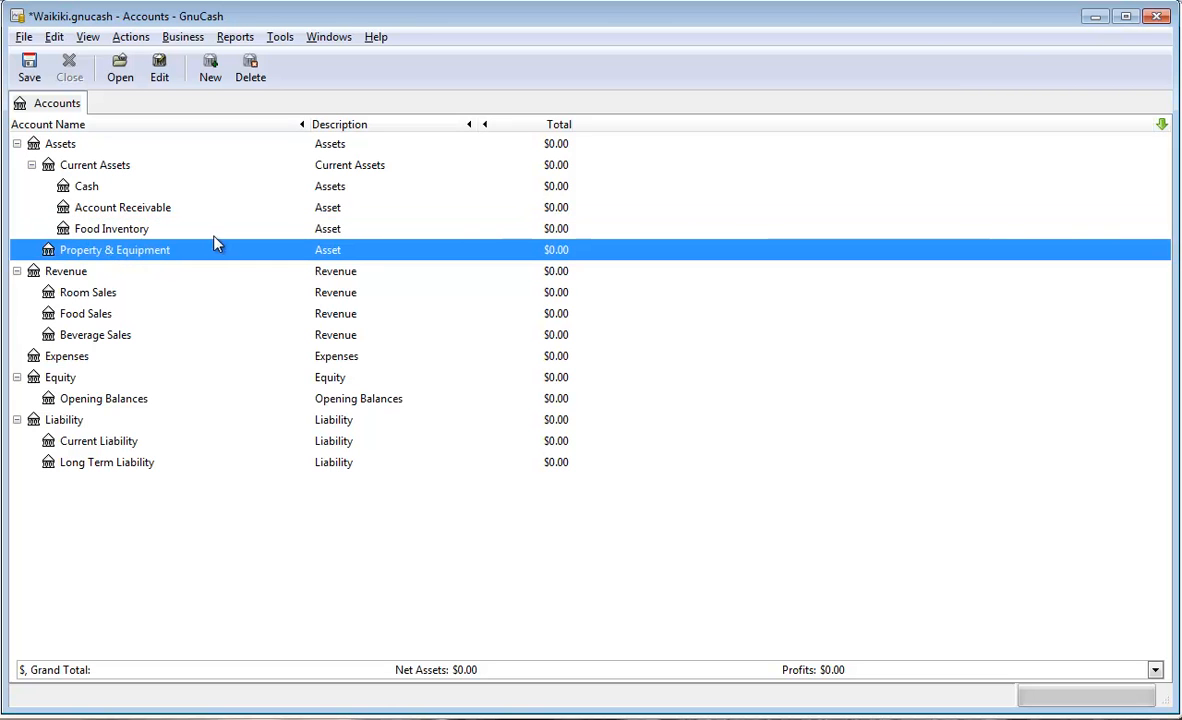
left_click(222, 76)
type("Land")
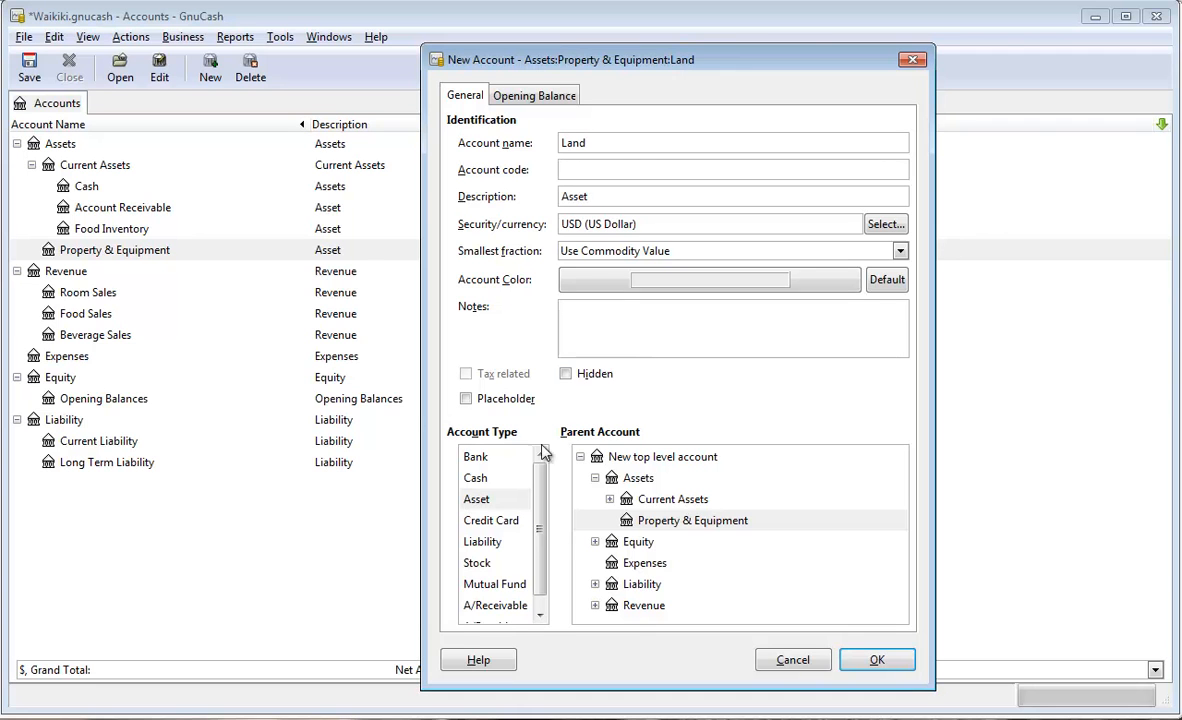
left_click(490, 499)
left_click(667, 528)
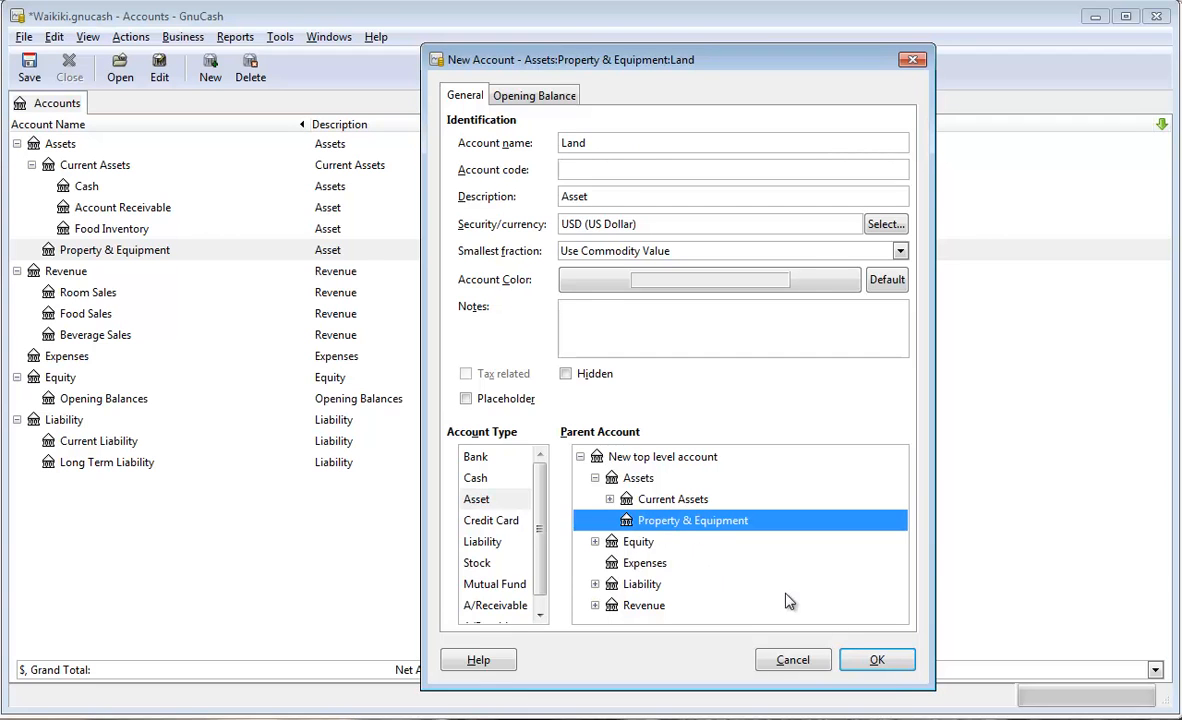
left_click(890, 662)
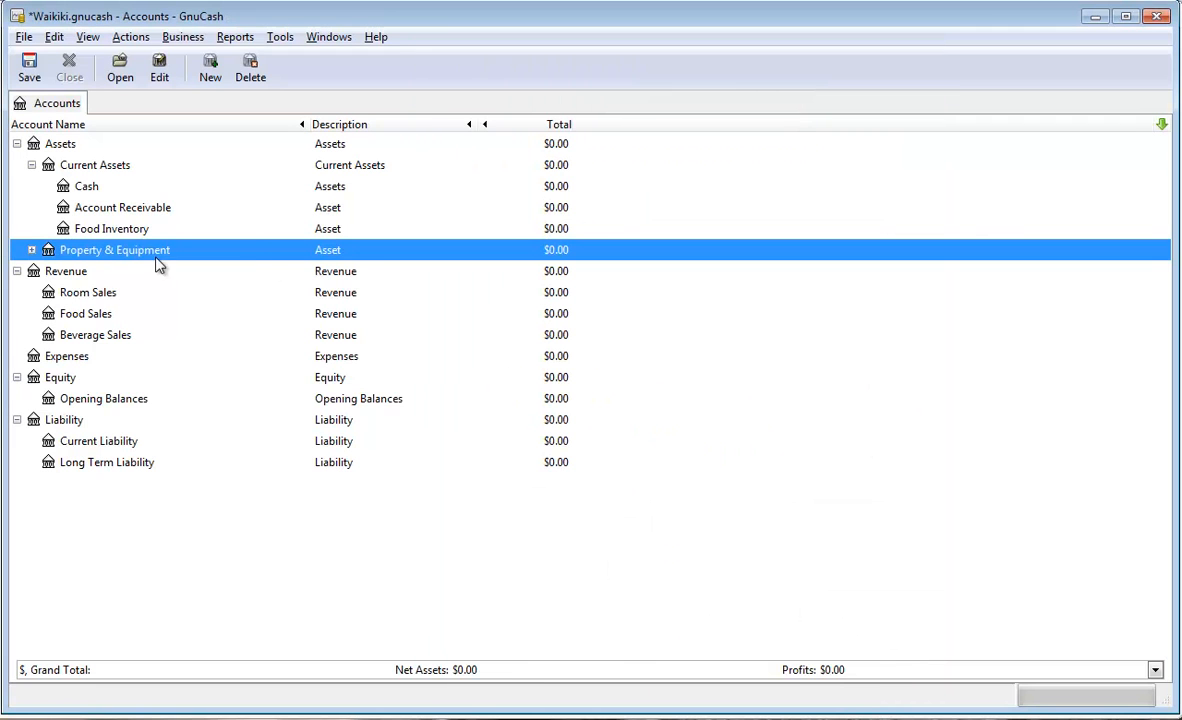
left_click(31, 250)
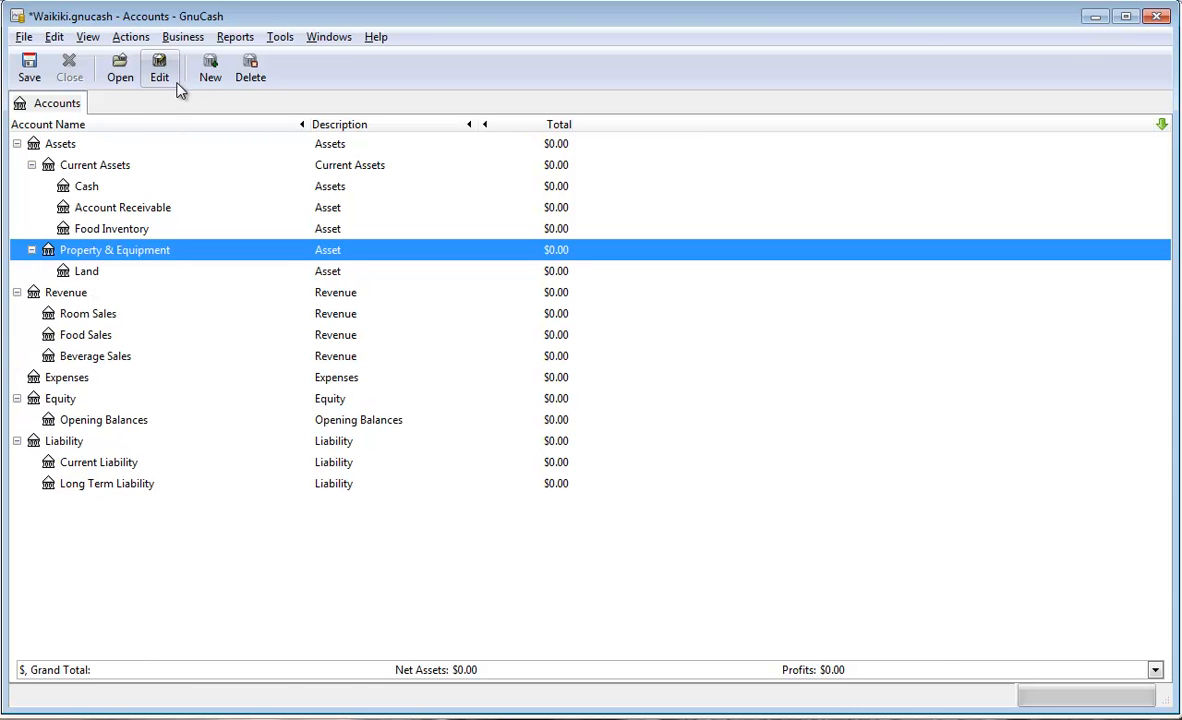
Create an account named Building under Property & Equipment, with the description Asset and account type Asset.
left_click(213, 84)
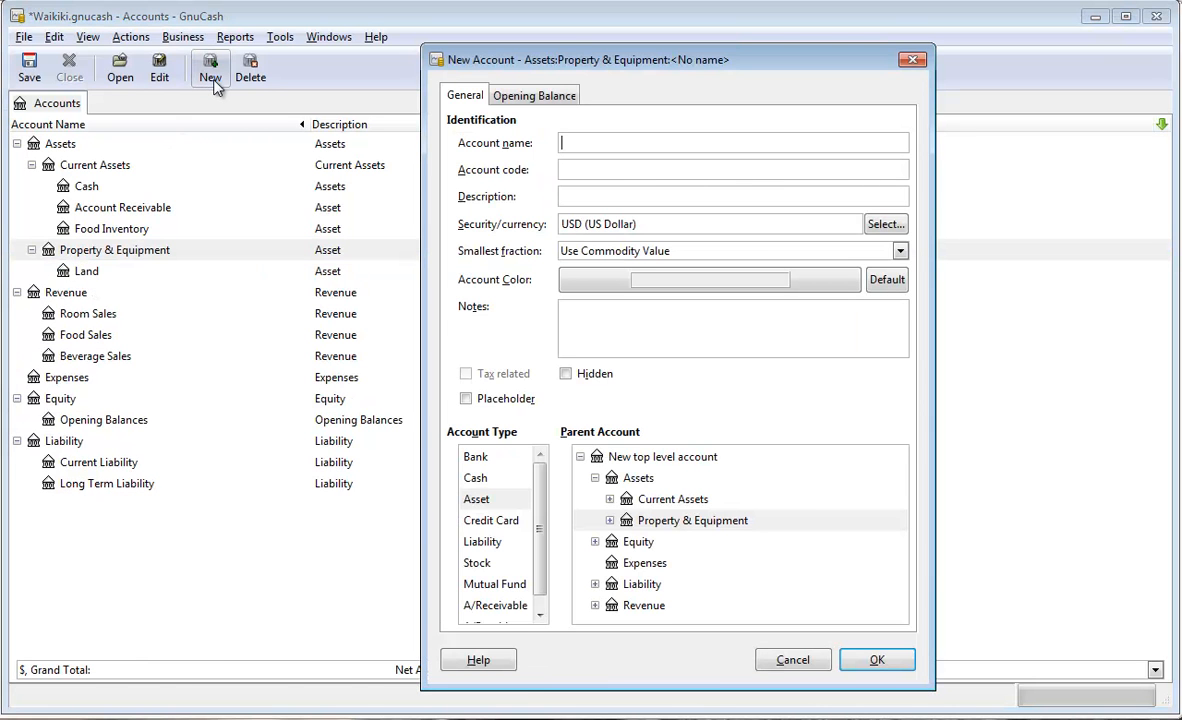
type("Building")
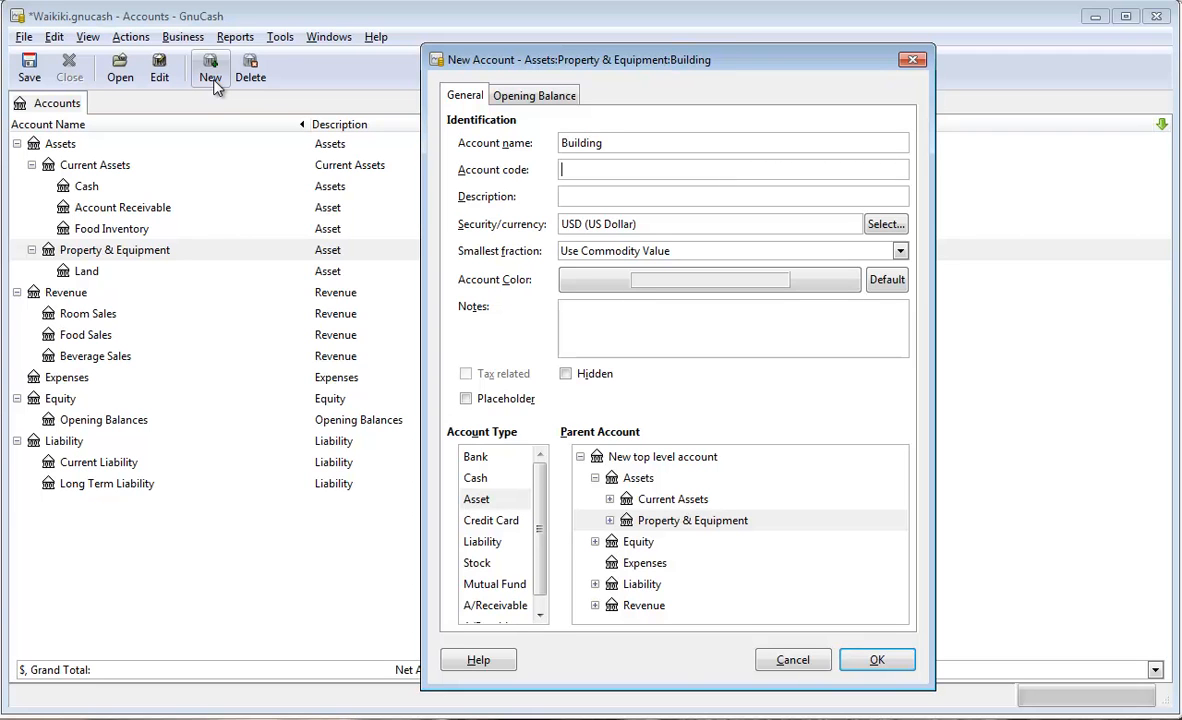
type("Asset")
left_click(470, 499)
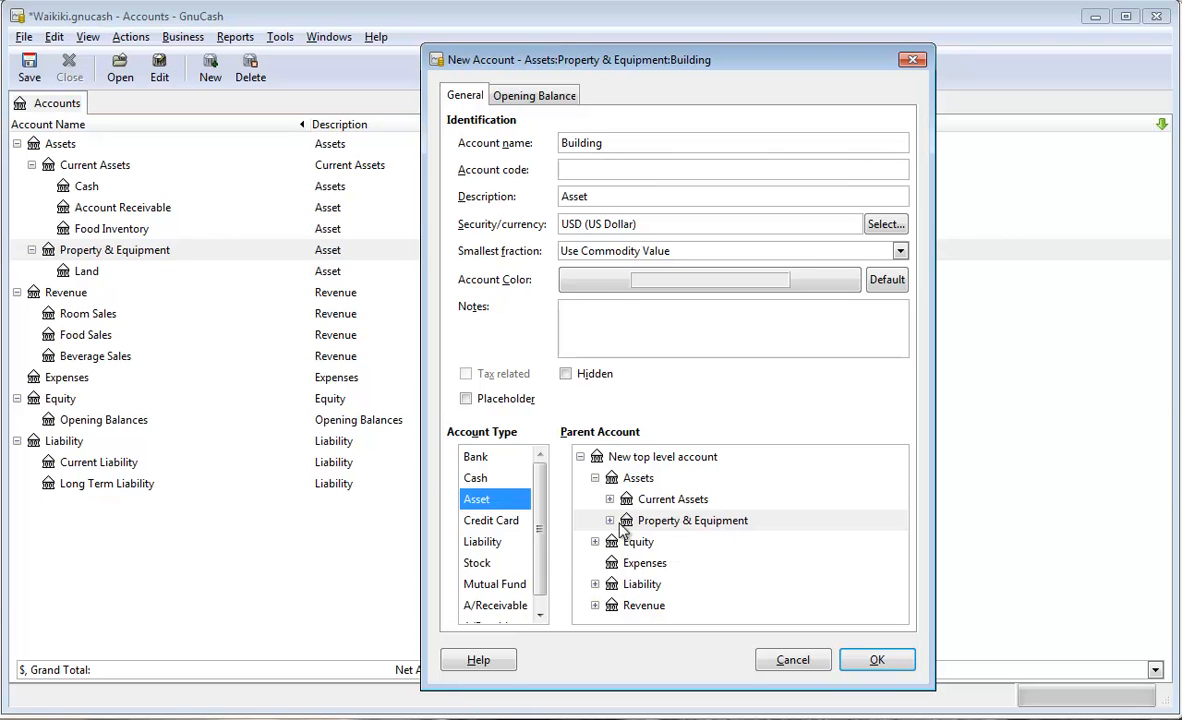
left_click(688, 524)
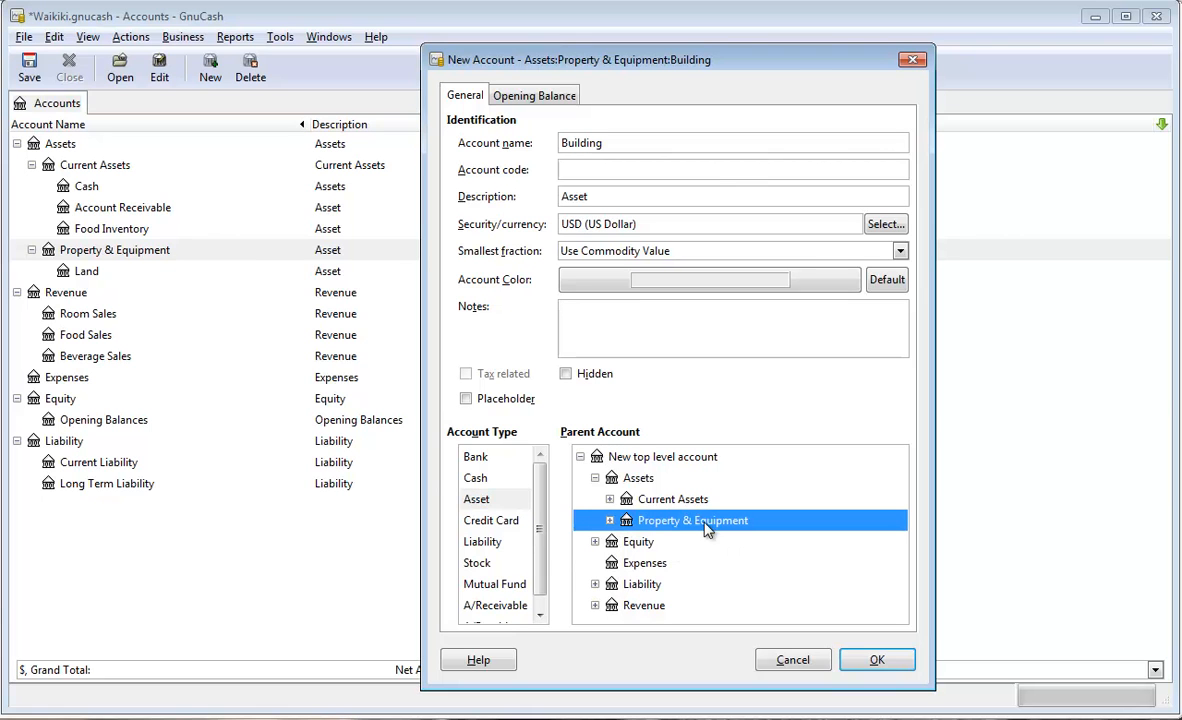
left_click(877, 661)
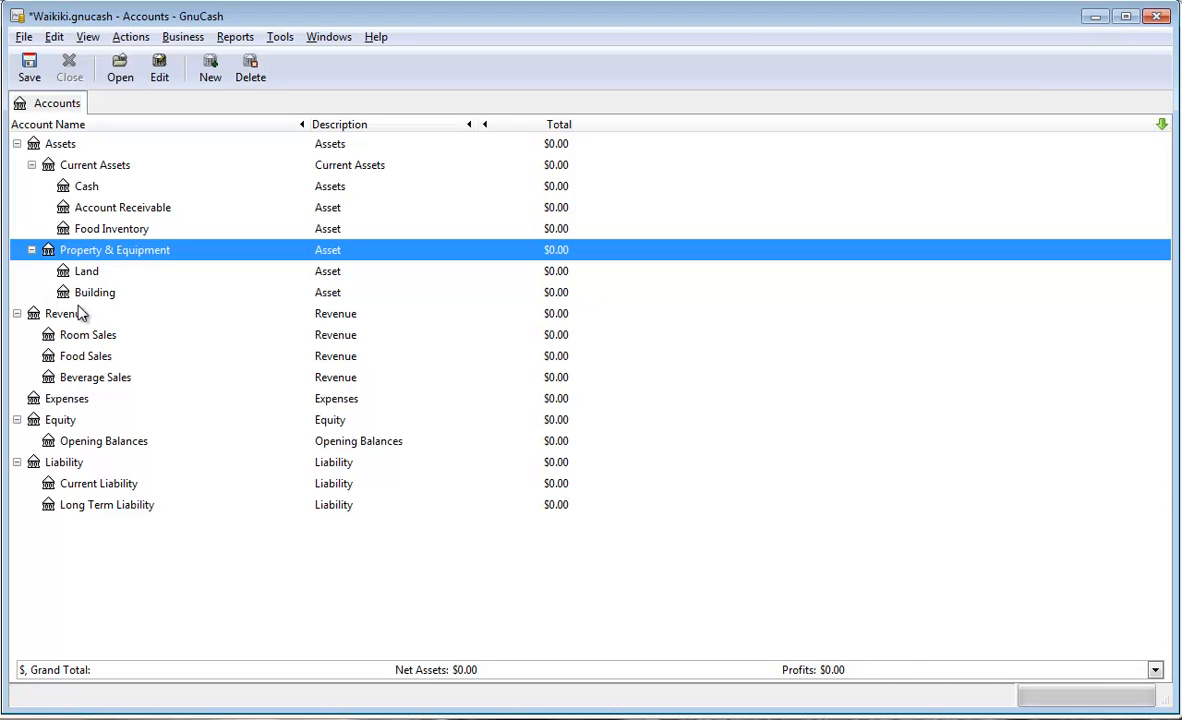
Create an account named Equipment under Property & Equipment, with the description Asset and account type Asset.
left_click(160, 72)
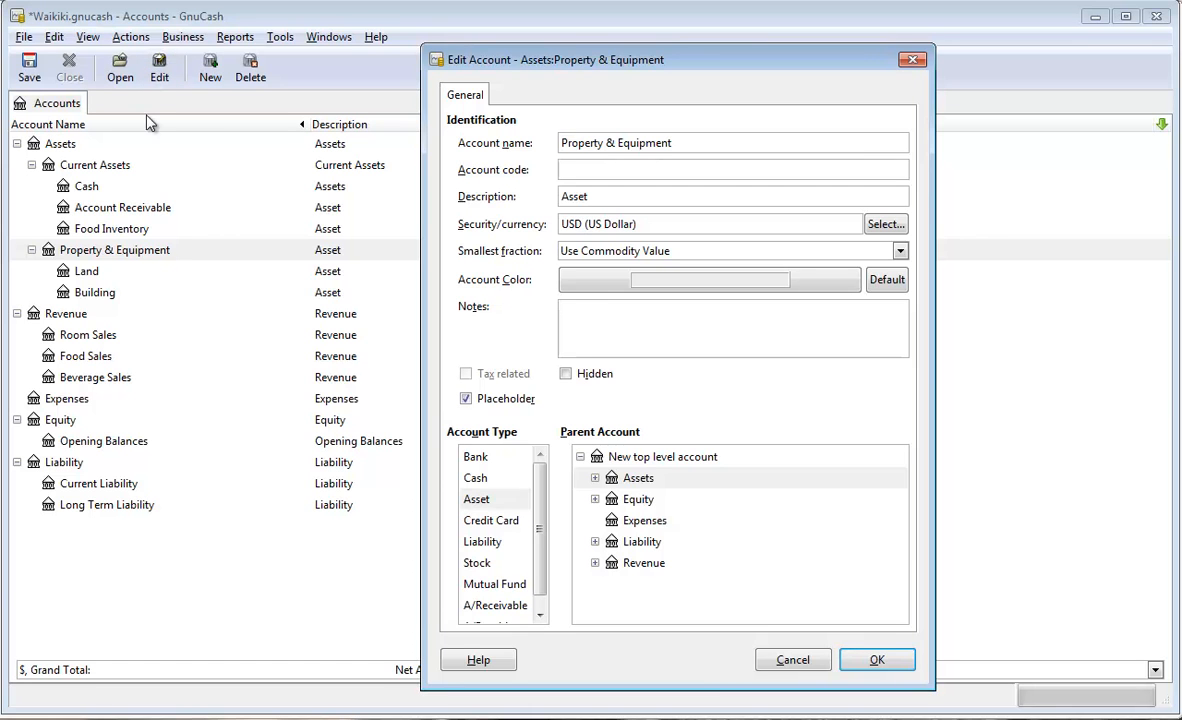
left_click(788, 659)
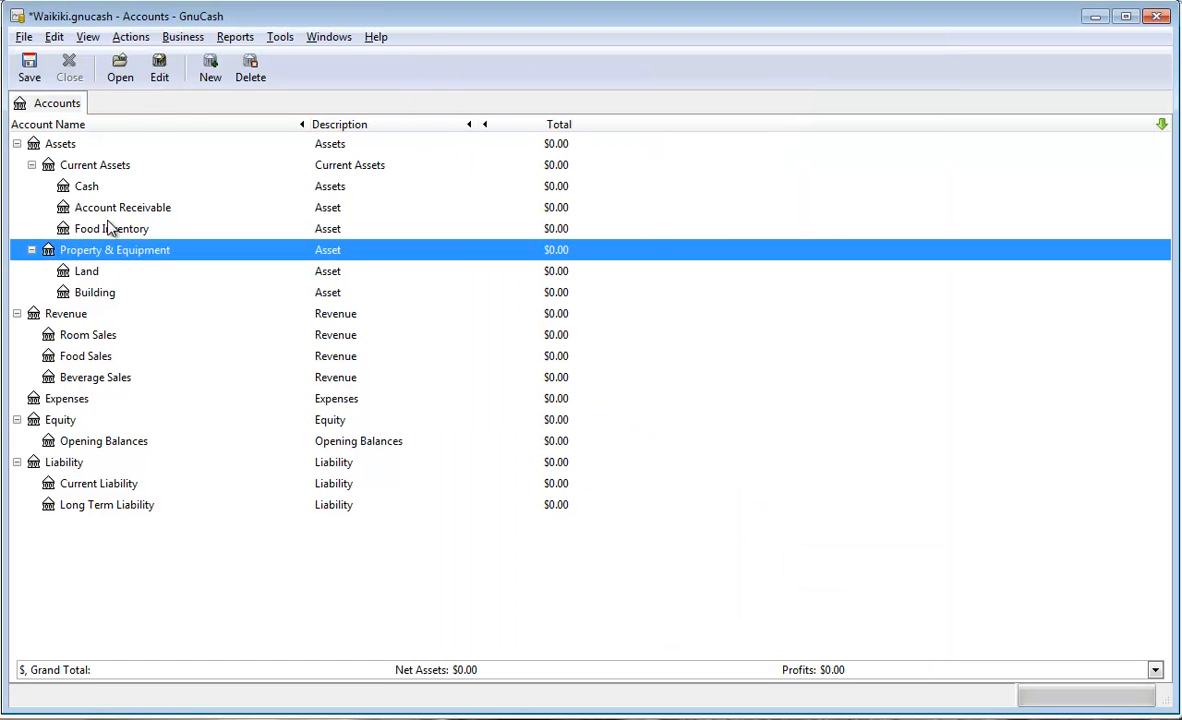
left_click(210, 68)
type("Equipment")
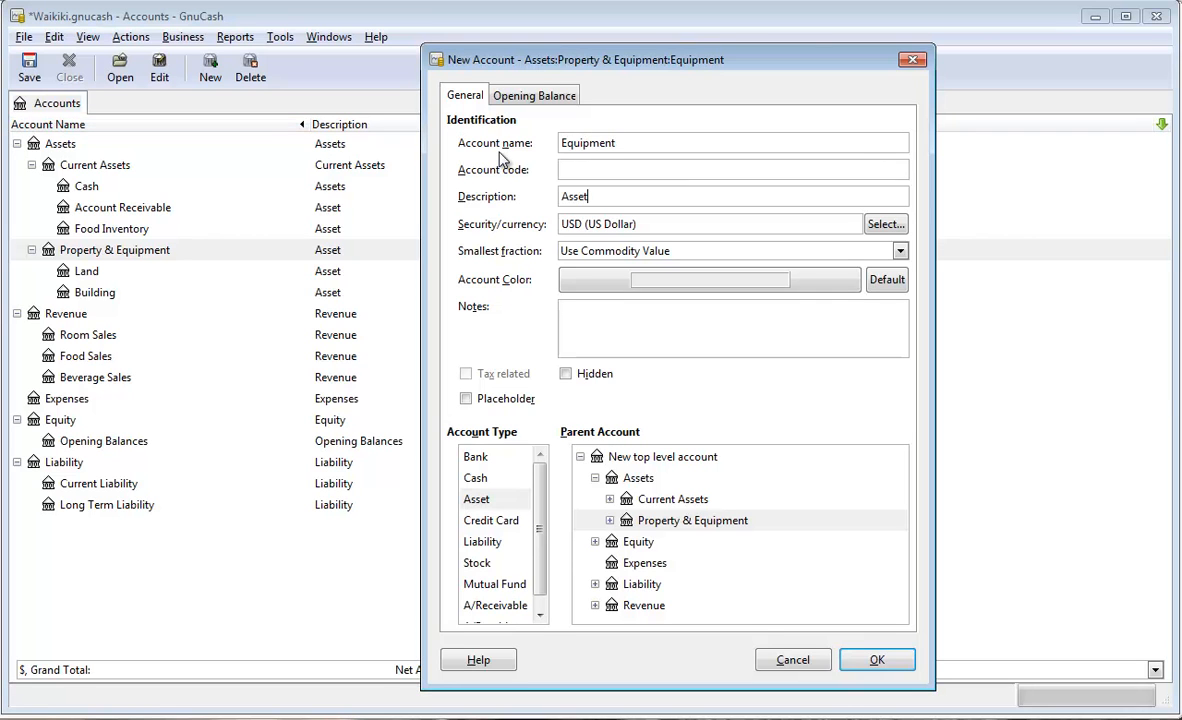
left_click(477, 499)
left_click(678, 521)
left_click(875, 659)
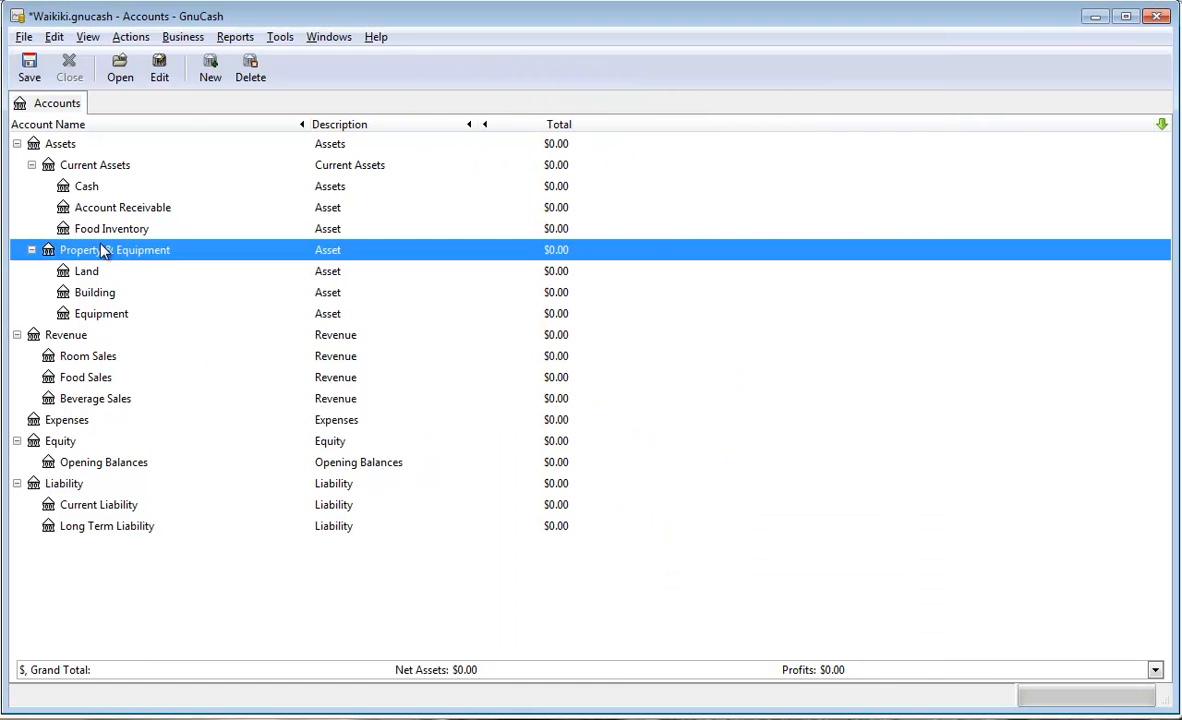
Mark the Expenses account as a placeholder and save the account changes.
left_click(99, 168)
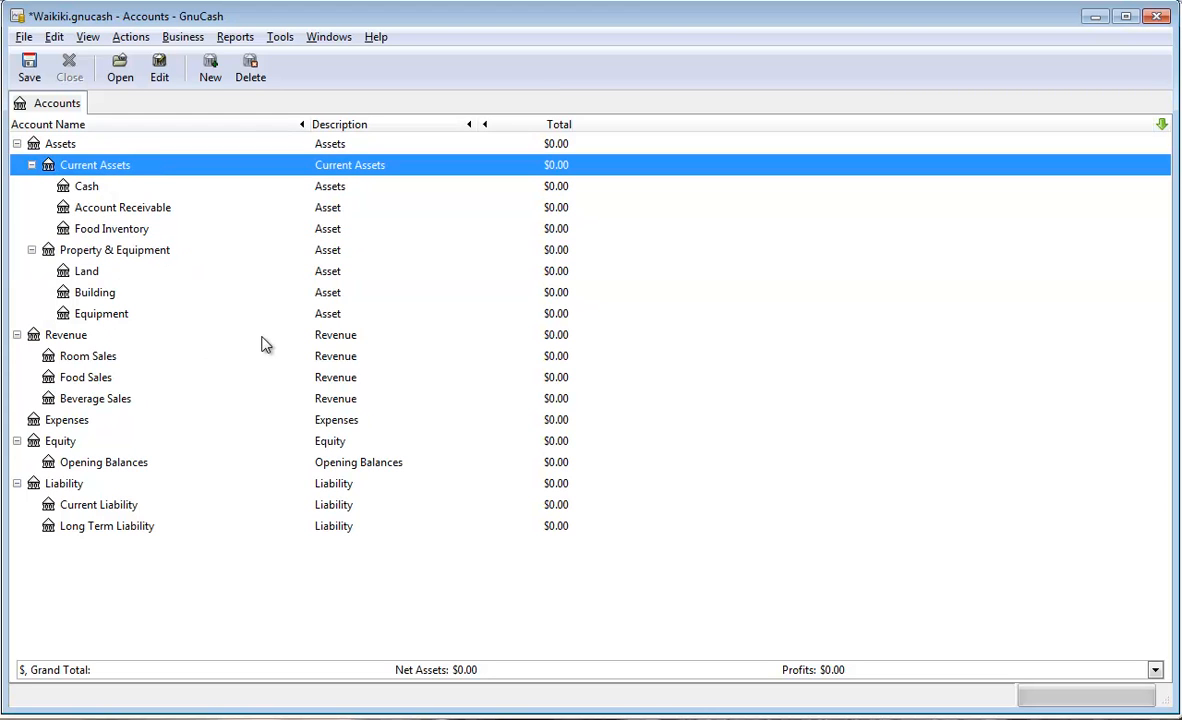
left_click(69, 424)
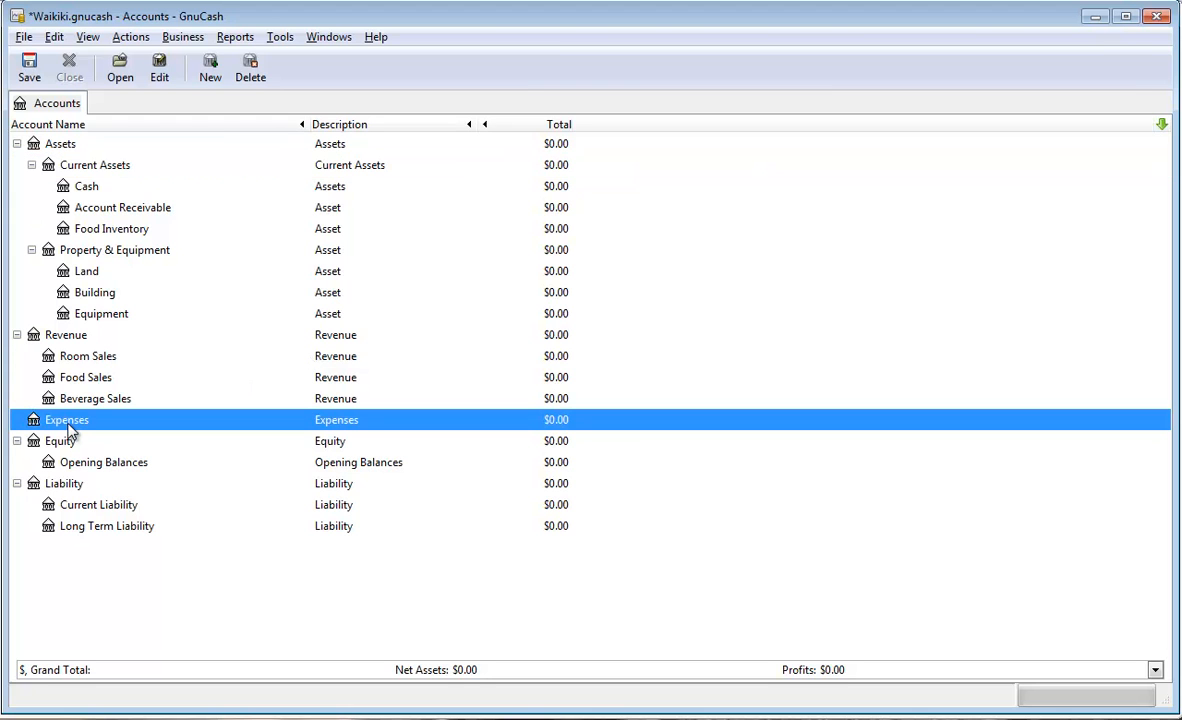
right_click(70, 427)
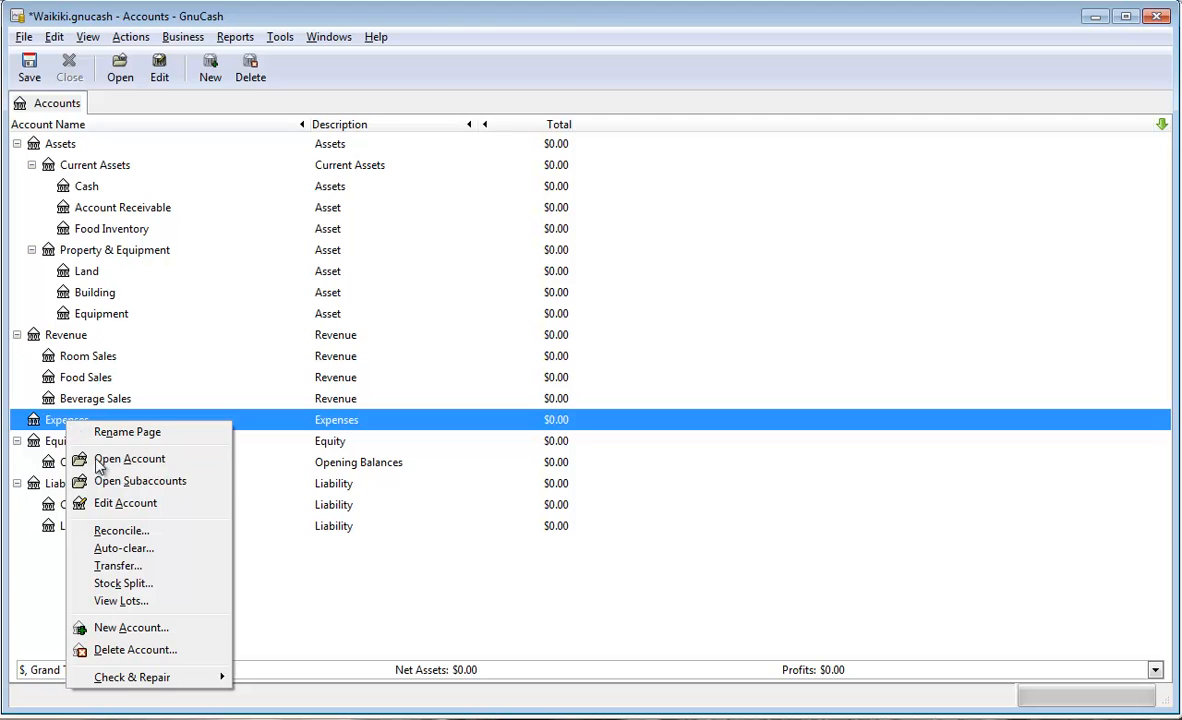
left_click(124, 504)
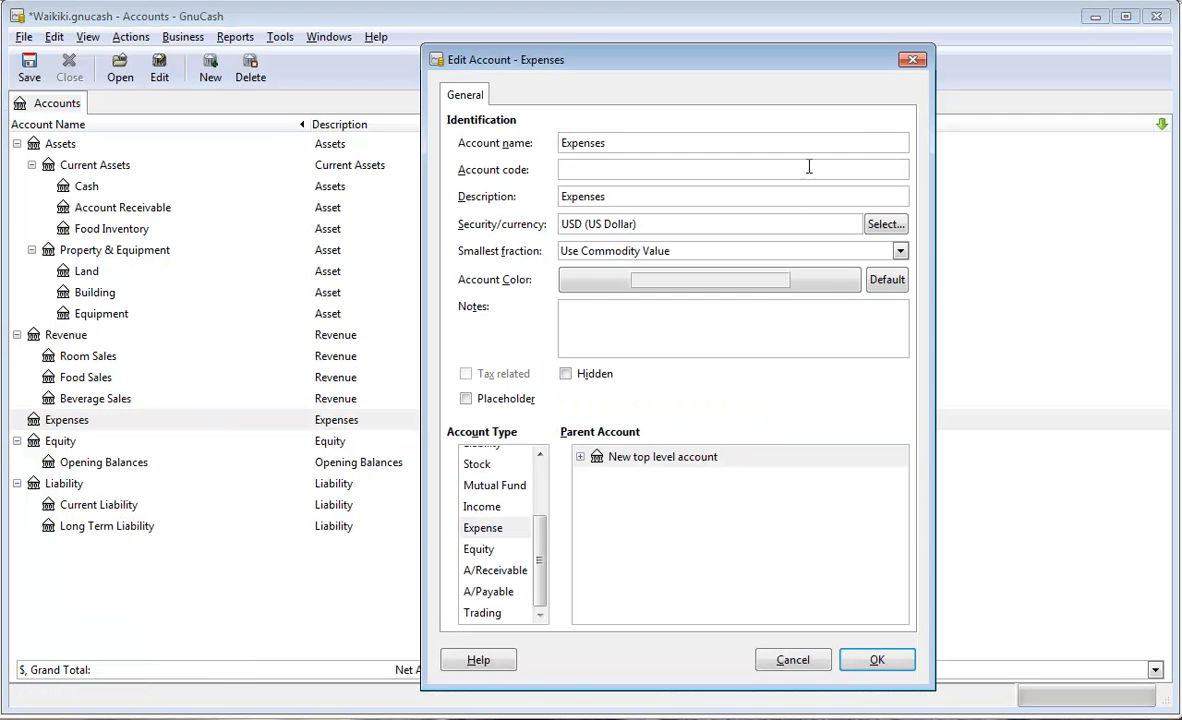
left_click(467, 400)
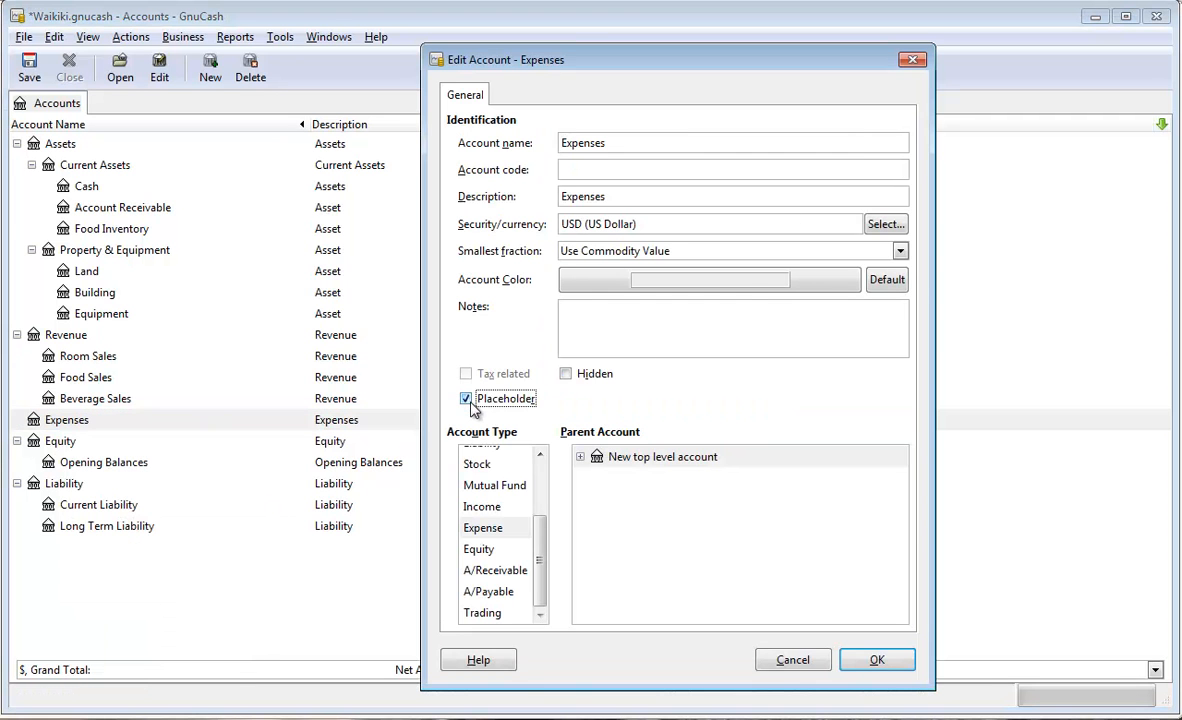
left_click(878, 660)
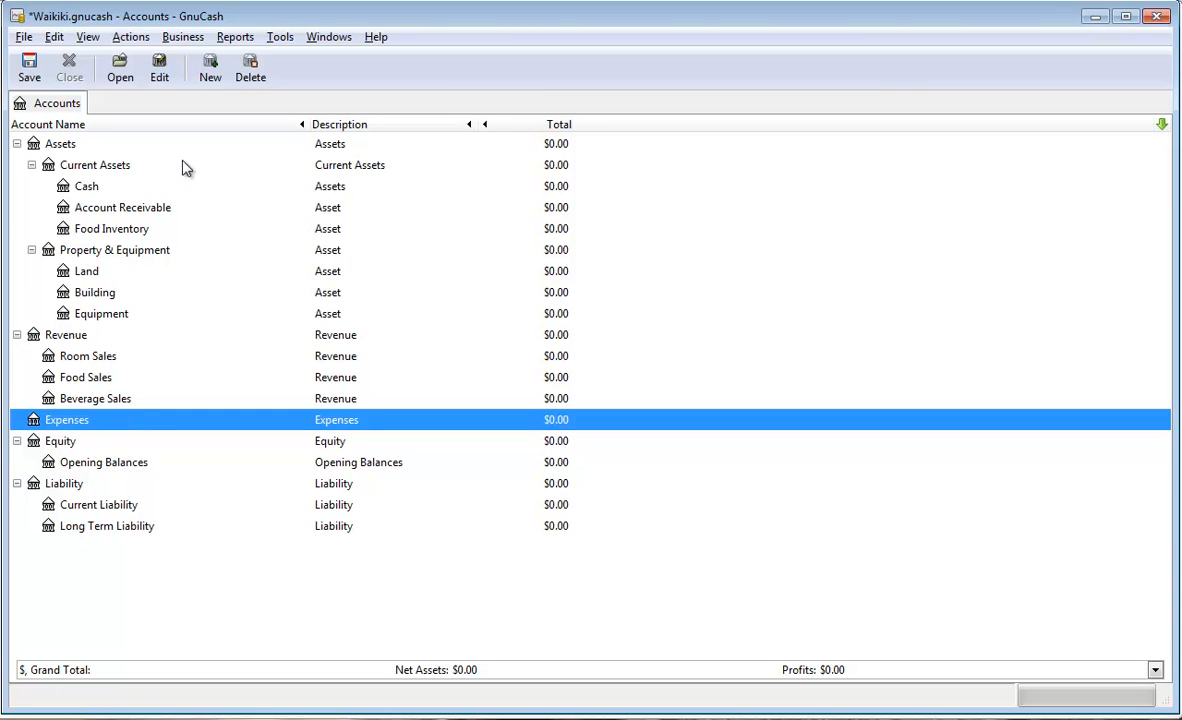
Create an account named Salaries under Expenses, with the description Expense and account type Expense, and expand the parent.
left_click(212, 78)
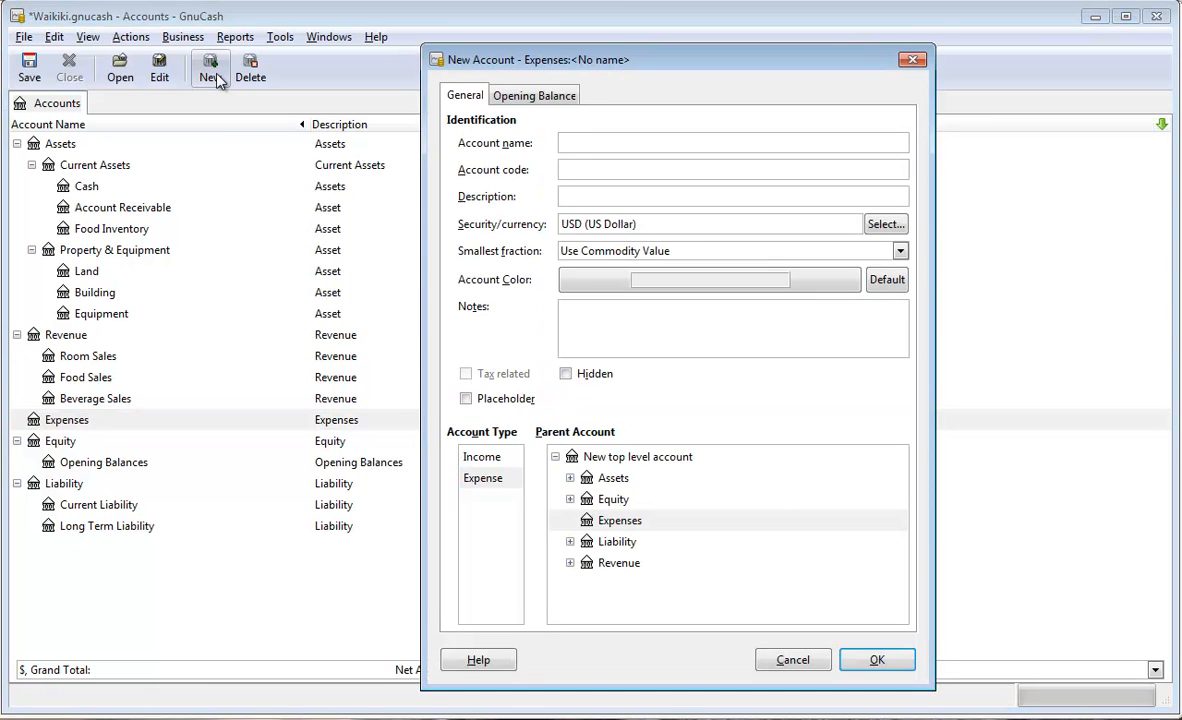
type("Salaries")
left_click(584, 194)
type("Expenses")
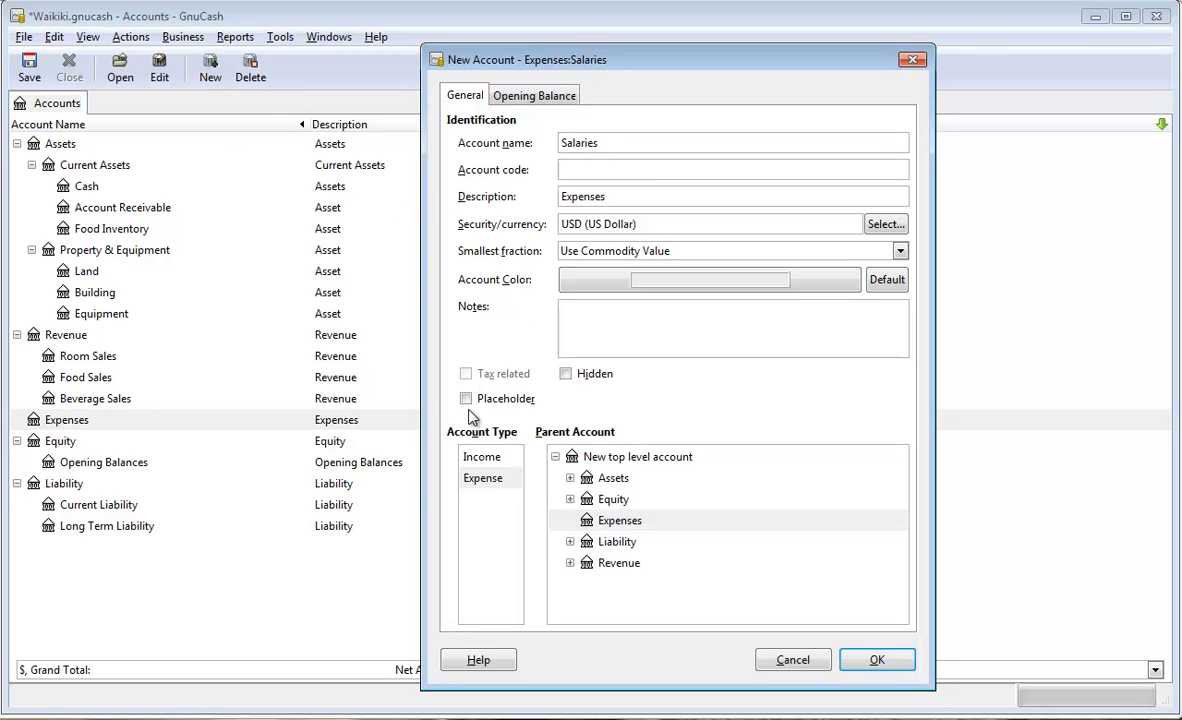
key("BackSpace")
left_click(498, 485)
left_click(642, 524)
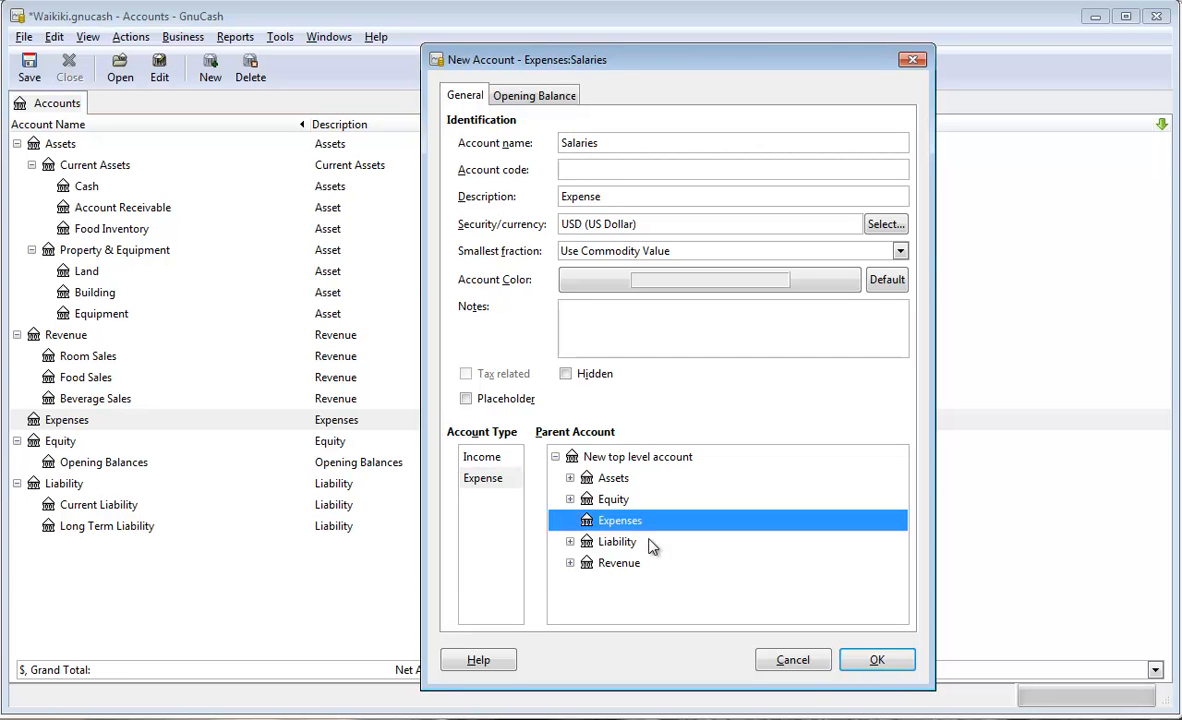
left_click(880, 662)
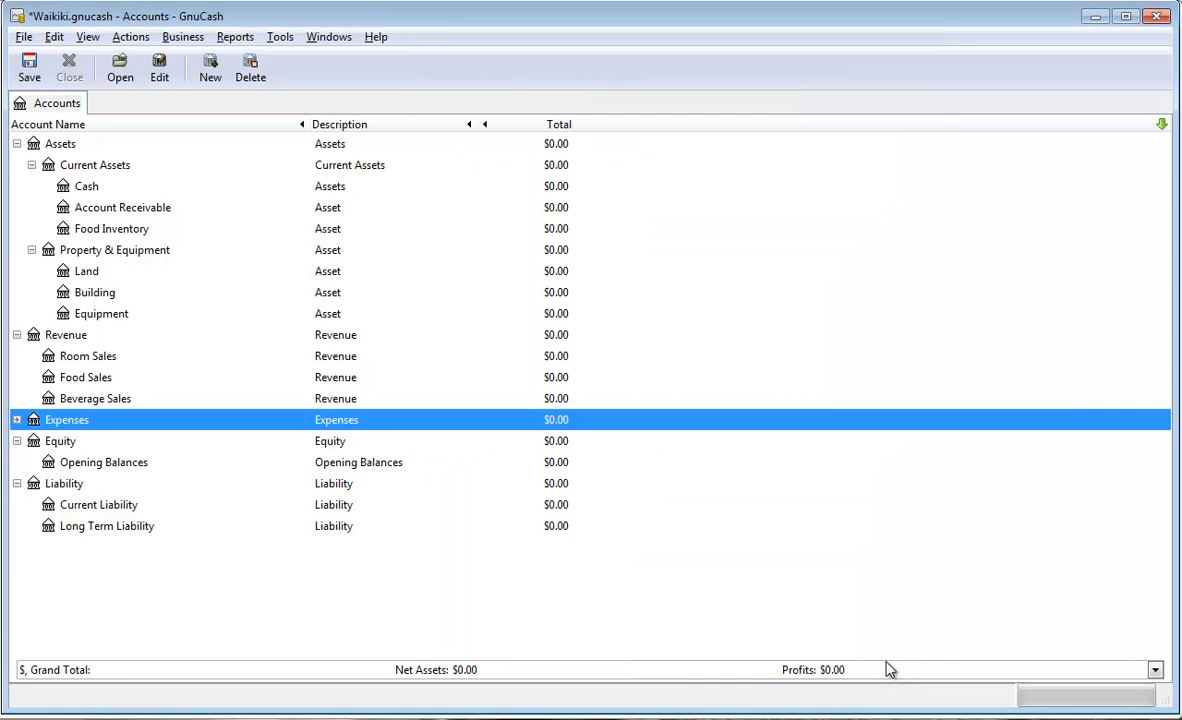
left_click(16, 420)
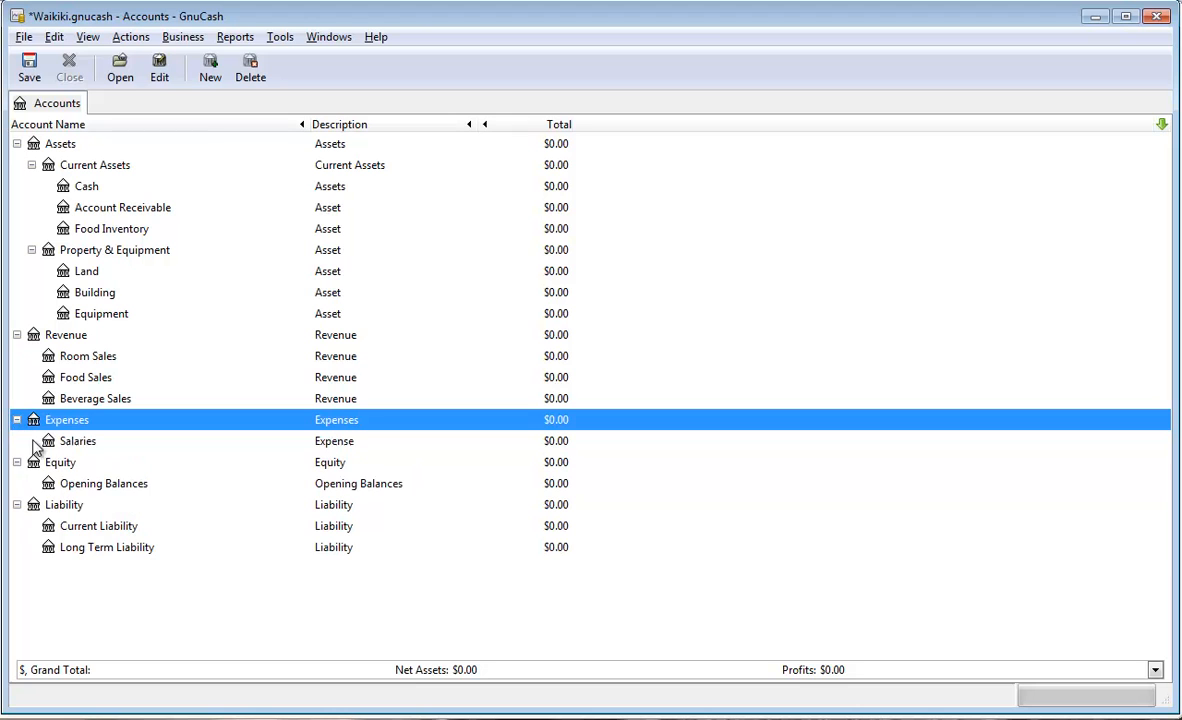
Create an account named Advertising under Expenses with account type Expense, and close the Liability account's edit dialog.
left_click(210, 72)
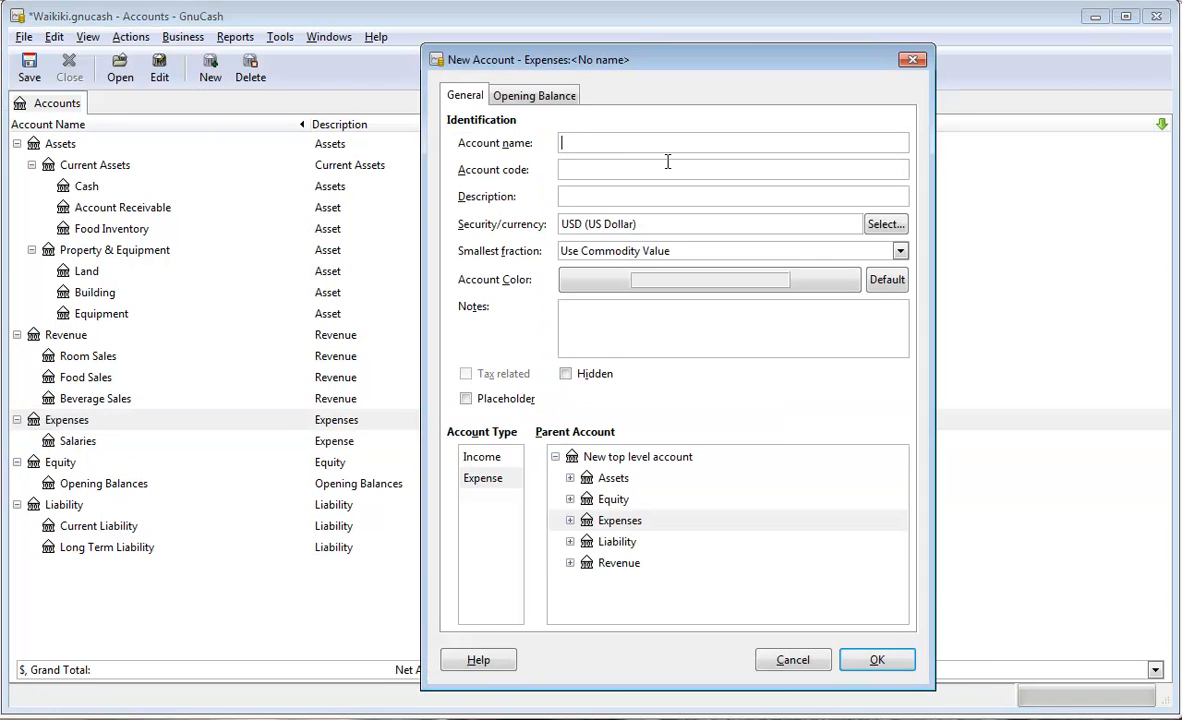
type("Advertising")
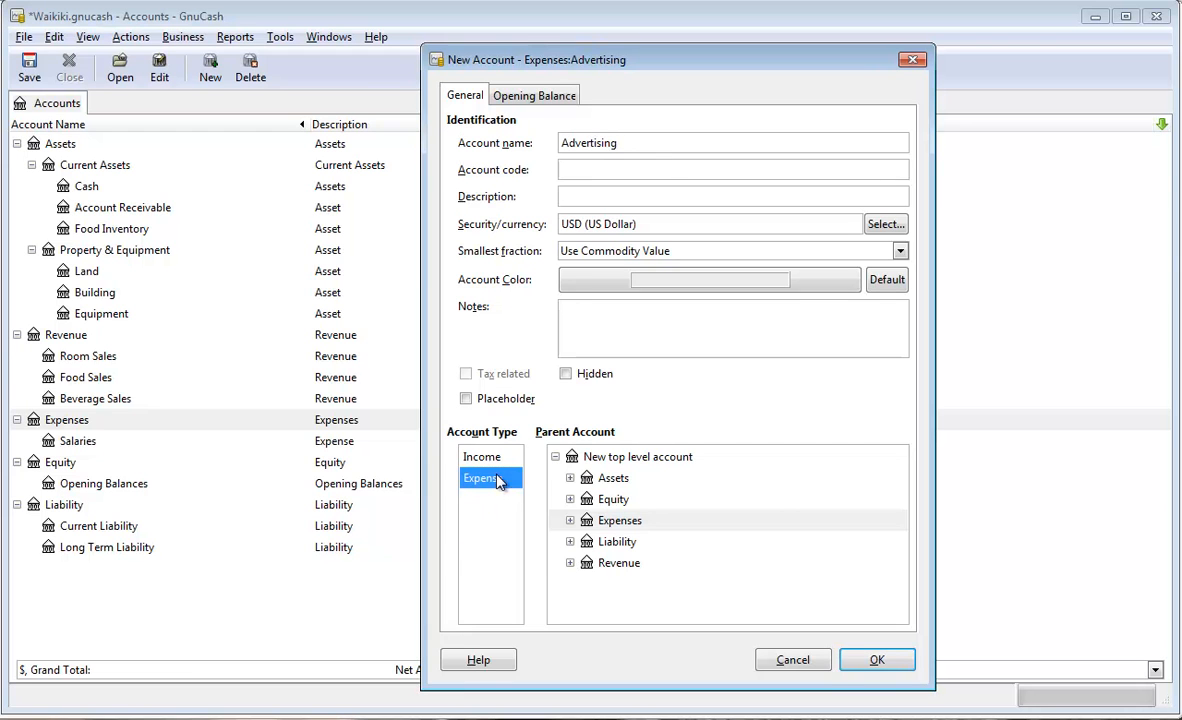
left_click(620, 521)
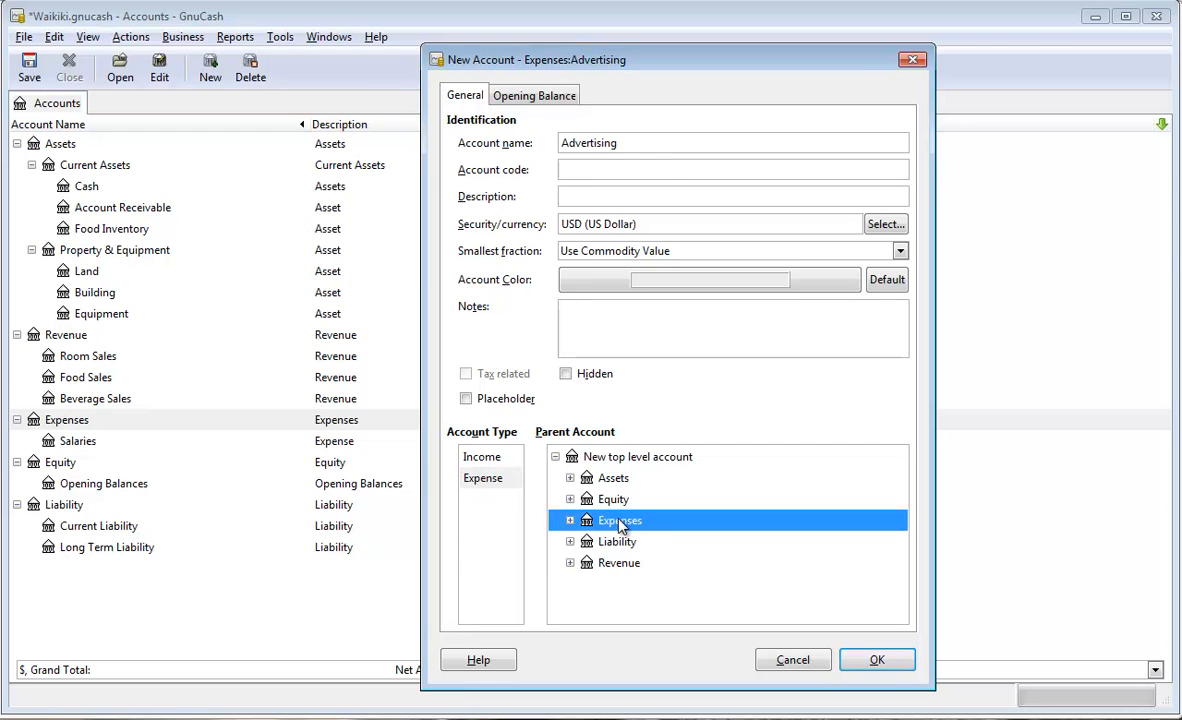
left_click(877, 660)
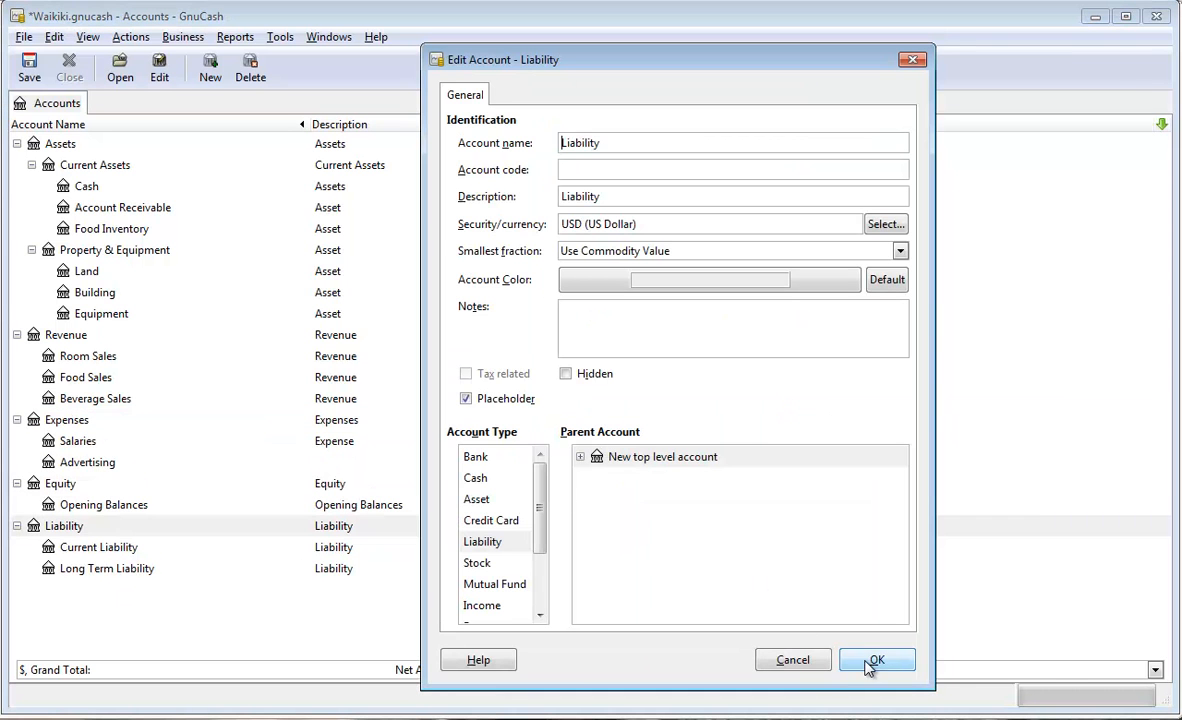
left_click(877, 660)
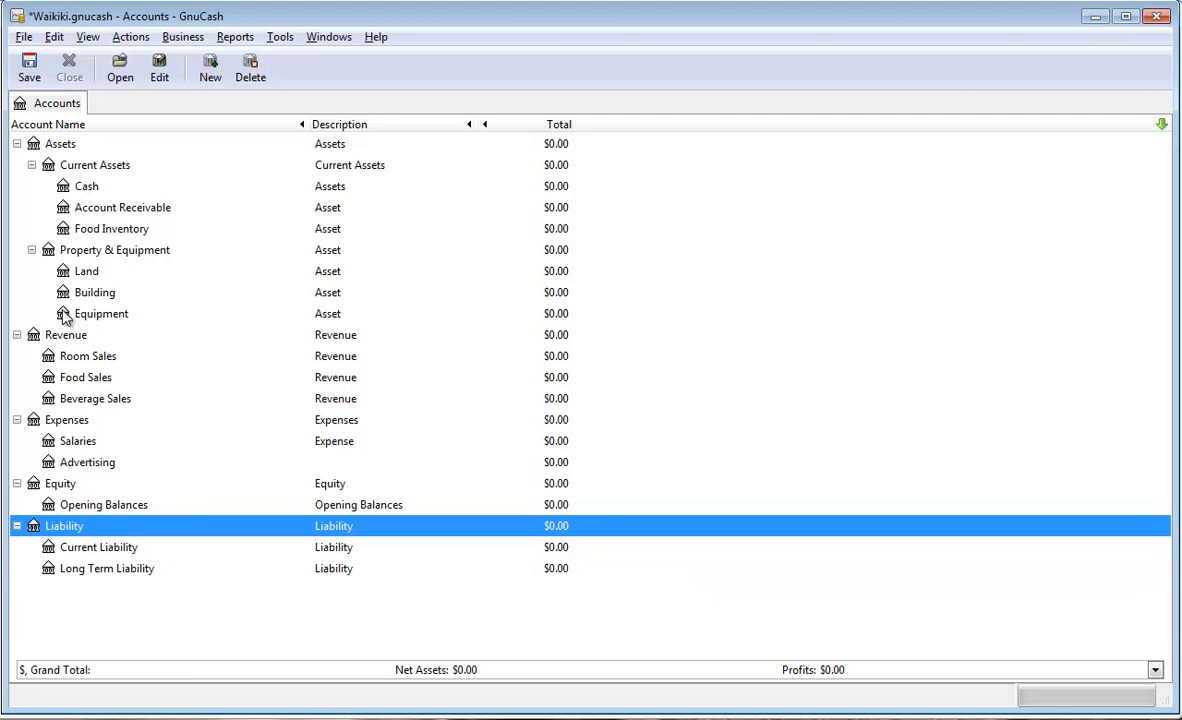
Create an account named Common Stocks under Equity, with the description Equity and account type Equity.
left_click(203, 425)
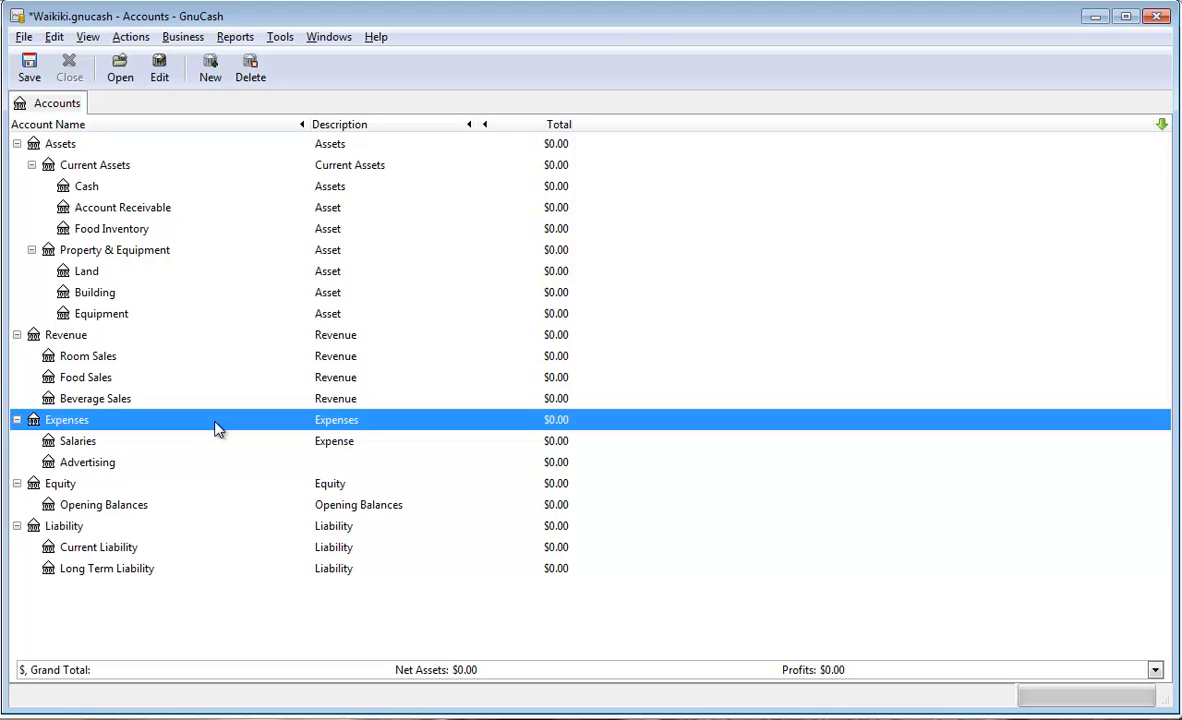
left_click(62, 485)
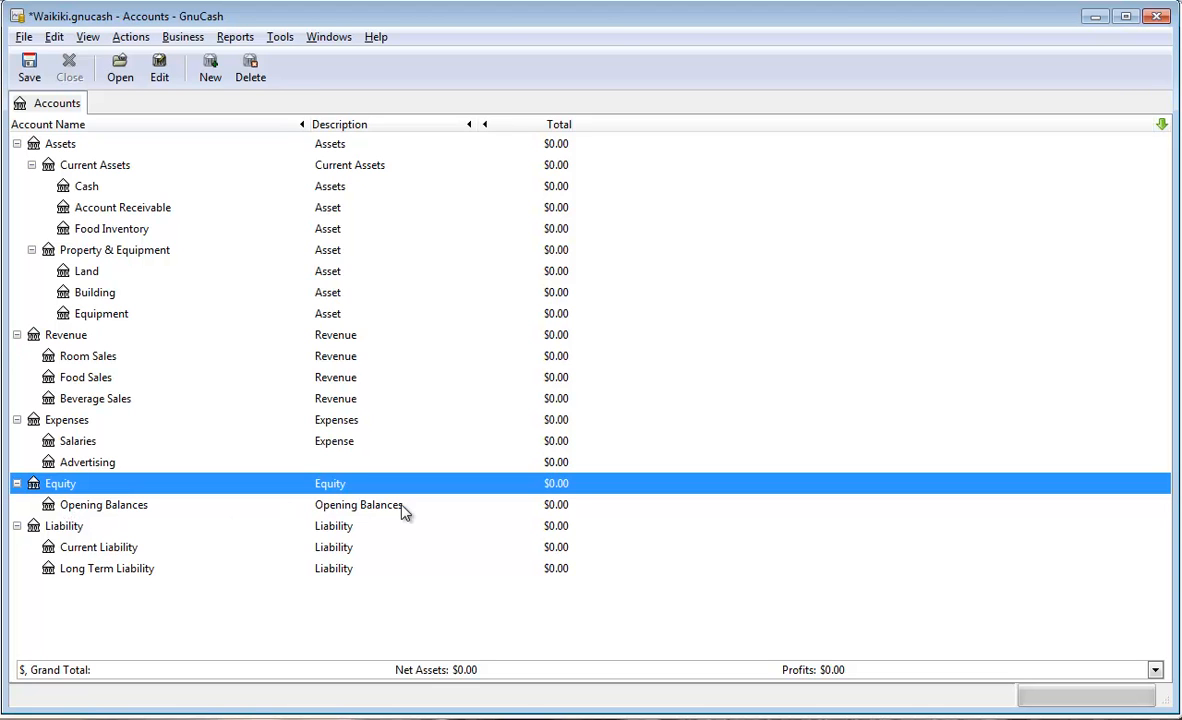
left_click(143, 508)
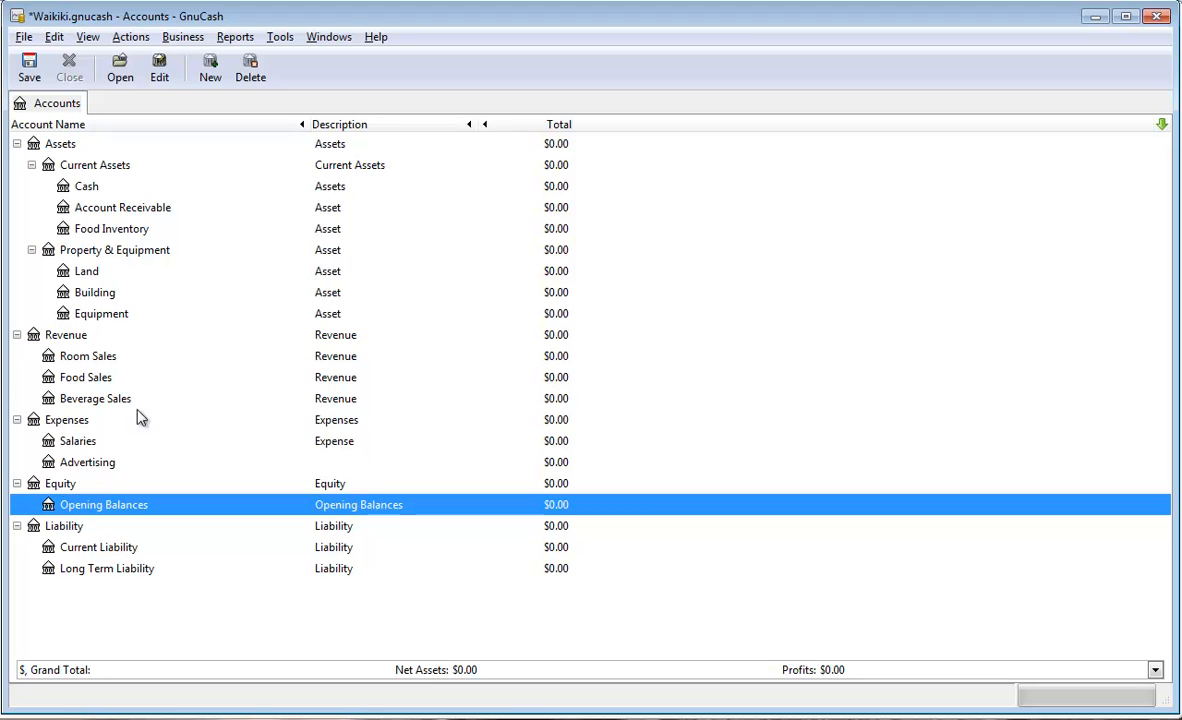
left_click(211, 86)
type("Common Stocks")
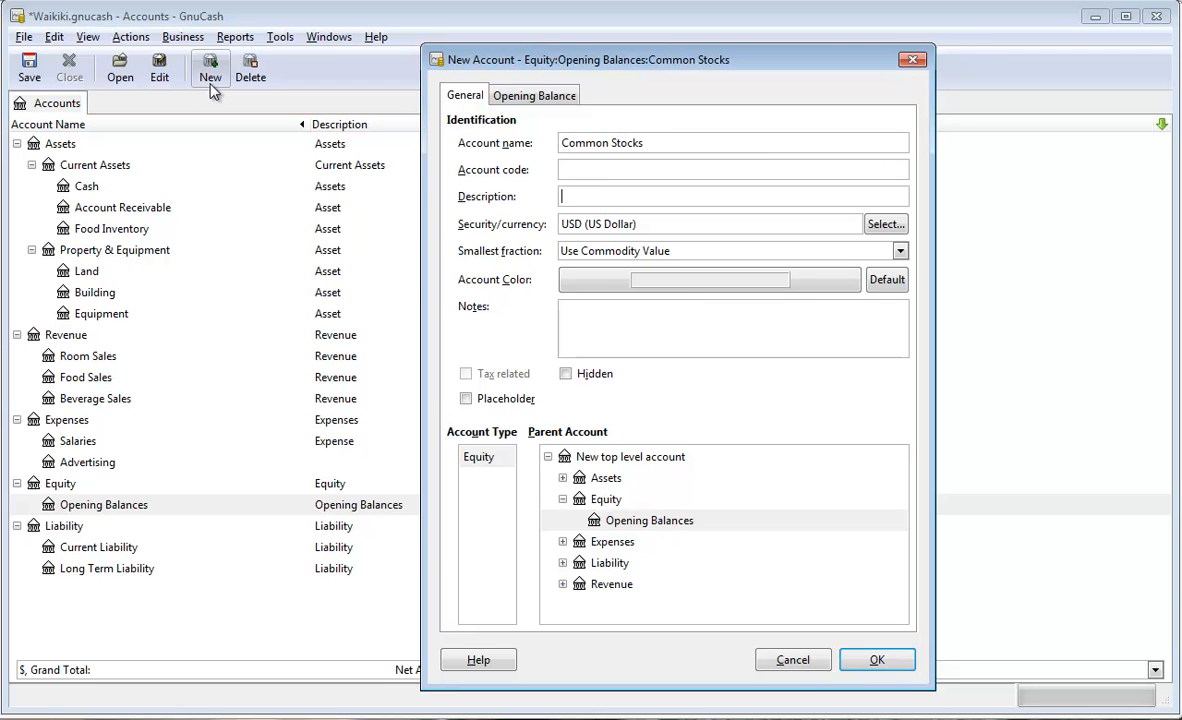
type("Equity")
left_click(610, 502)
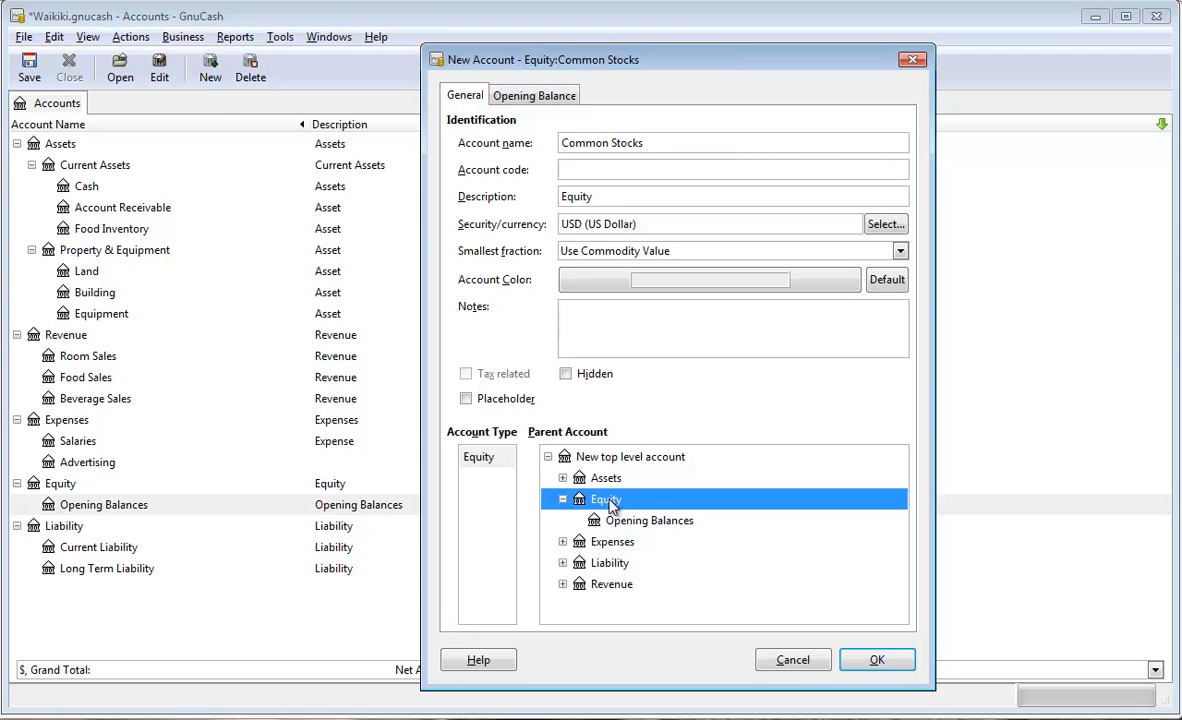
left_click(480, 464)
left_click(560, 497)
left_click(870, 658)
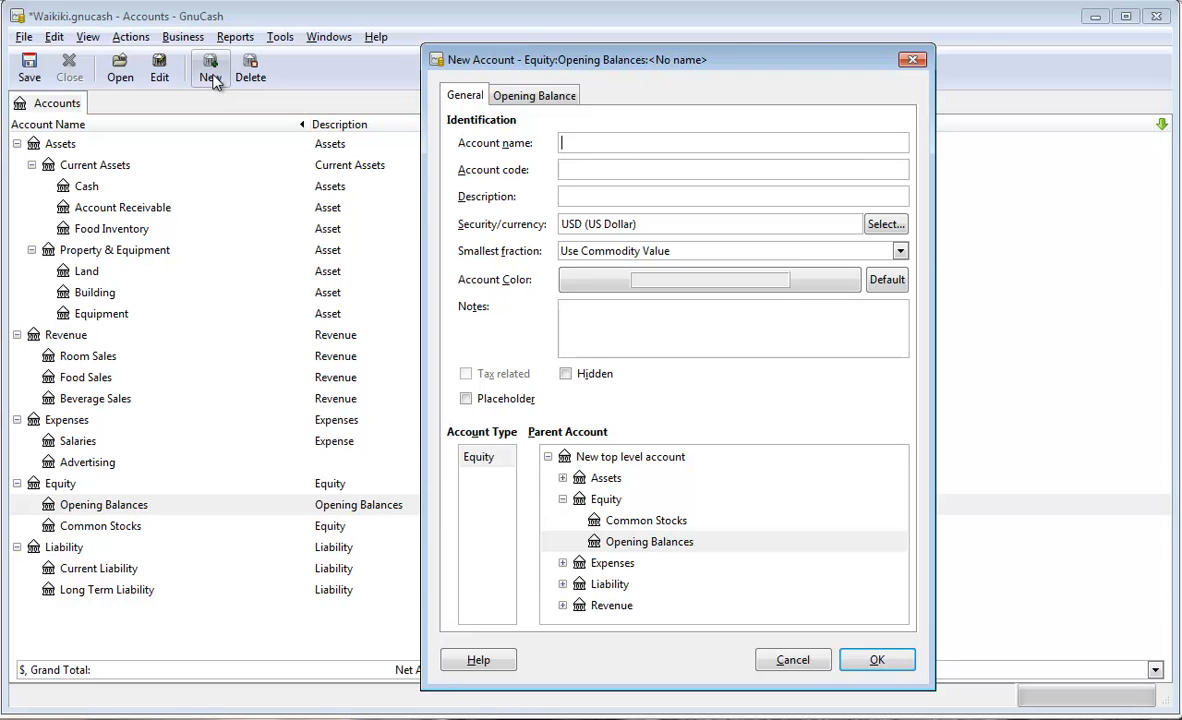
Create an account named Retained Earnings under Equity, with the description Equity.
type("Retained E")
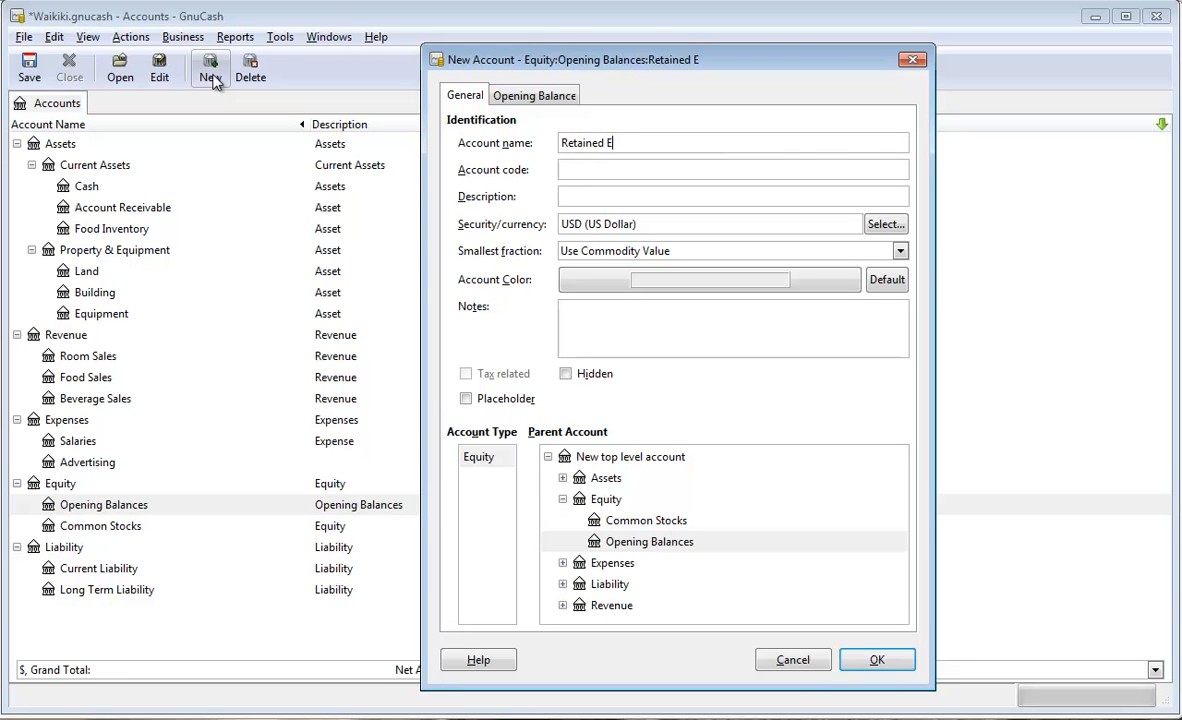
type("arnings")
key("Tab")
key("Tab")
type("Equity")
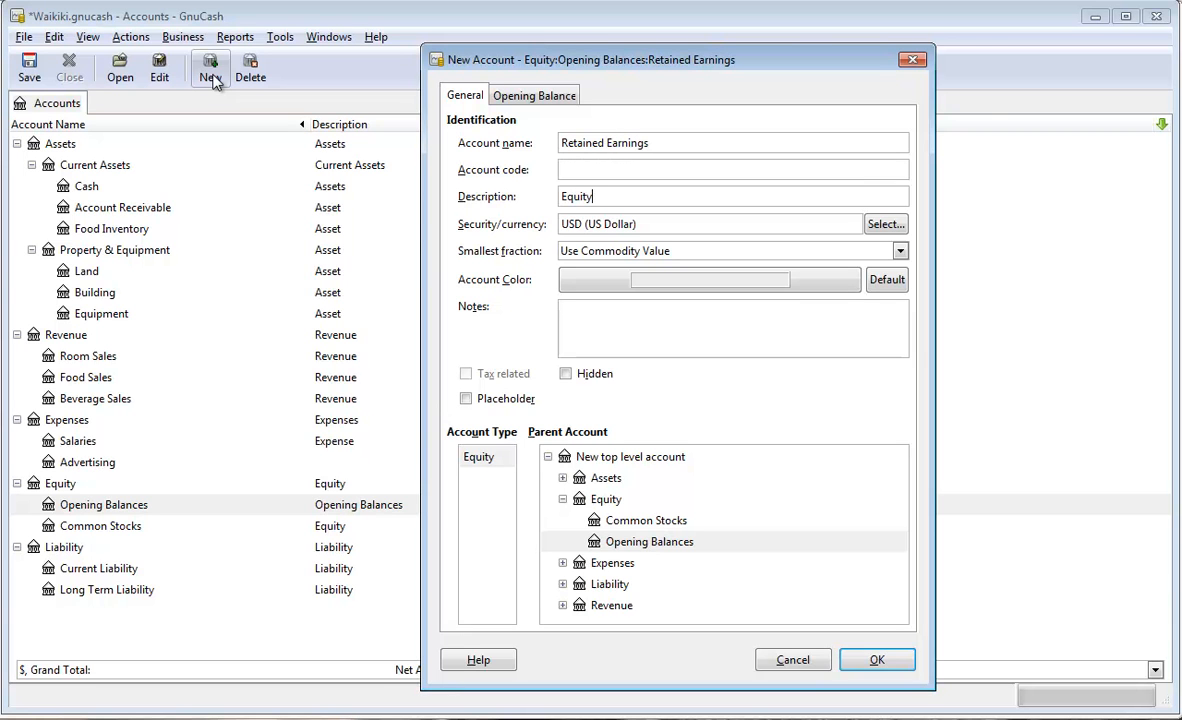
left_click(600, 499)
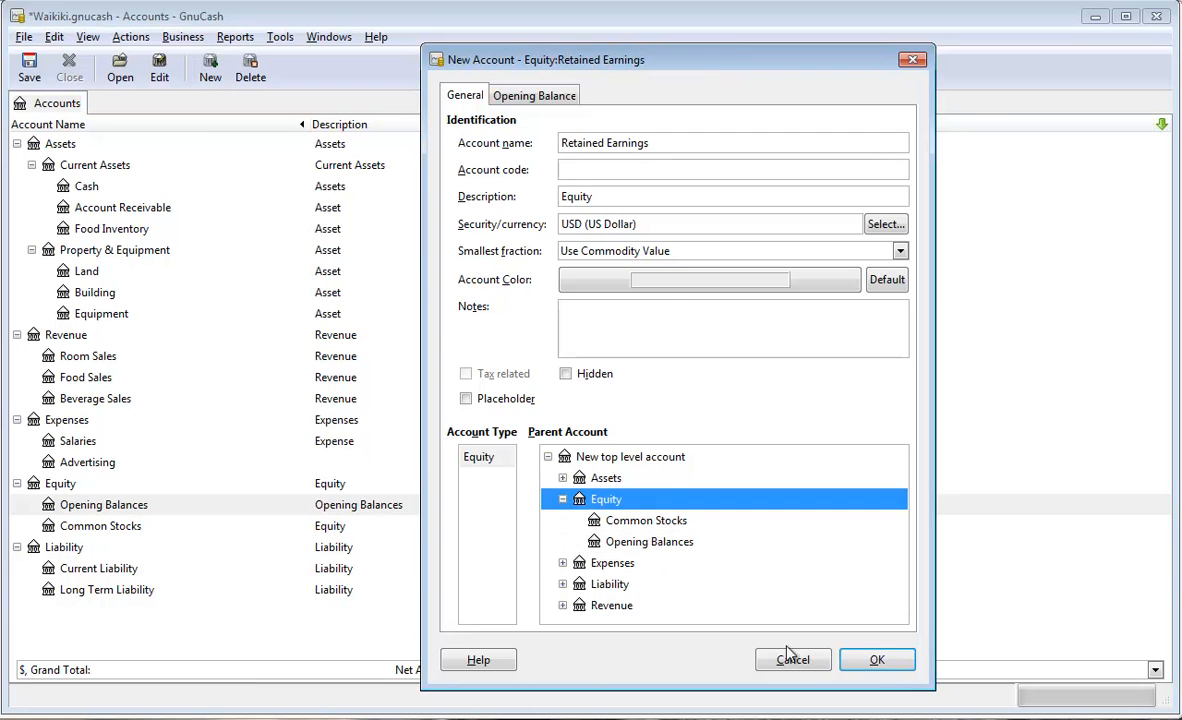
left_click(877, 660)
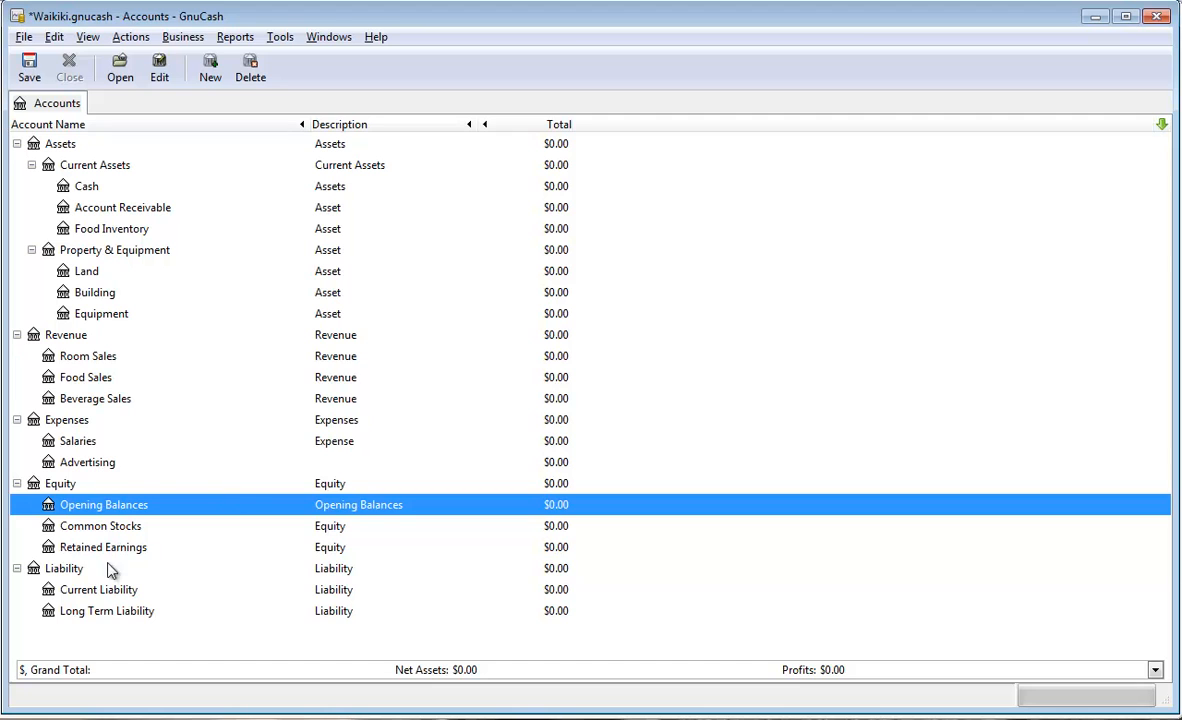
Create an account named Accounts Payable under Current Liability, with account type Liability, and expand the parent.
left_click(73, 570)
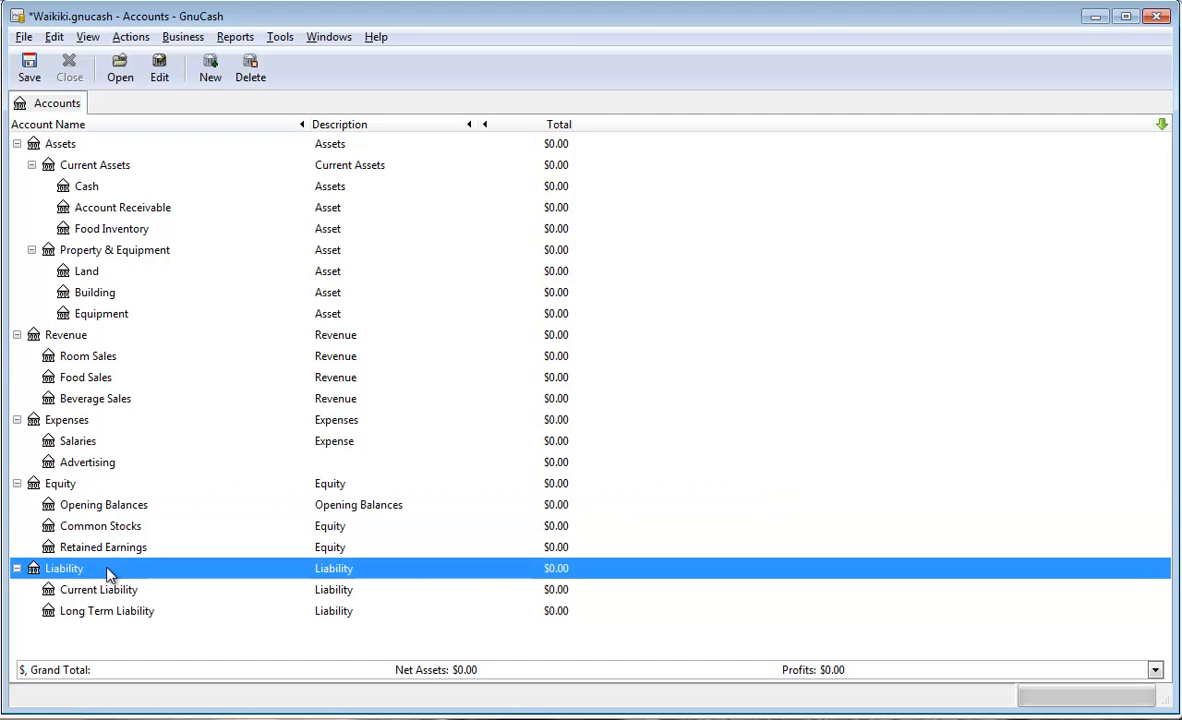
left_click(213, 78)
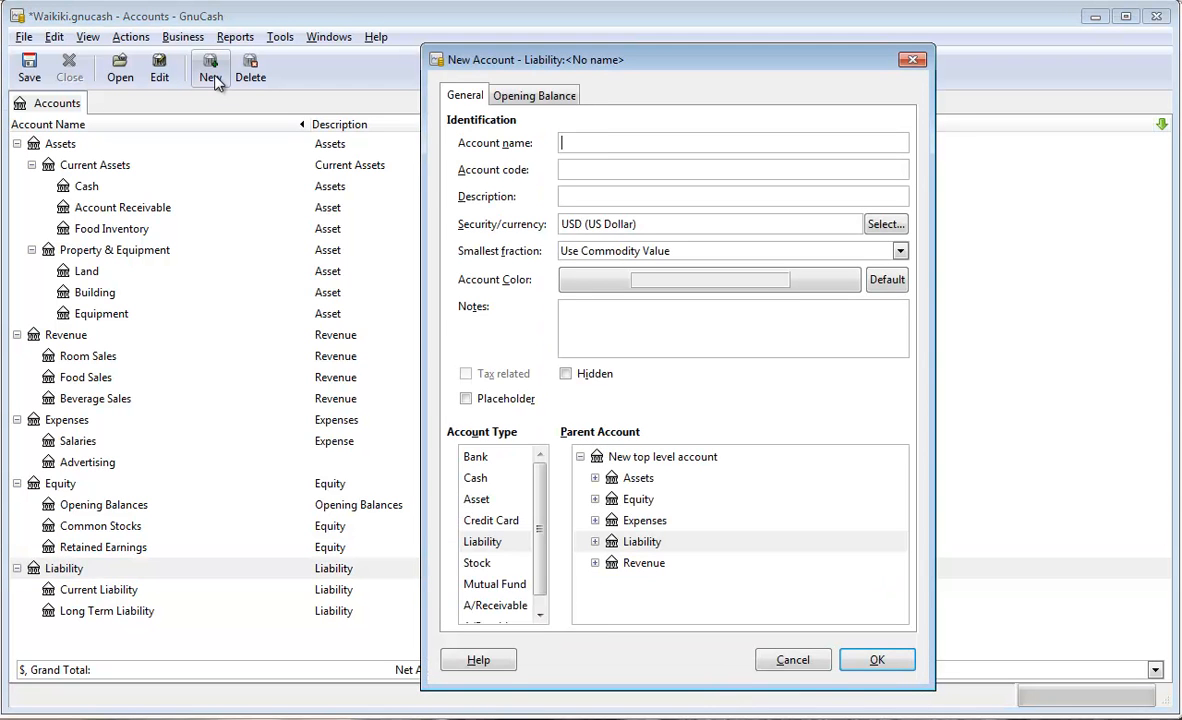
type("Accounts Payable")
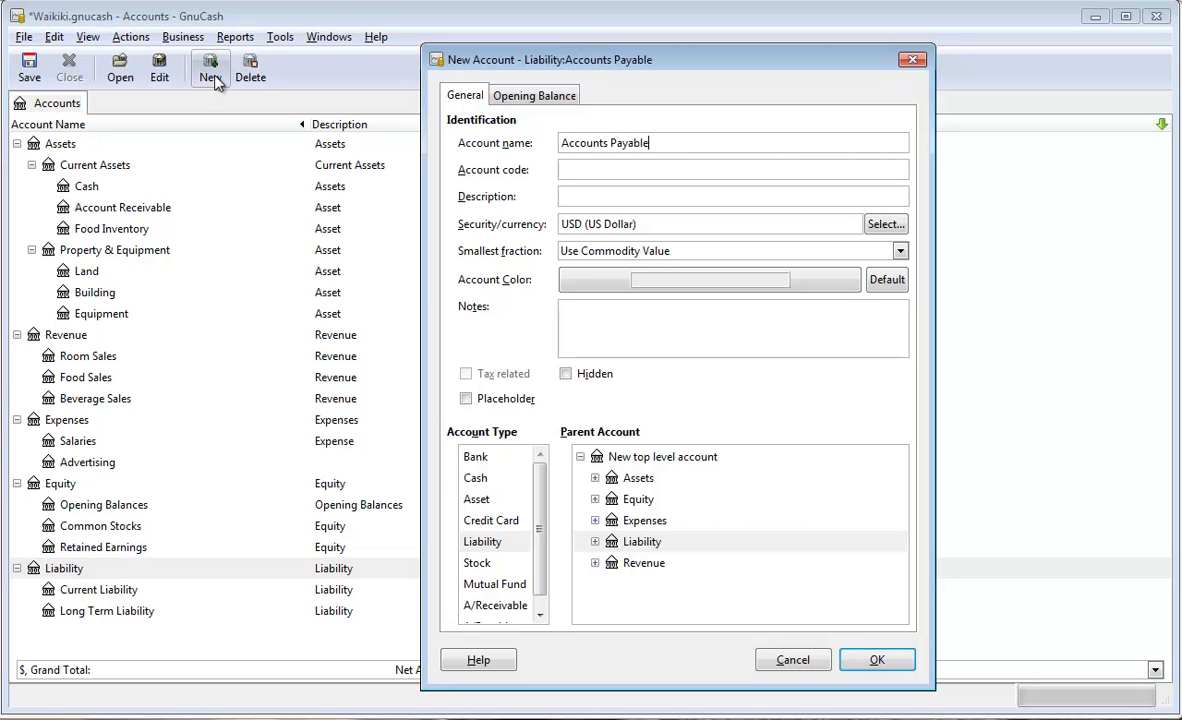
left_click(490, 541)
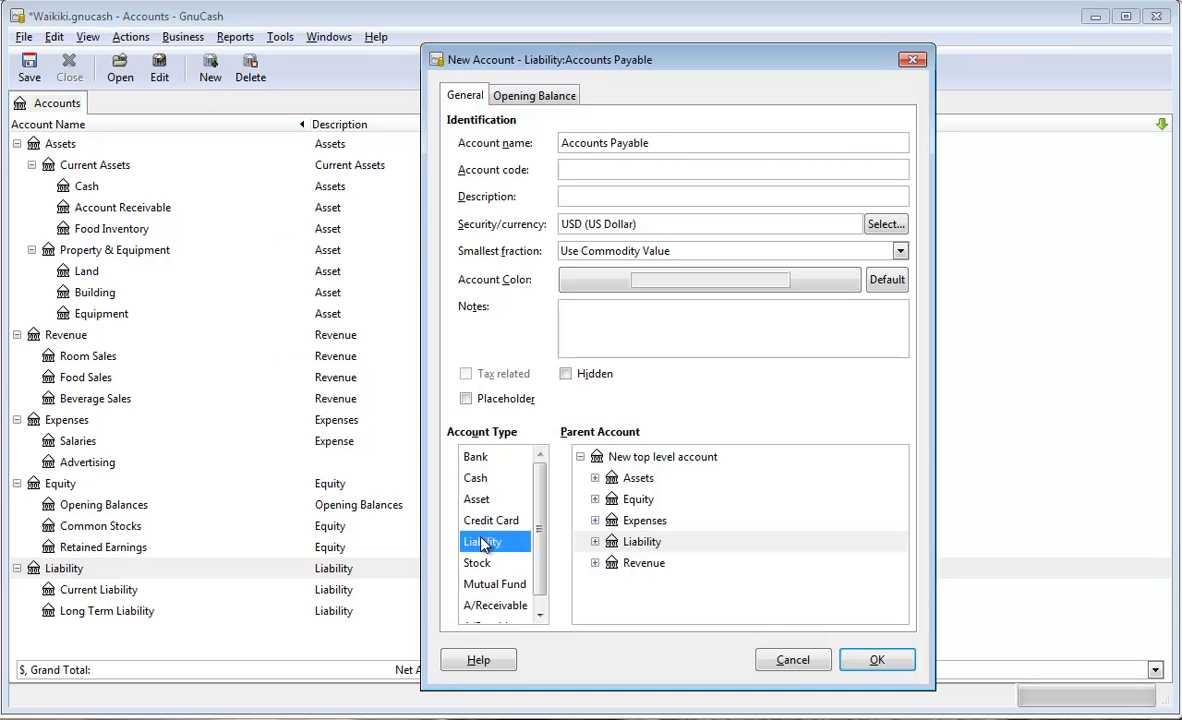
left_click(595, 542)
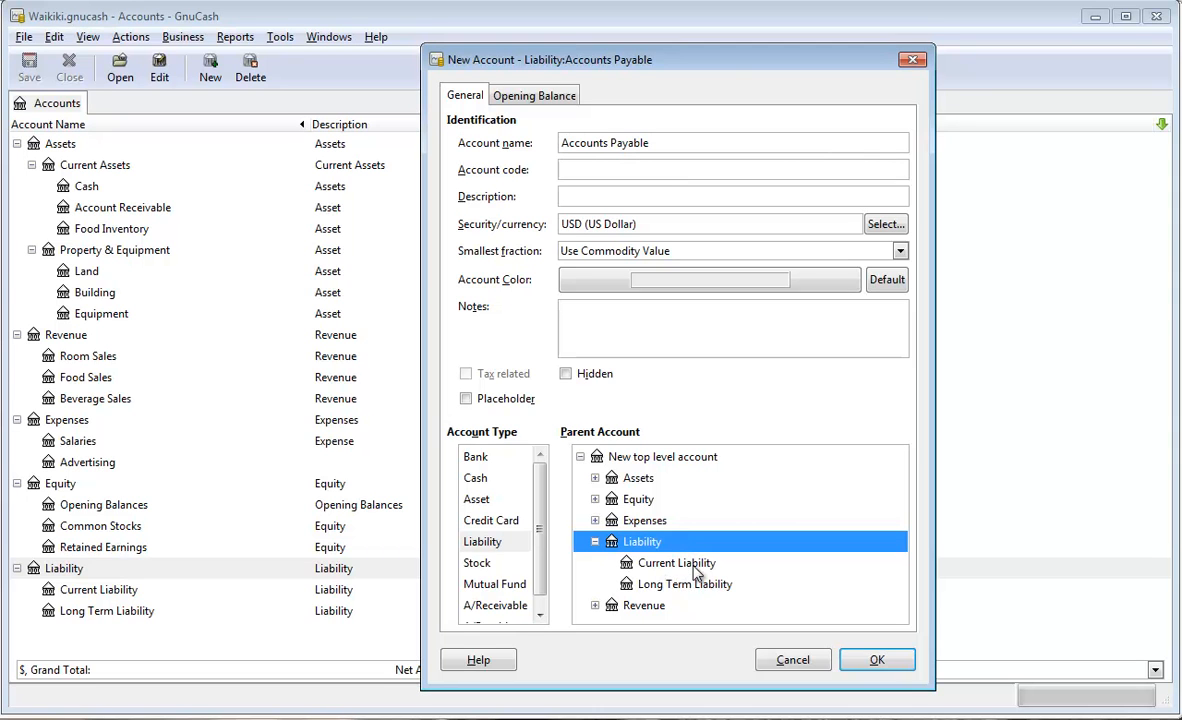
left_click(694, 567)
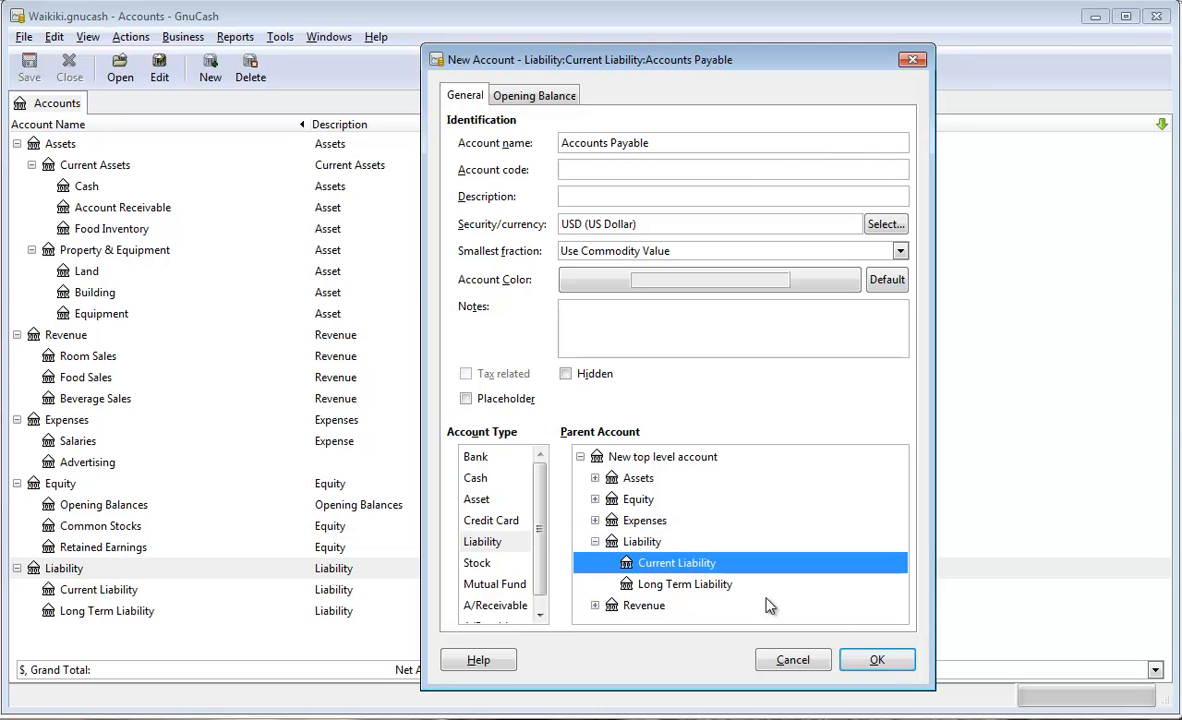
left_click(880, 660)
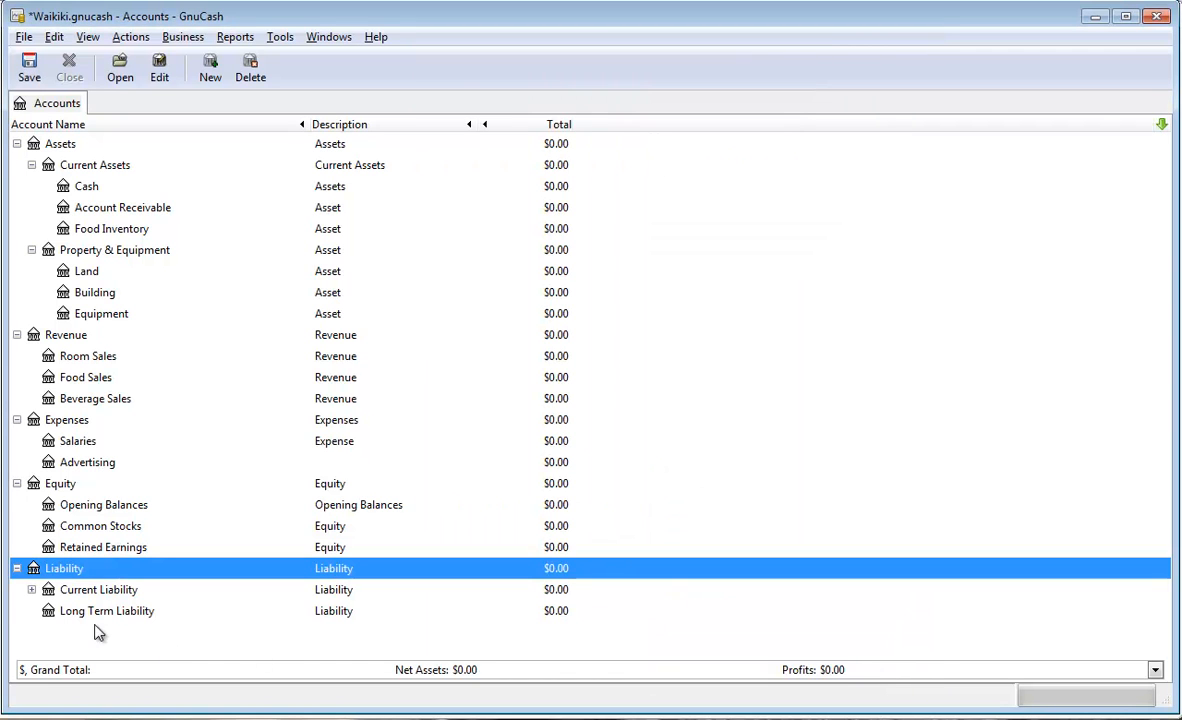
left_click(32, 590)
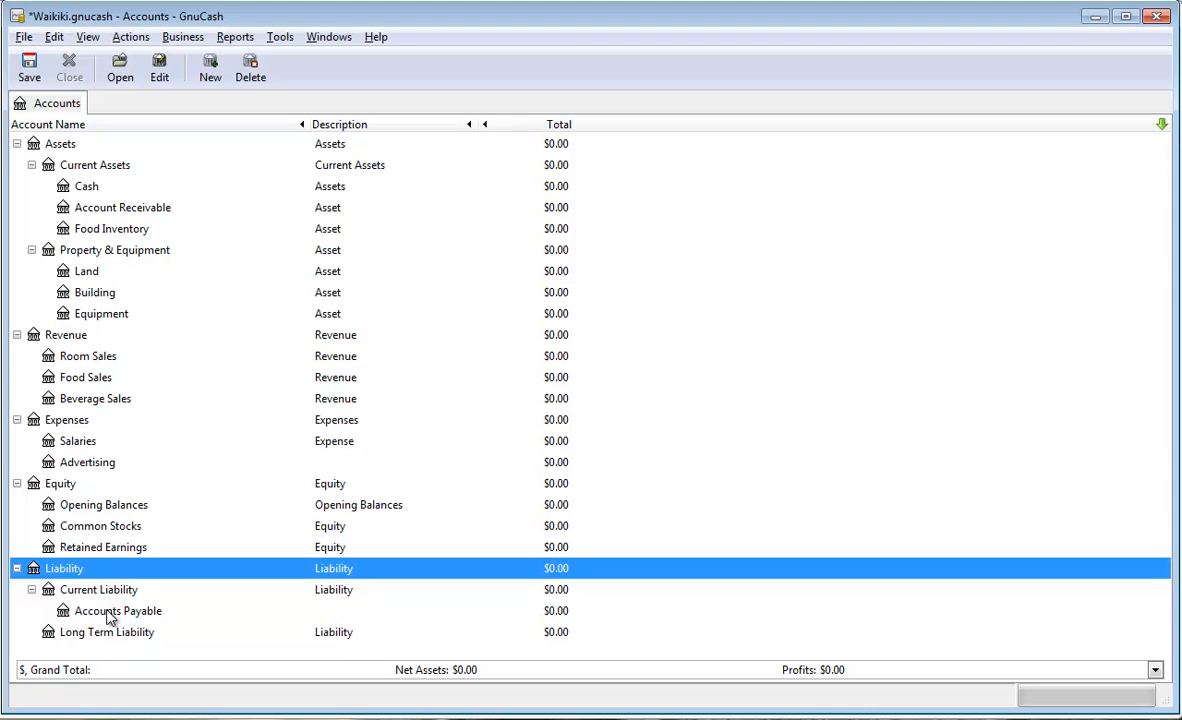
Create an account named Mortgage Payable under Long Term Liability, with the description Liability.
left_click(210, 78)
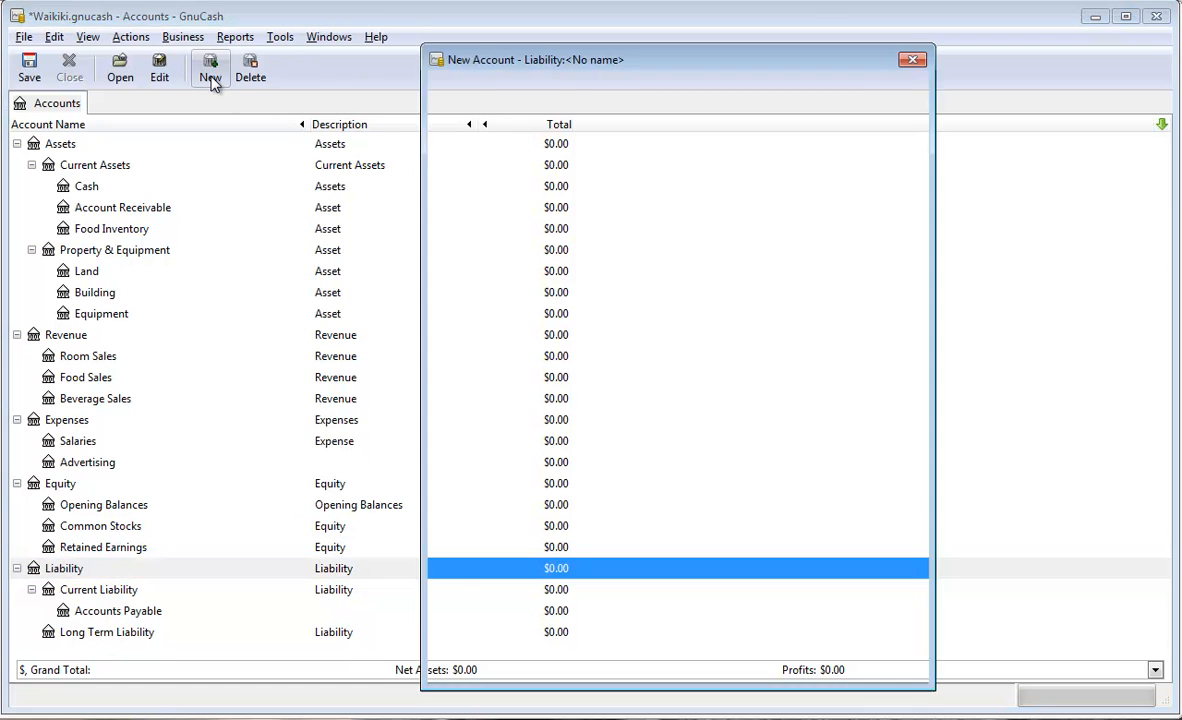
type("Mortagag")
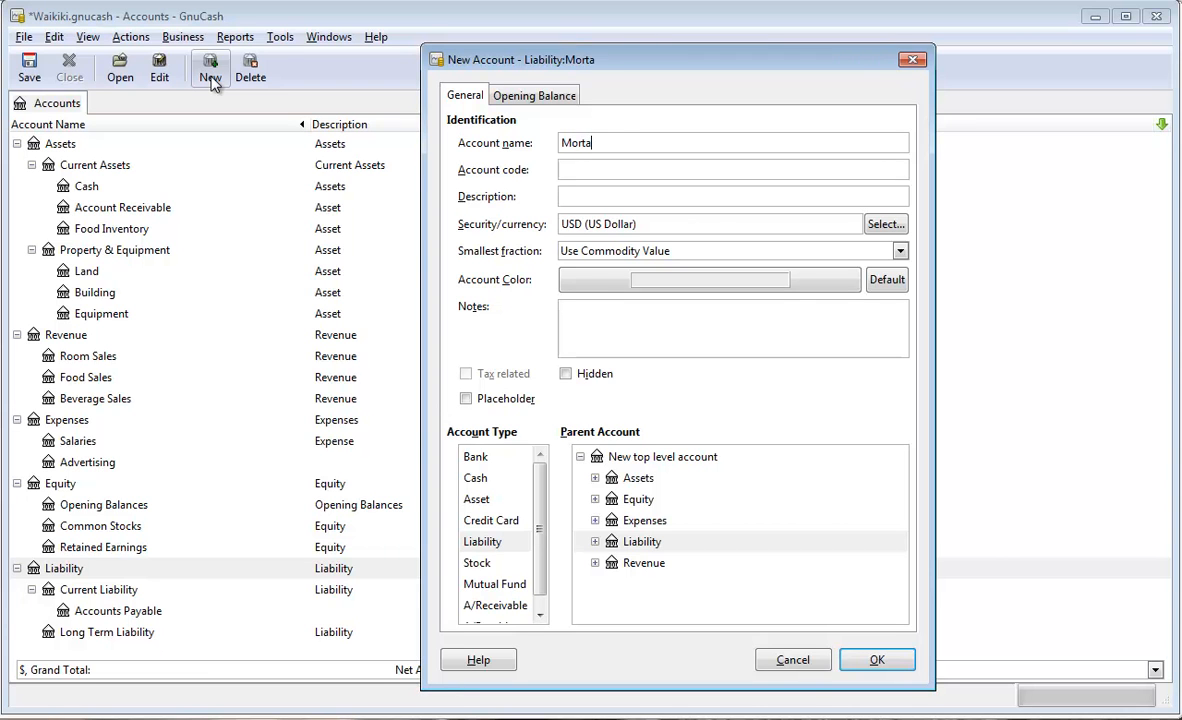
key("BackSpace")
key("BackSpace")
key("BackSpace")
key("BackSpace")
type("gage Payable")
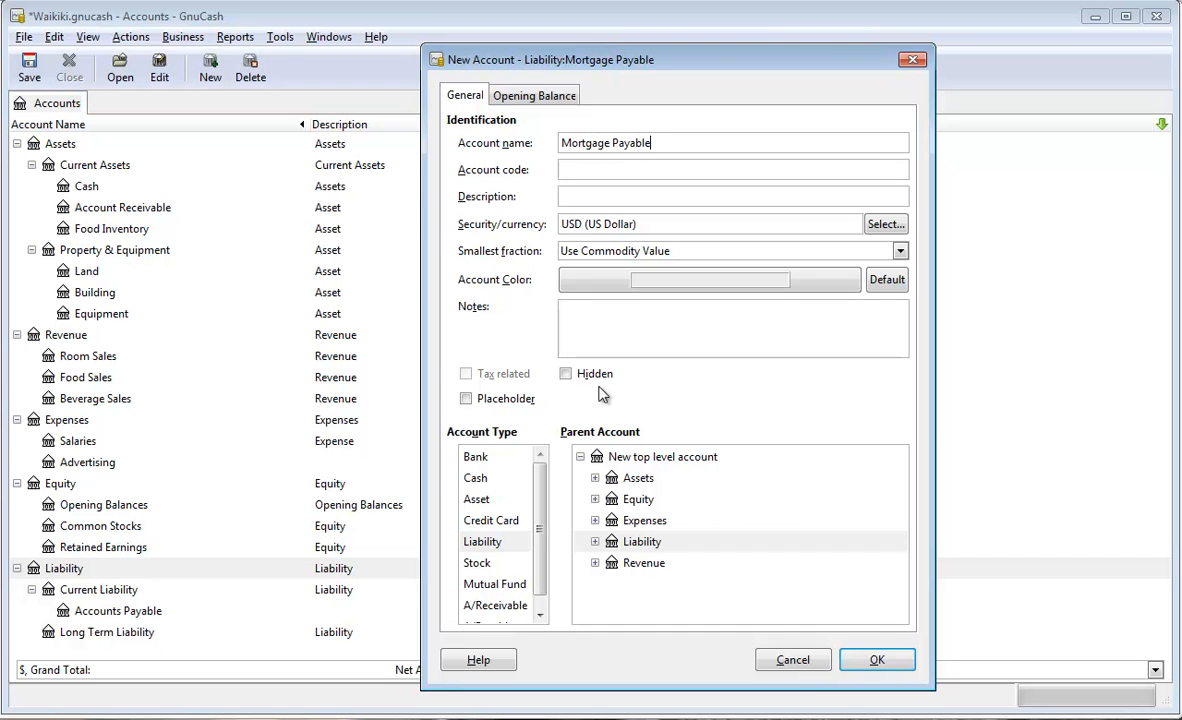
left_click(591, 197)
type("Liability")
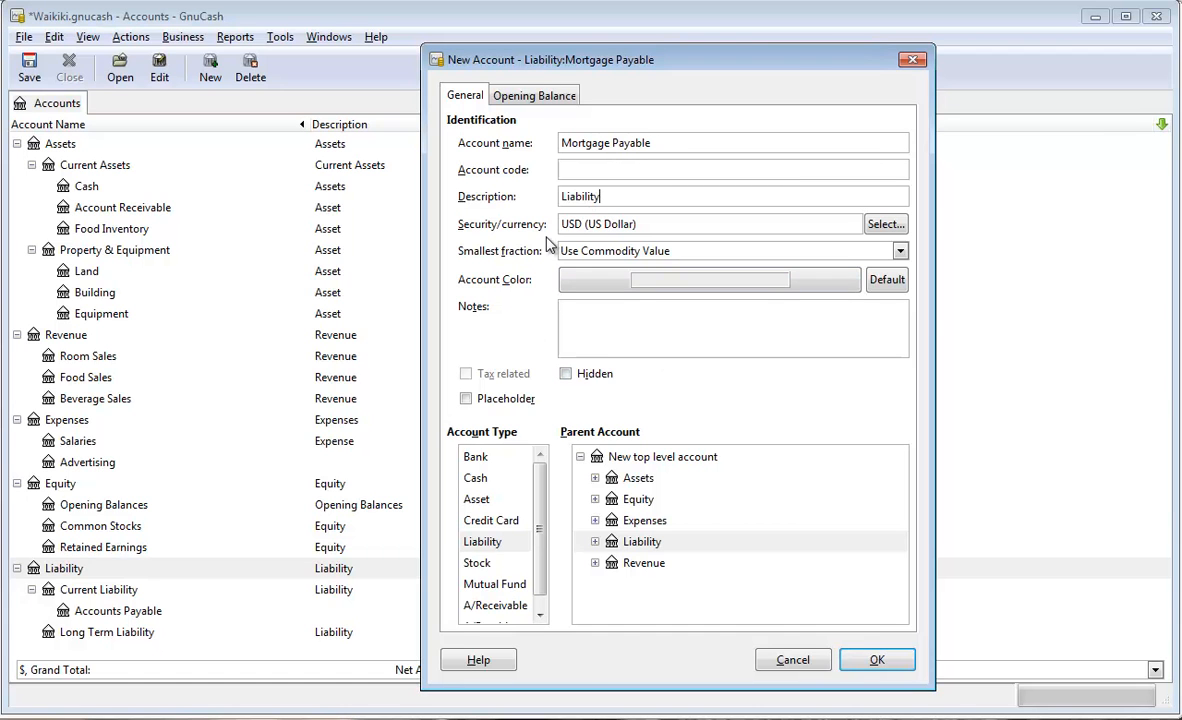
left_click(595, 543)
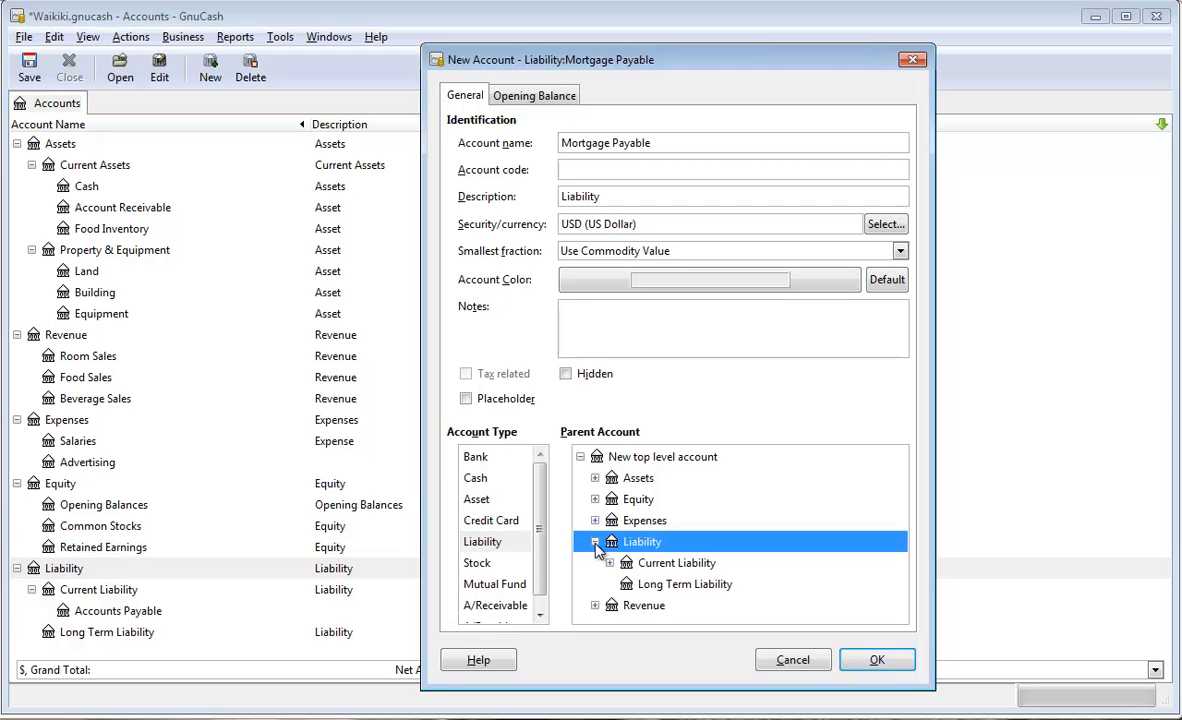
left_click(683, 586)
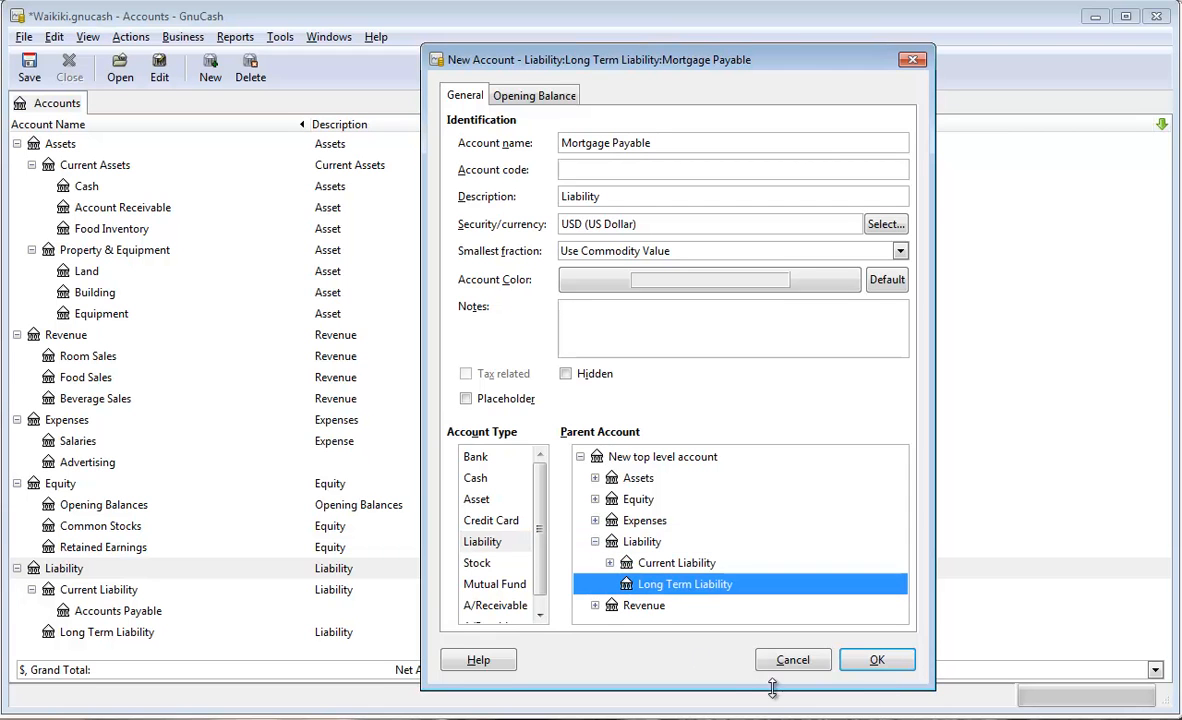
left_click(880, 664)
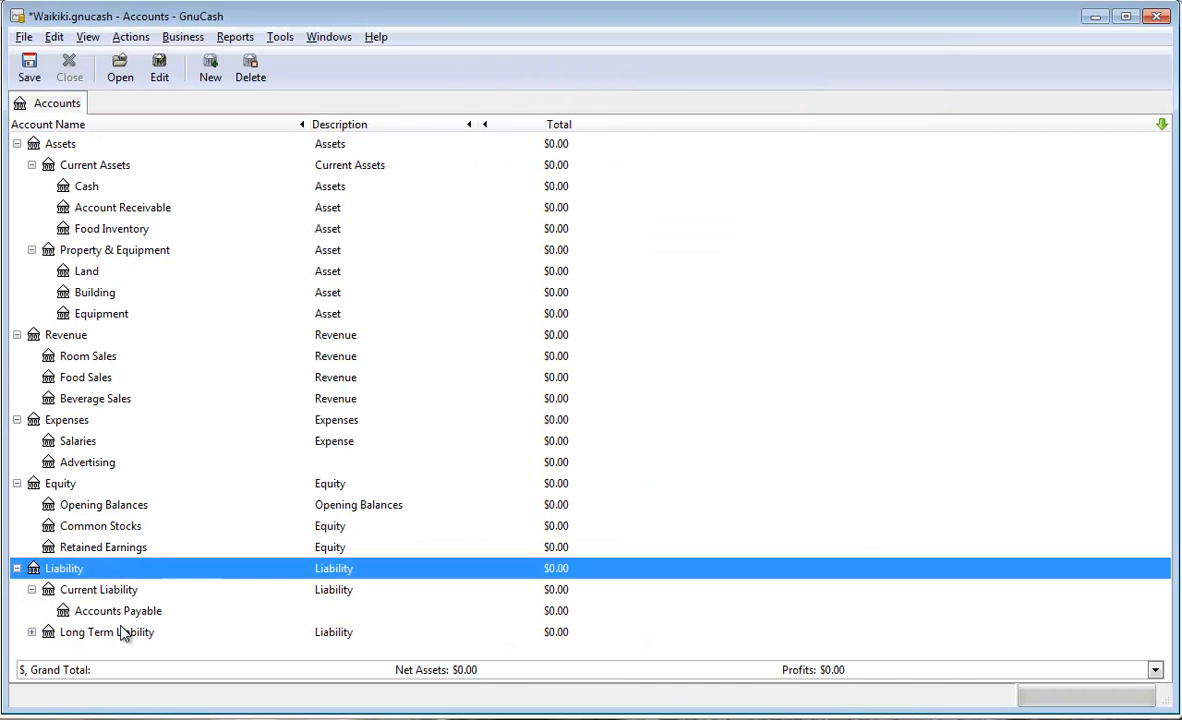
Expand Long Term Liability and review the asset, property and revenue groups in the full chart of accounts.
left_click(31, 632)
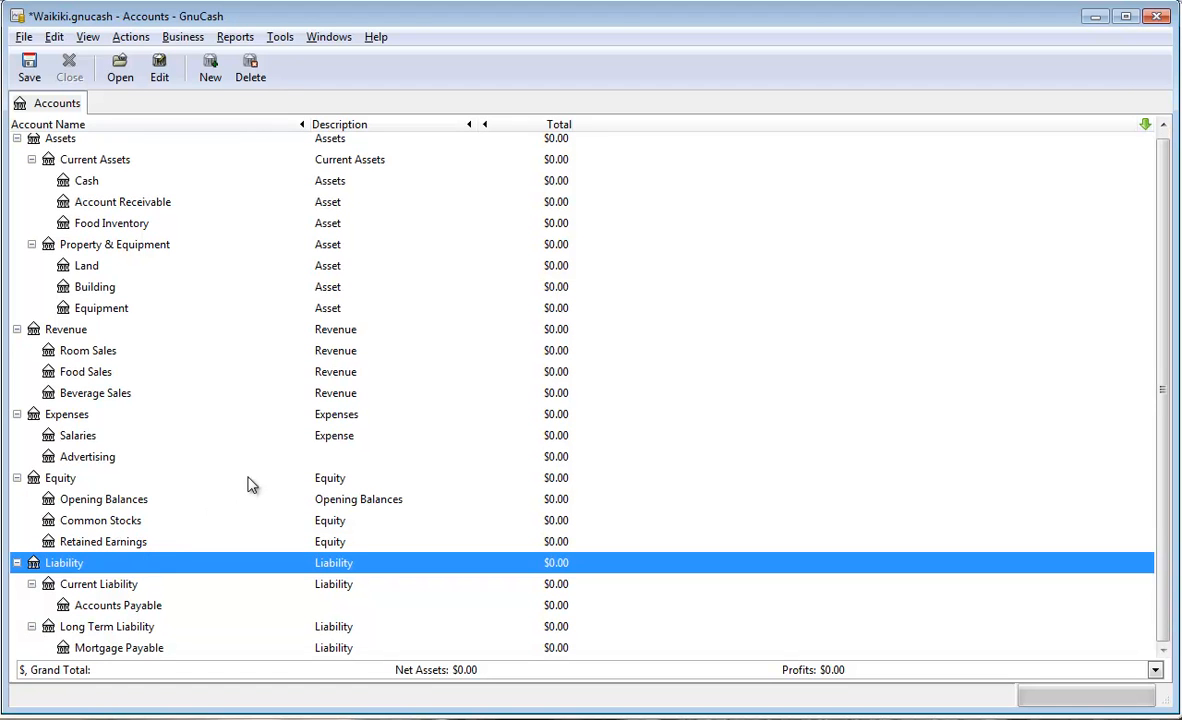
scroll(252, 487, "up", 1)
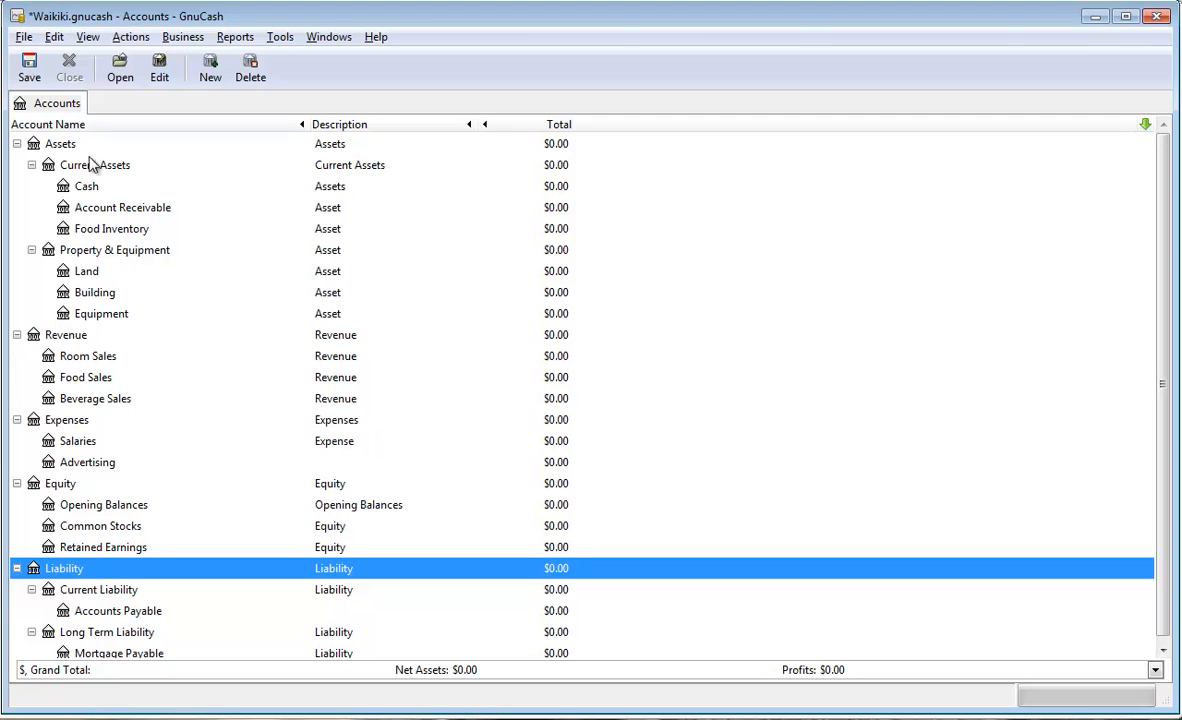
left_click(74, 147)
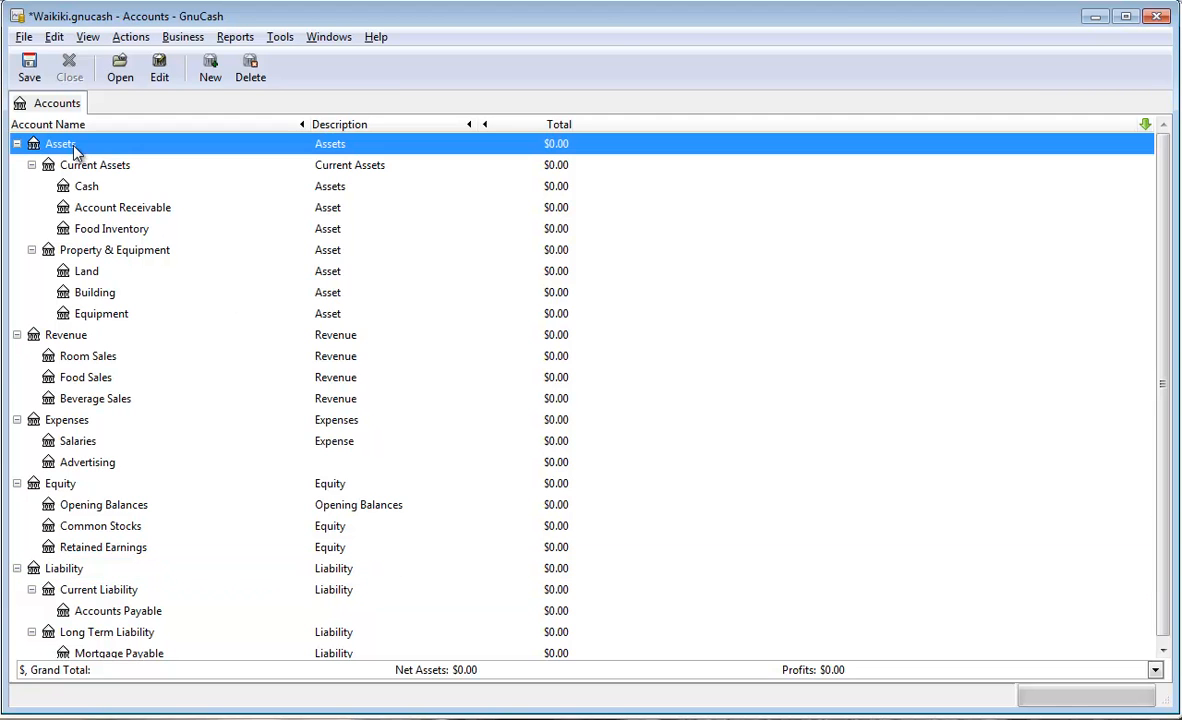
left_click(73, 160)
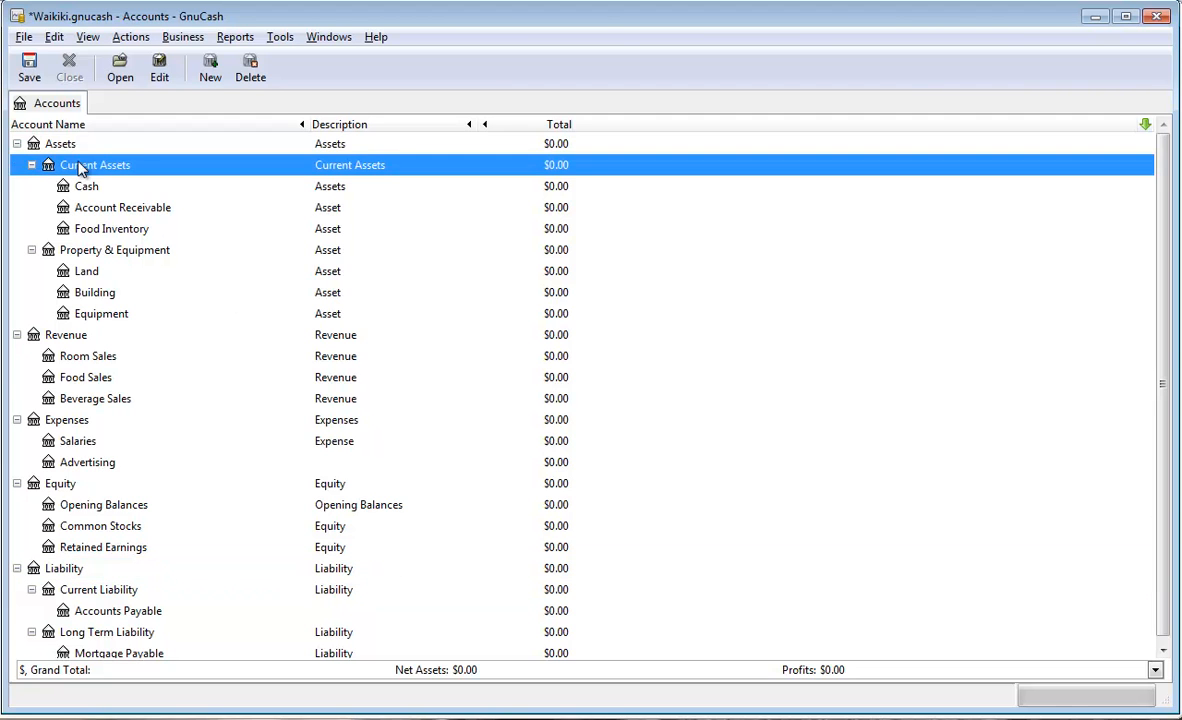
left_click(92, 249)
left_click(66, 334)
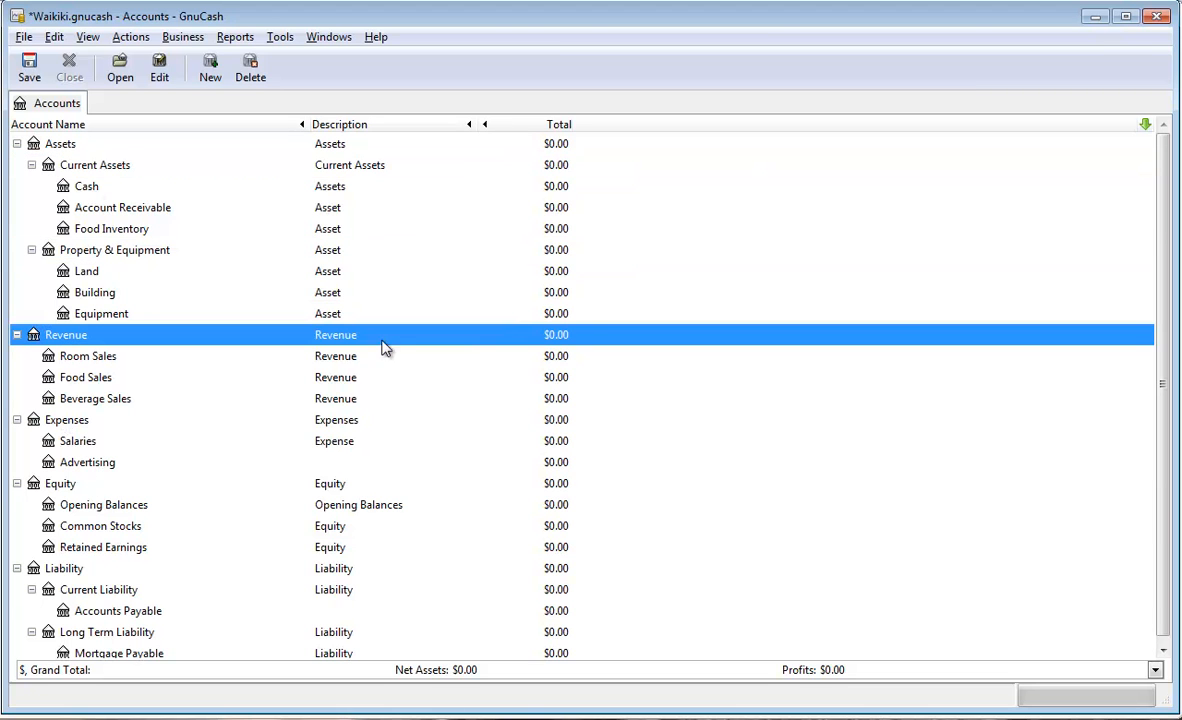
left_click(88, 148)
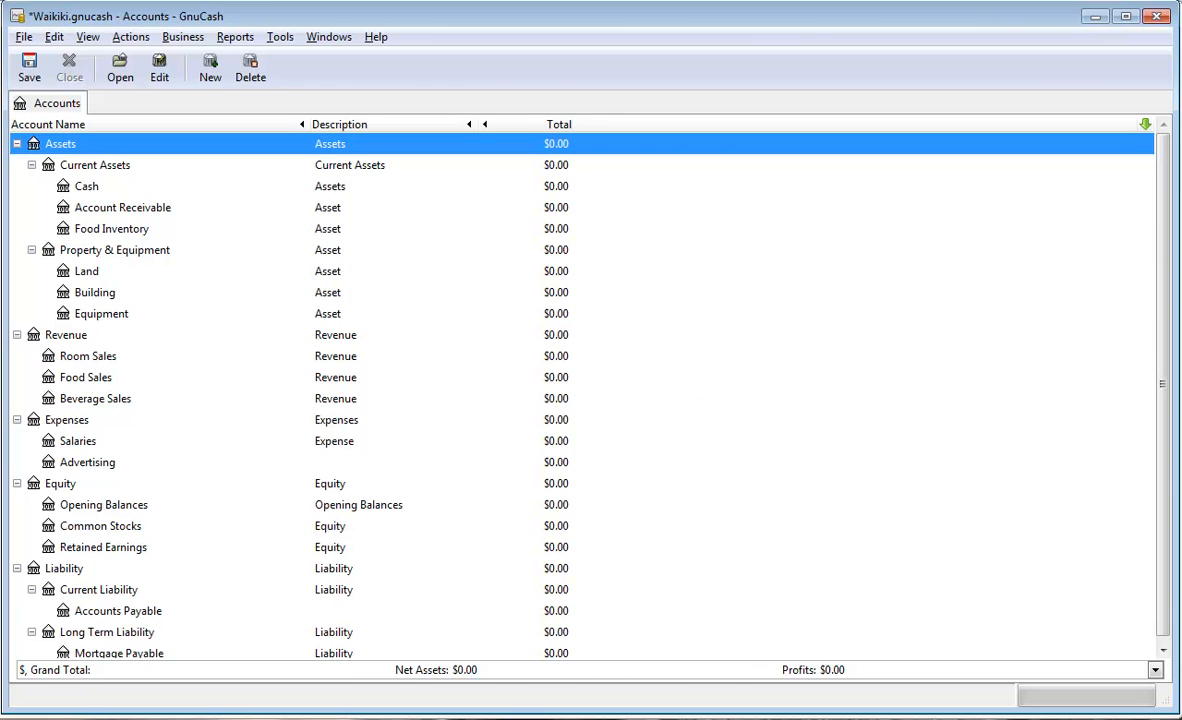
Switch to the General Ledger Exercise document in Word, examine the end-of-October account balances, and return to GnuCash.
key("alt+Tab")
scroll(712, 425, "up", 1)
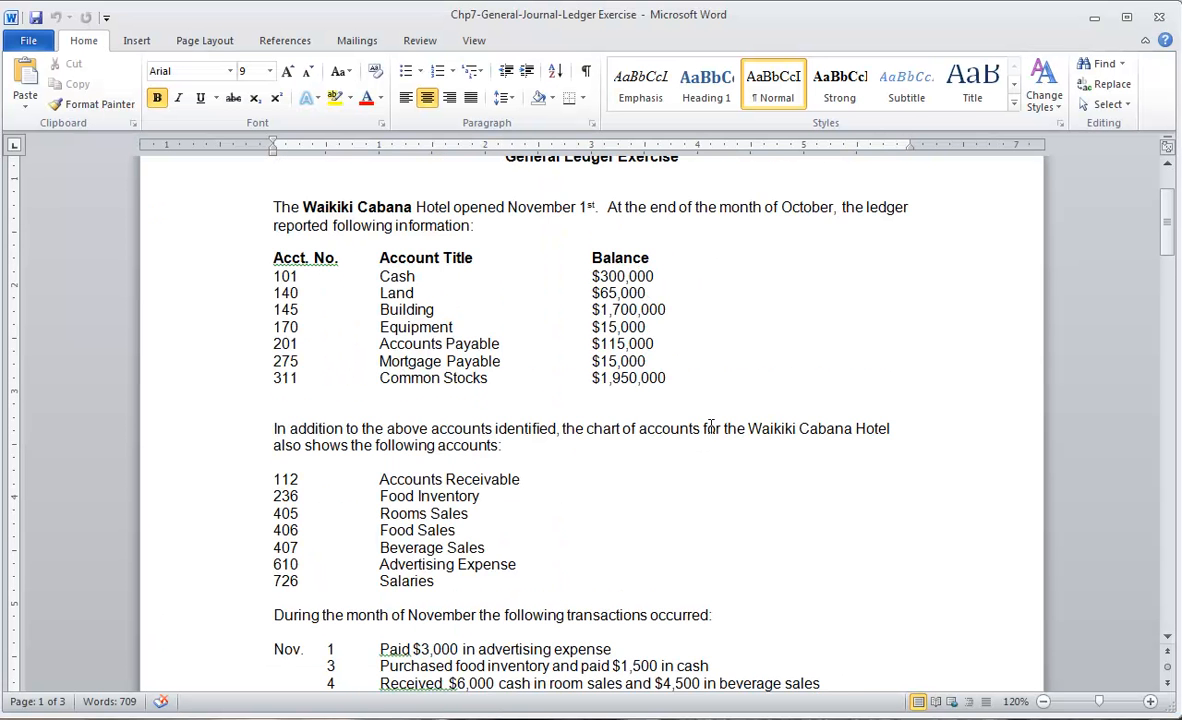
left_click_drag(678, 380, 267, 290)
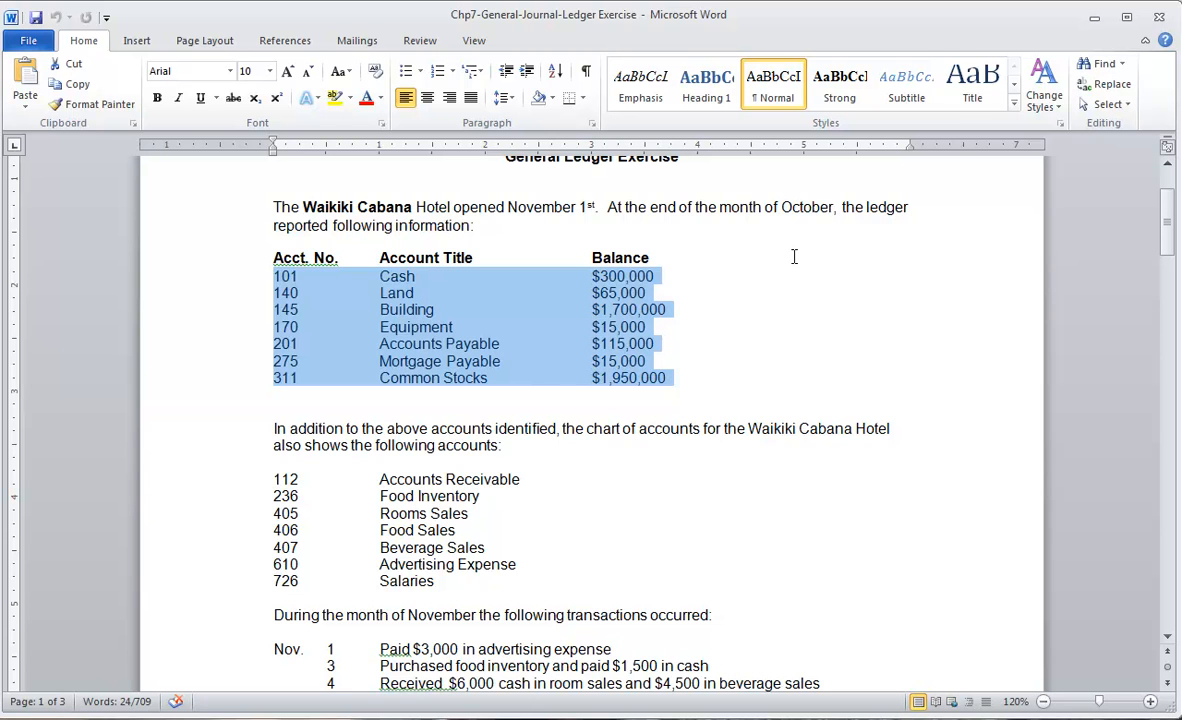
left_click(250, 718)
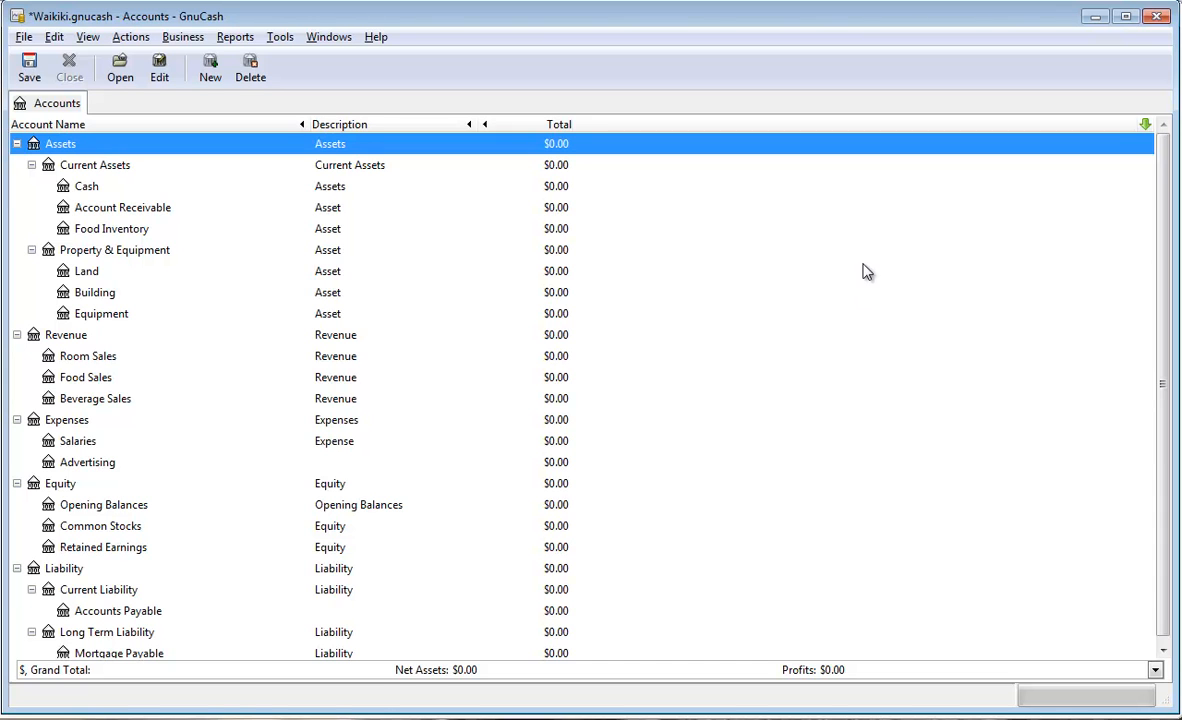
Open the Cash account's register and start an entry dated 11/01/2013 with the description Balance.
left_click(96, 188)
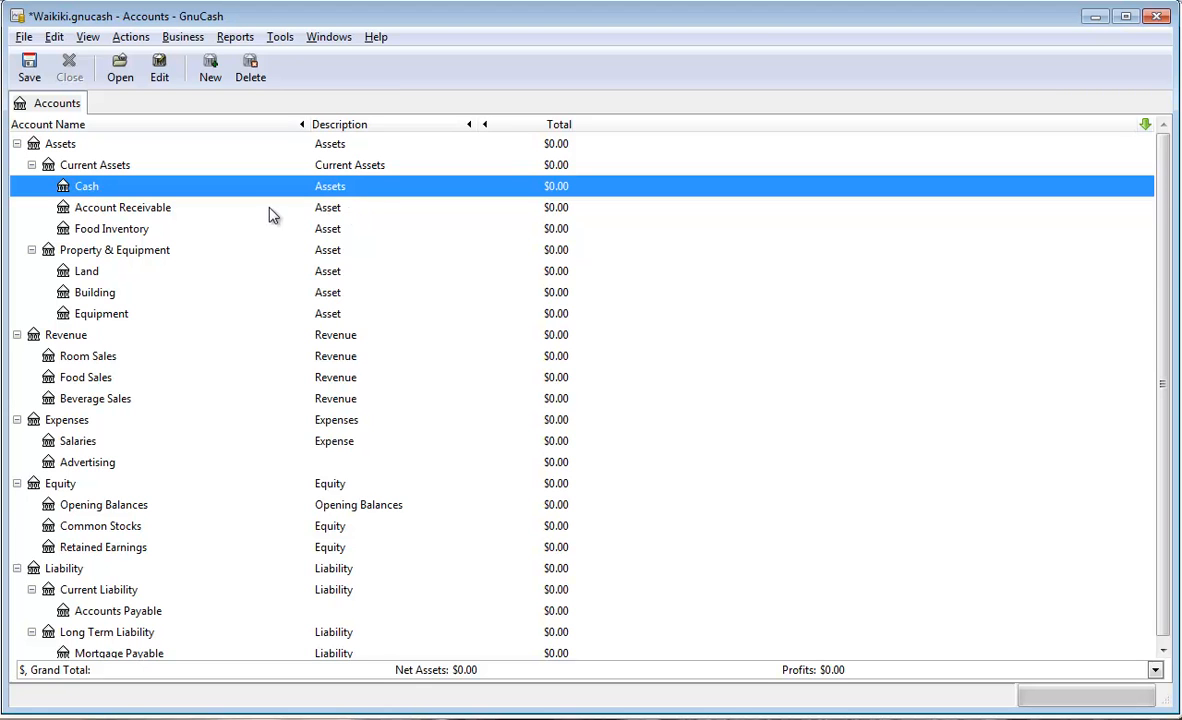
double_click(110, 188)
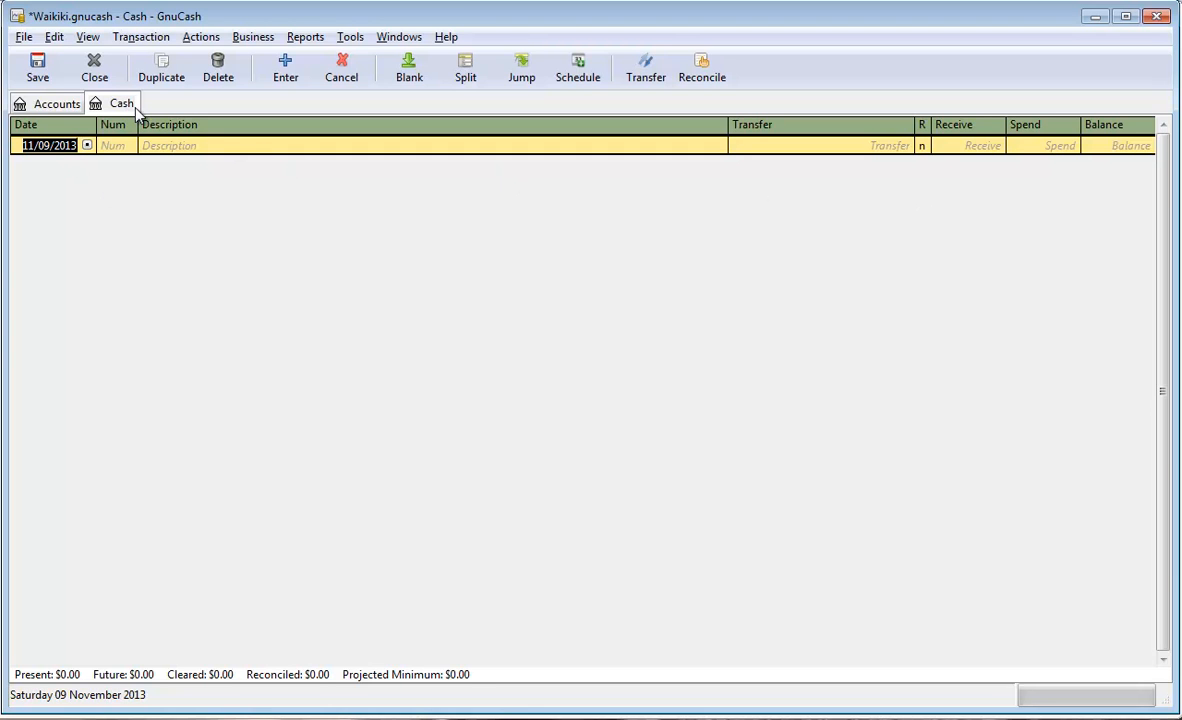
left_click(51, 148)
key("BackSpace")
type("1")
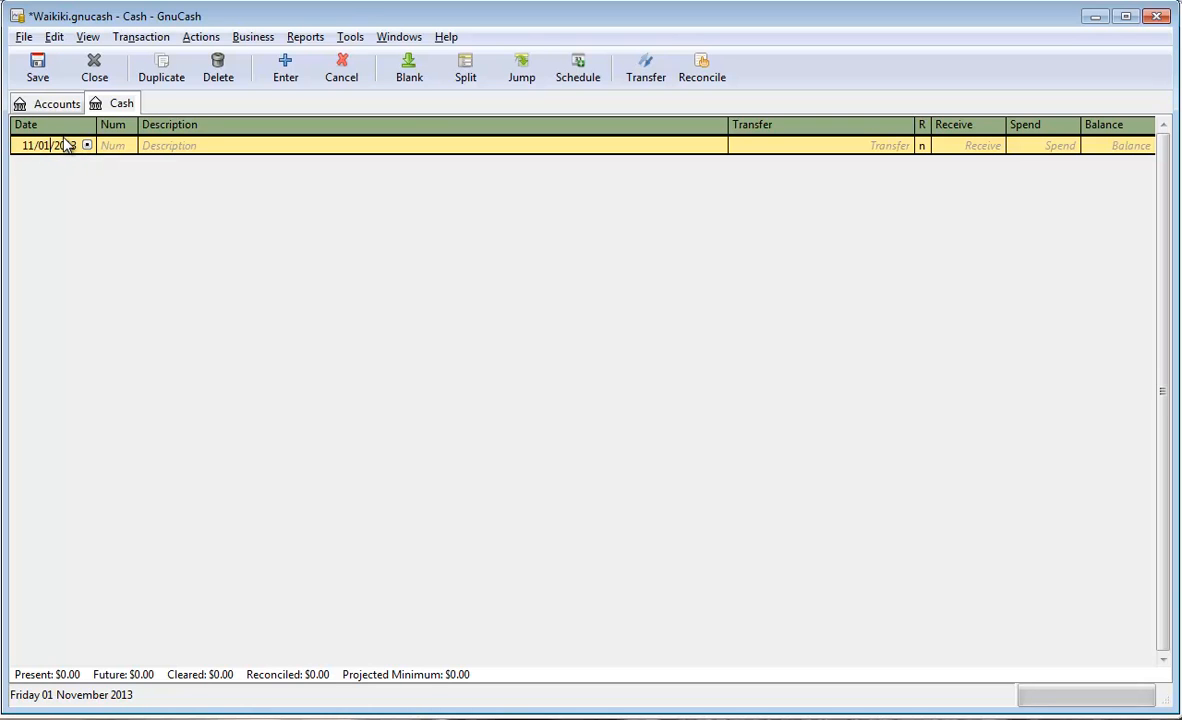
left_click(169, 146)
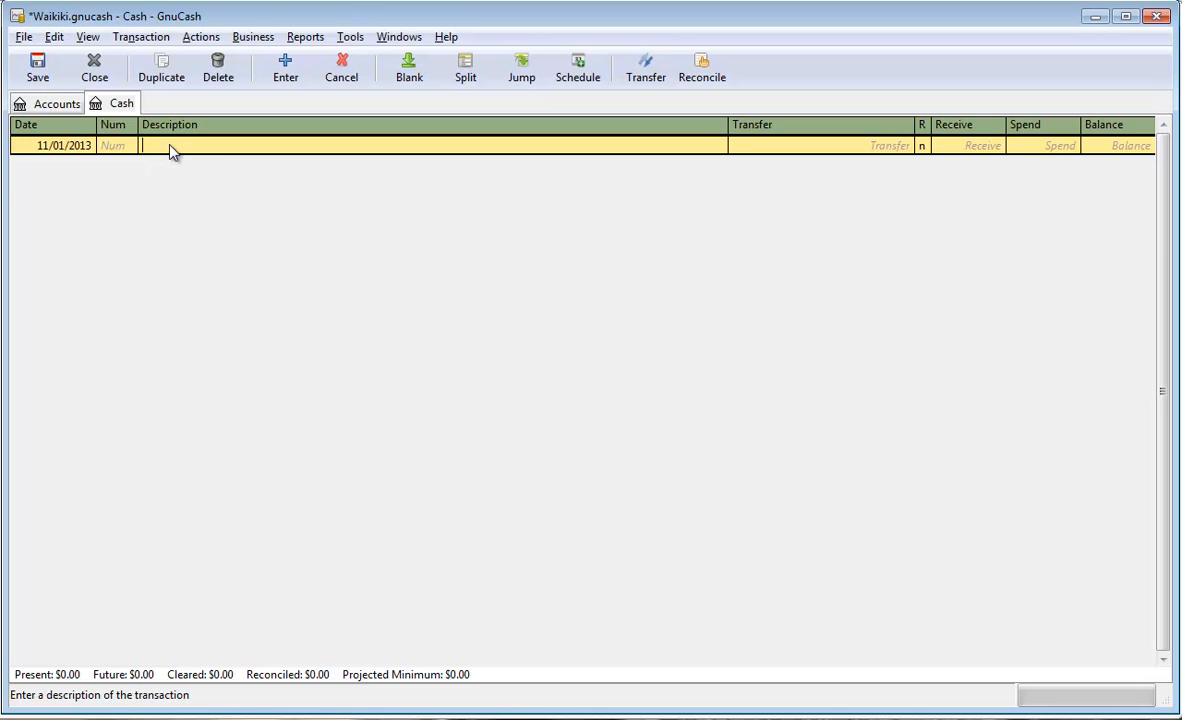
type("Balance")
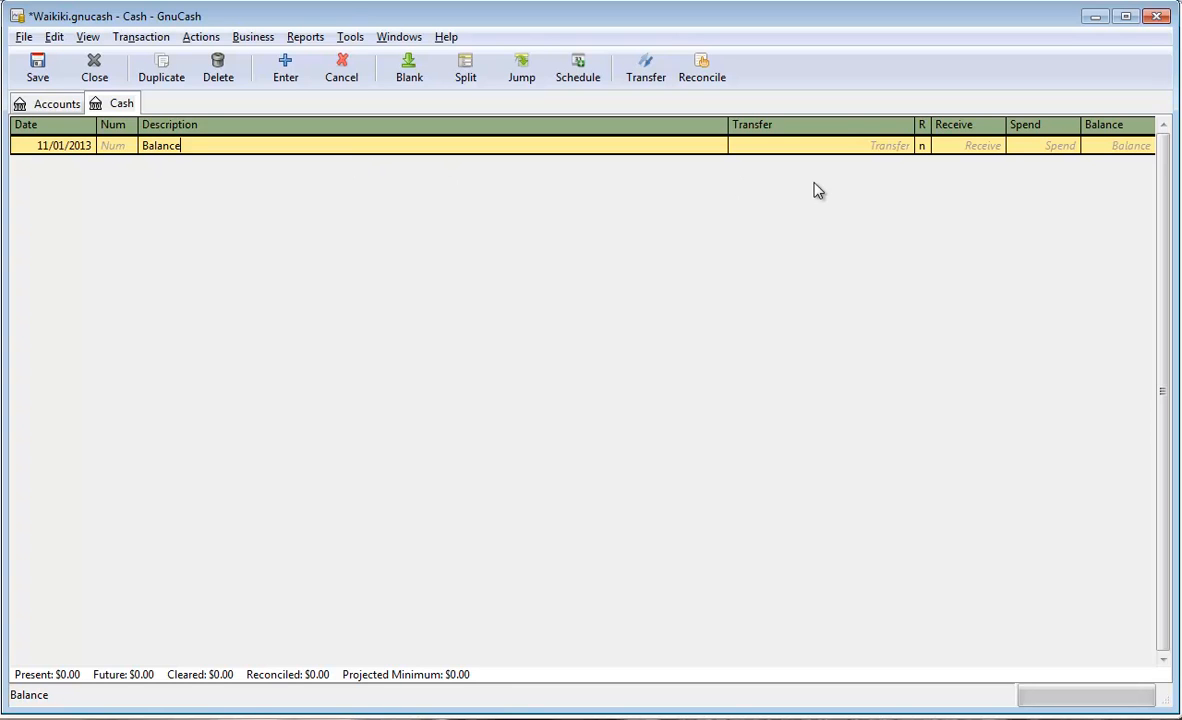
Set the Cash entry's transfer account to Equity:Opening Balances, enter 300000 as received, and record the transaction.
left_click(905, 147)
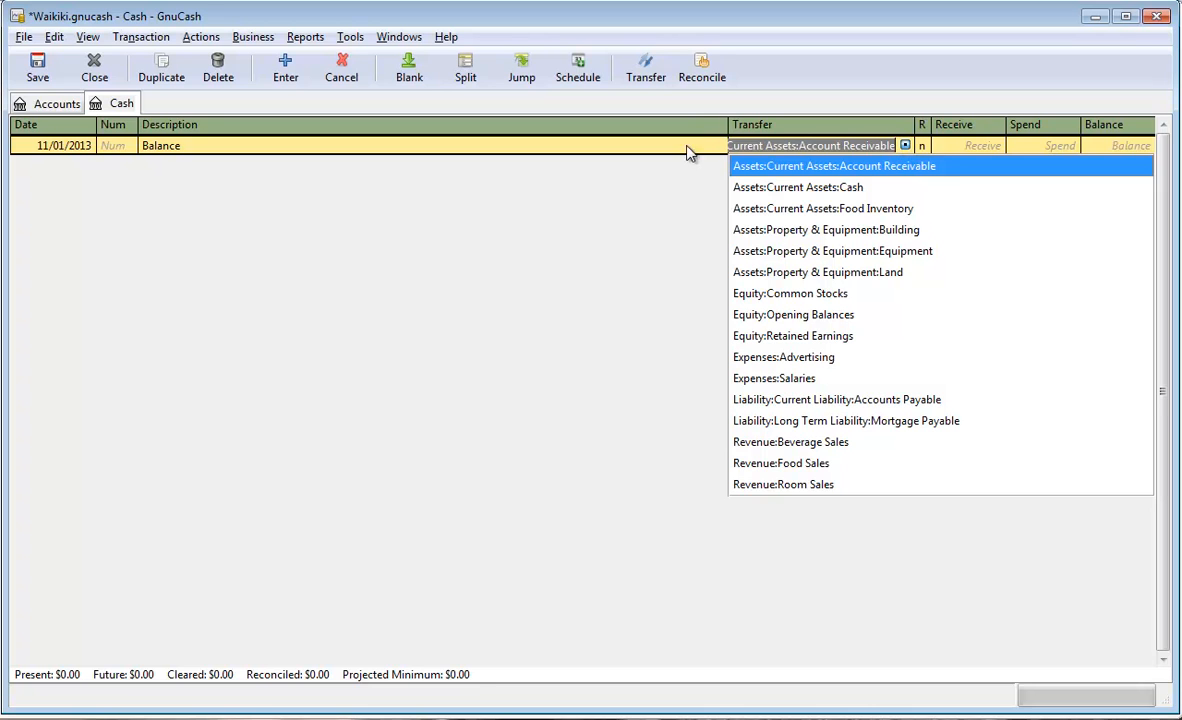
left_click(843, 146)
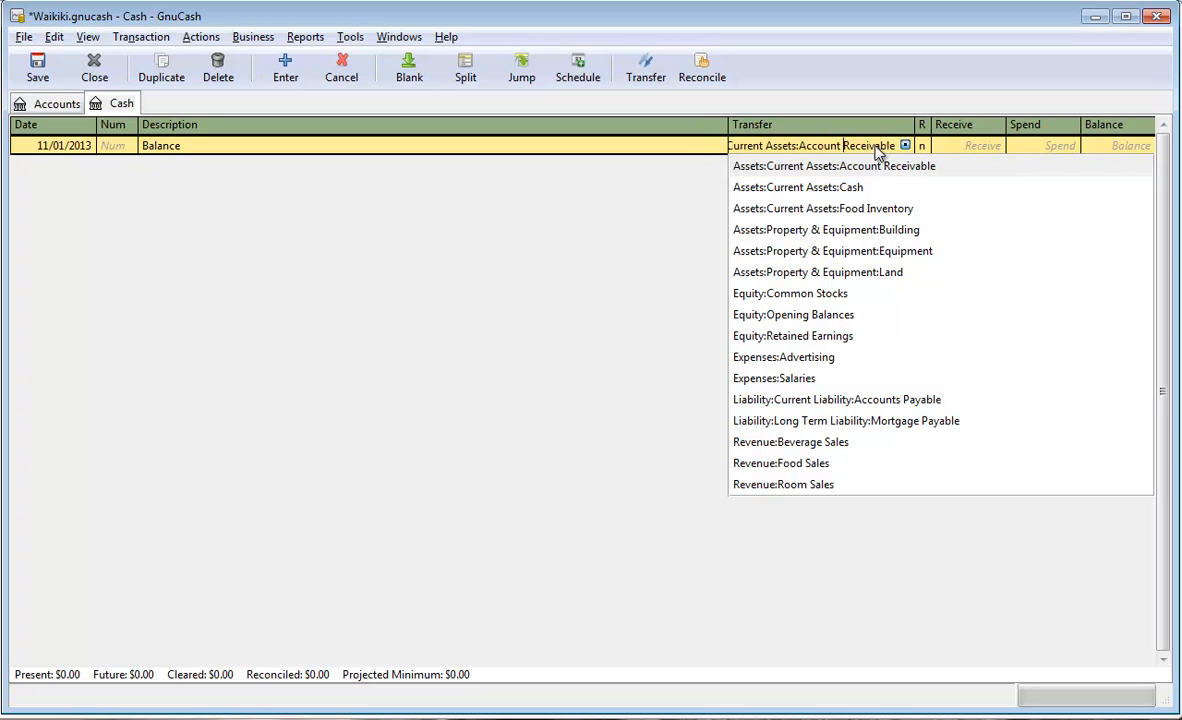
left_click(906, 146)
left_click(906, 146)
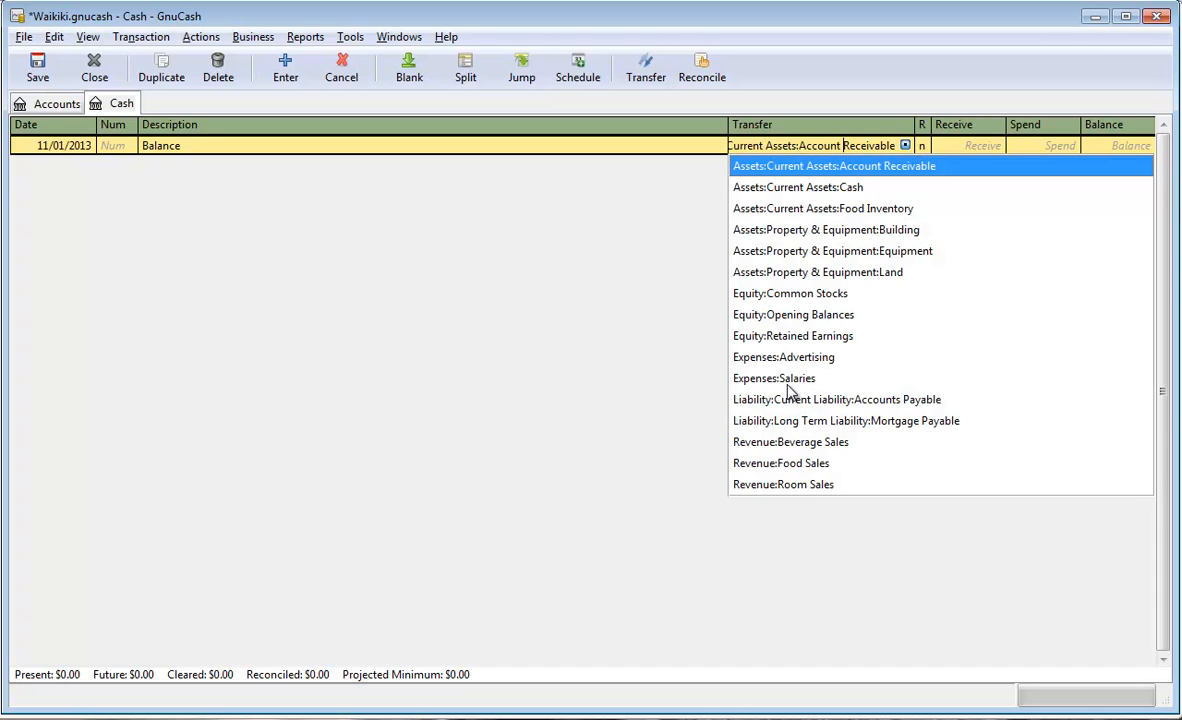
left_click(800, 322)
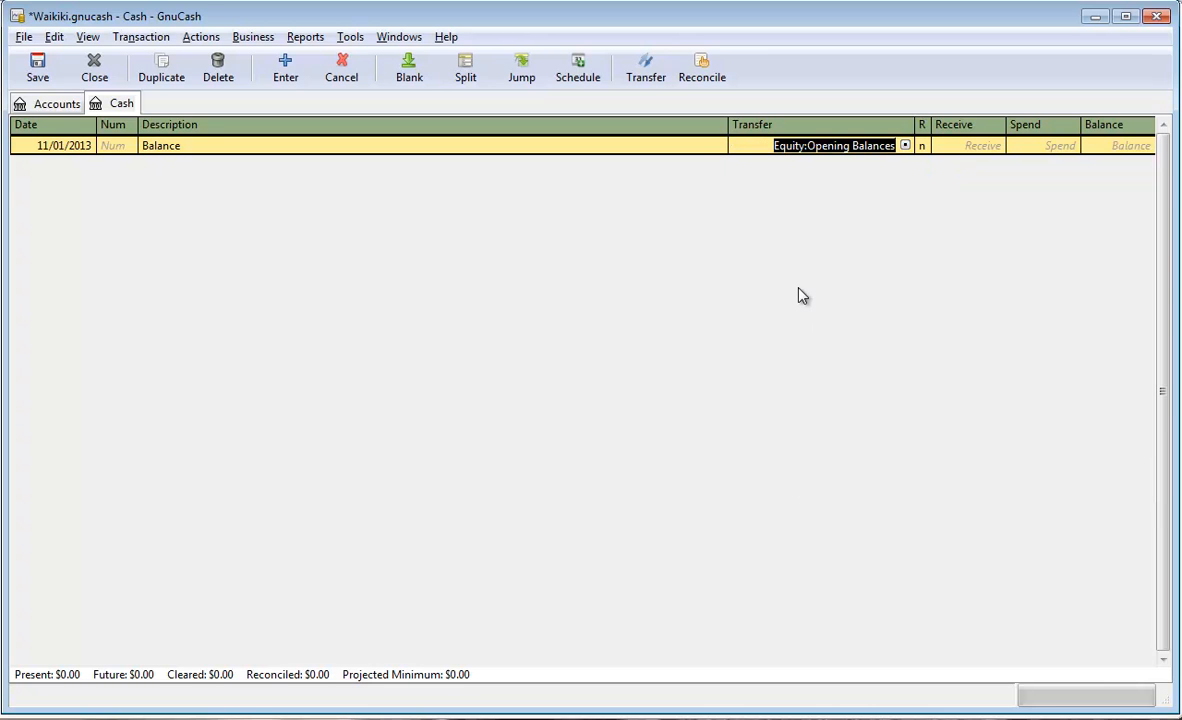
key("Tab")
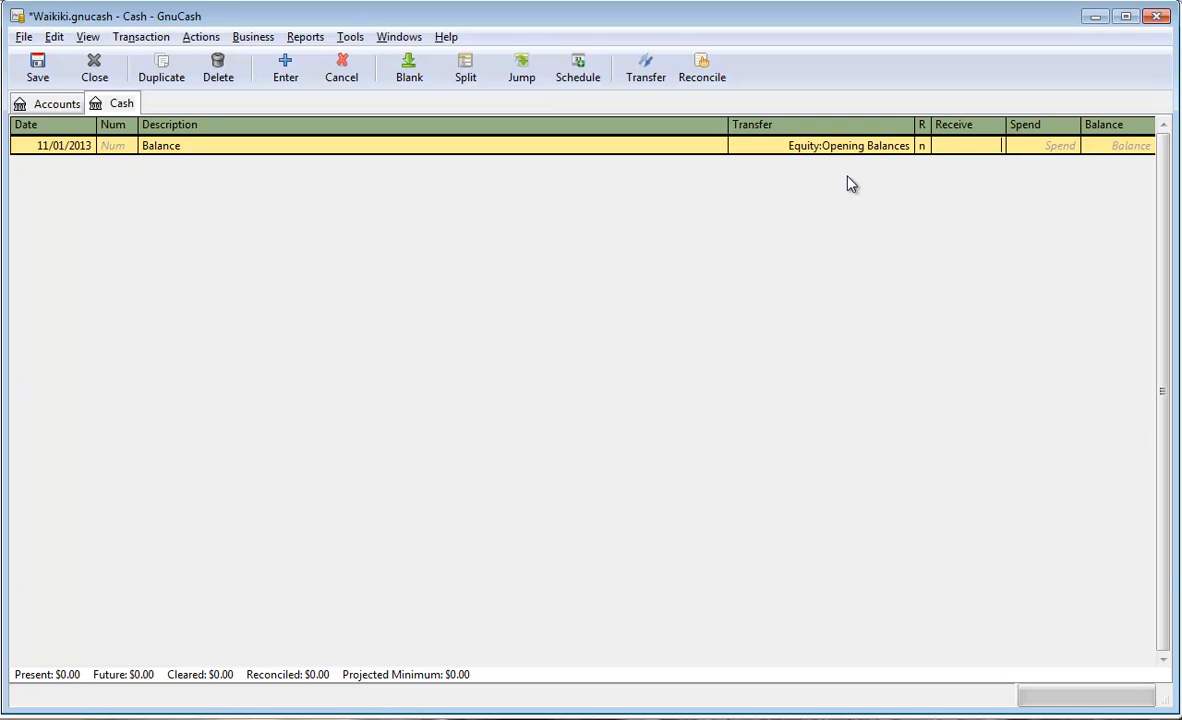
type("300")
type("000")
key("Return")
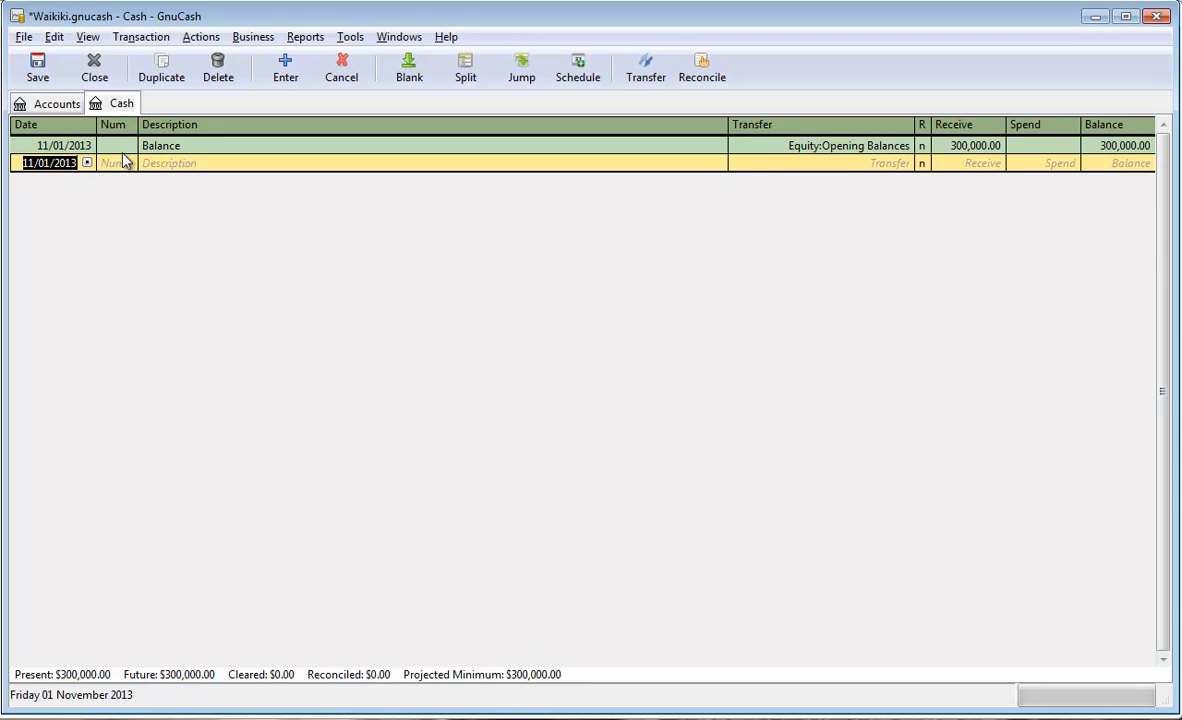
Check the account totals in the chart of accounts and close the Cash register.
left_click(58, 106)
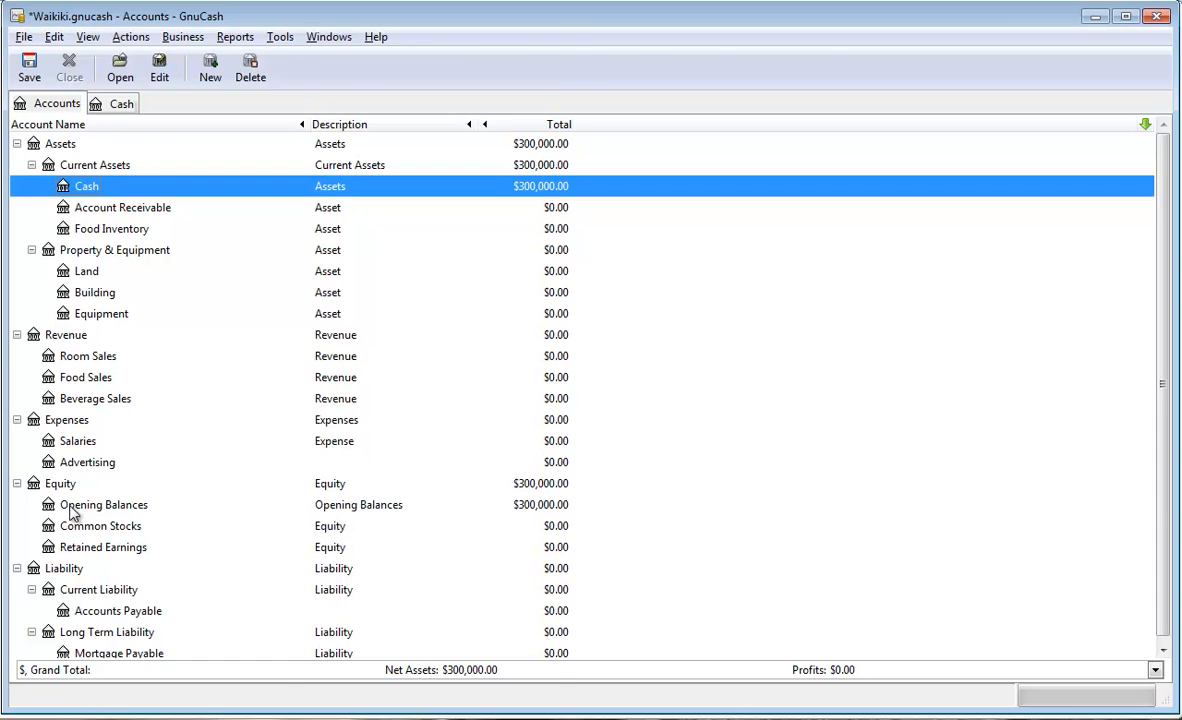
left_click(114, 106)
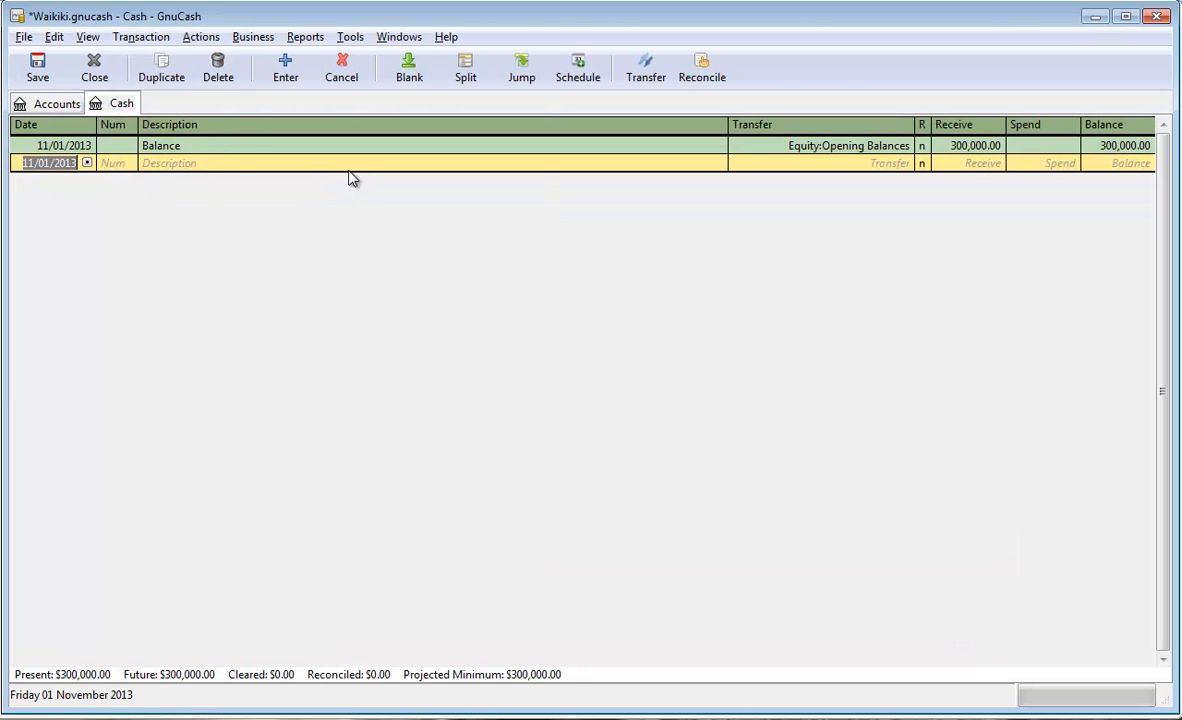
left_click(99, 72)
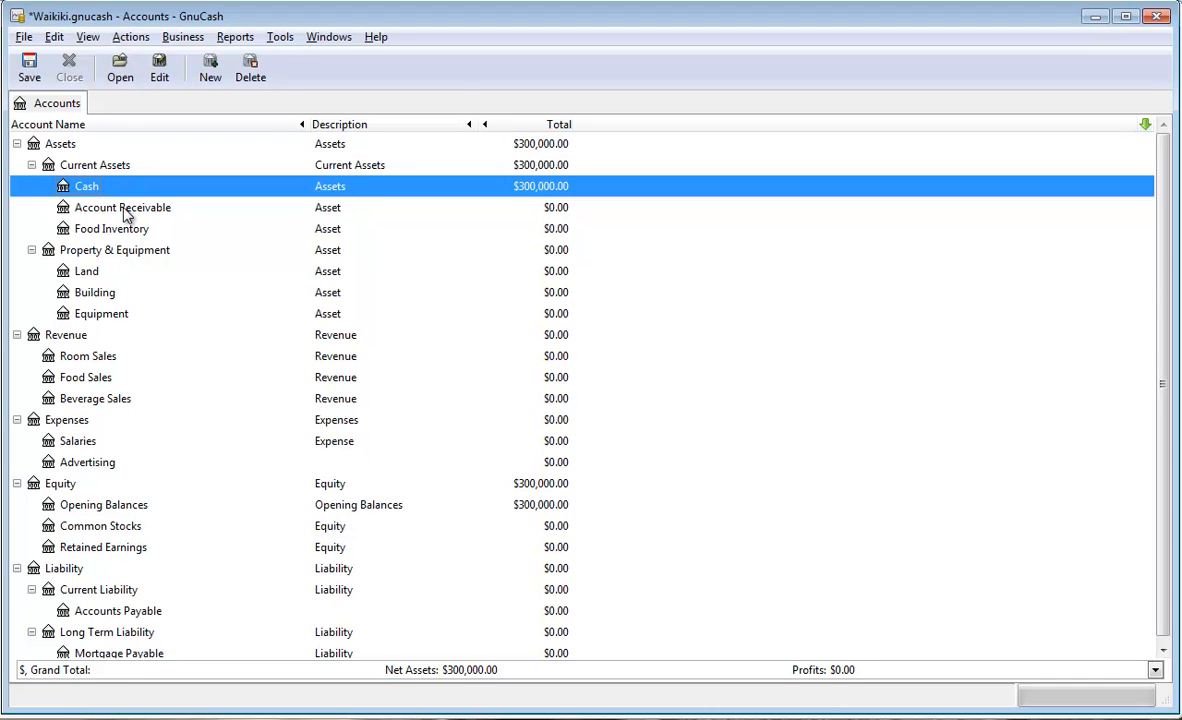
Open the Land account's register and start an entry dated 11/01/2013 with the description Balance.
double_click(90, 273)
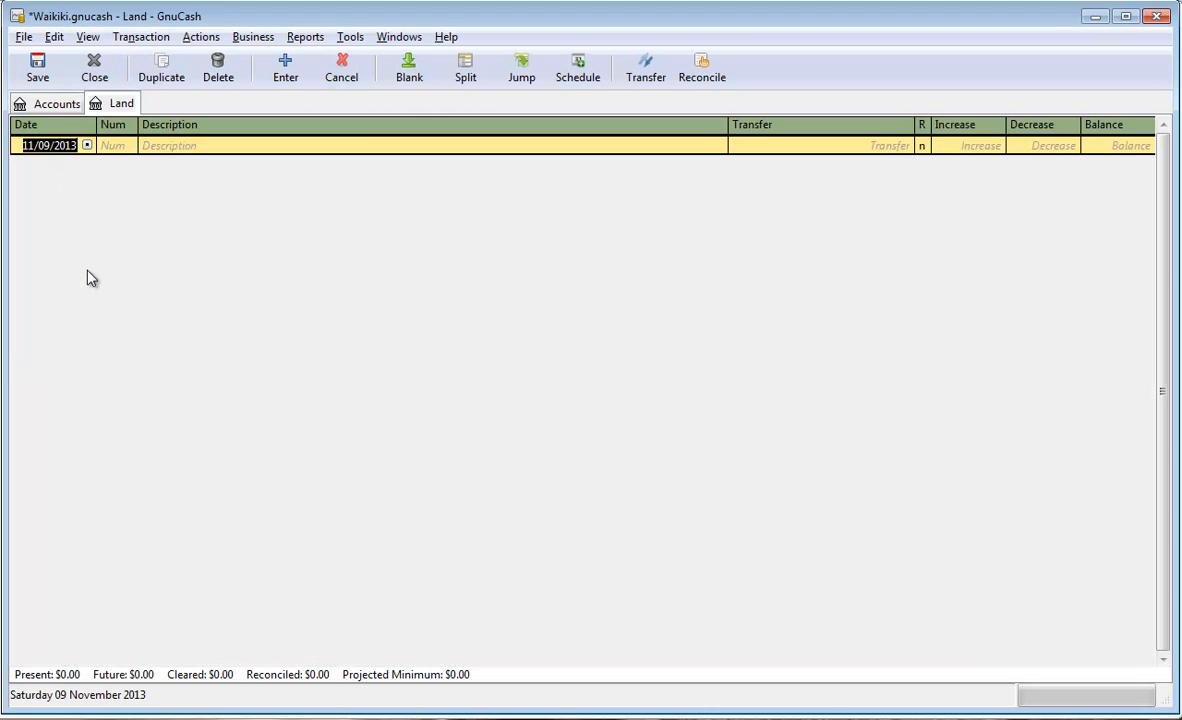
left_click(45, 147)
key("BackSpace")
type("1")
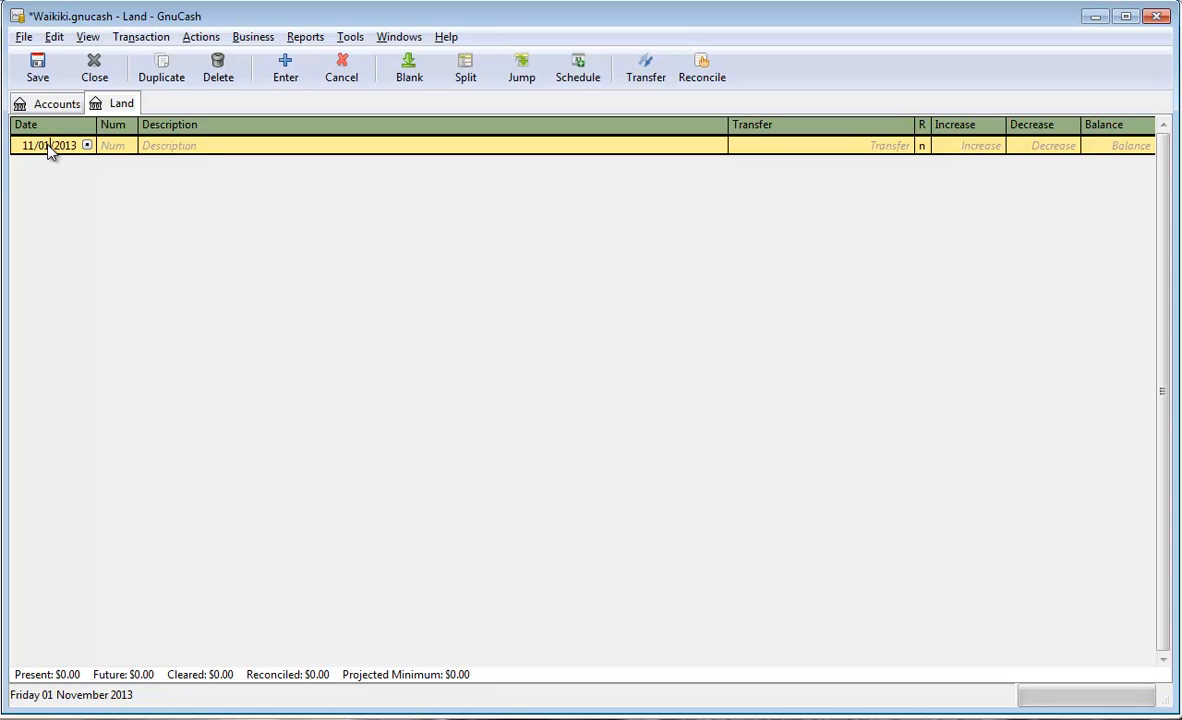
left_click(183, 148)
type("B")
type("alance")
key("Tab")
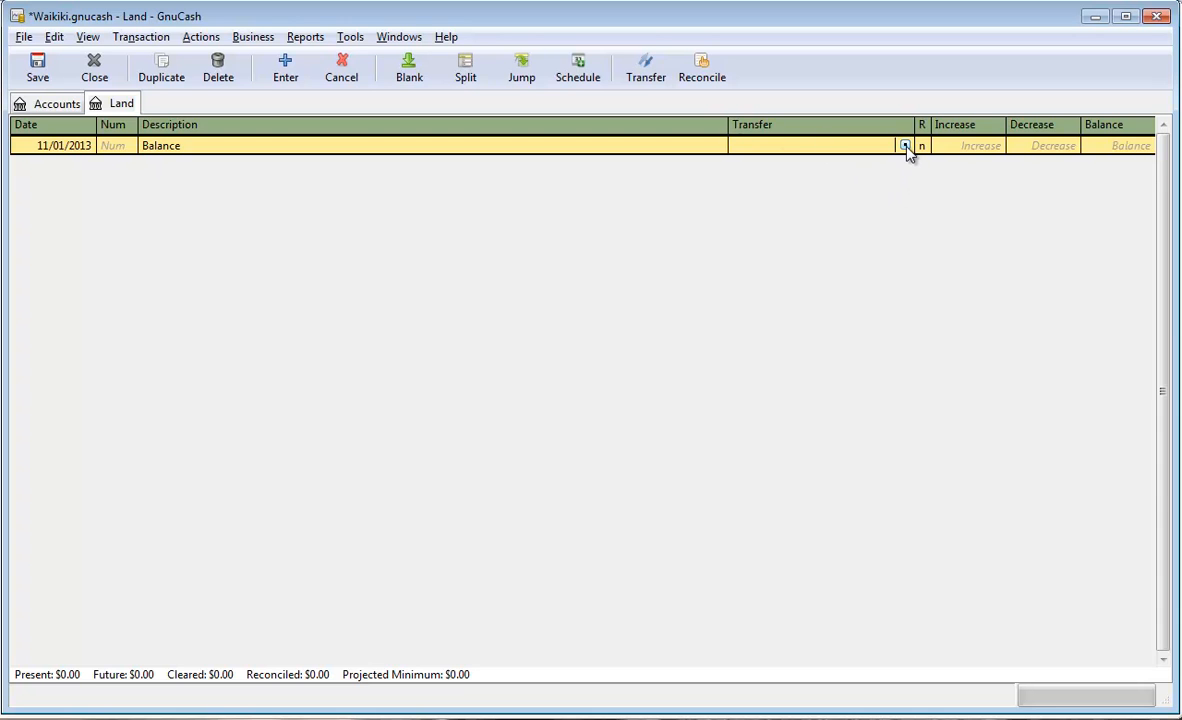
Record the Land entry as a 65,000 increase transferred from Equity:Opening Balances and close the register.
left_click(905, 146)
left_click(806, 316)
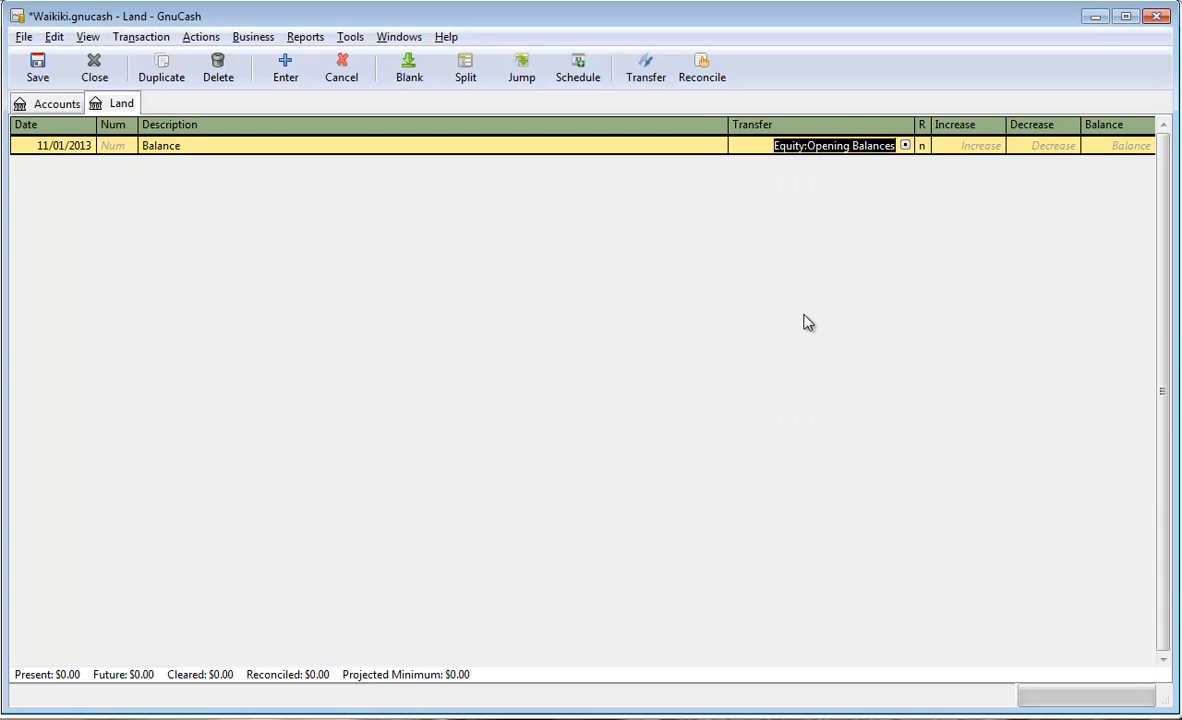
key("Tab")
type("65")
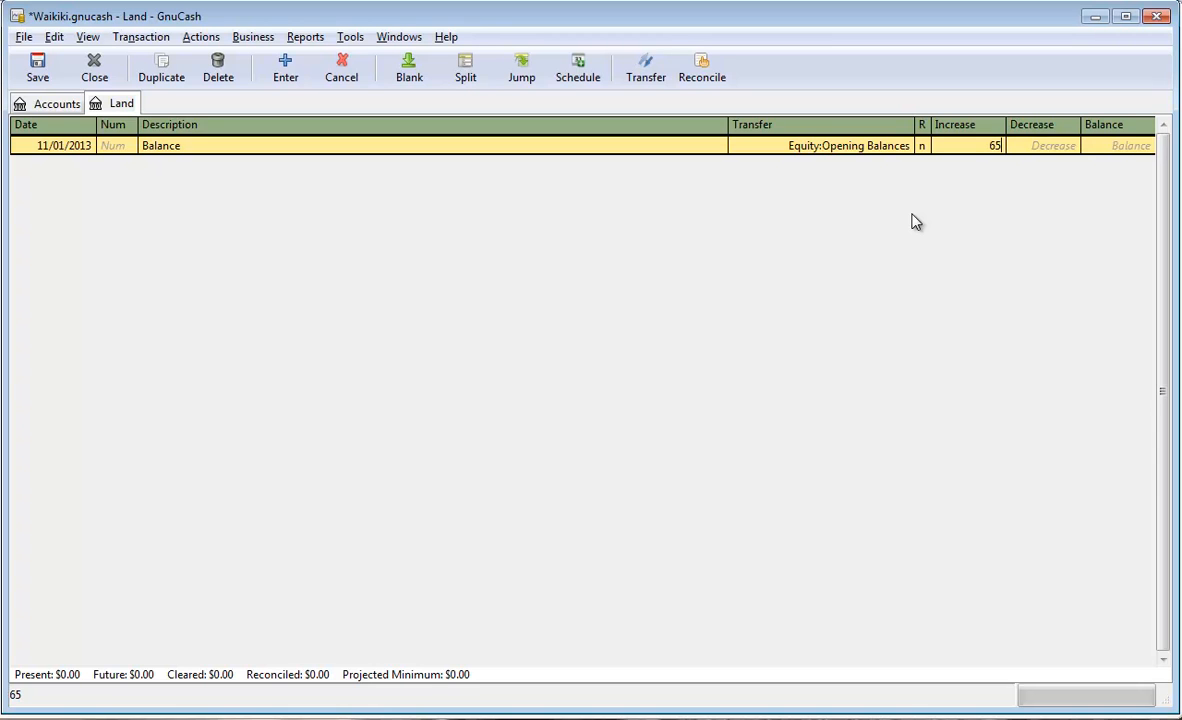
type(",000")
key("Tab")
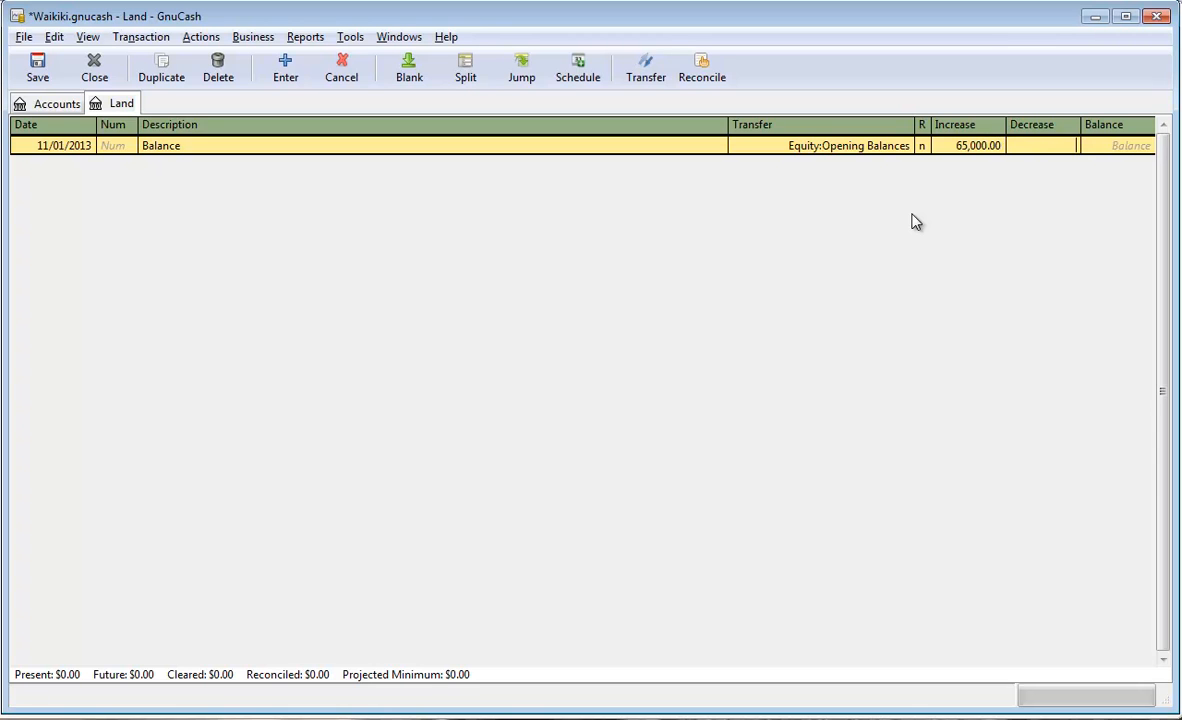
key("Return")
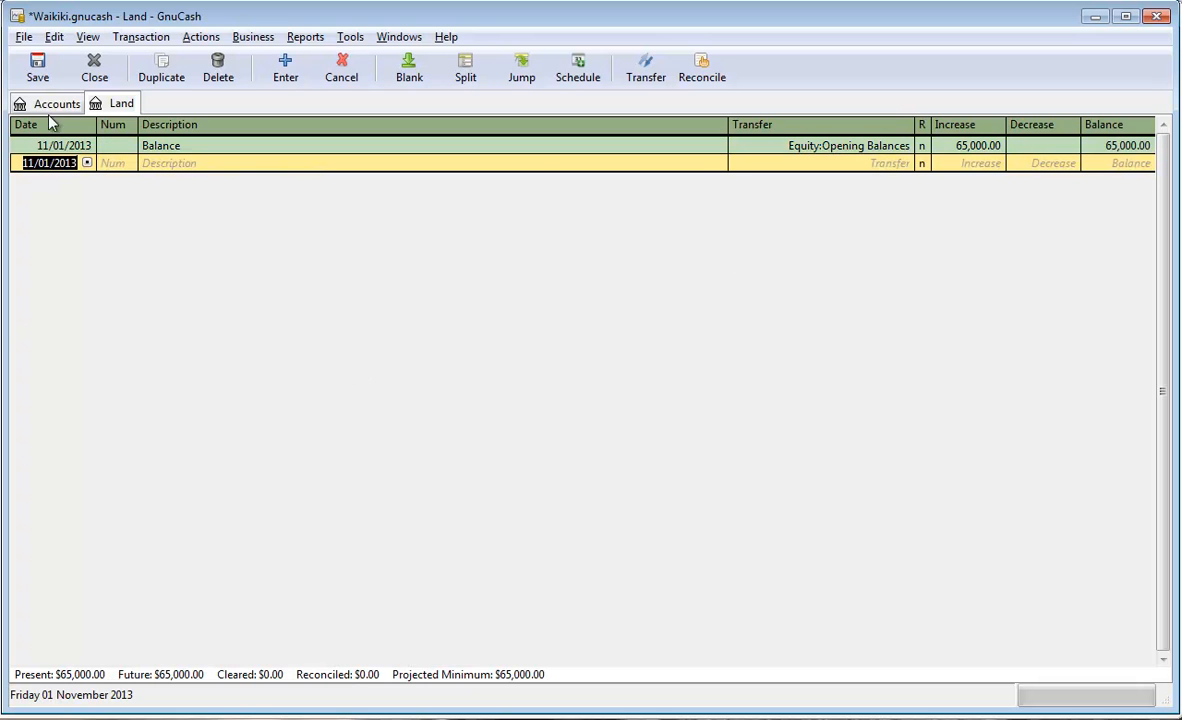
left_click(95, 80)
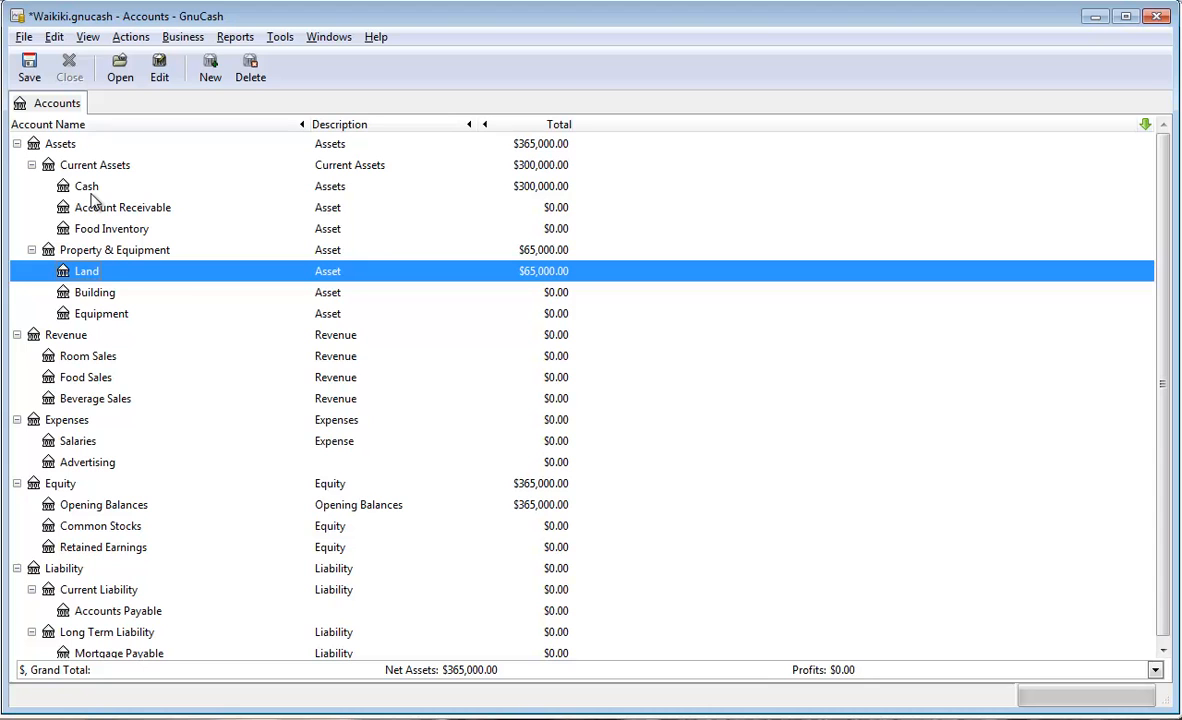
Open the Building account's register and start an entry dated 11/01/2013 with the description Balance.
double_click(88, 300)
left_click(48, 146)
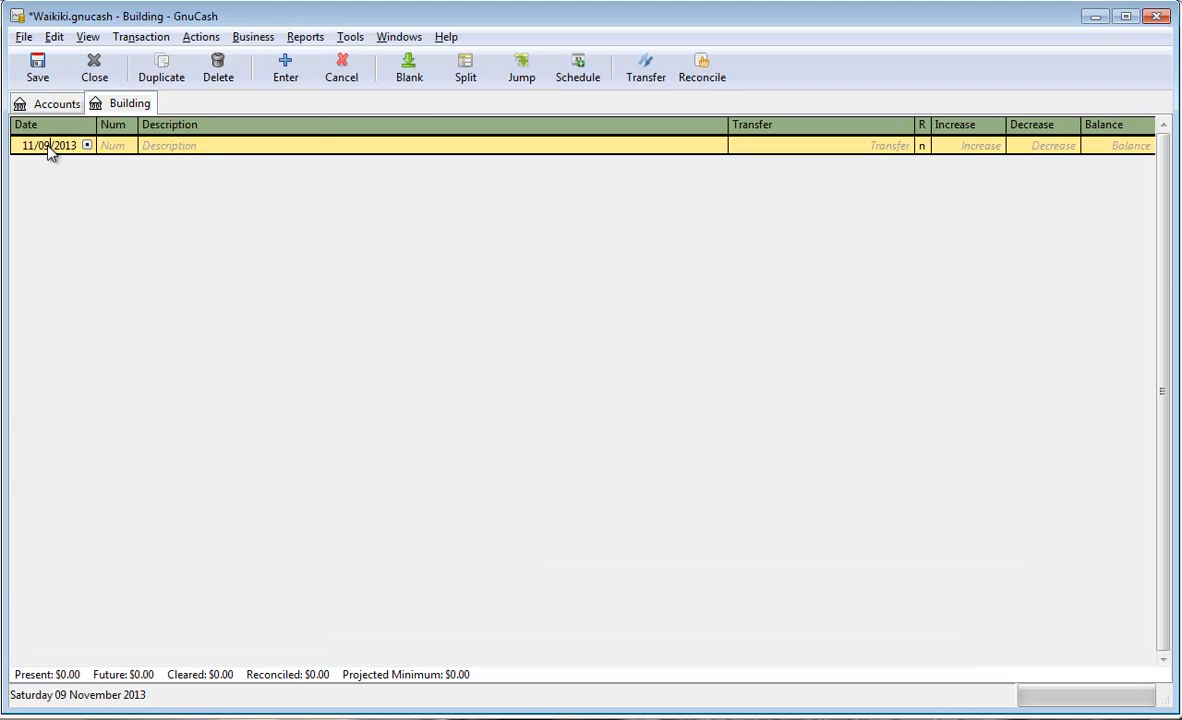
key("BackSpace")
type("1")
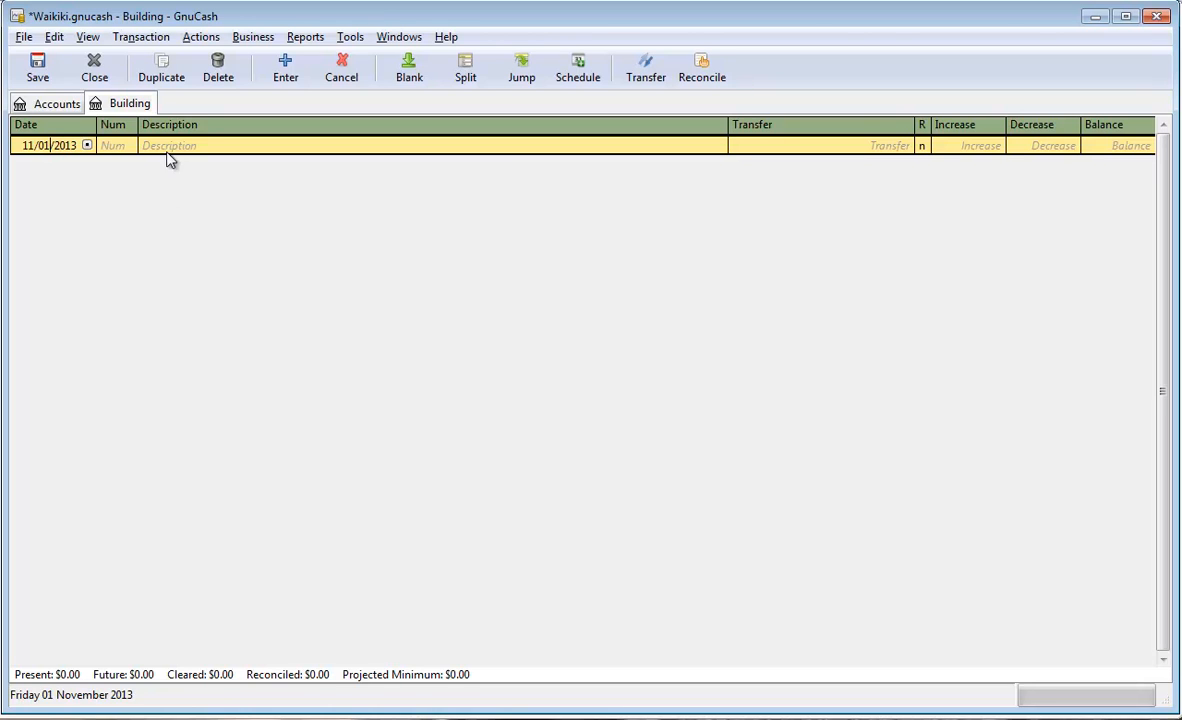
left_click(168, 148)
type("Balance")
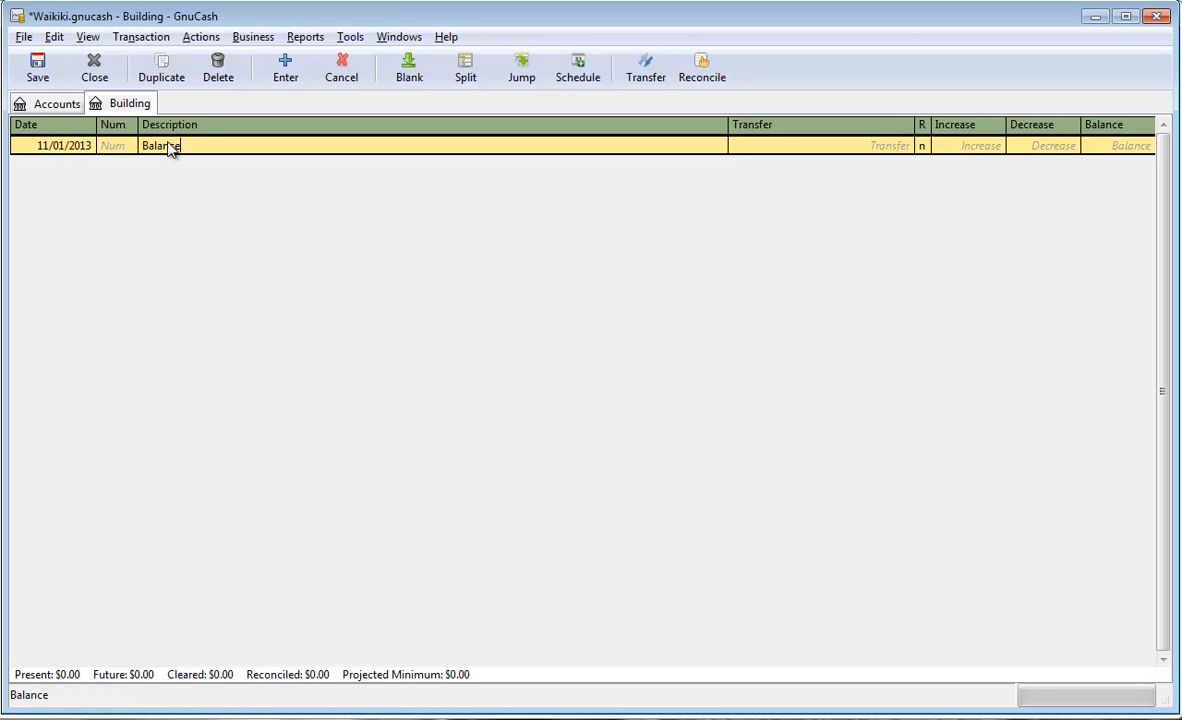
Record the Building entry as a 1,700,000 increase transferred from Equity:Opening Balances and close the register.
key("Tab")
left_click(906, 146)
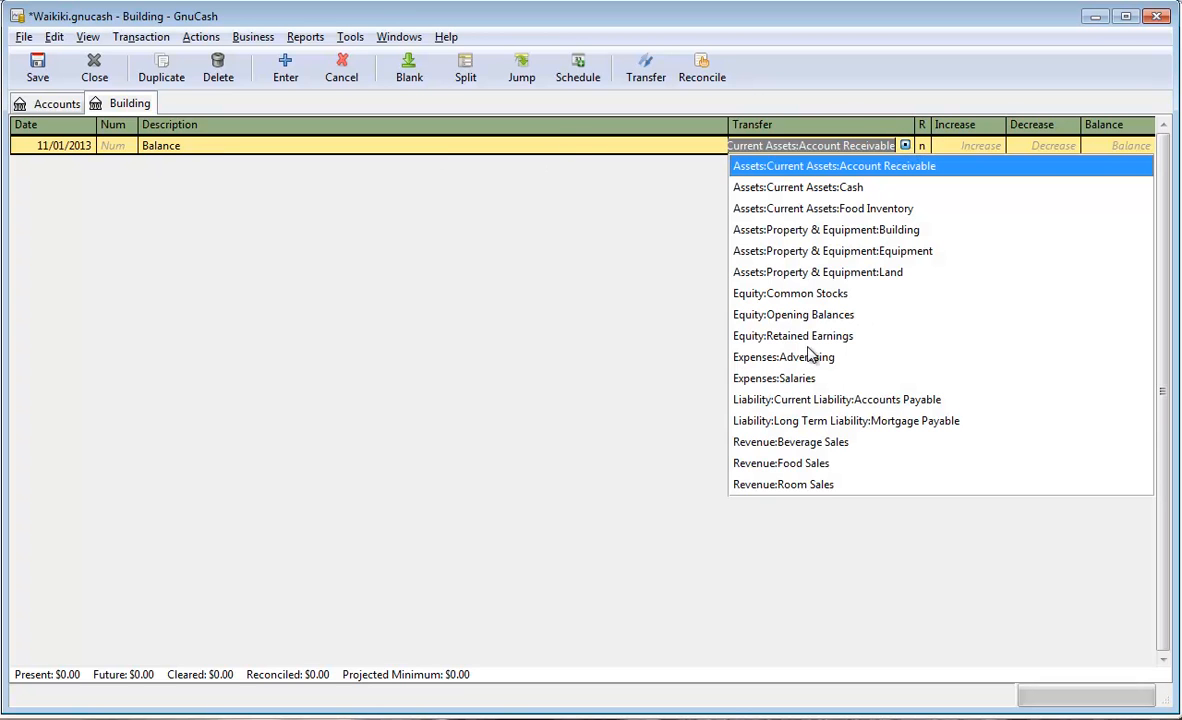
left_click(750, 316)
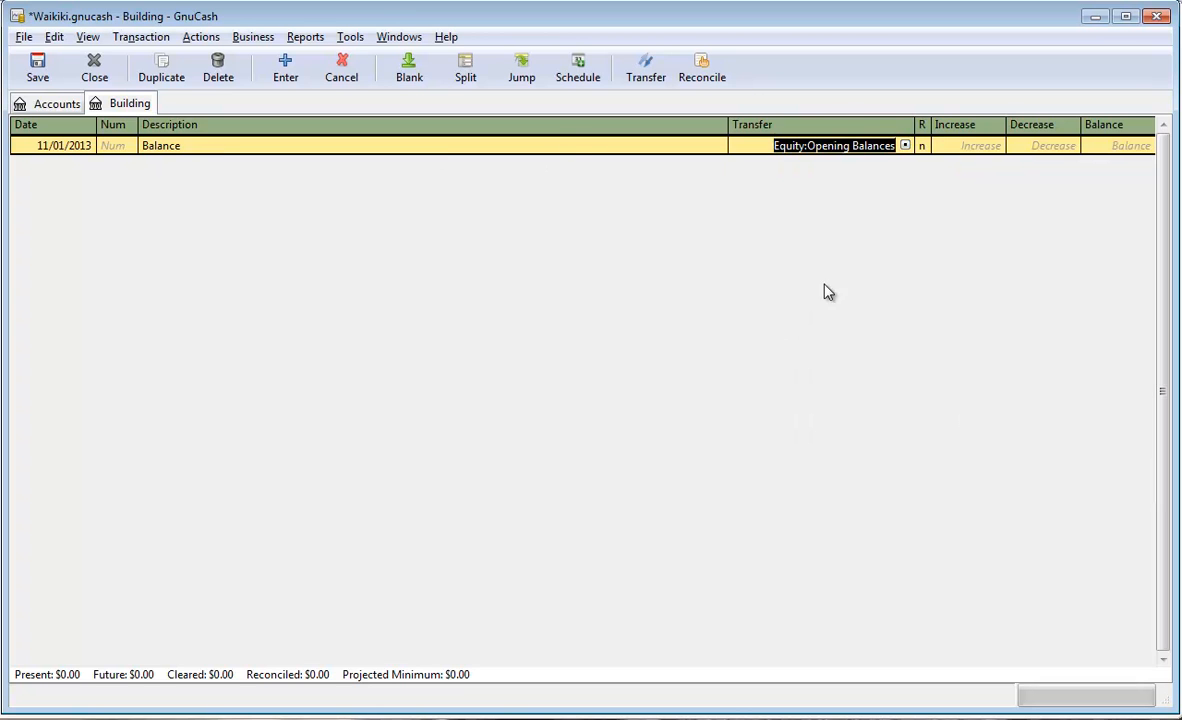
left_click(955, 146)
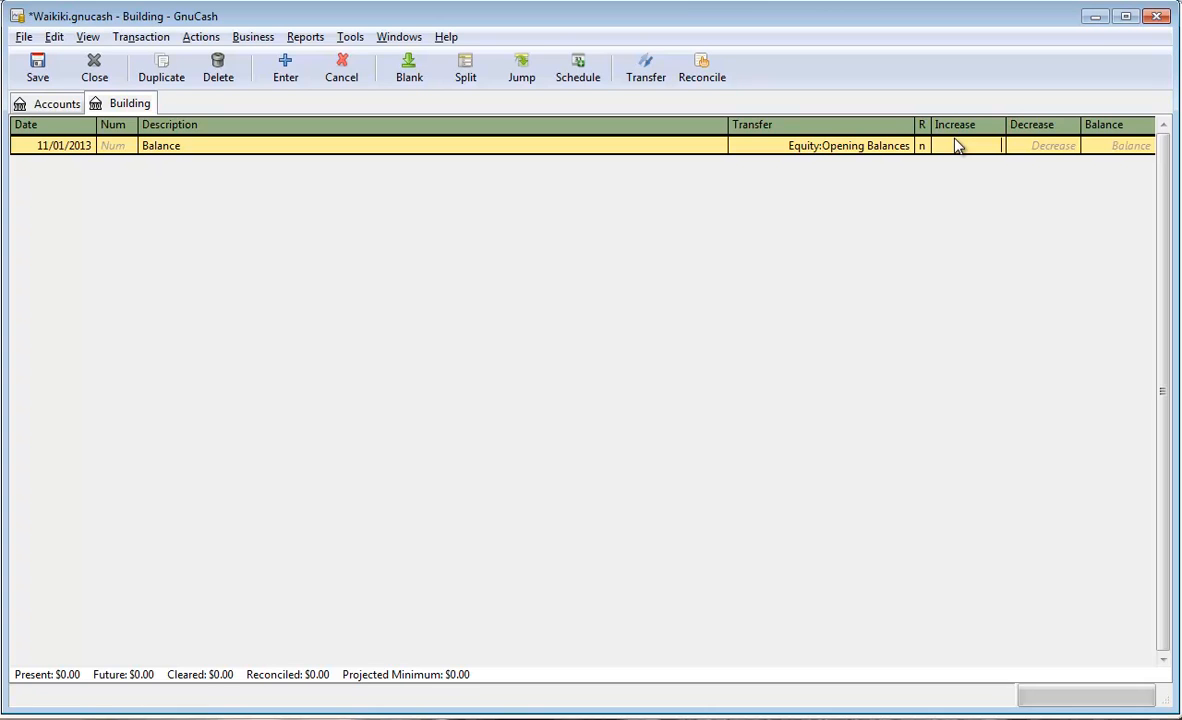
type("17000000")
key("Left")
key("Left")
key("Left")
key("Left")
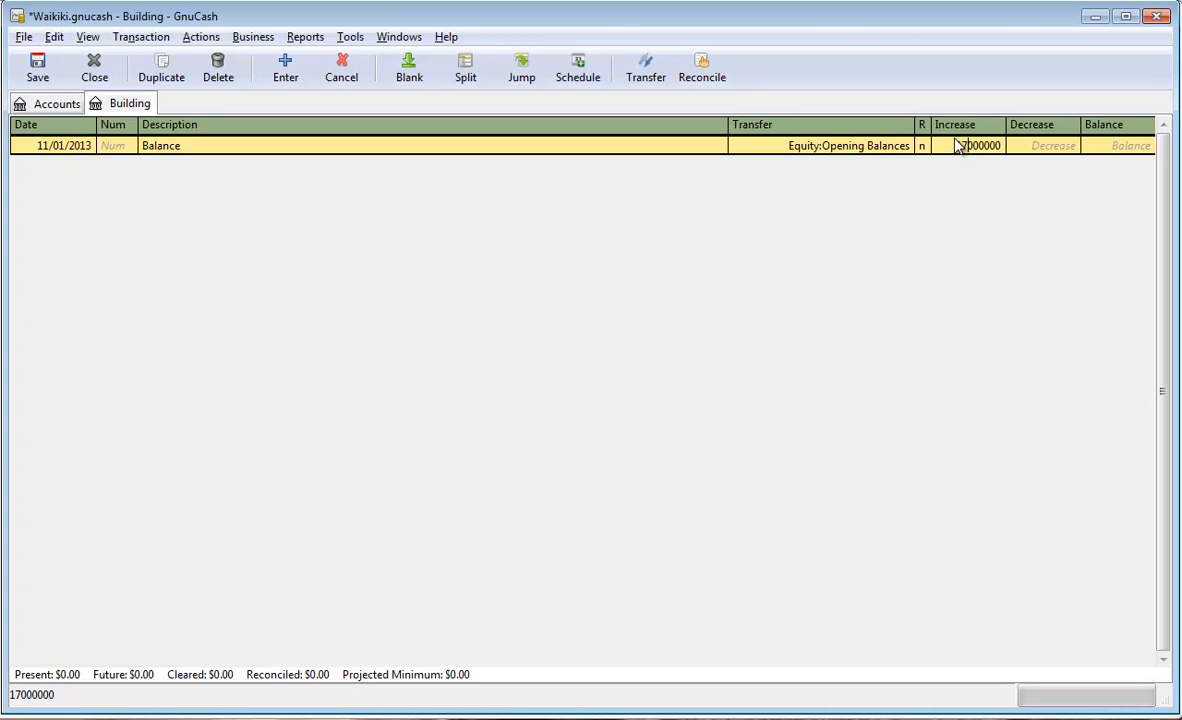
key("Delete")
key("Return")
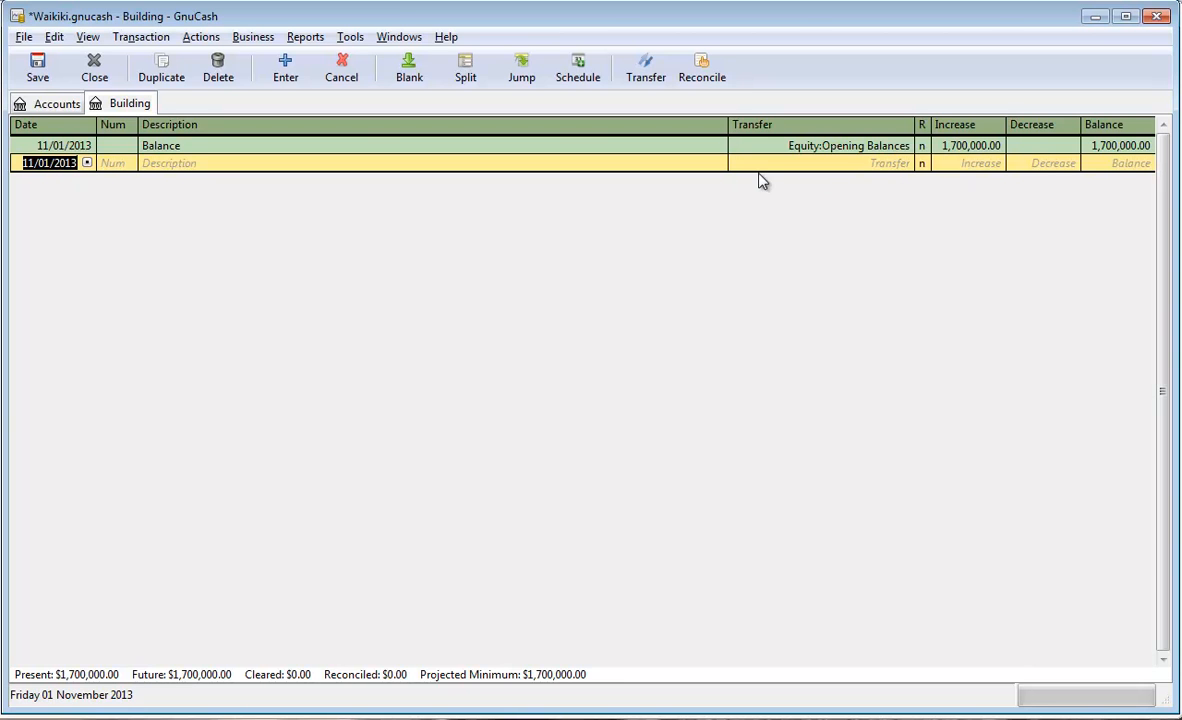
left_click(98, 72)
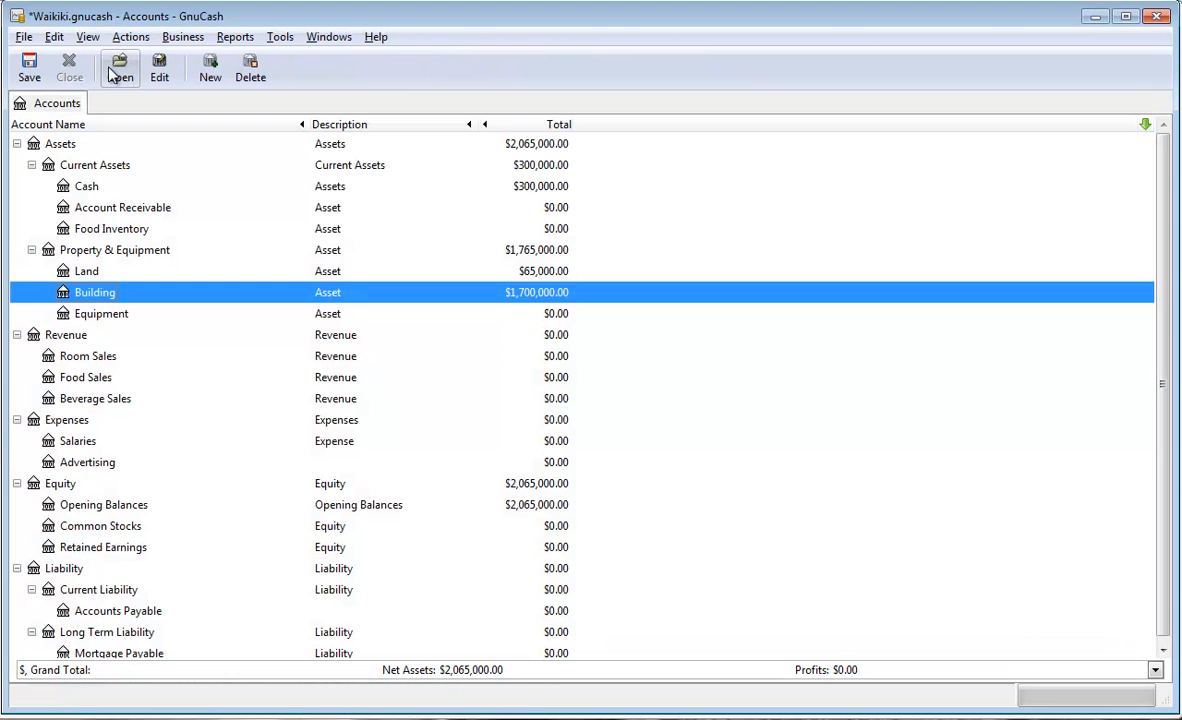
Open the Equipment account's register and start an entry dated 11/01/2013 with the description Balance.
double_click(115, 313)
left_click(49, 146)
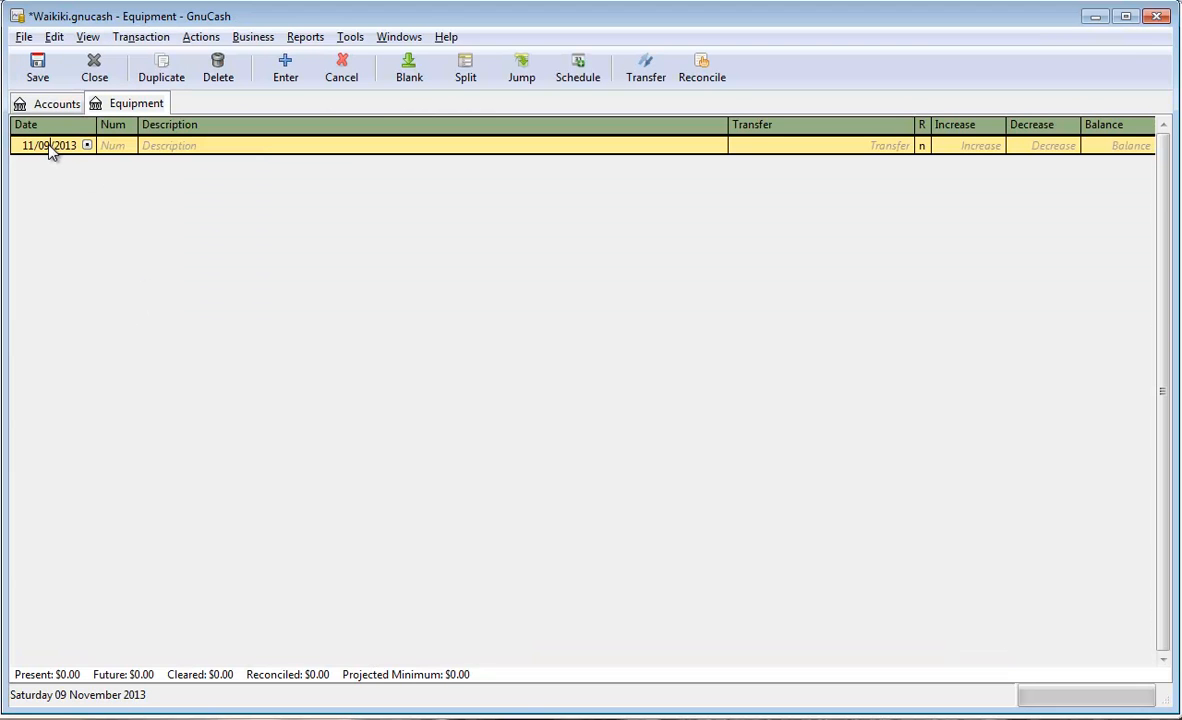
key("BackSpace")
type("1")
key("Tab")
key("Tab")
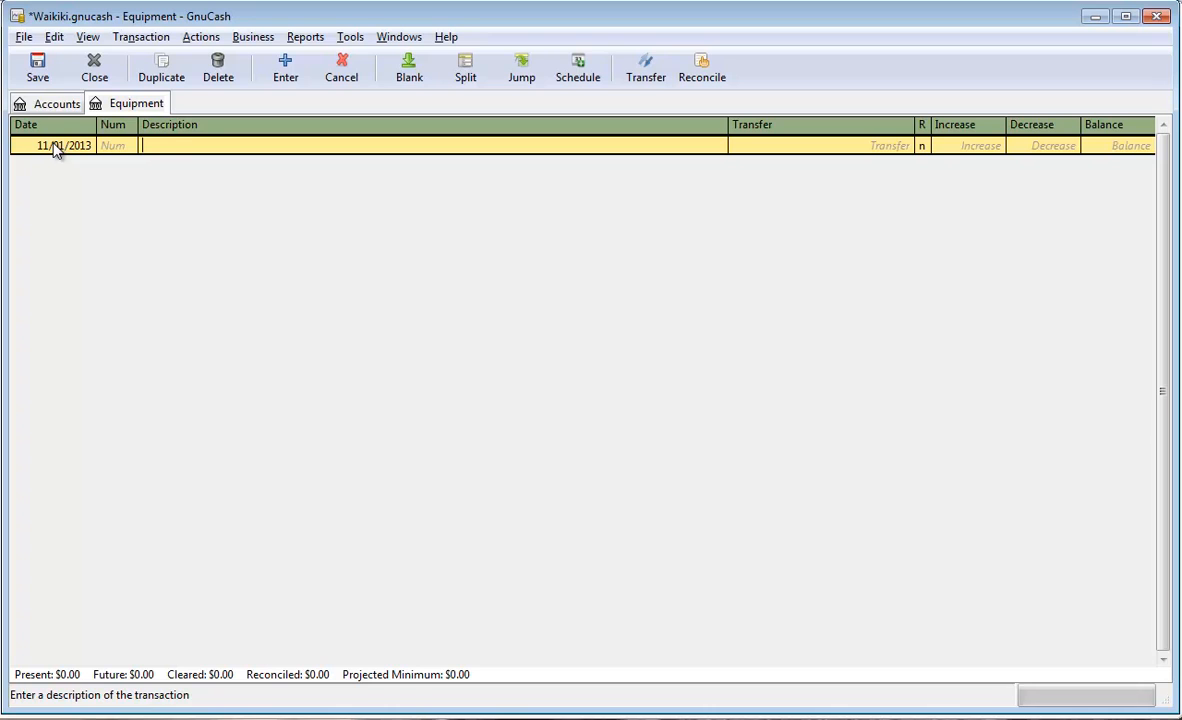
type("Balance")
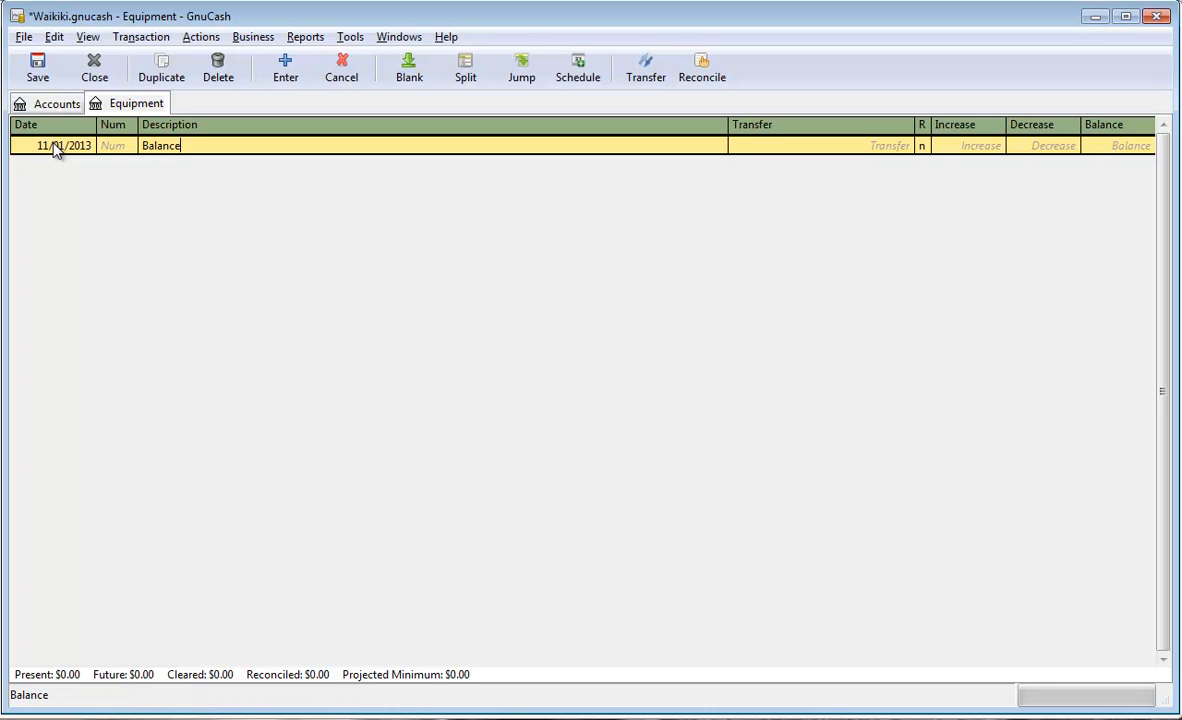
Record the Equipment entry as a 15,000 increase transferred from Equity:Opening Balances and close the register.
key("ctrl+a")
key("Tab")
left_click(838, 140)
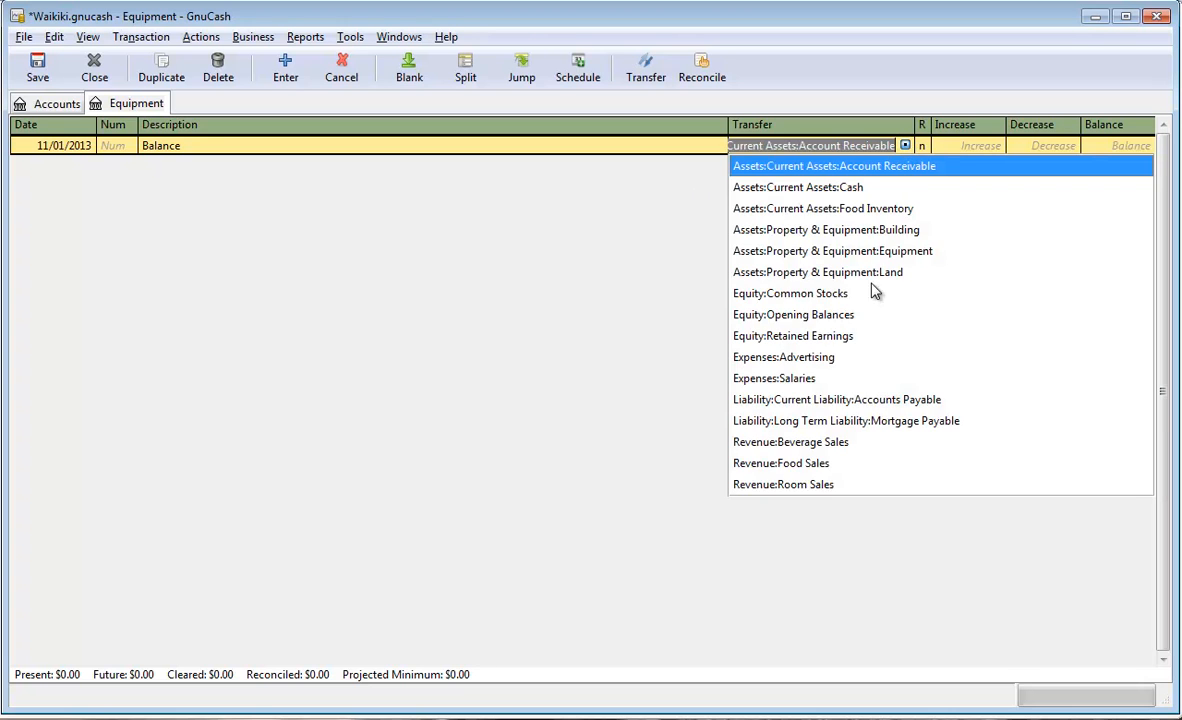
left_click(790, 314)
left_click(977, 150)
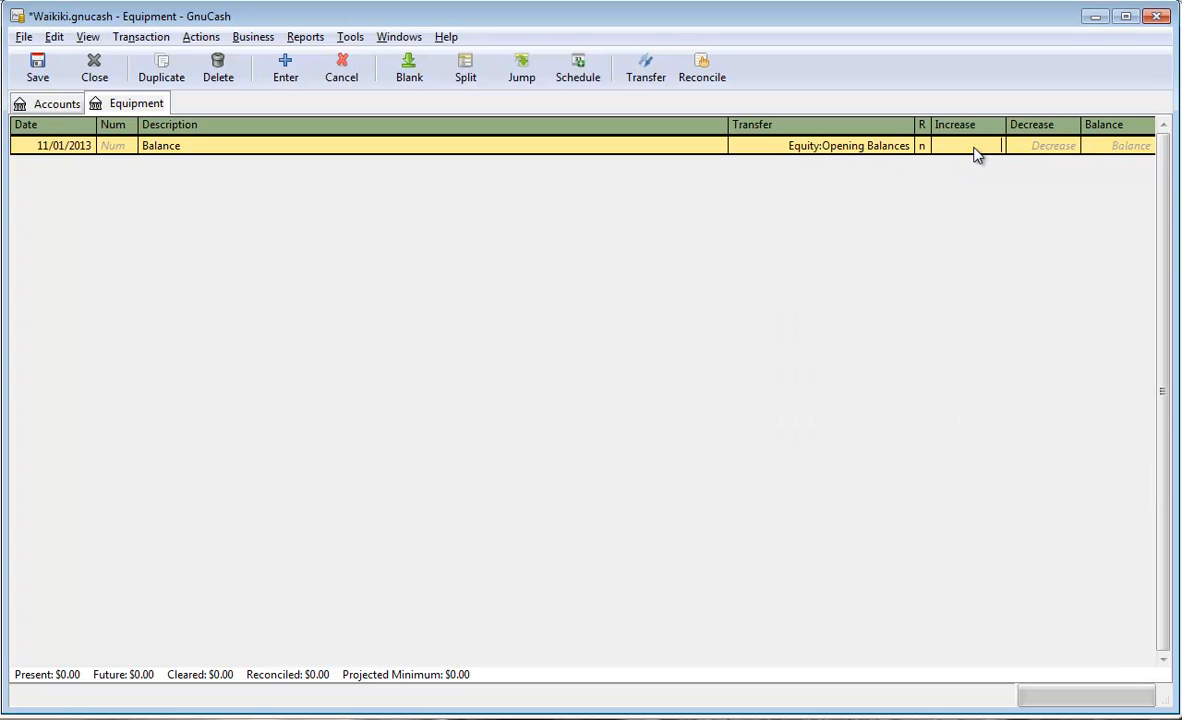
type("15000")
key("Return")
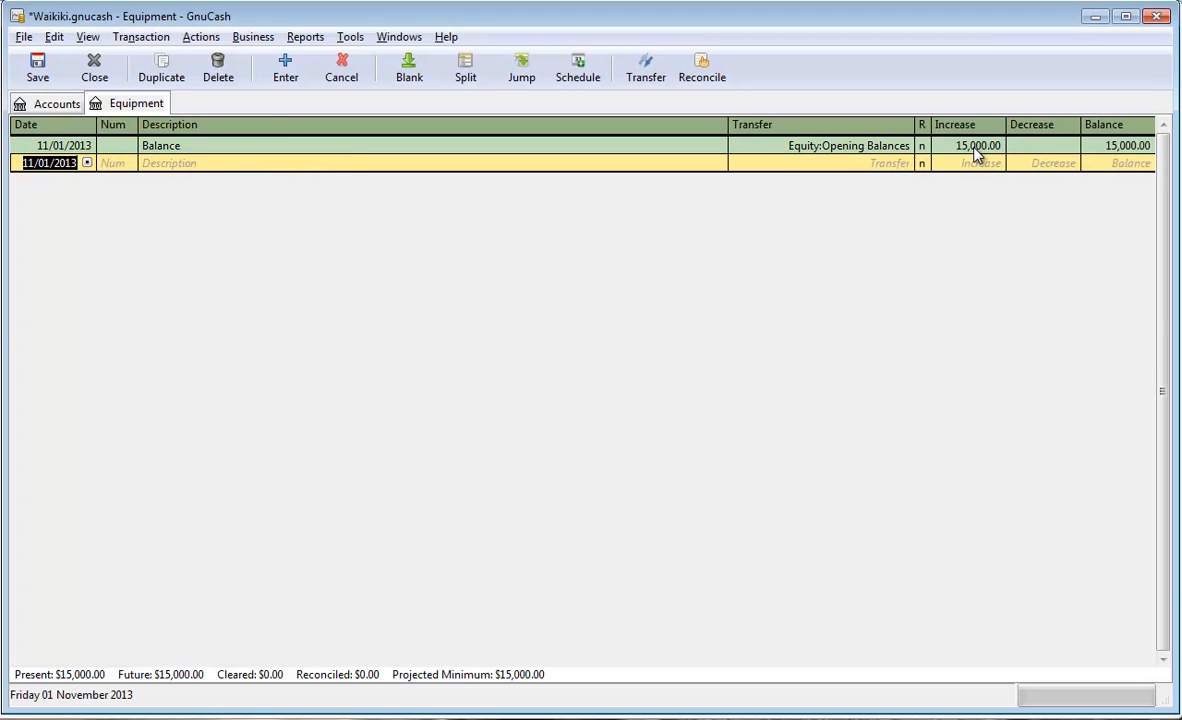
left_click(94, 70)
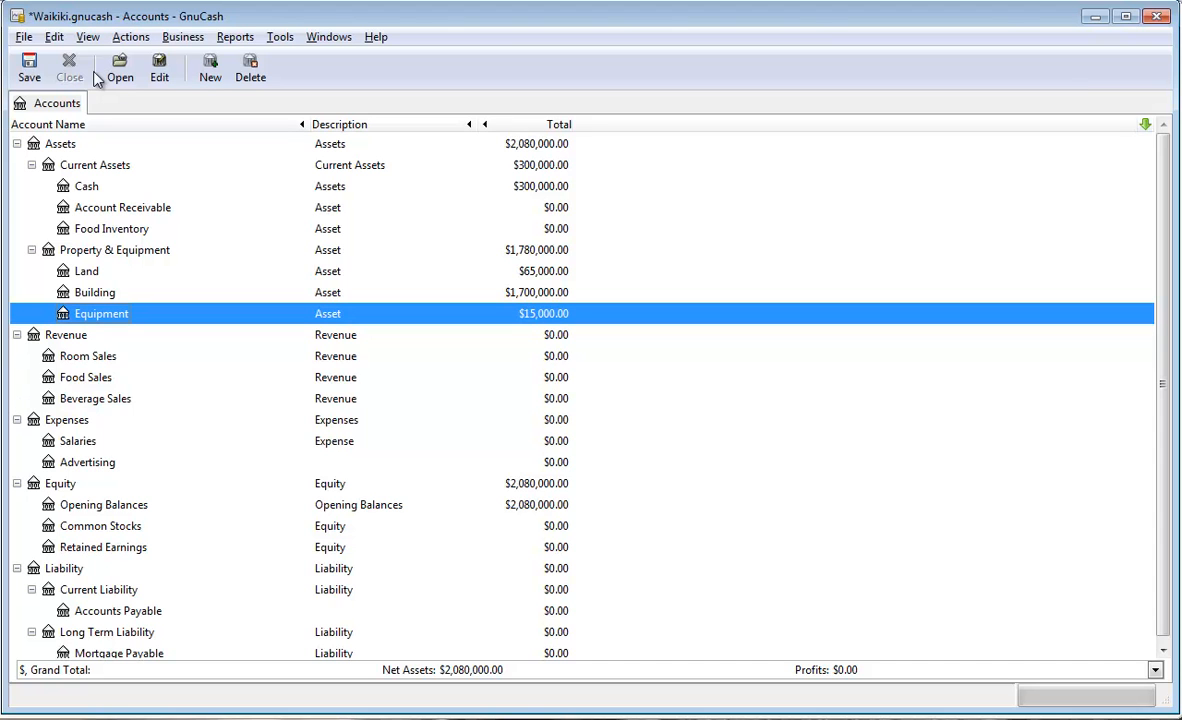
Open the Accounts Payable register and start an entry dated 11/01/2013 with the description Balance.
scroll(195, 513, "down", 1)
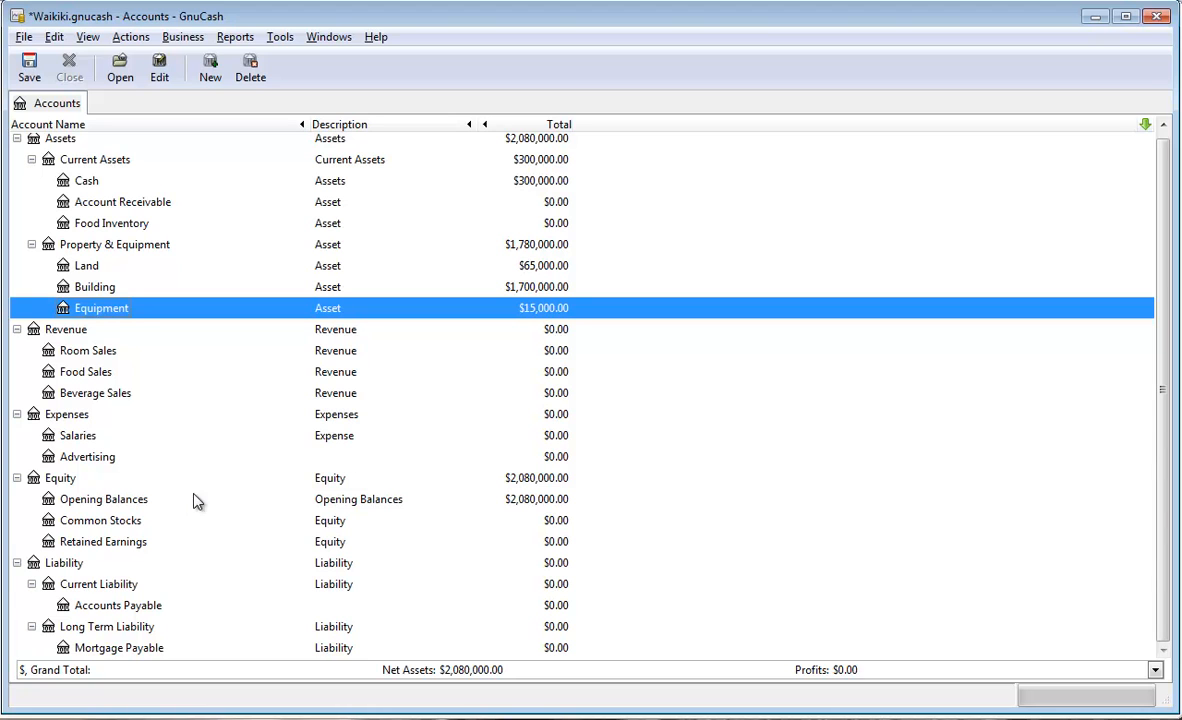
double_click(118, 606)
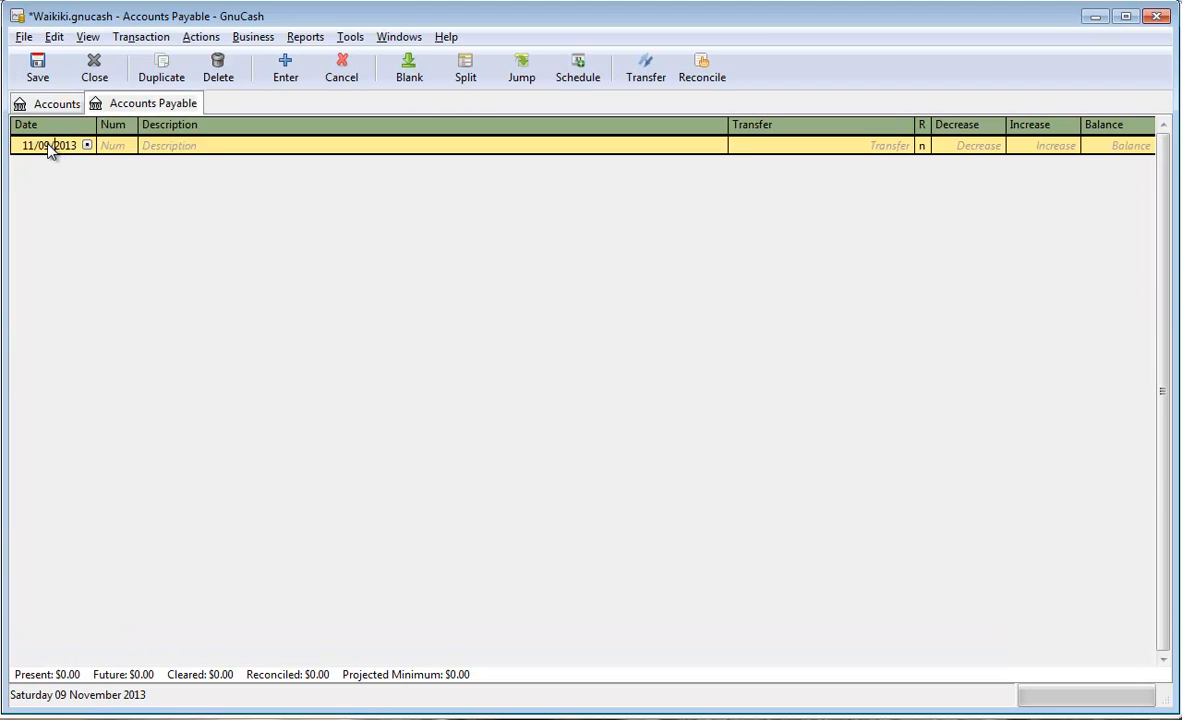
key("Left")
key("BackSpace")
type("1")
key("Tab")
key("Tab")
type("Balance")
Record the Accounts Payable entry as a 115,000 increase against Equity:Opening Balances and close the register.
key("Tab")
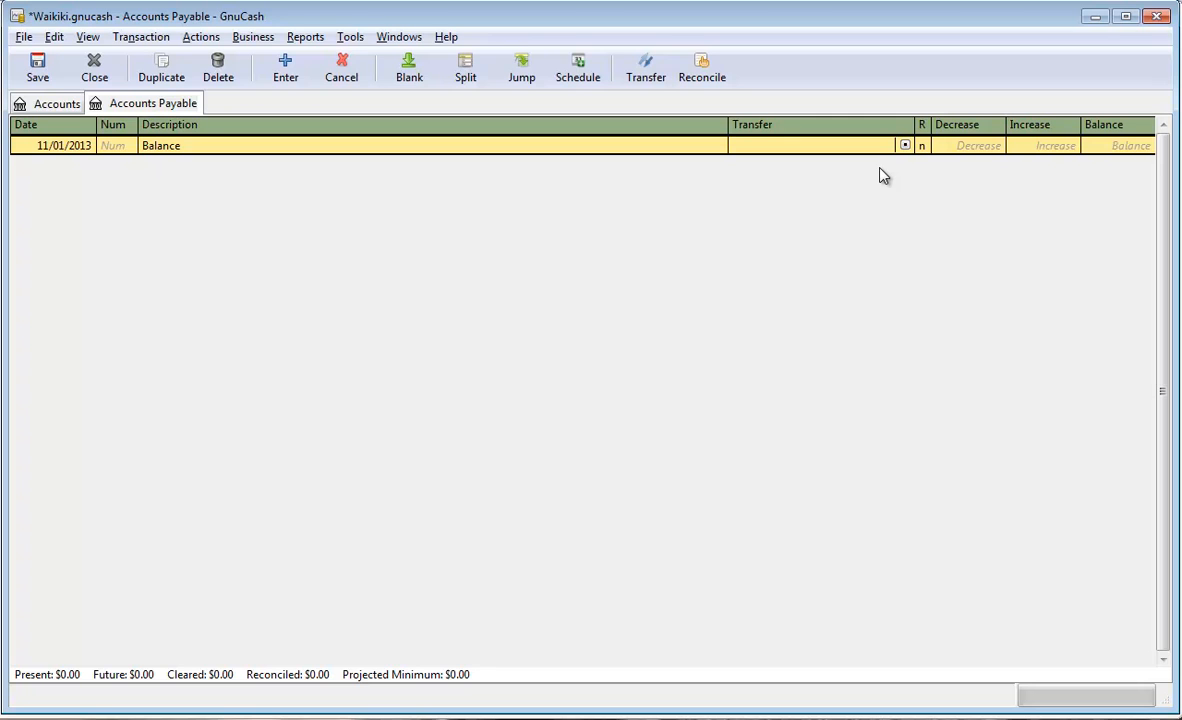
left_click(905, 146)
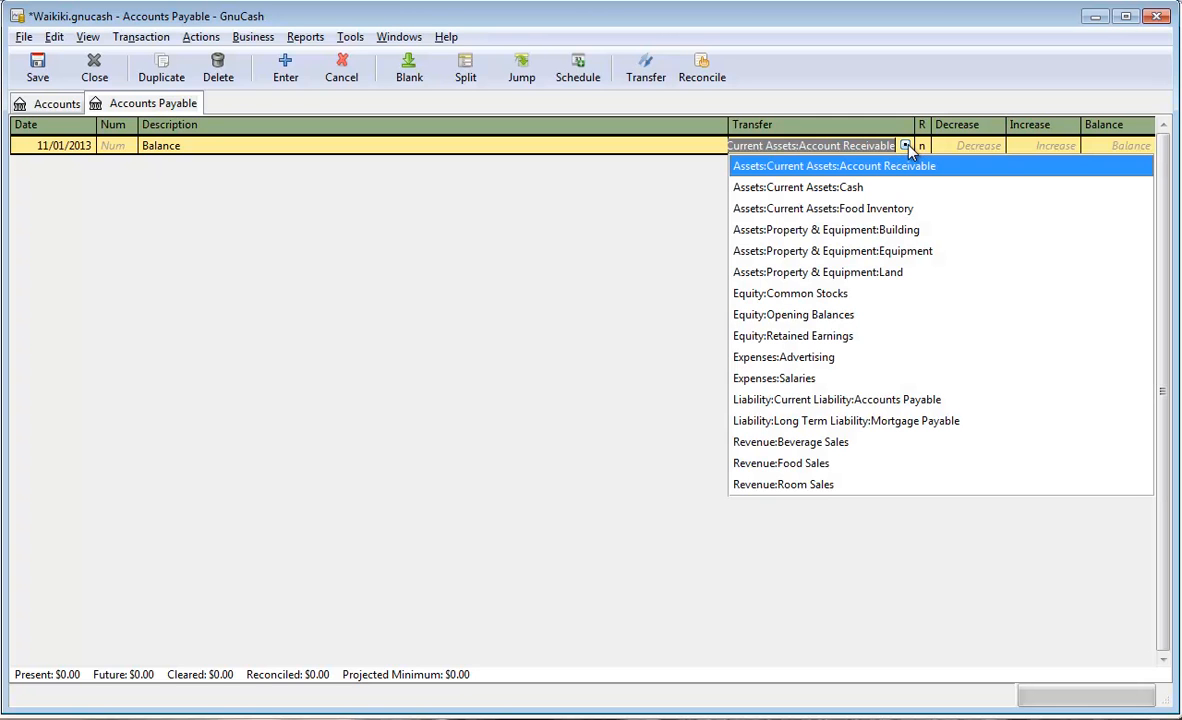
left_click(793, 315)
key("Tab")
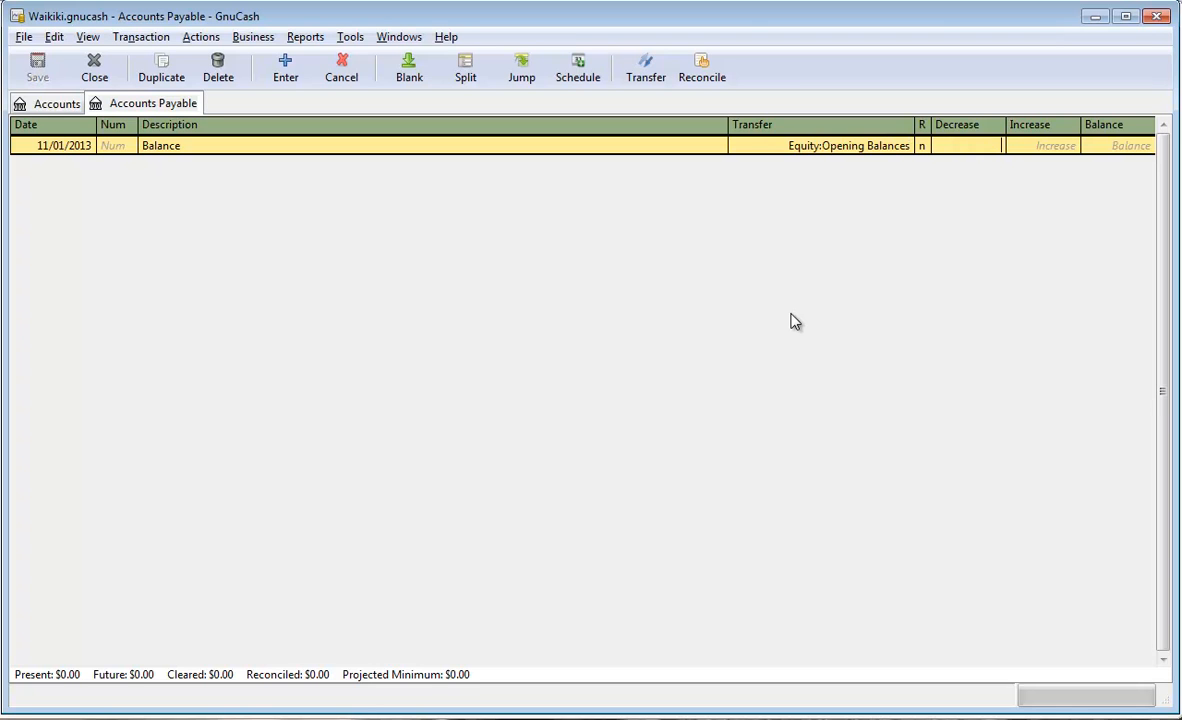
key("Tab")
left_click(966, 152)
left_click(1050, 150)
type("115000")
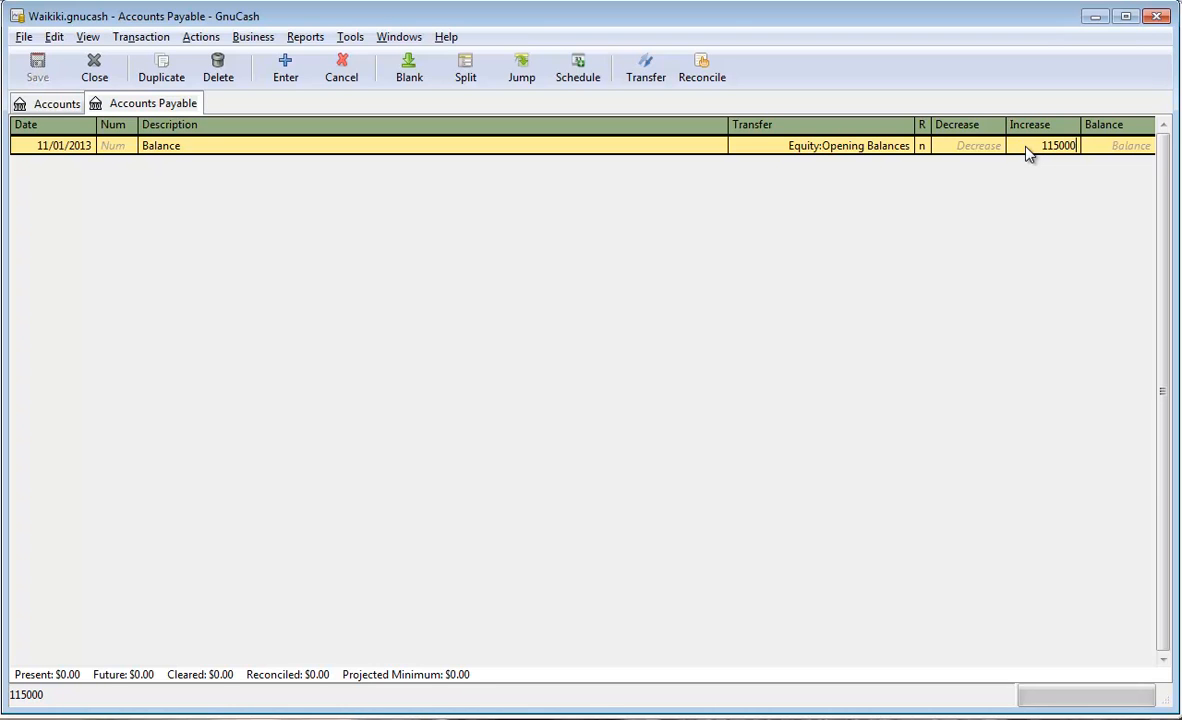
key("BackSpace")
type("0")
key("Return")
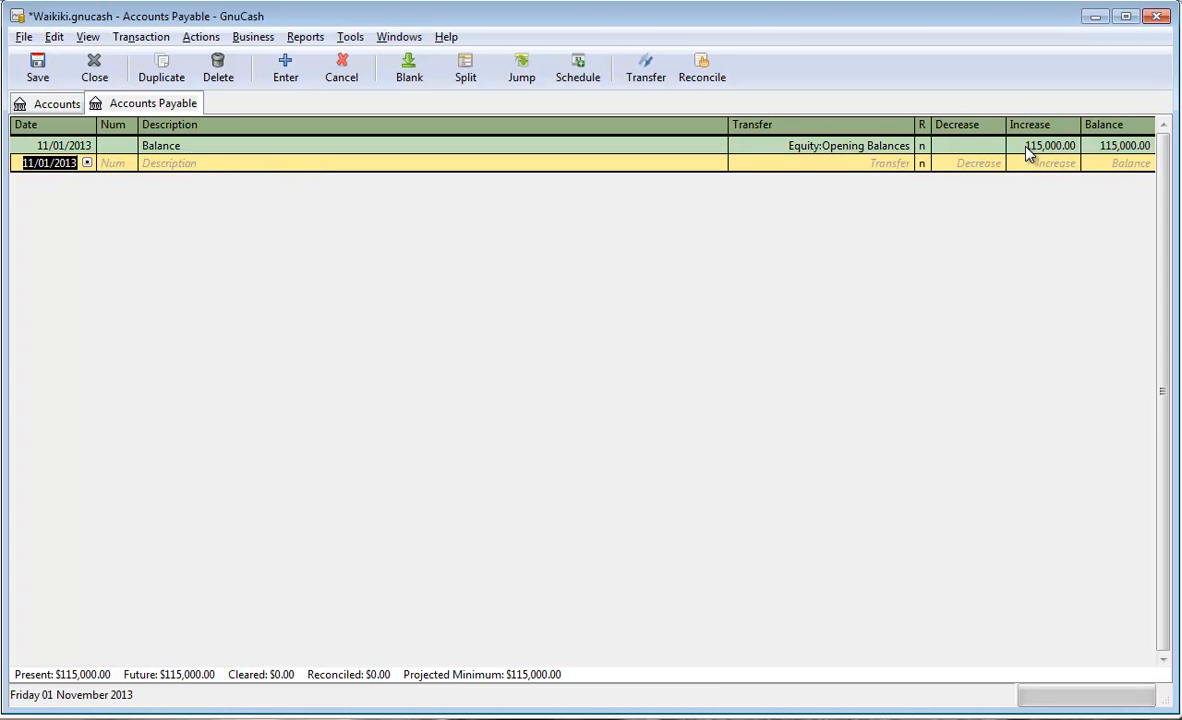
left_click(95, 70)
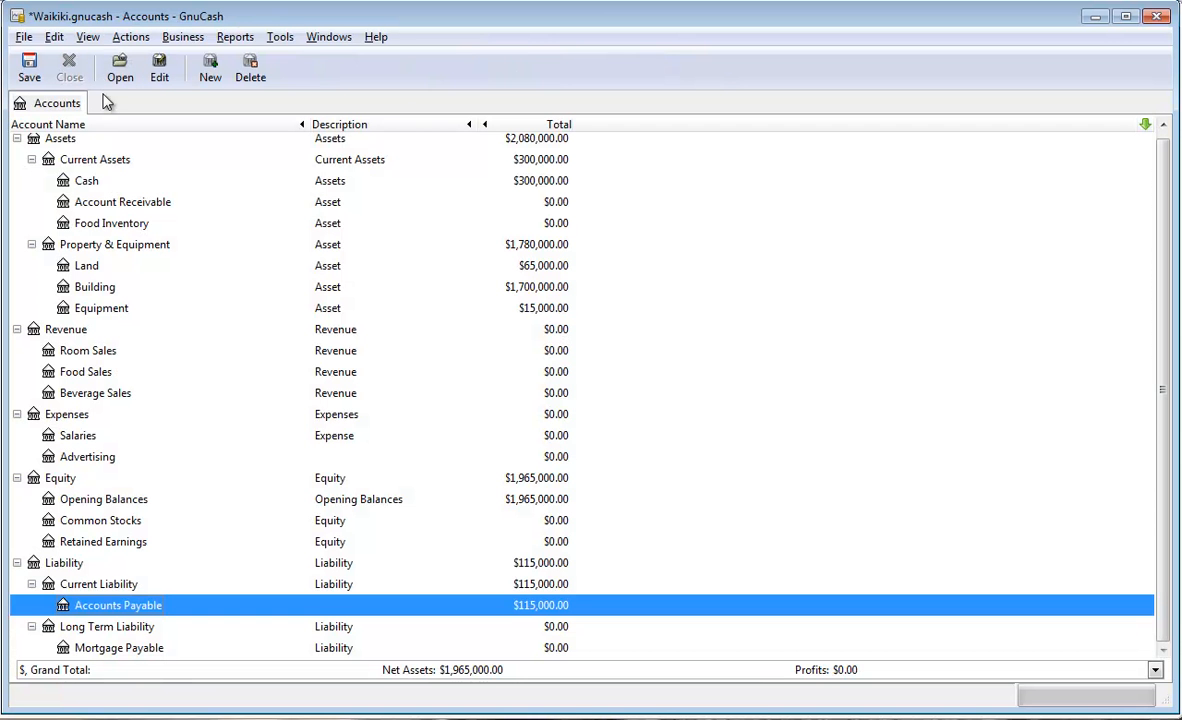
Open the Mortgage Payable register and start an entry dated 11/01/2013 with the description Balance.
double_click(121, 649)
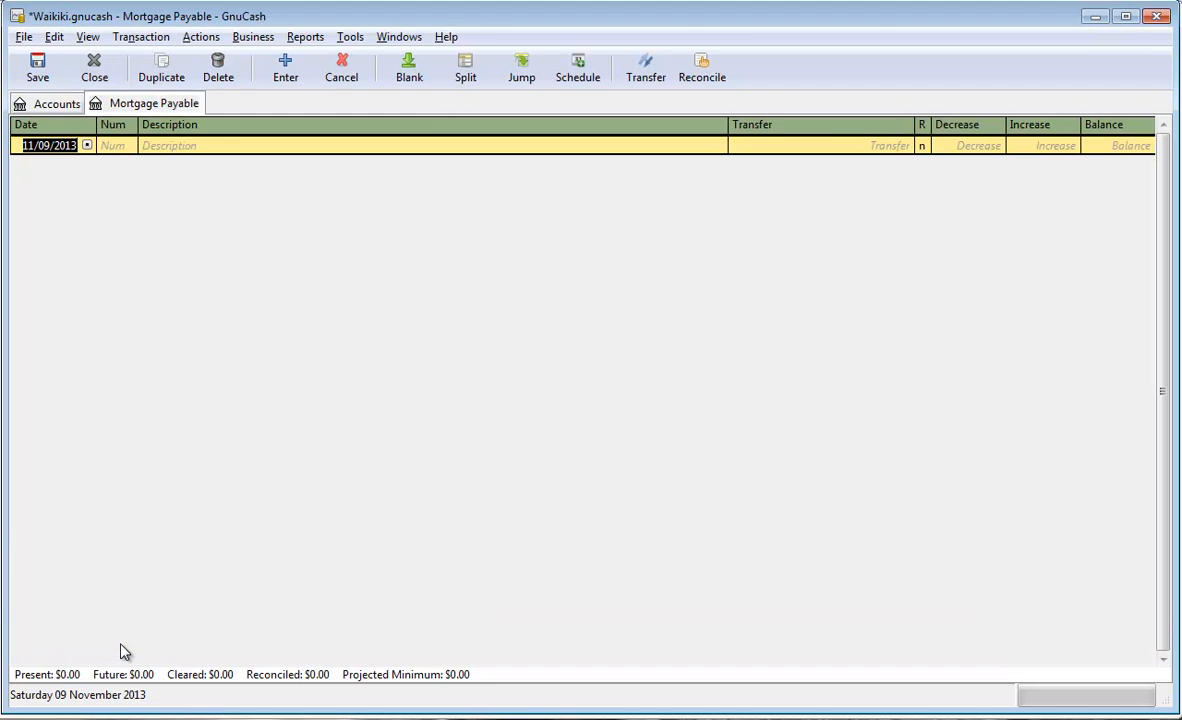
left_click(55, 146)
key("m")
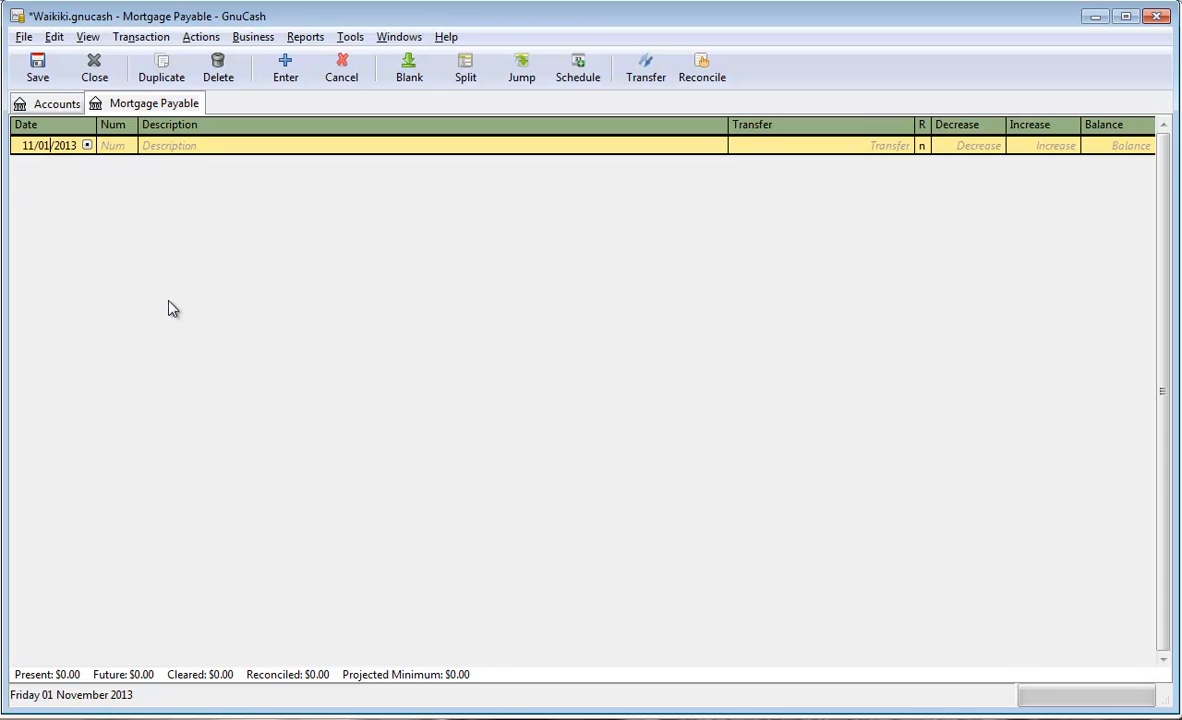
key("Tab")
key("Tab")
type("Balance")
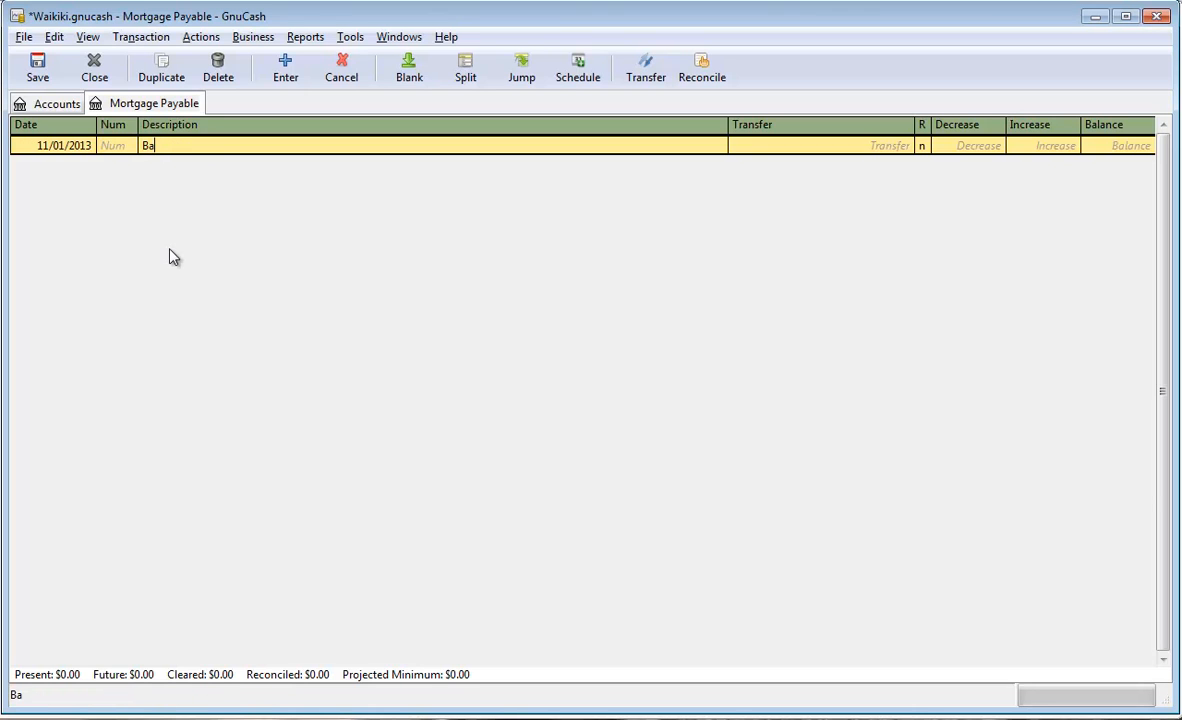
Record the Mortgage Payable entry as a 15,000 increase against Equity:Opening Balances and close the register.
left_click(905, 145)
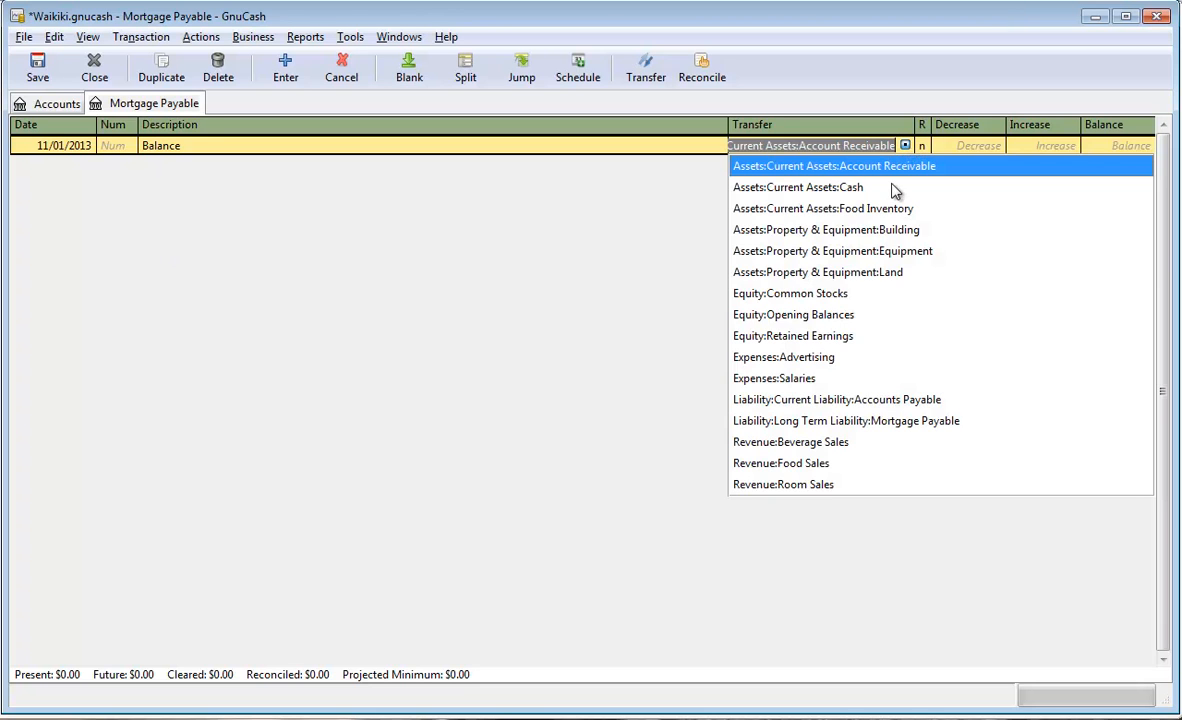
left_click(799, 314)
left_click(1040, 150)
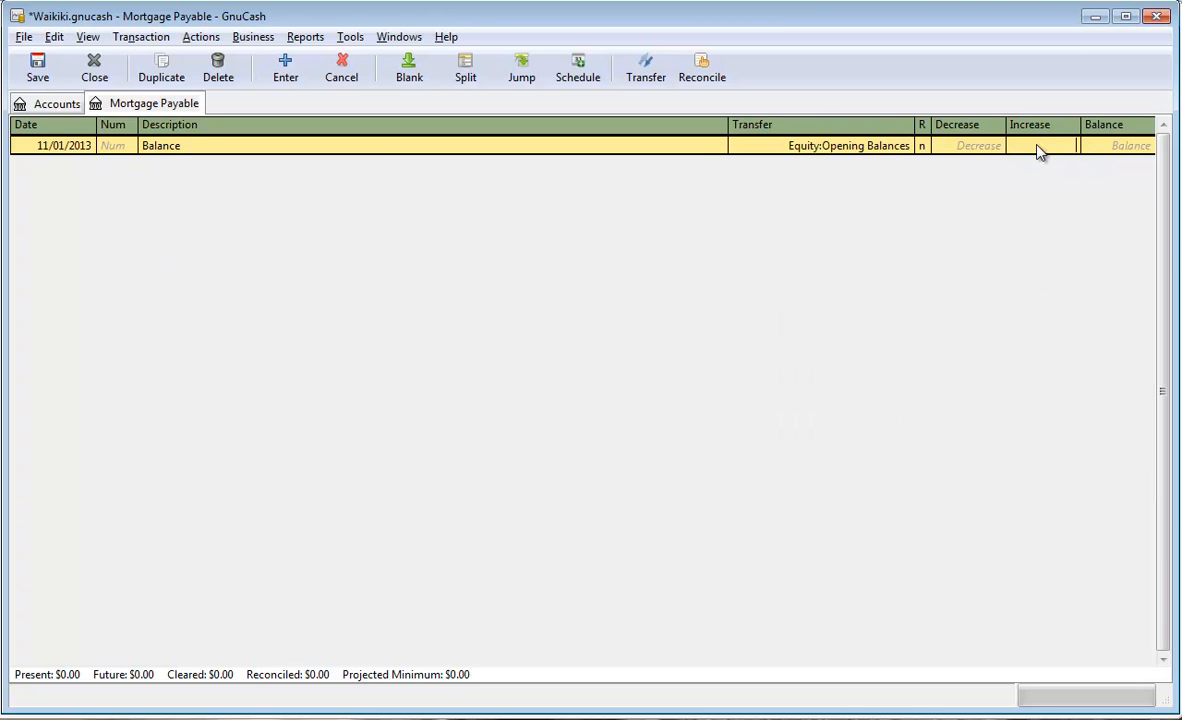
type("15000")
key("Return")
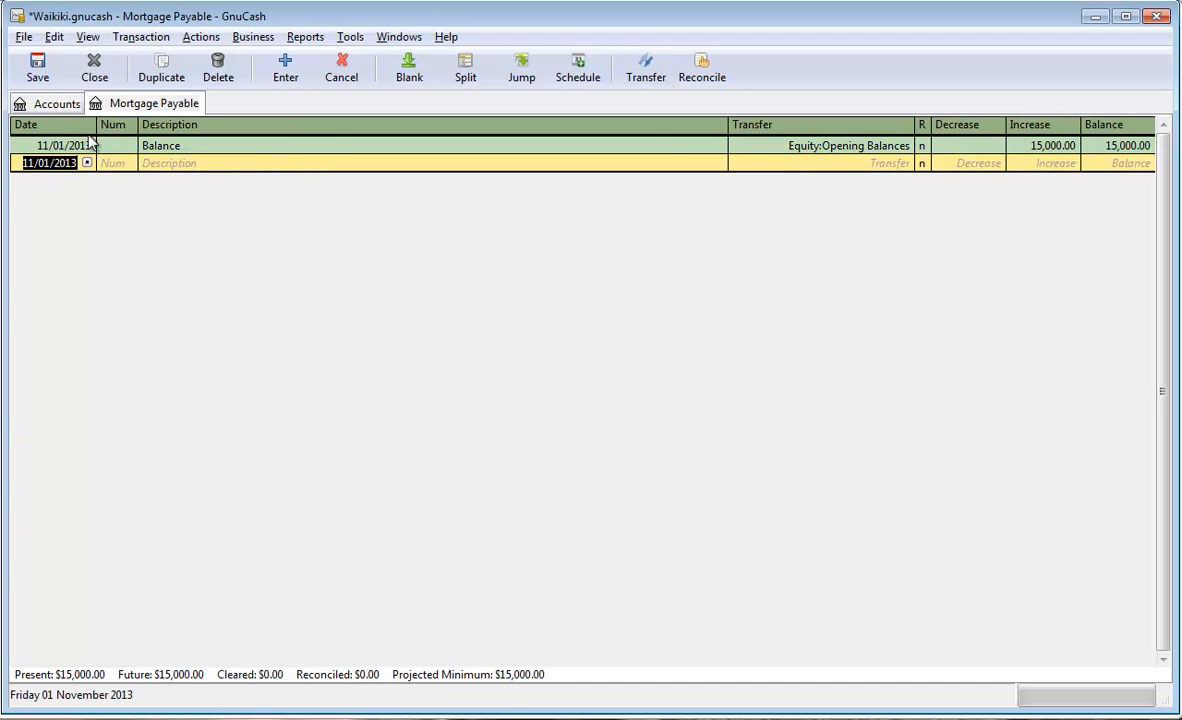
left_click(94, 70)
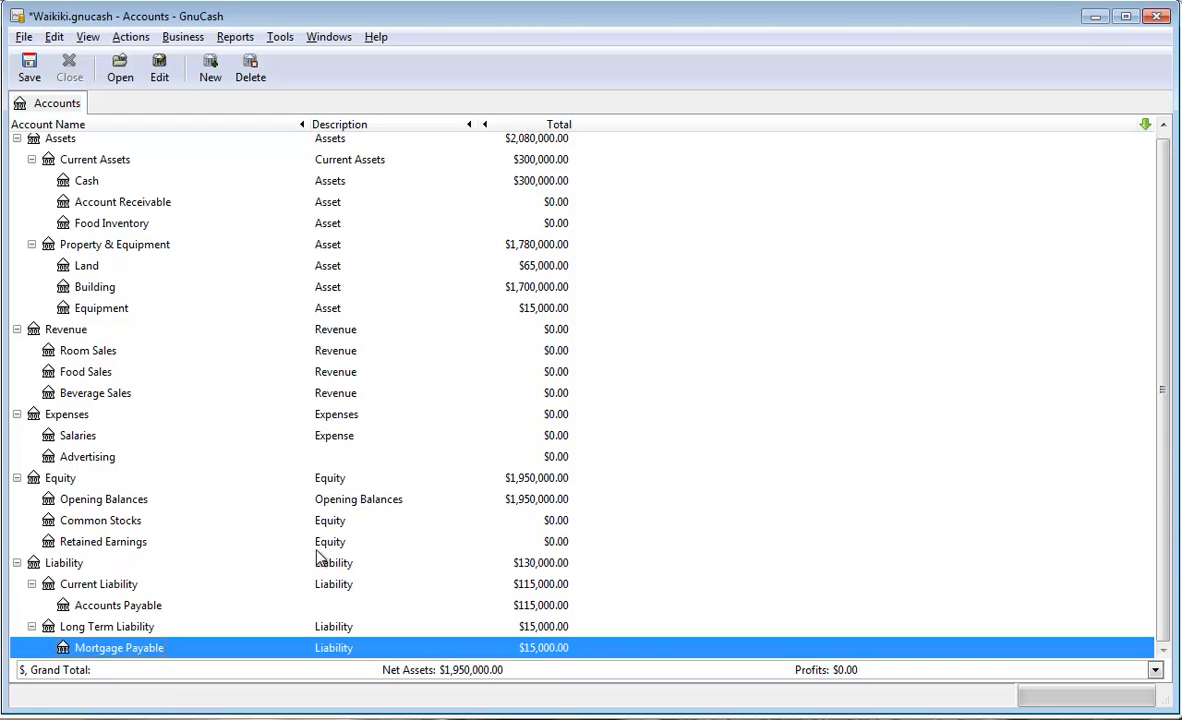
Open the Common Stocks register and start an entry dated 11/01/2013 with the description Balance.
double_click(87, 527)
left_click(48, 147)
key("Tab")
key("Tab")
type("Balance")
Record the Common Stocks entry as a 1,950,000 increase against Equity:Opening Balances and close the register.
key("Tab")
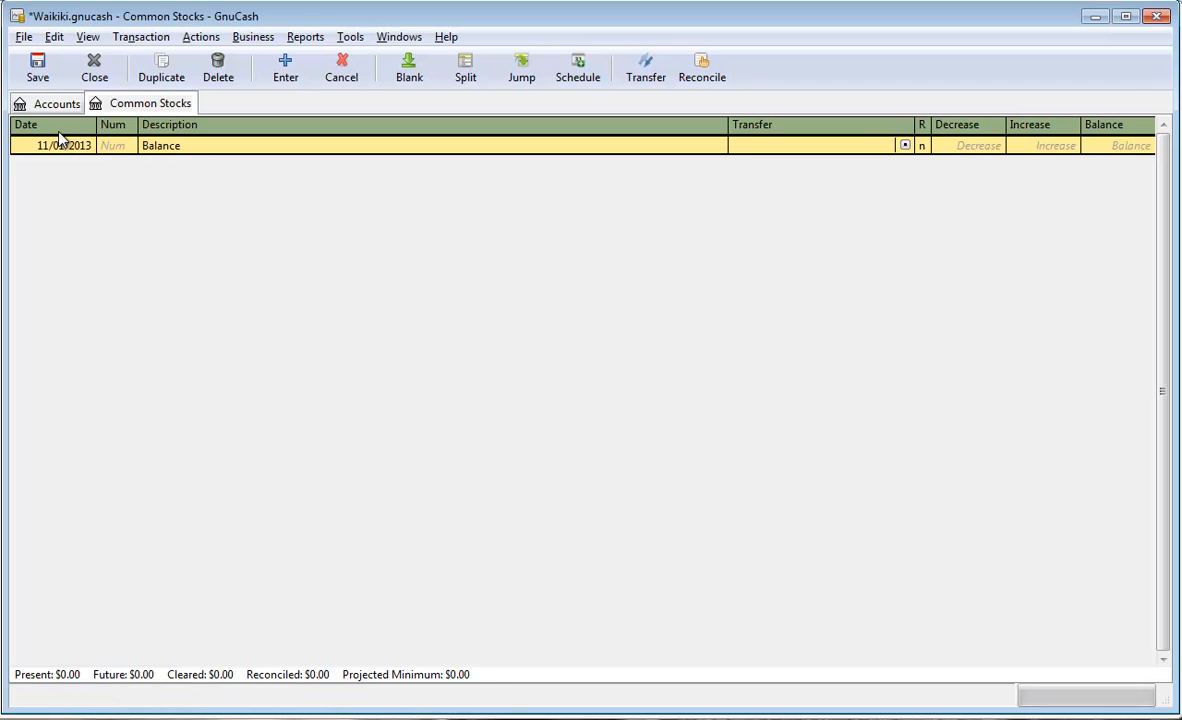
left_click(904, 146)
left_click(820, 316)
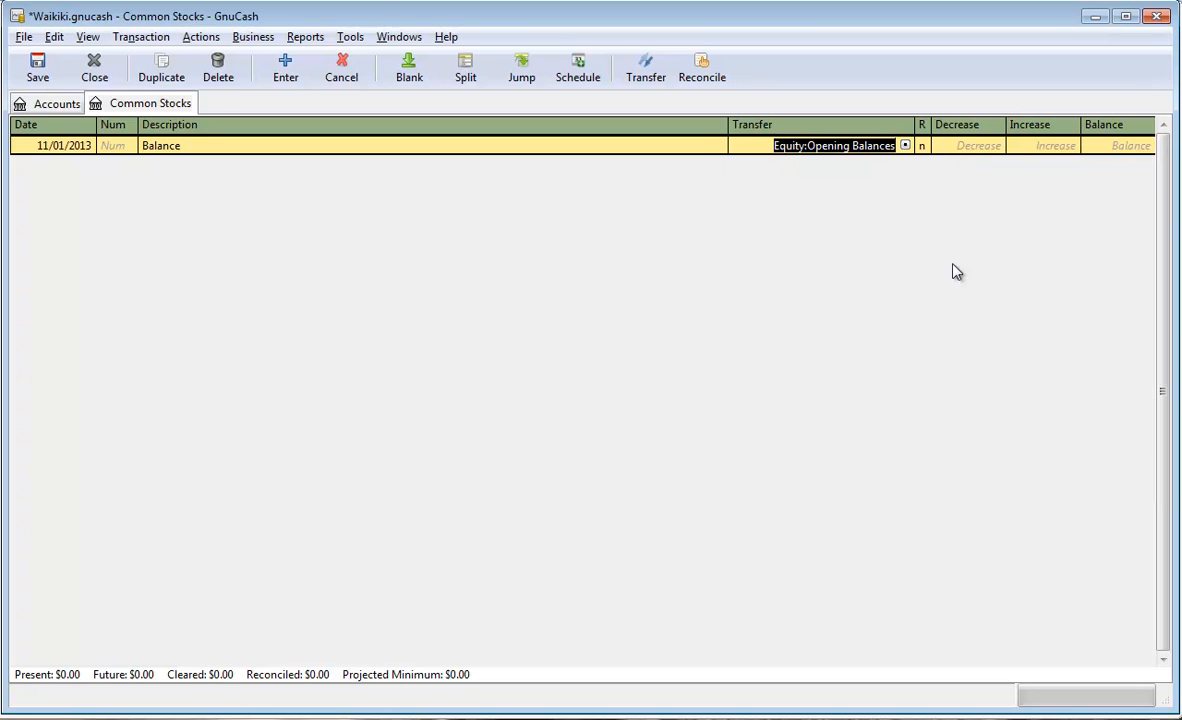
left_click(1022, 150)
type("1950000")
key("Return")
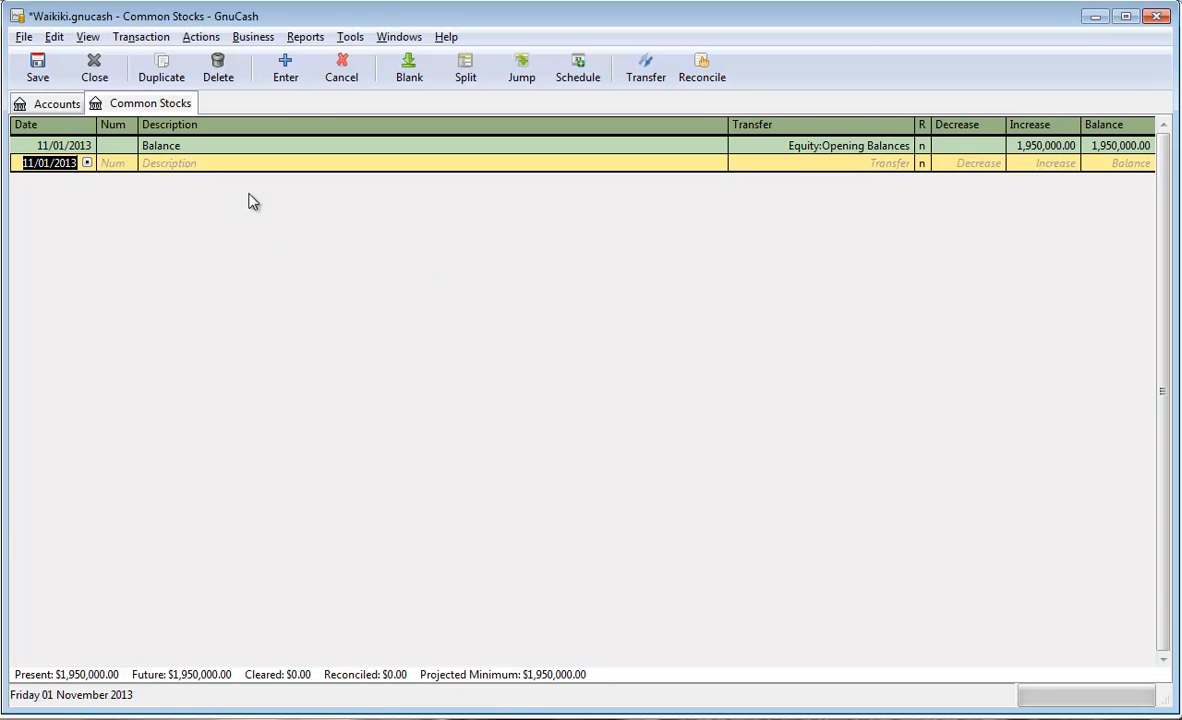
left_click(95, 72)
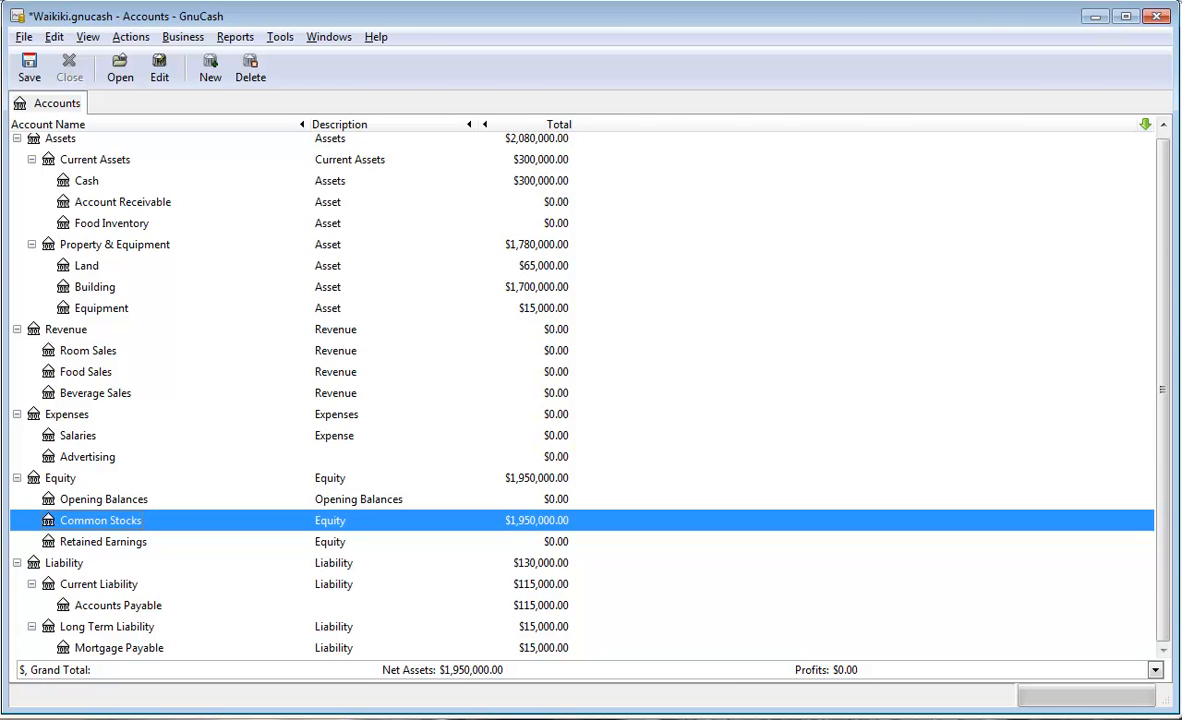
Switch to the exercise document in Word and review the November transactions, highlighting the Nov. 1 advertising expense line.
key("alt+Tab")
scroll(762, 383, "down", 5)
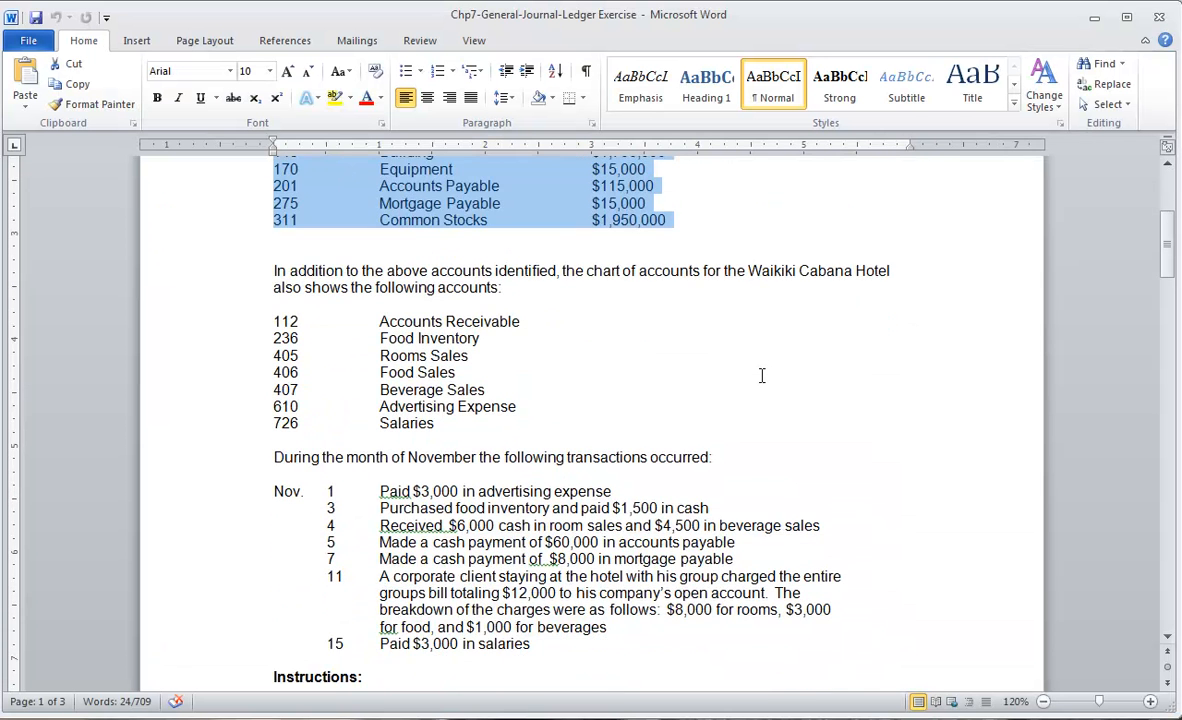
scroll(762, 375, "down", 3)
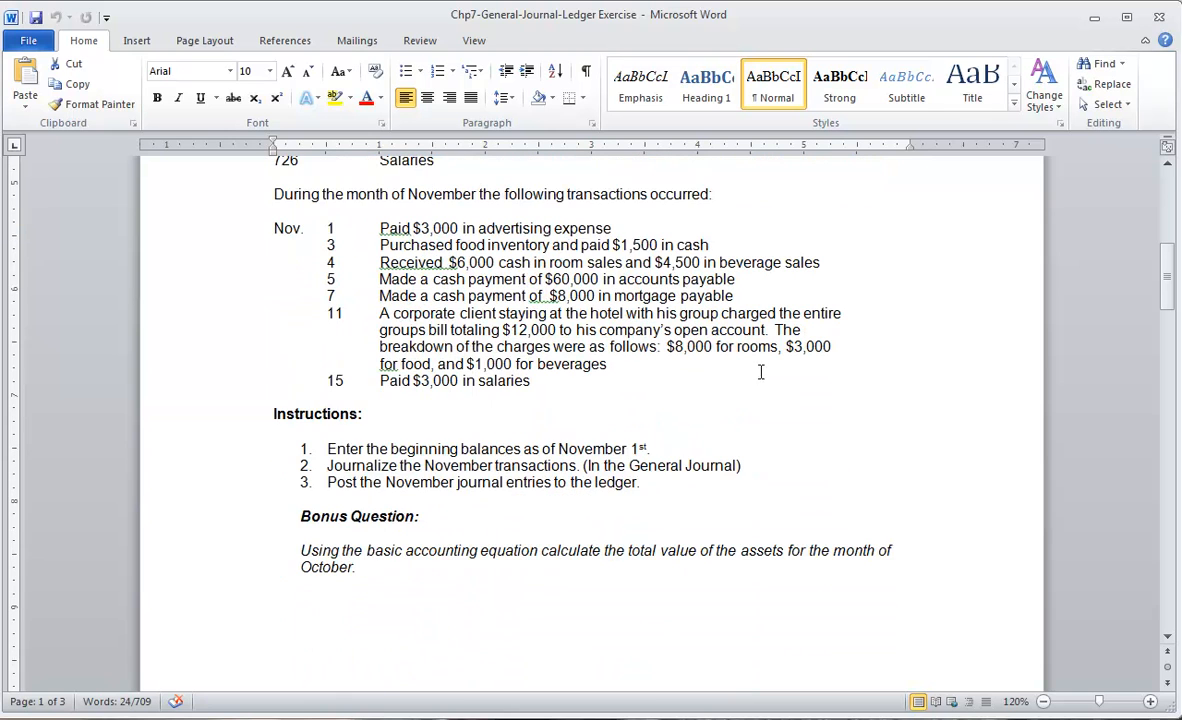
left_click_drag(270, 228, 683, 377)
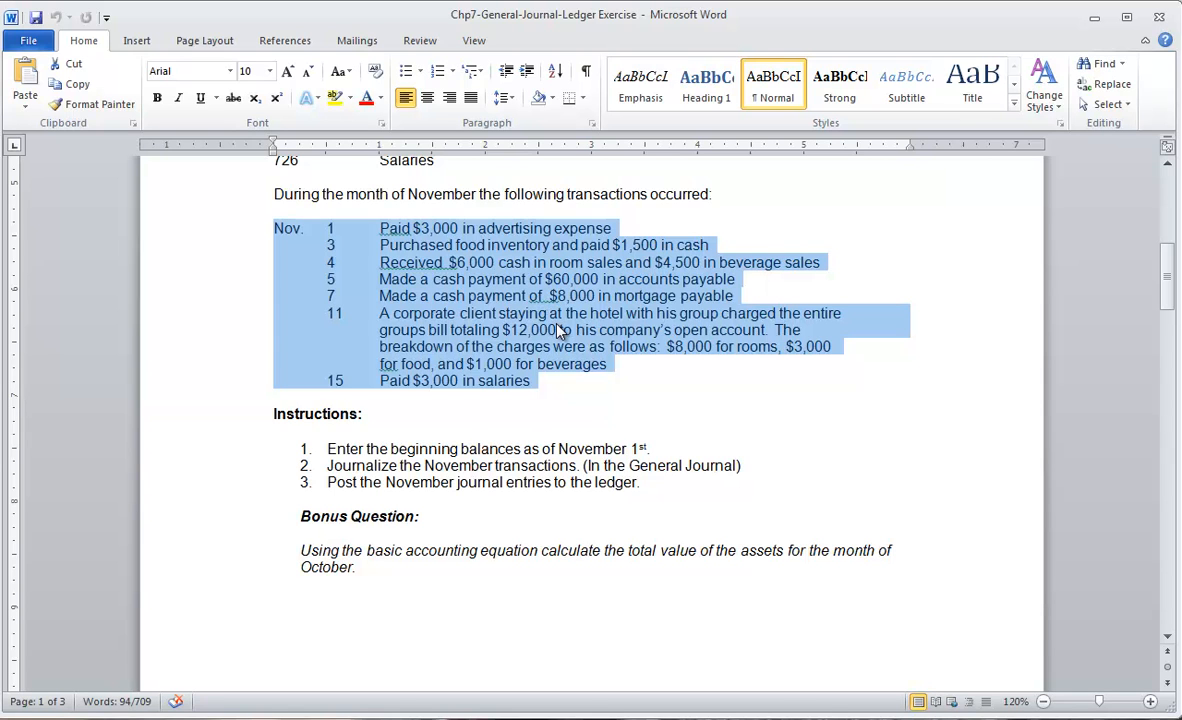
left_click(382, 260)
left_click_drag(611, 228, 282, 224)
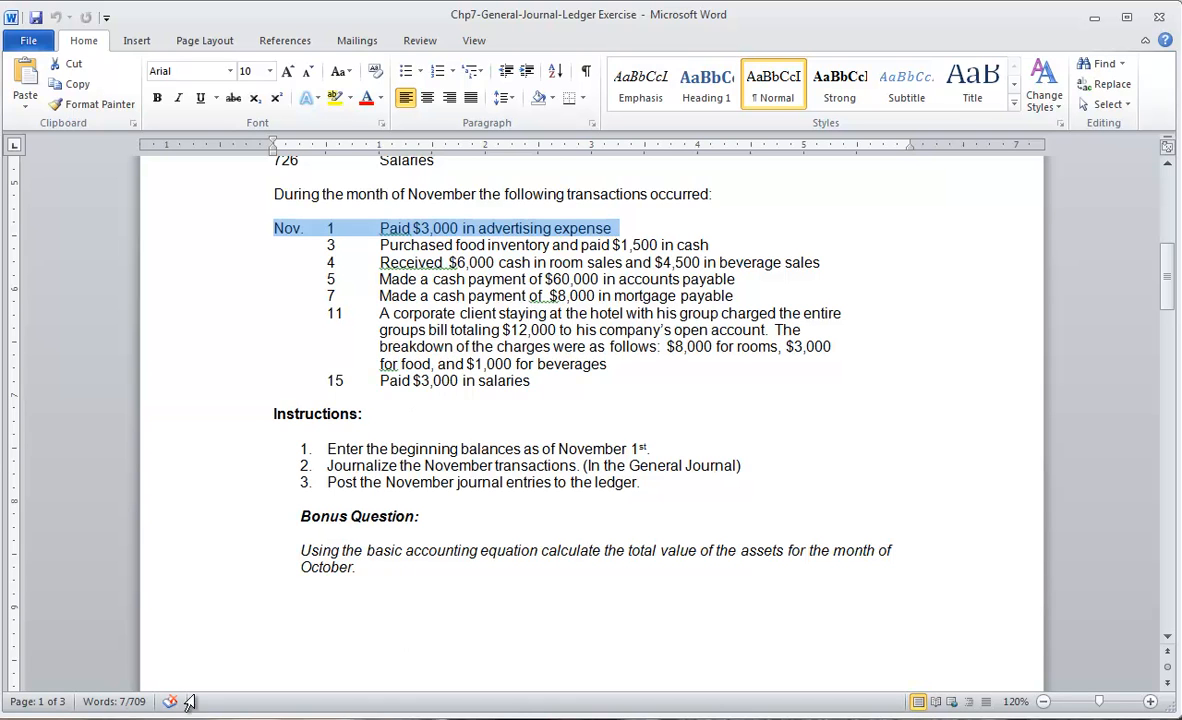
Switch to GnuCash, open the Advertising register and start an entry dated 11/01/2013 with the description Paid in Cash-Advertising.
key("alt+Tab")
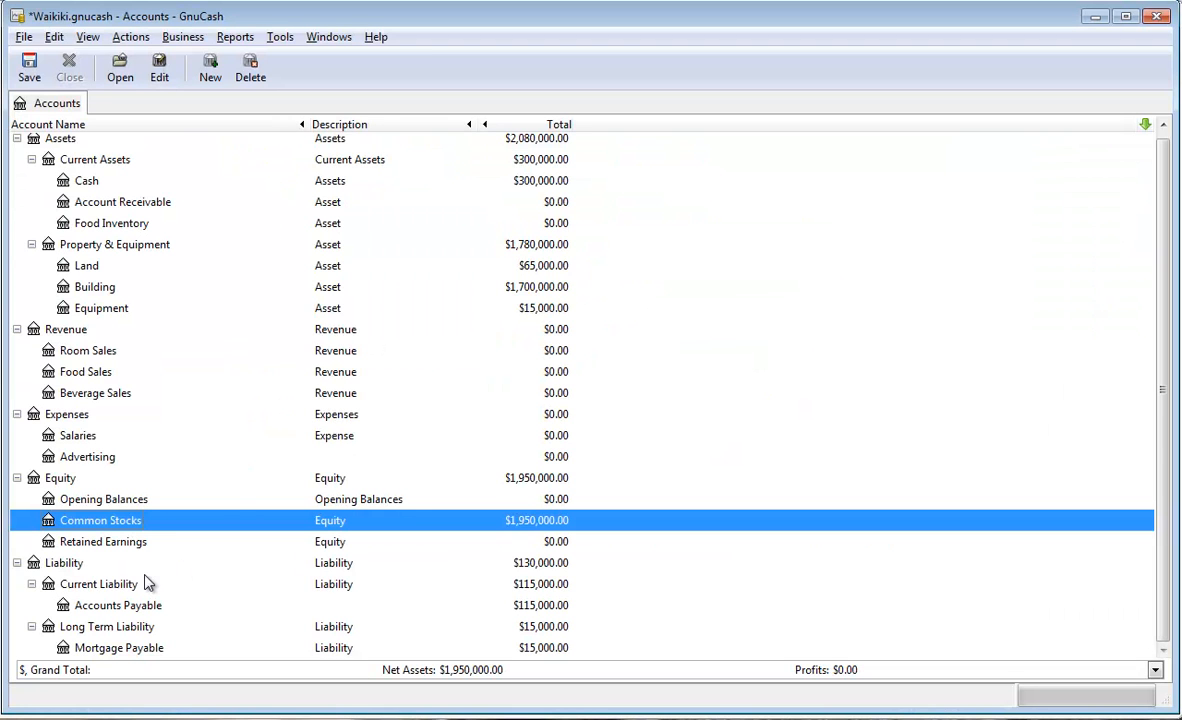
double_click(79, 456)
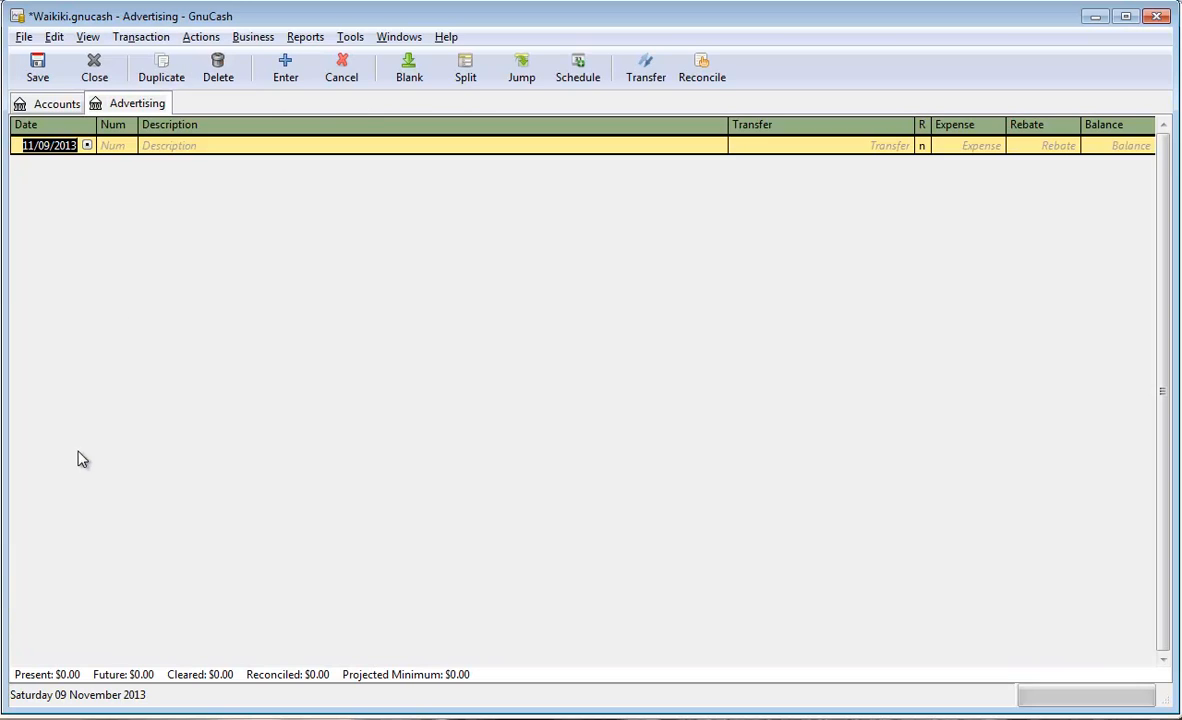
left_click(50, 145)
type("1")
left_click(198, 151)
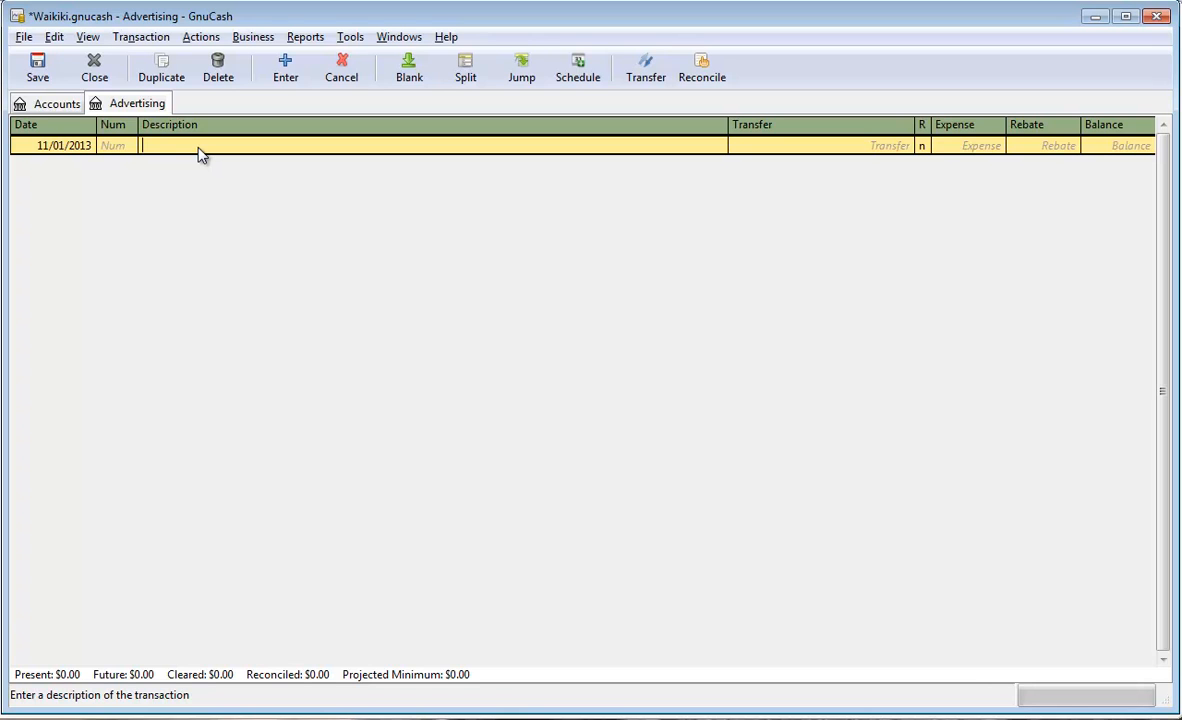
type("Paid")
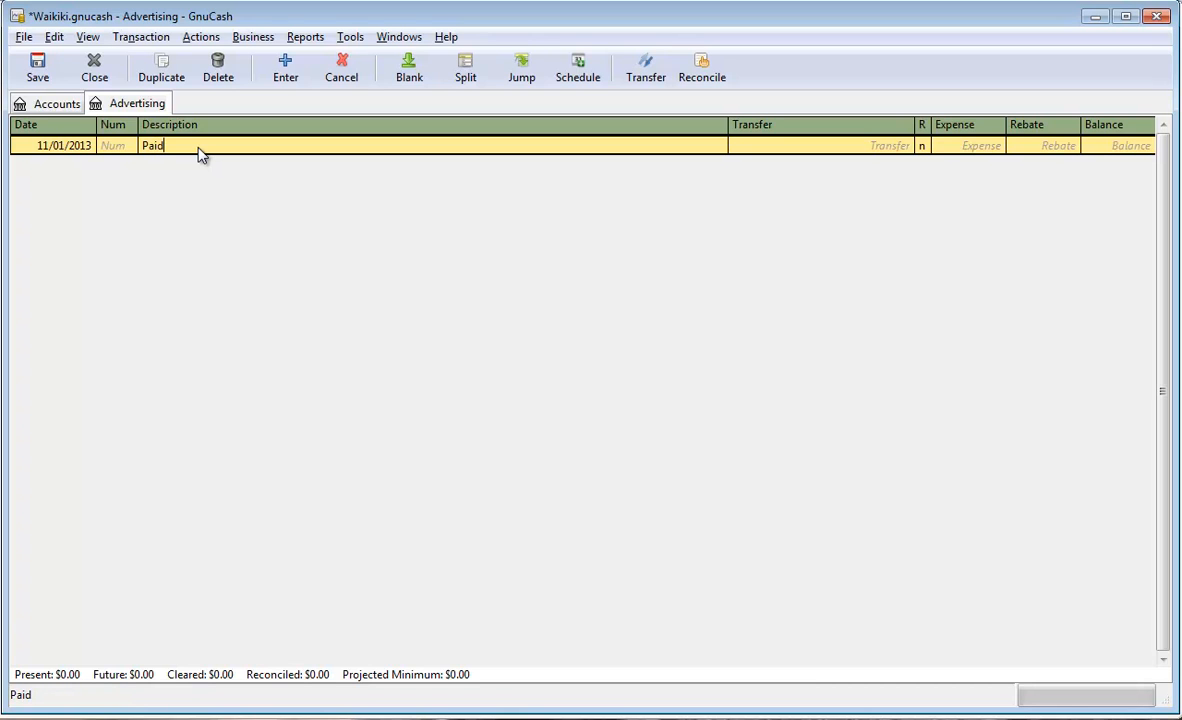
type(" in Cash-Advertising")
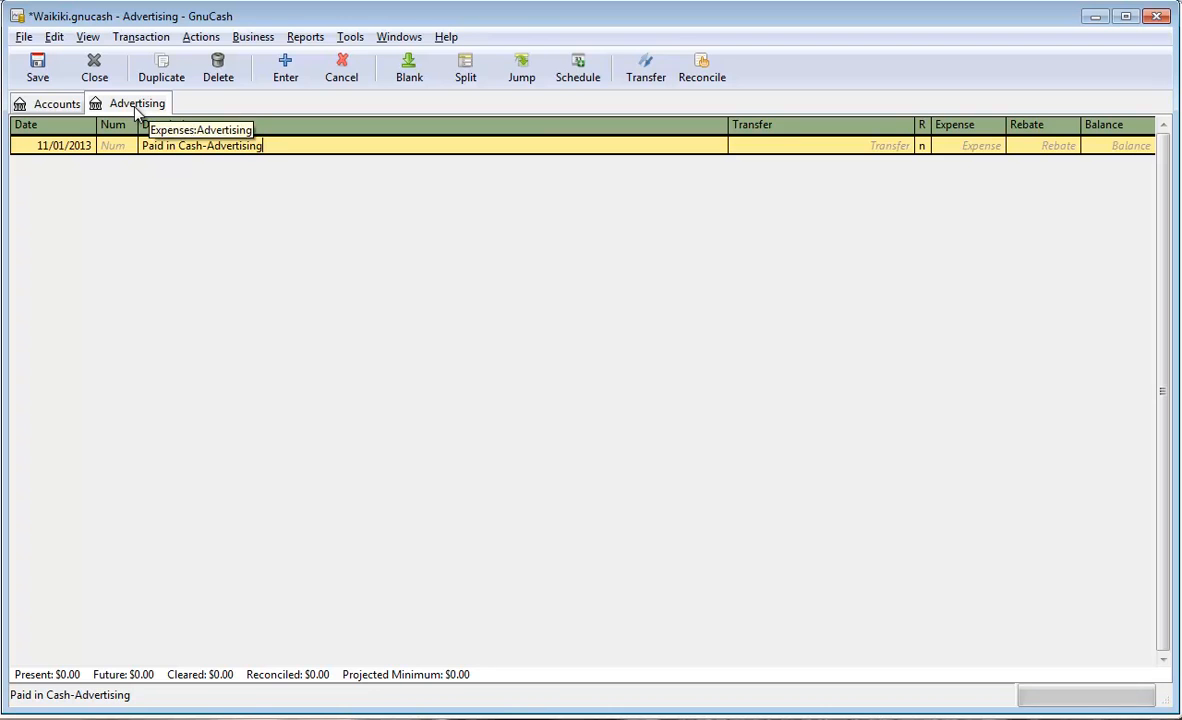
Record the Advertising entry as a 3,000 expense transferred from Assets:Current Assets:Cash and close the register.
left_click(899, 150)
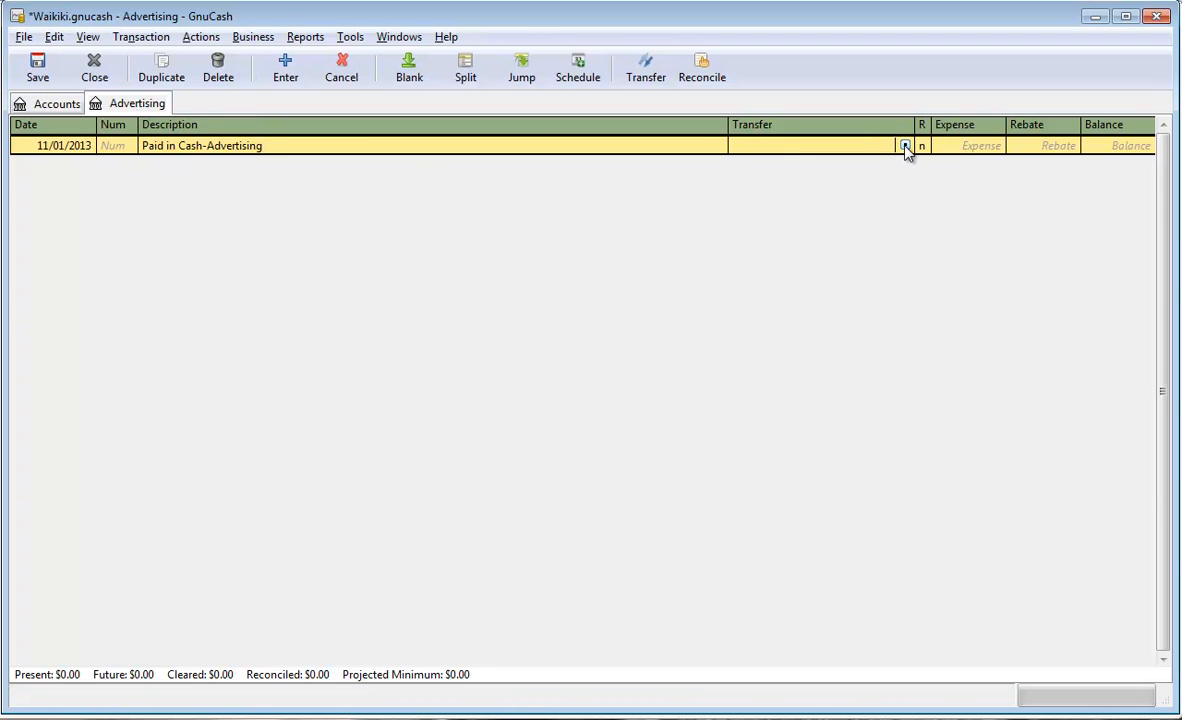
left_click(906, 147)
left_click(861, 187)
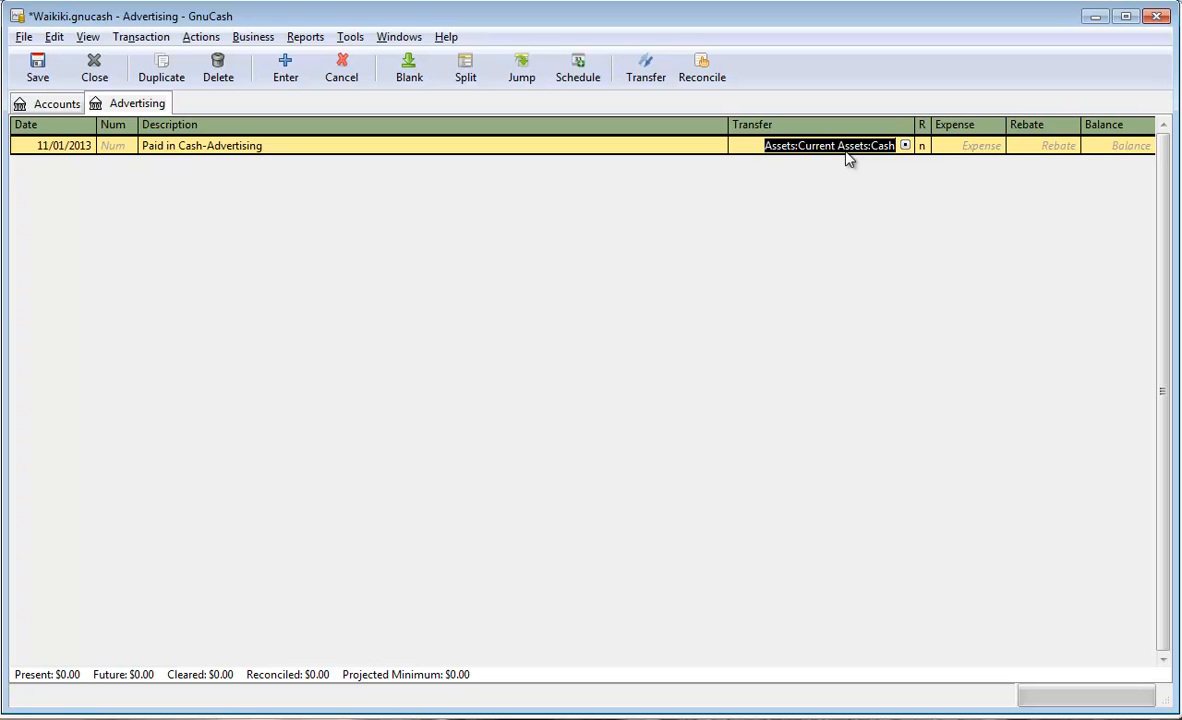
left_click(968, 150)
type("3000")
key("Return")
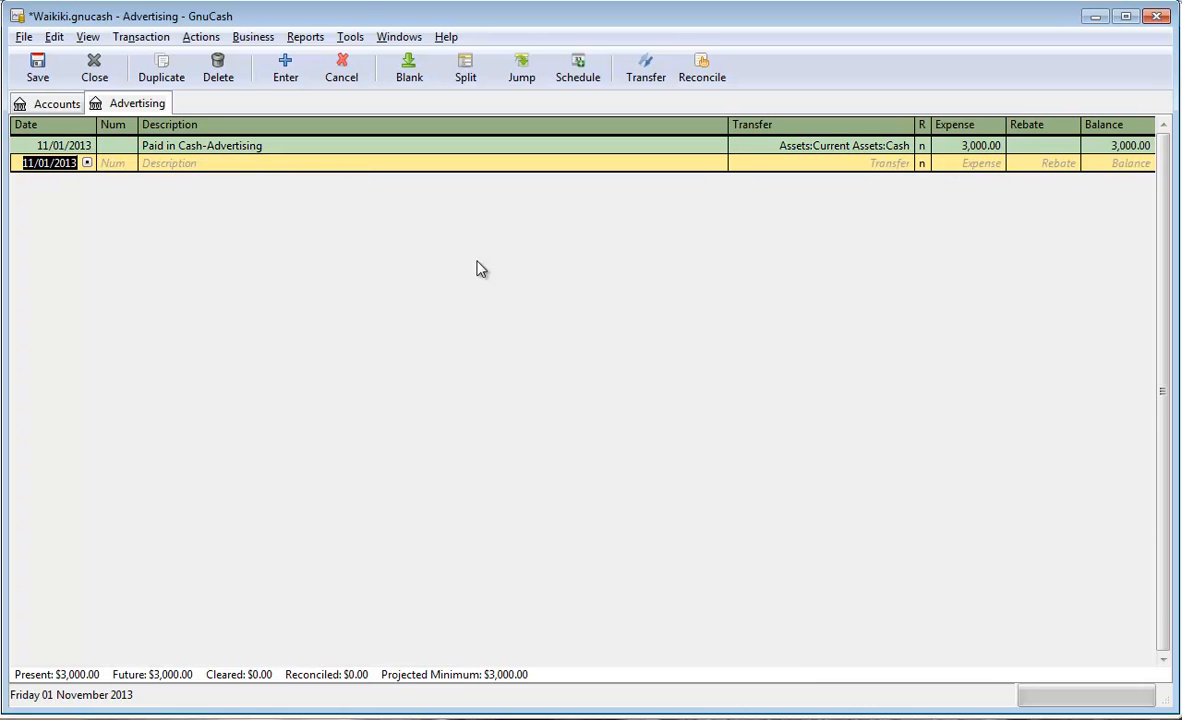
left_click(95, 70)
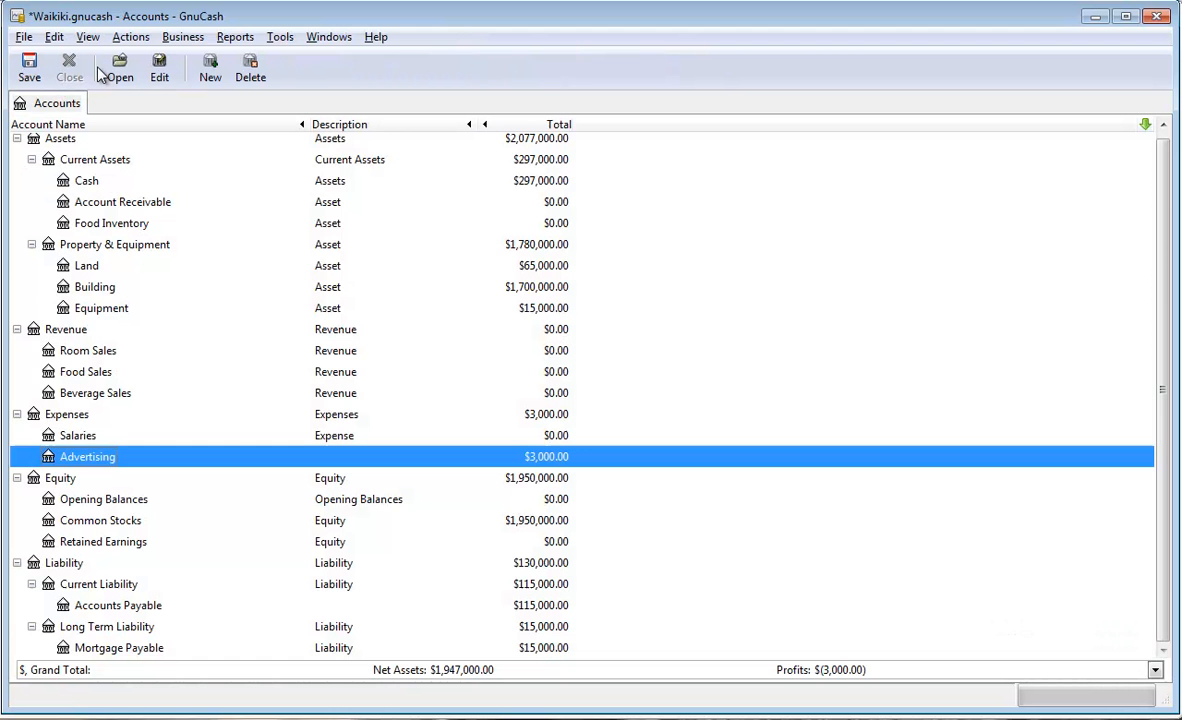
Switch to the Word exercise document and highlight the Nov. 3 food inventory purchase line to read it.
key("alt+Tab")
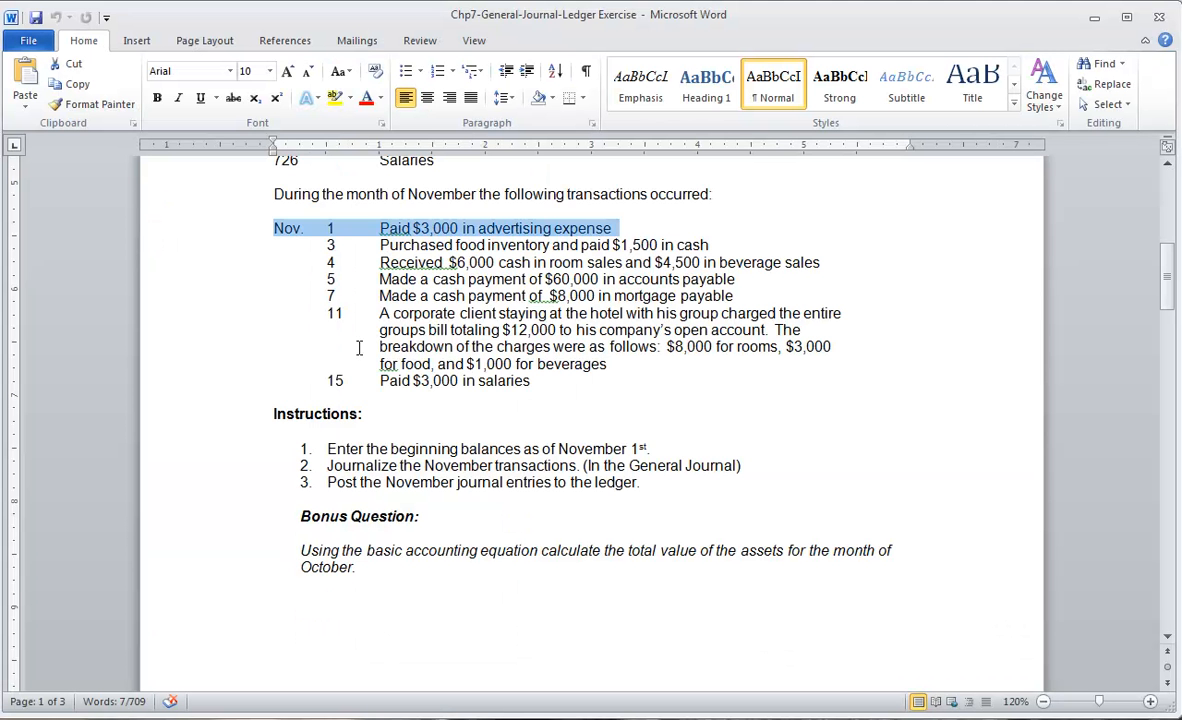
left_click(326, 245)
left_click_drag(326, 245, 707, 243)
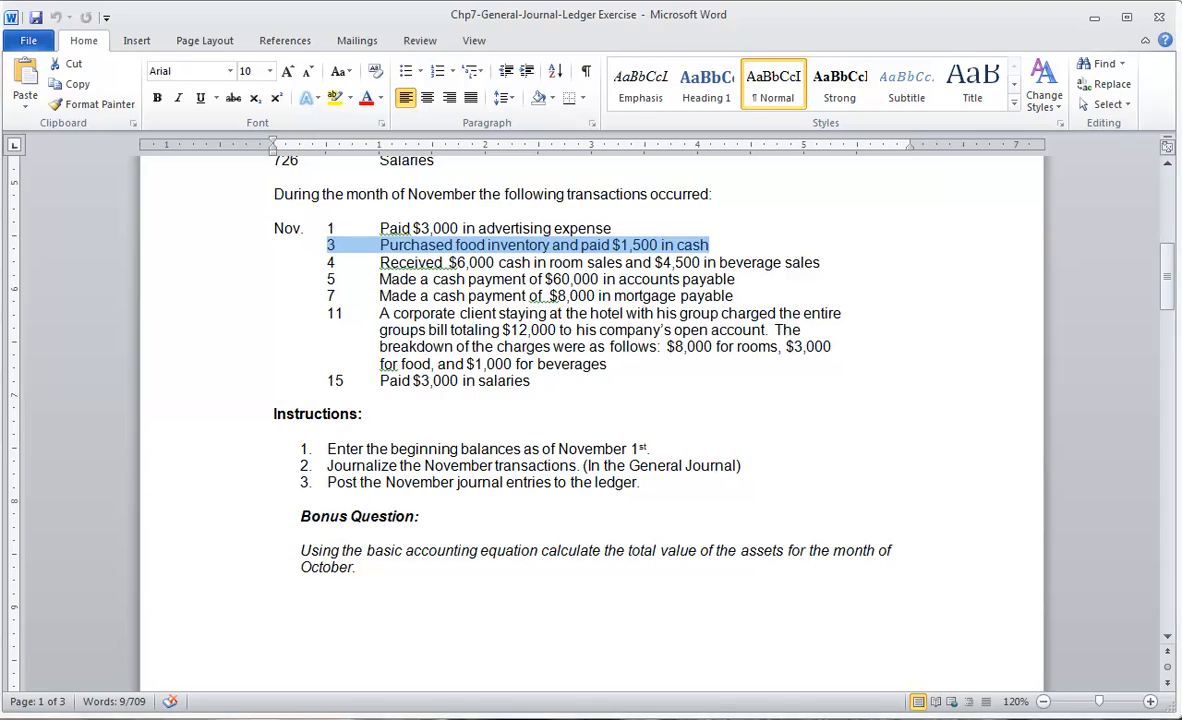
Switch to GnuCash, open the Food Inventory register and date the new entry 11/03/2013.
key("alt+Tab")
double_click(121, 228)
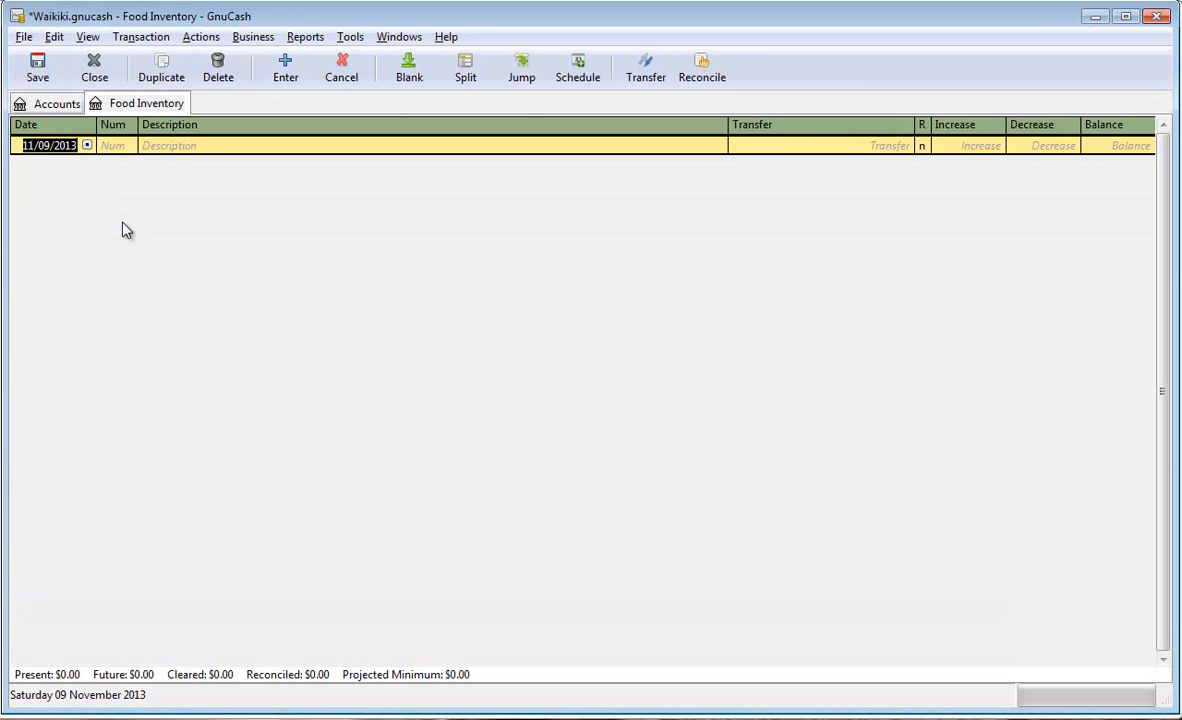
left_click(60, 145)
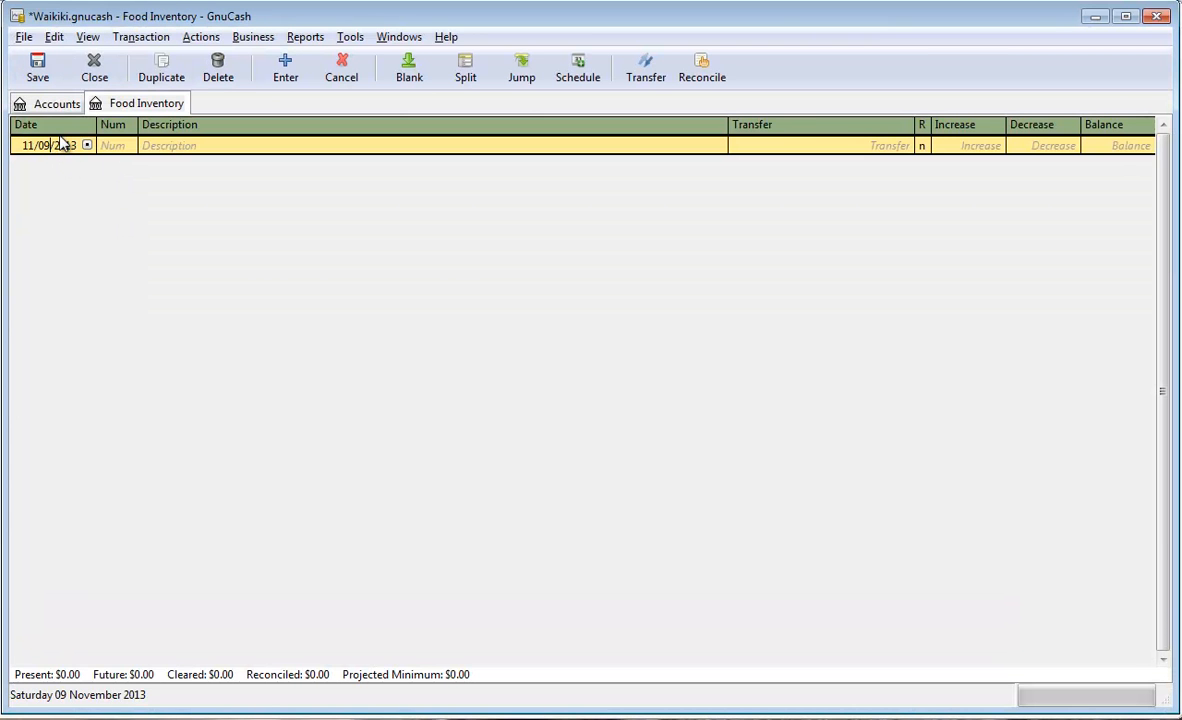
key("BackSpace")
type("3")
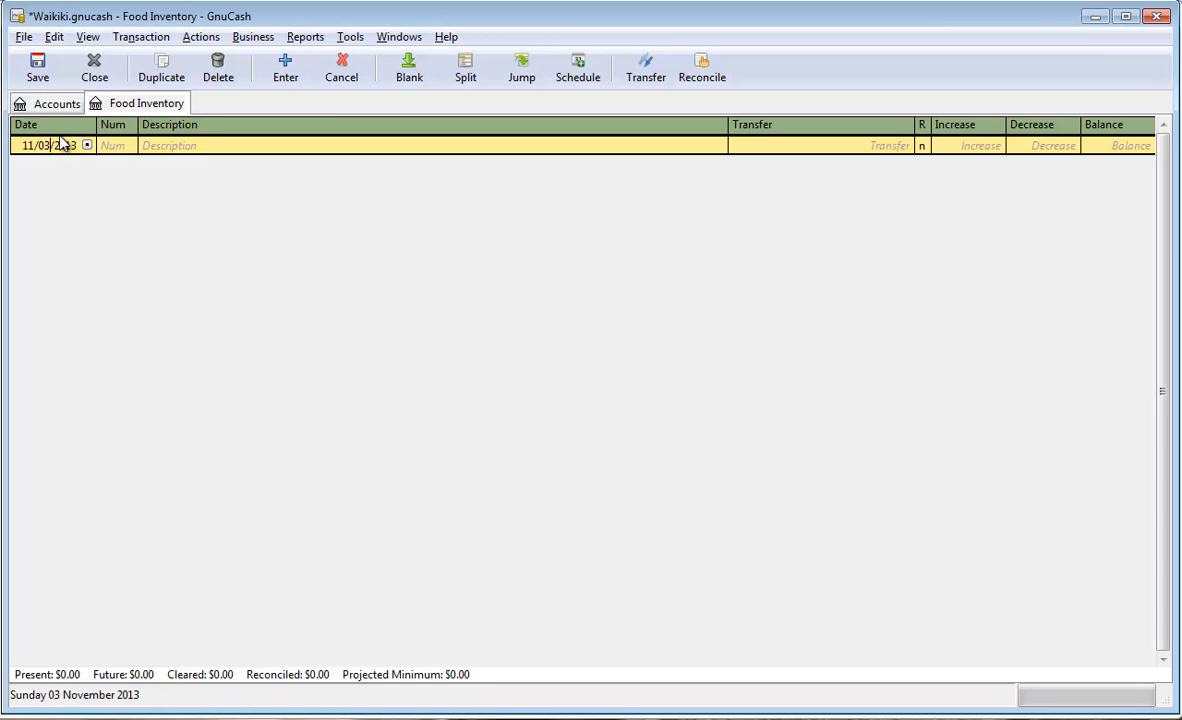
key("Tab")
key("Tab")
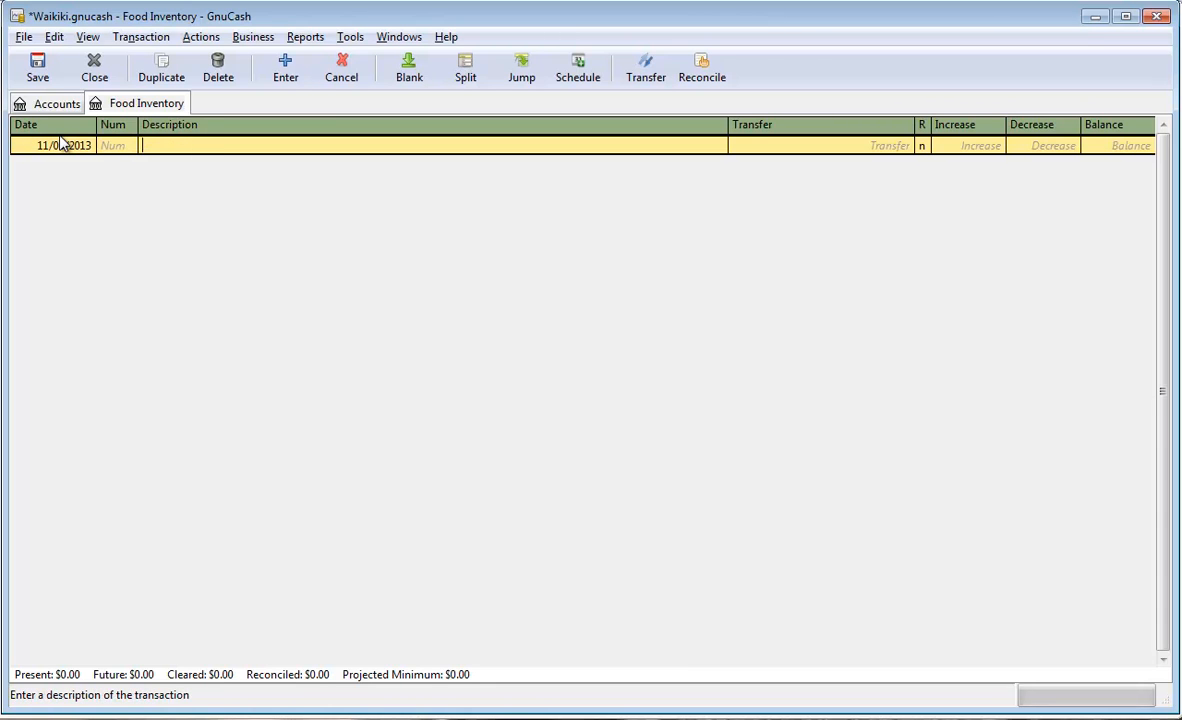
Enter Paid in Cash-Food Inventory as the description of the new Food Inventory entry.
type("Paid in Cas")
type("h")
key("BackSpace")
type("h-Food Inven")
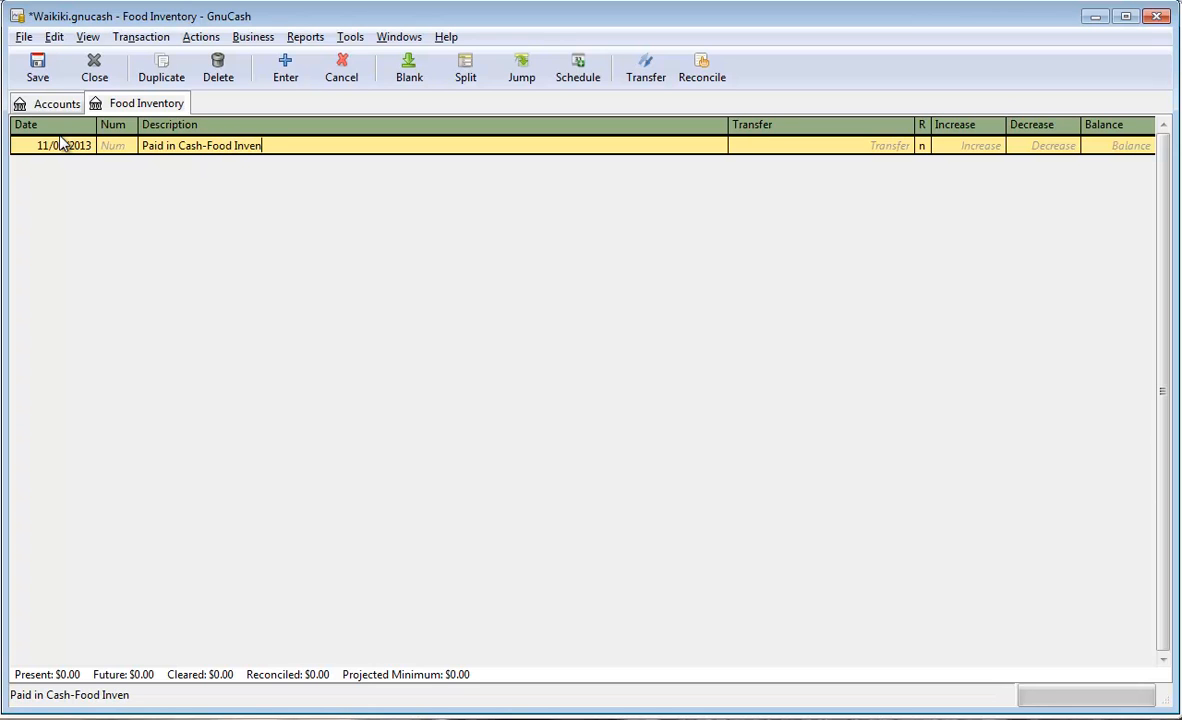
type("tory")
key("Tab")
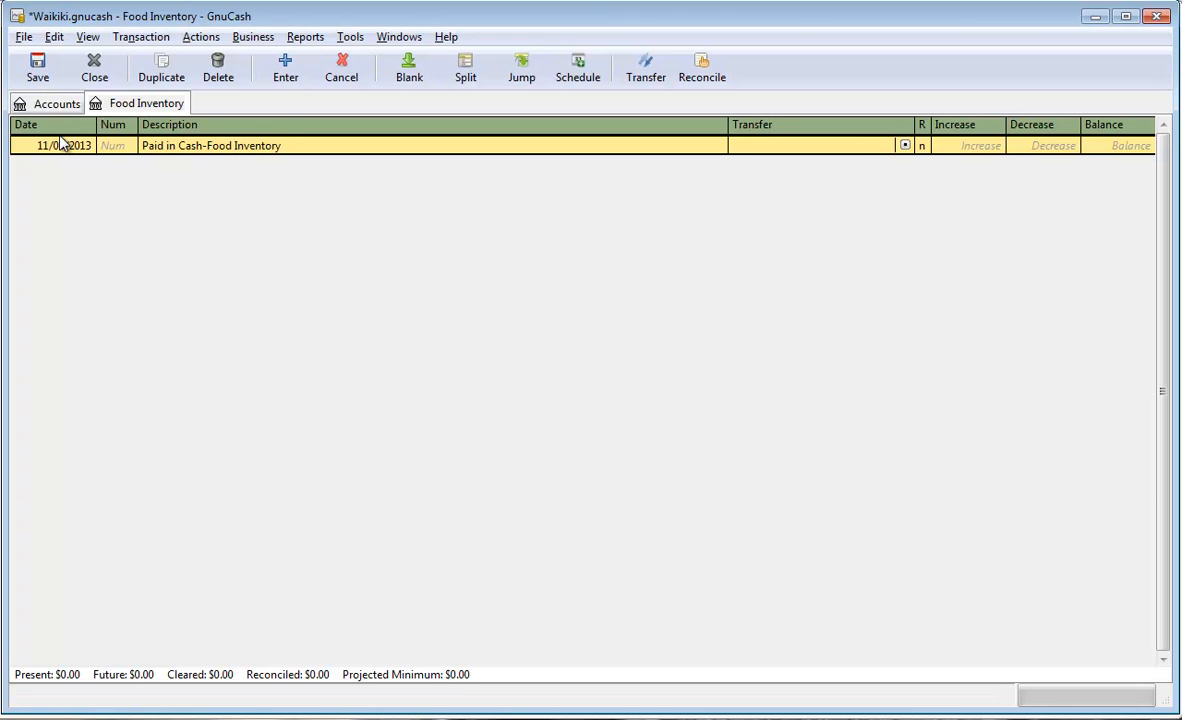
Record the Food Inventory entry as a 1,500 increase against Assets:Current Assets:Cash and close the register.
left_click(905, 145)
left_click(849, 188)
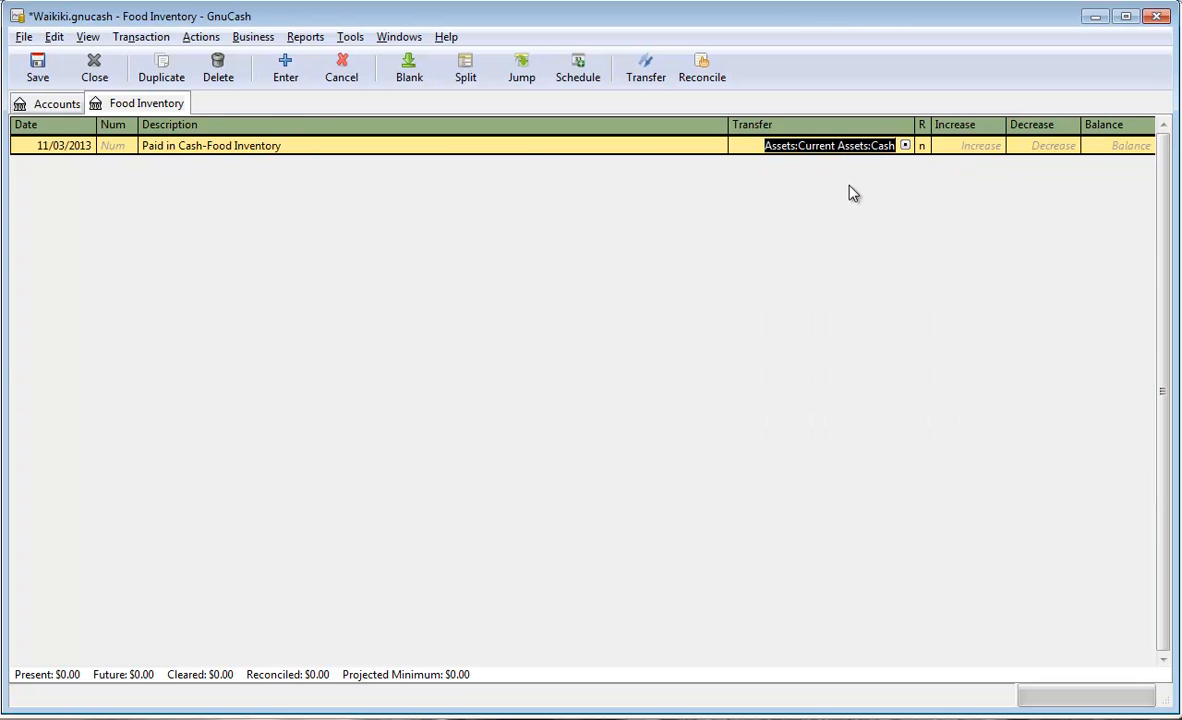
left_click(975, 148)
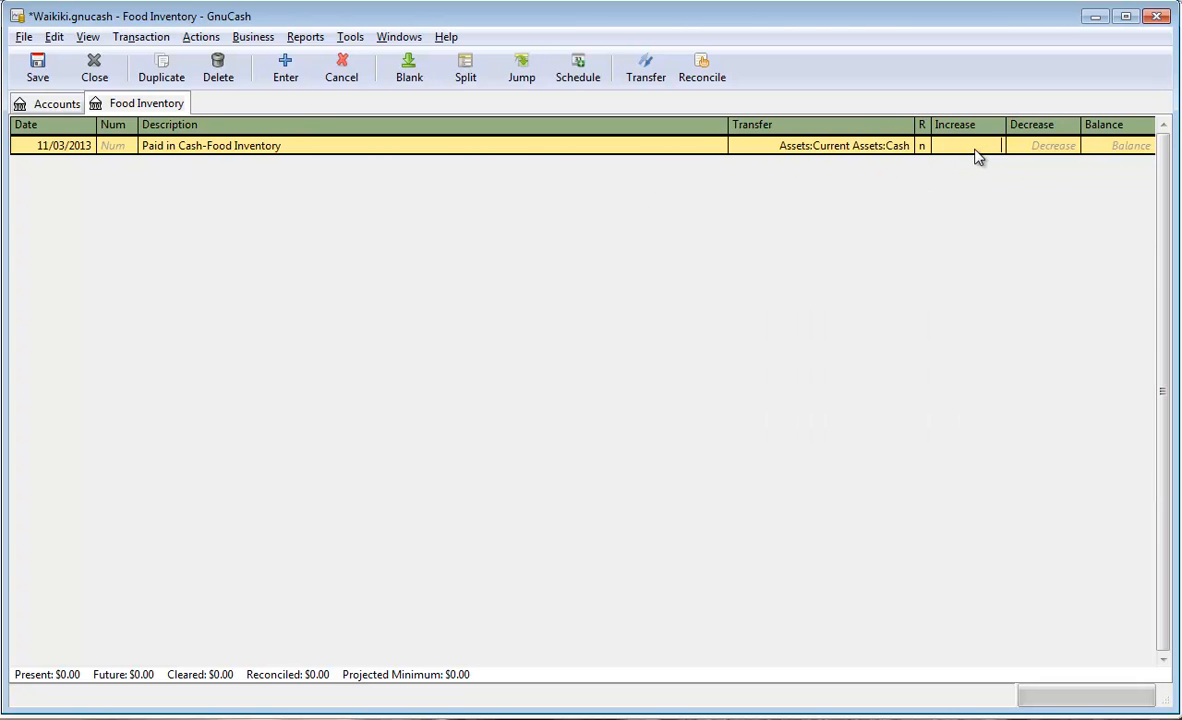
type("1500")
key("Return")
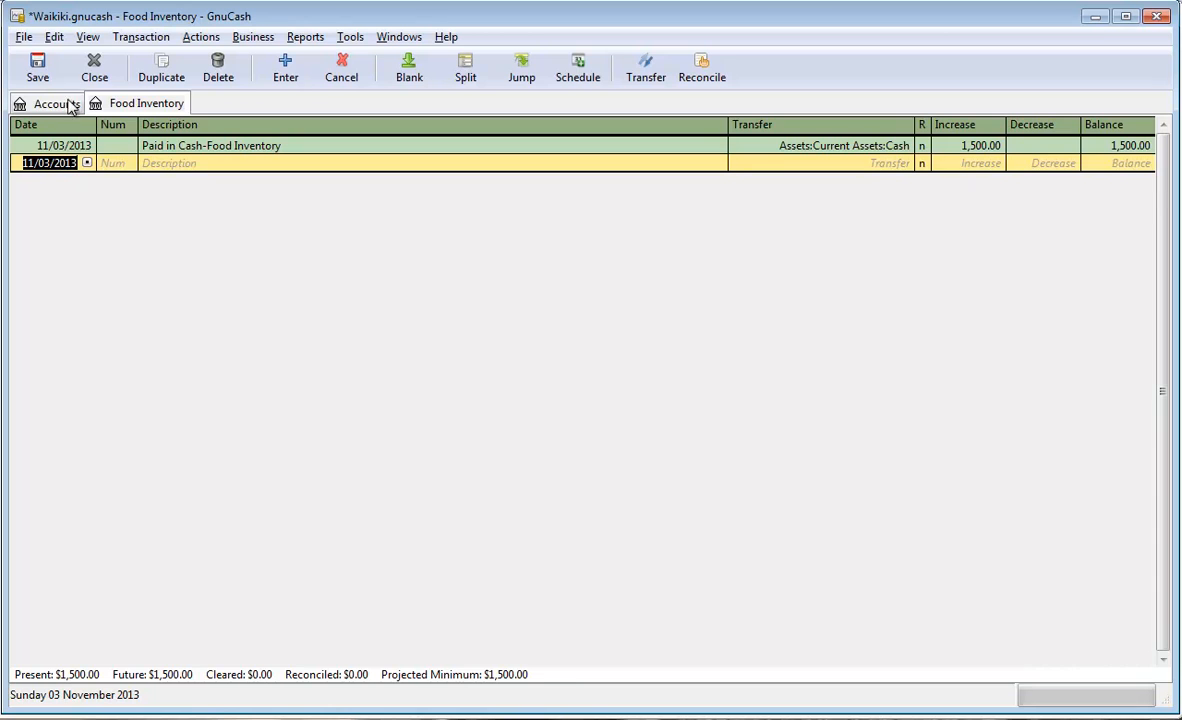
left_click(92, 77)
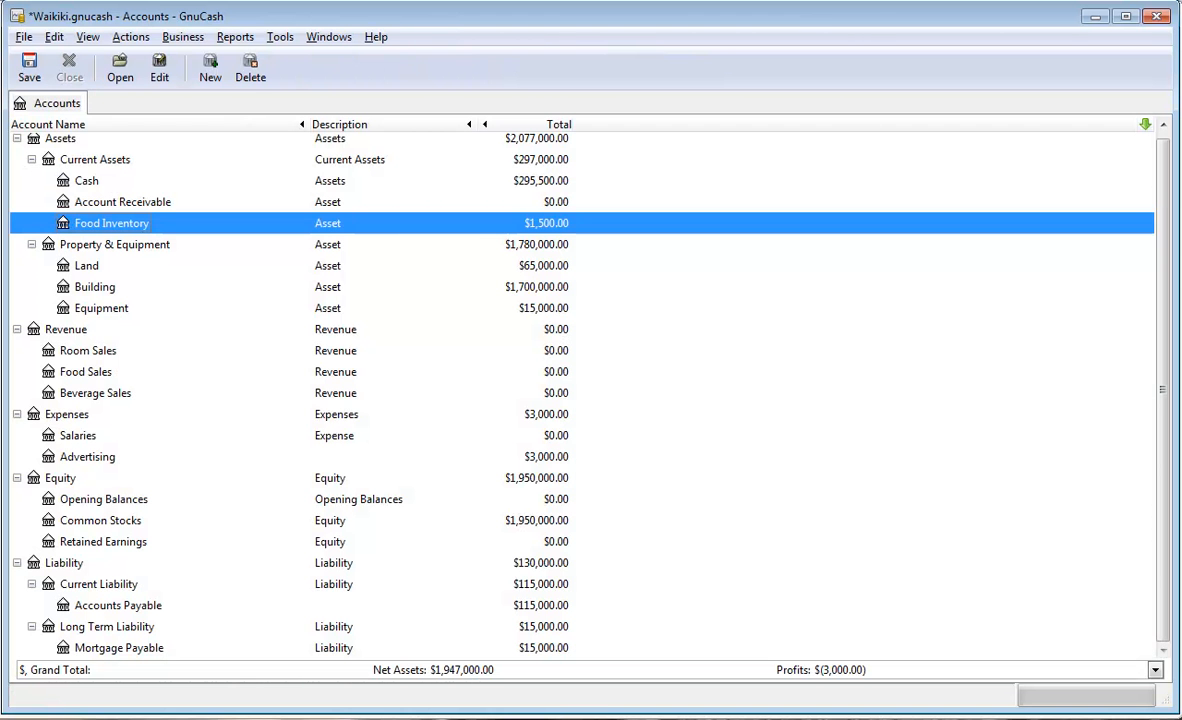
Switch to the Word exercise document and highlight the Nov. 4 room and beverage sales line to read it.
key("alt+Tab")
scroll(305, 278, "down", 2)
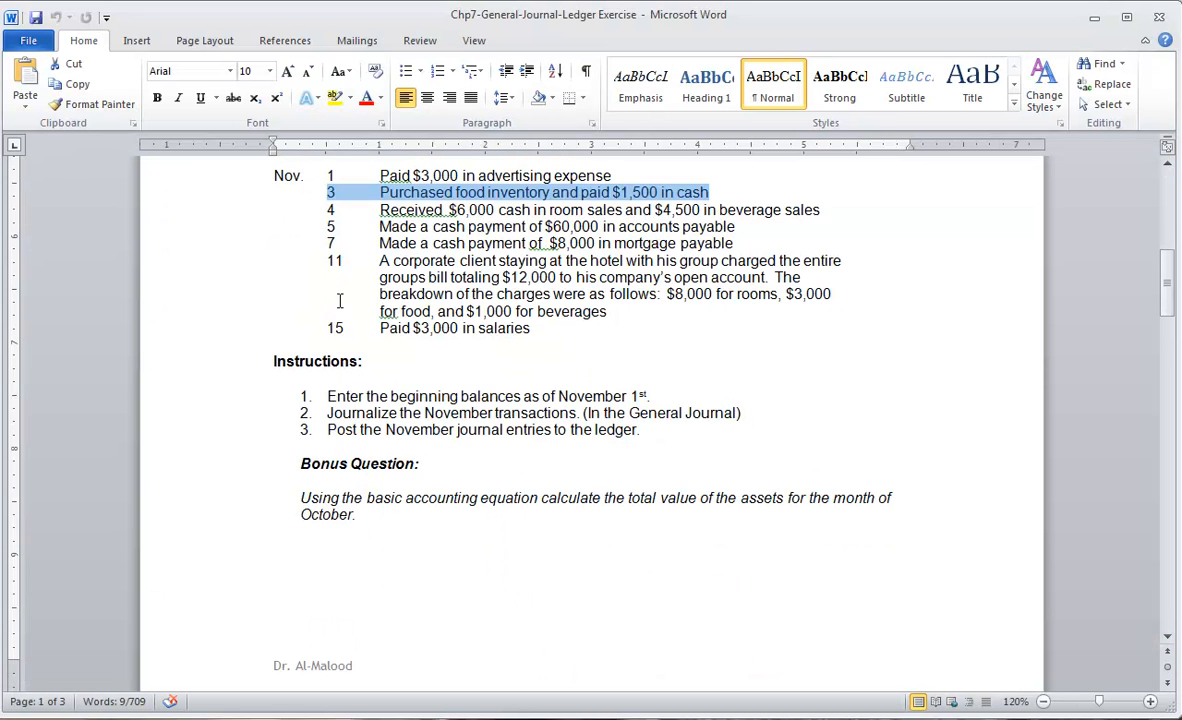
left_click_drag(821, 210, 336, 210)
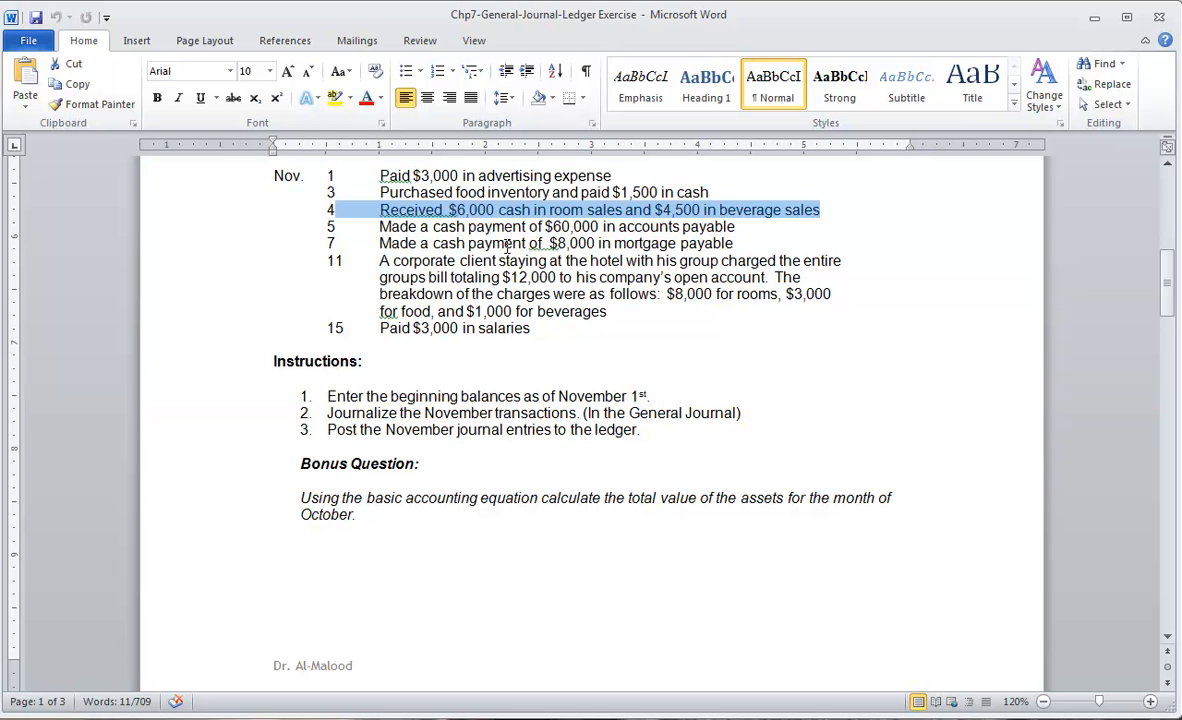
left_click(520, 205)
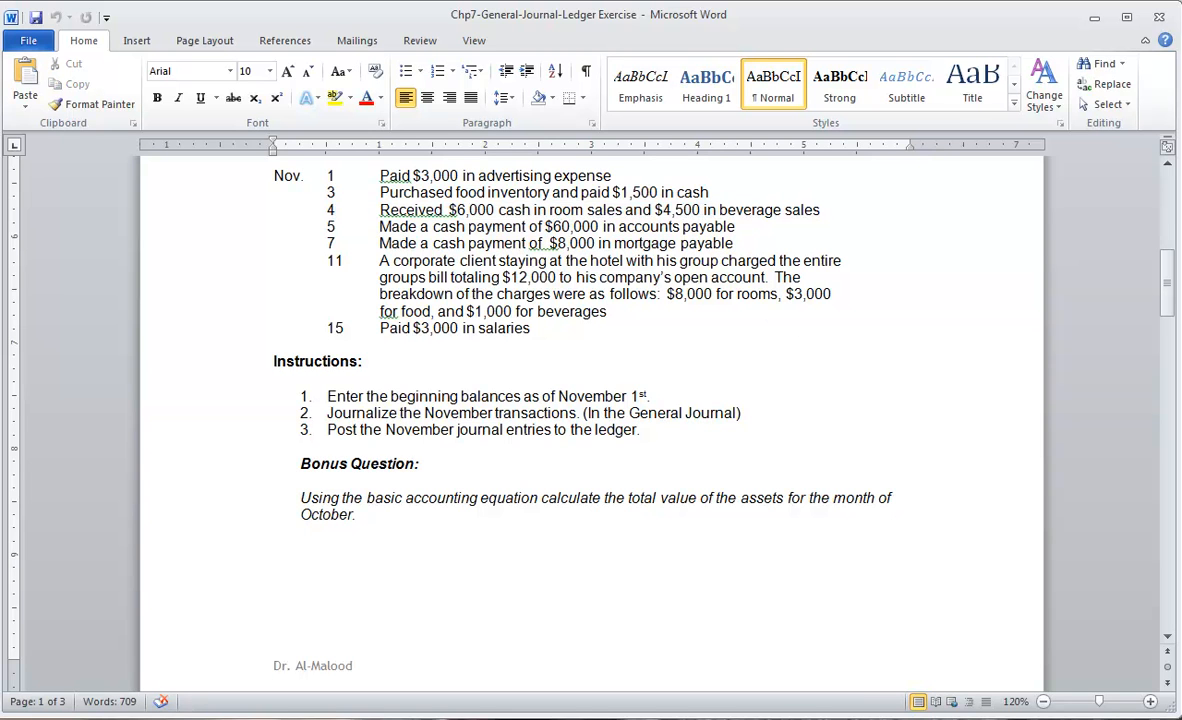
Switch to GnuCash, open the Cash register and date the new entry 11/04/2013.
left_click(245, 718)
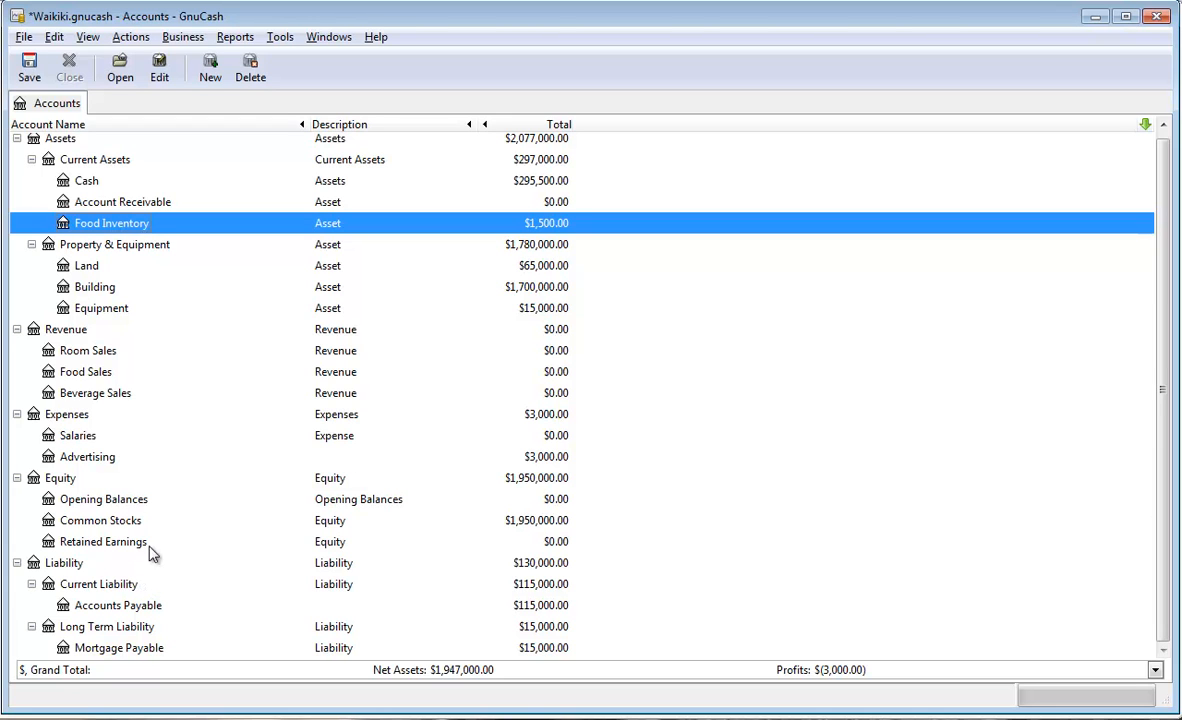
left_click(88, 350)
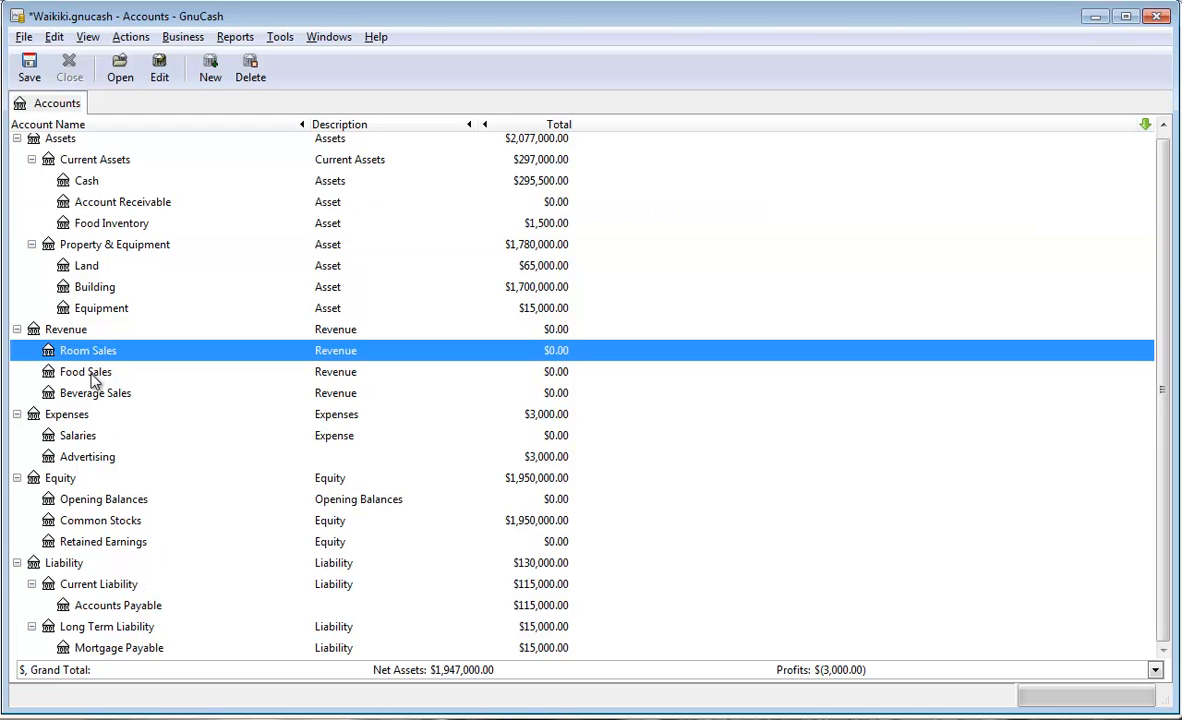
left_click(90, 395)
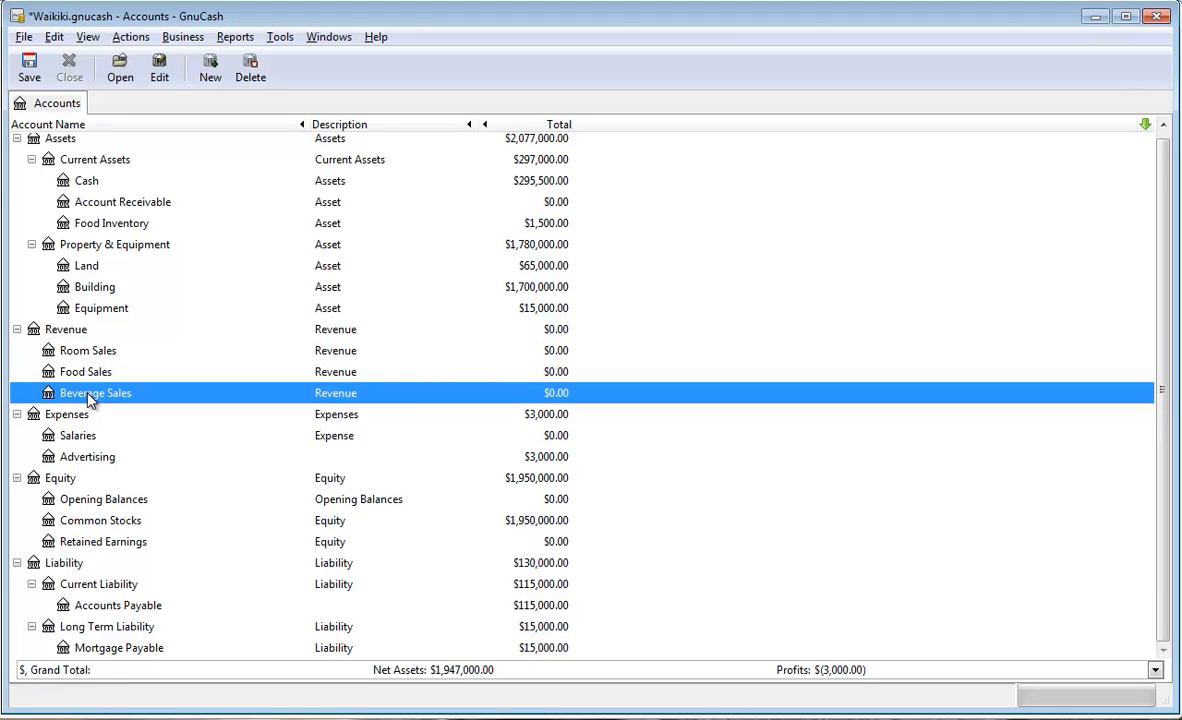
left_click(88, 182)
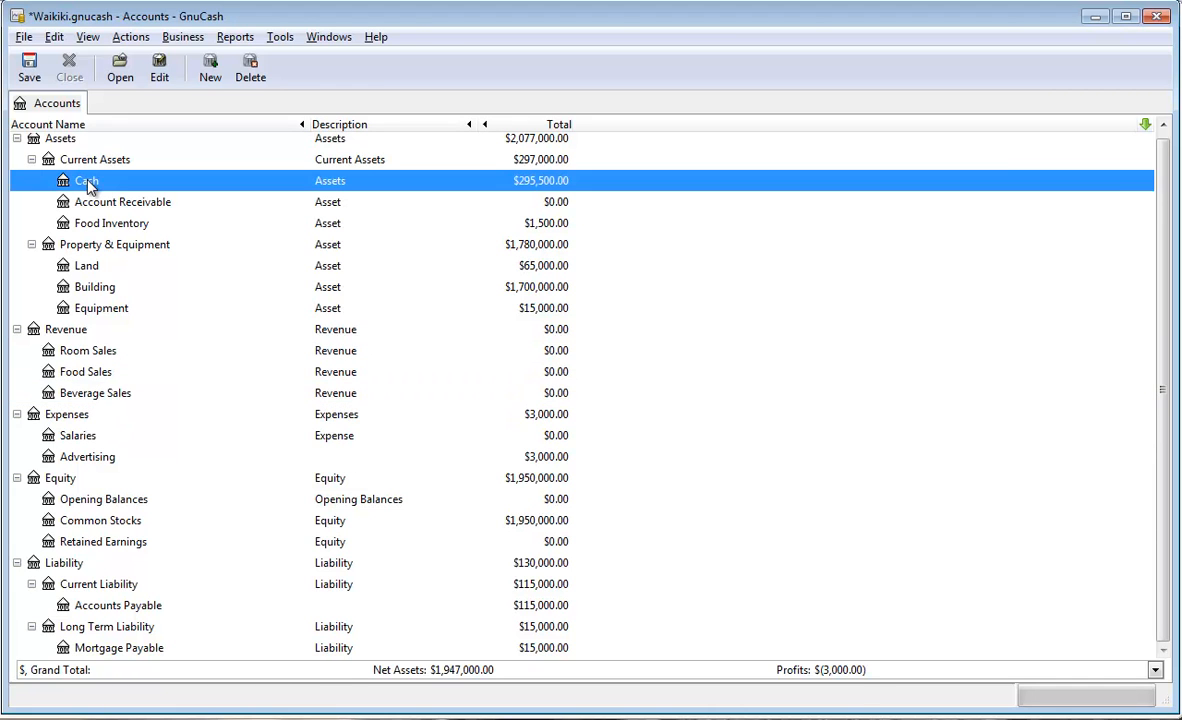
double_click(88, 182)
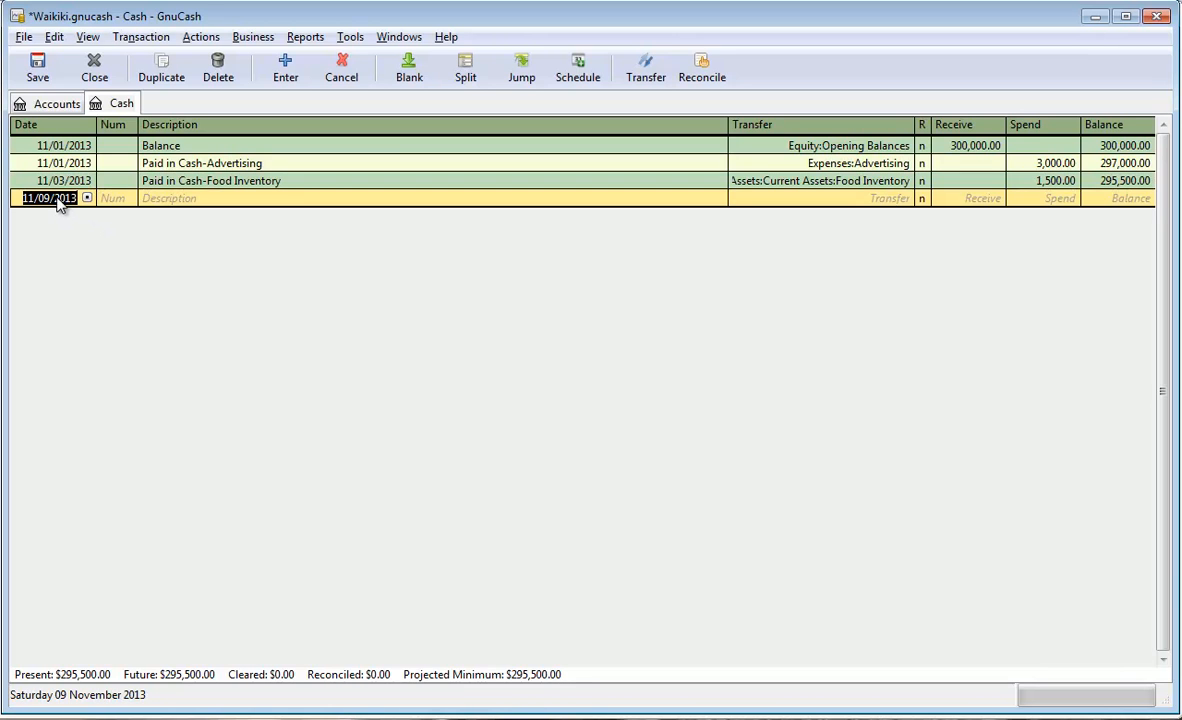
left_click(52, 199)
key("BackSpace")
type("4")
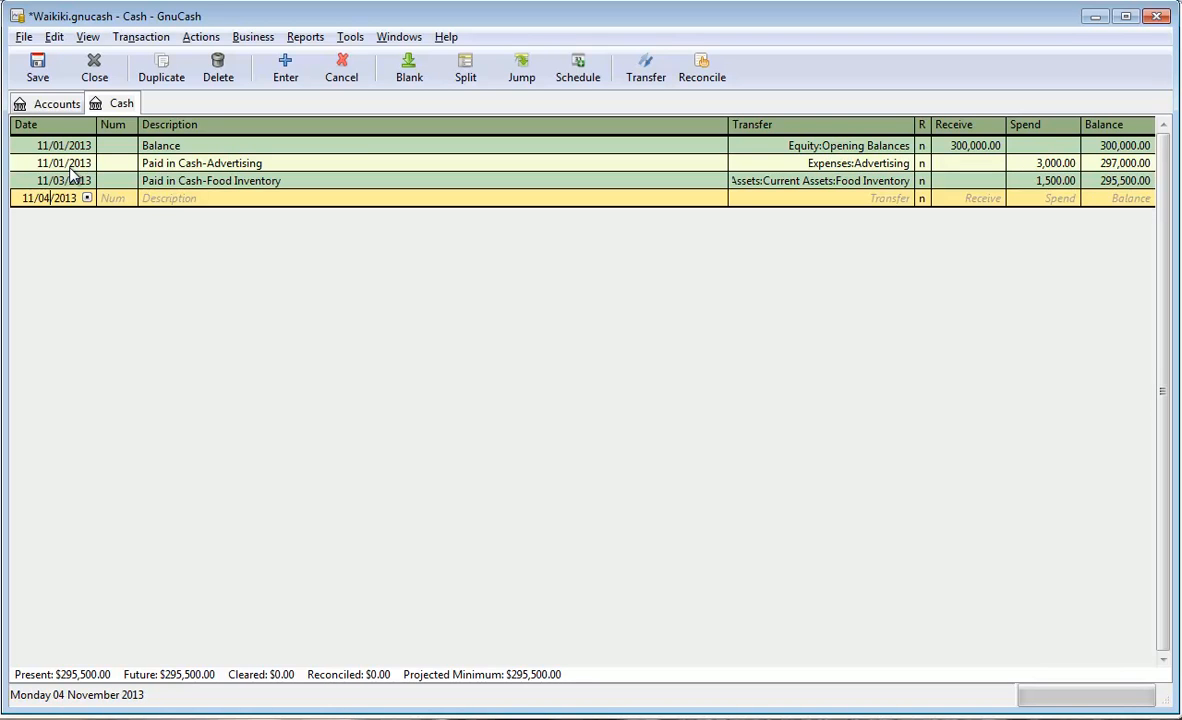
Enter Room-Sales Cash Payment as the description of the 11/04/2013 Cash entry.
left_click(172, 198)
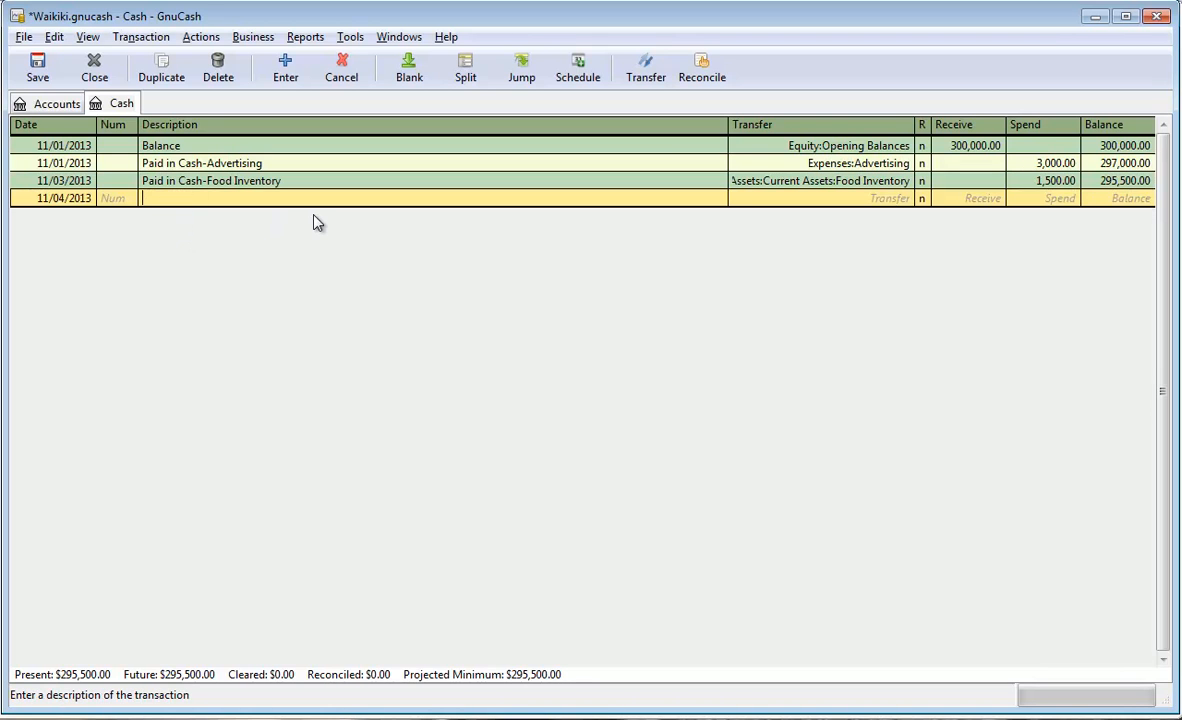
type("m")
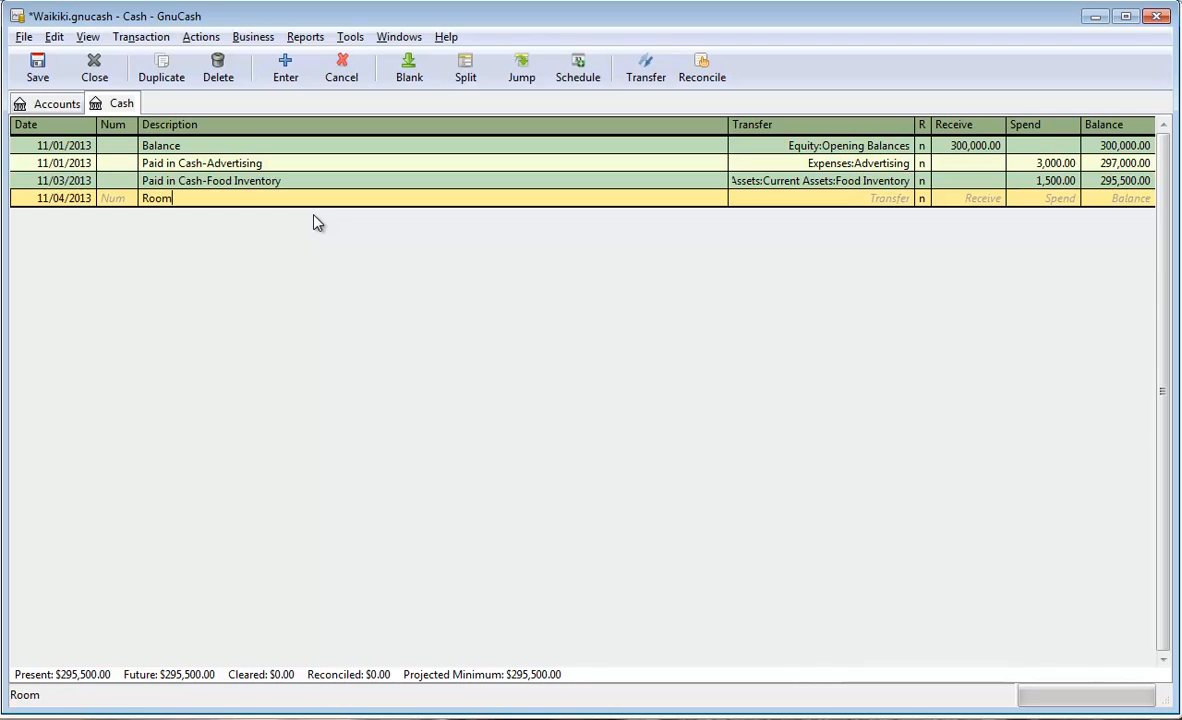
type("-Sales Cash Pa")
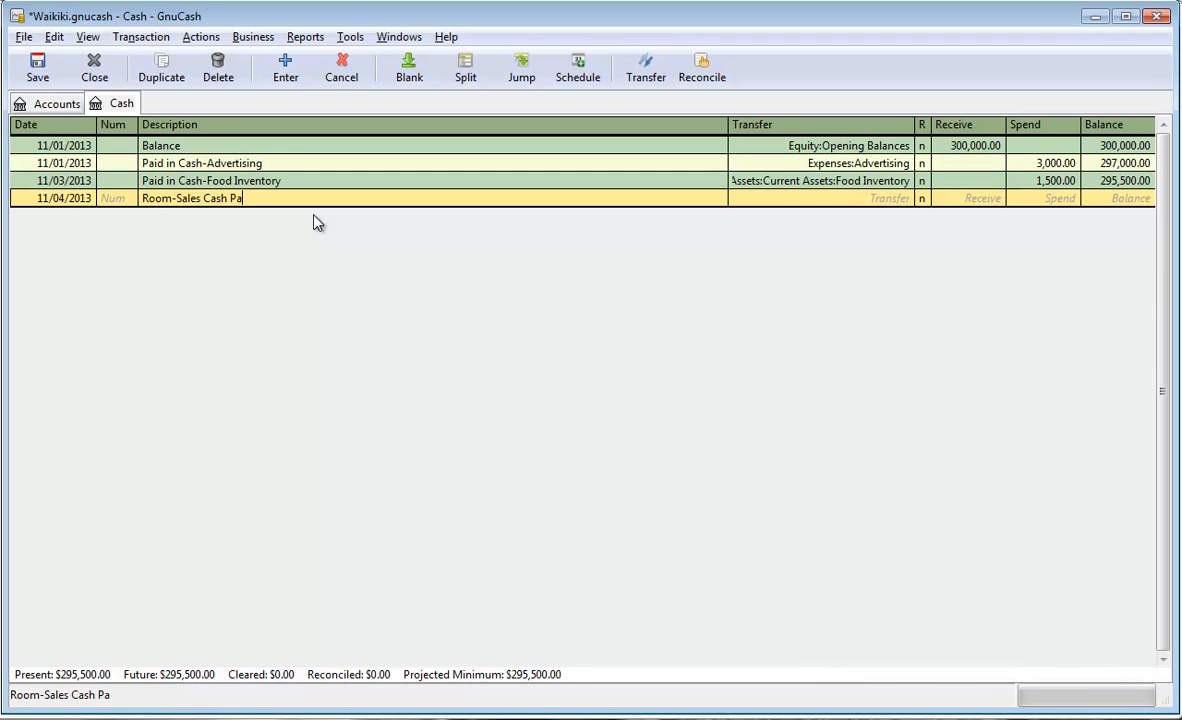
type("yment")
Record the room sales entry as 6,000 received against Revenue:Room Sales.
left_click(890, 203)
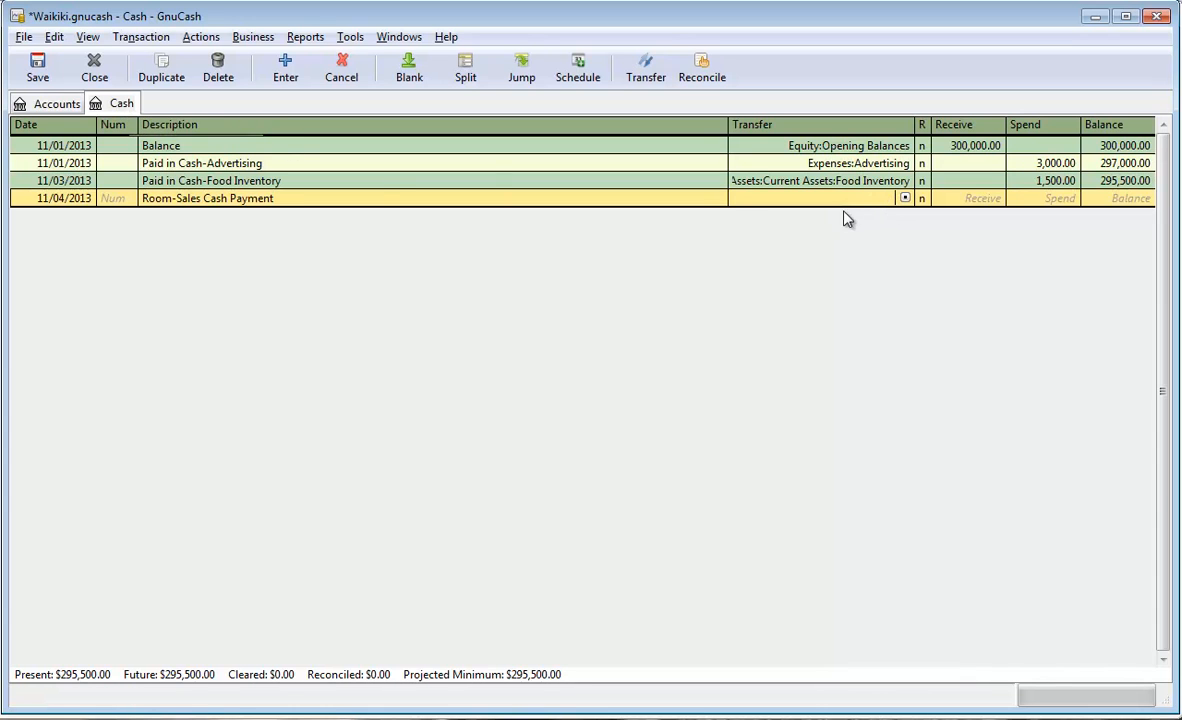
left_click(905, 199)
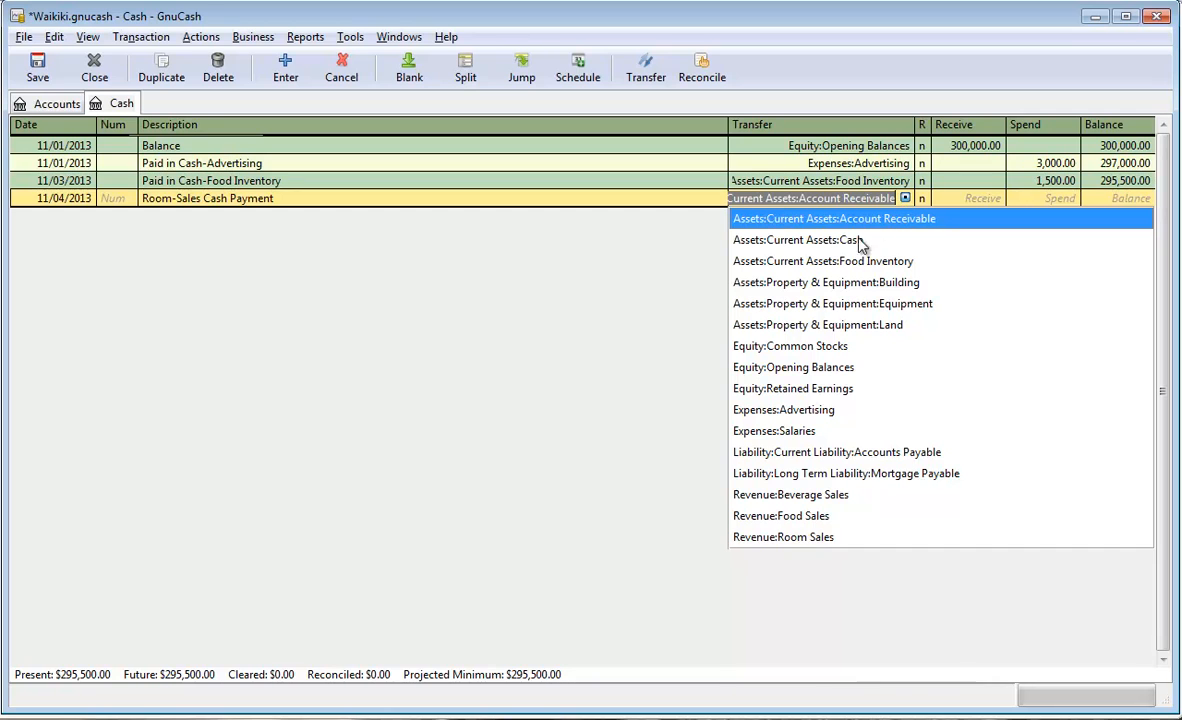
left_click(800, 538)
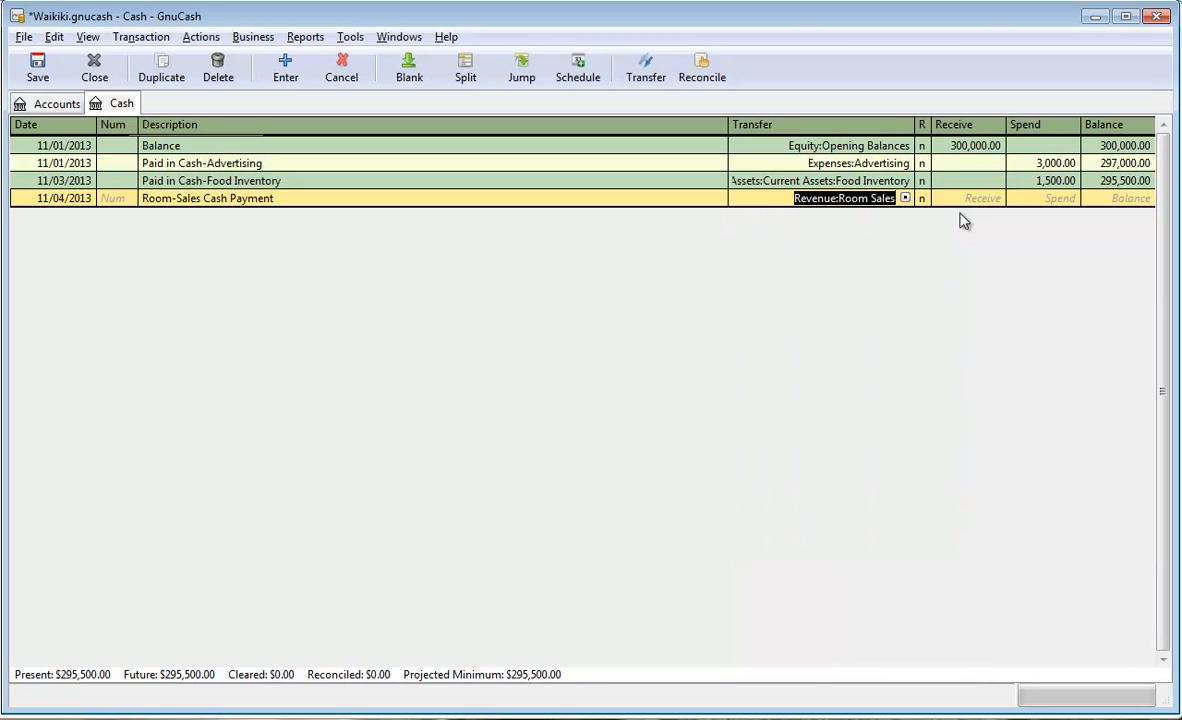
left_click(970, 201)
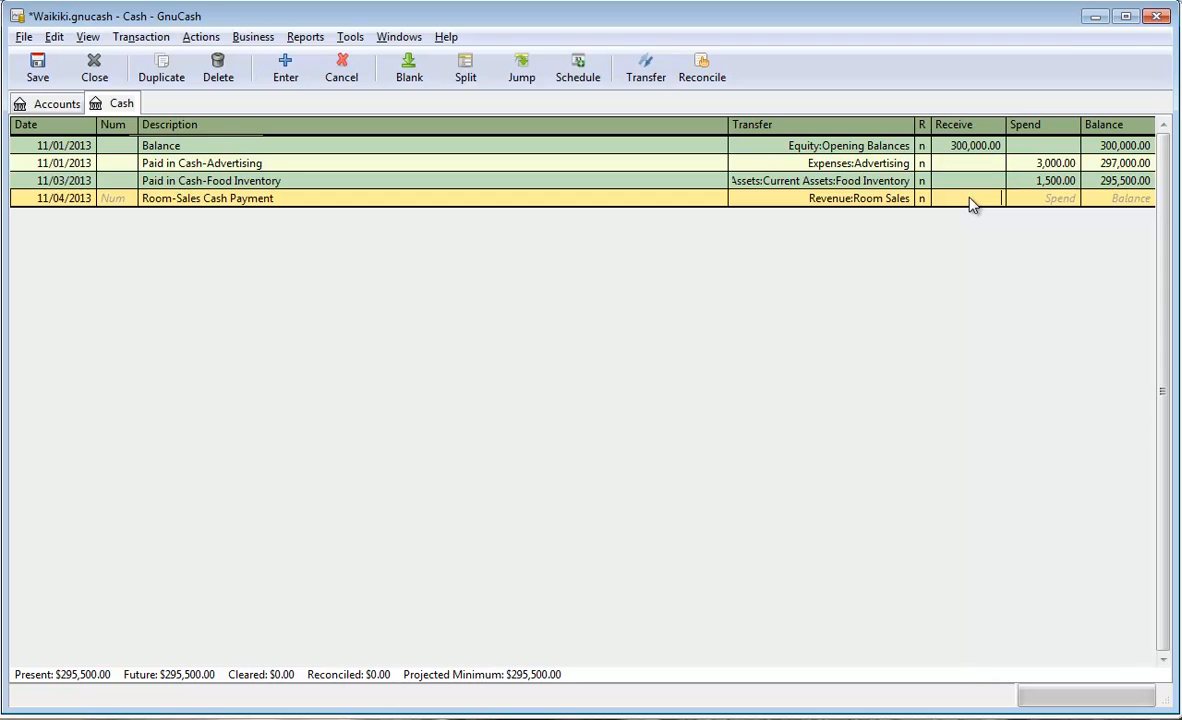
type("6000")
key("Return")
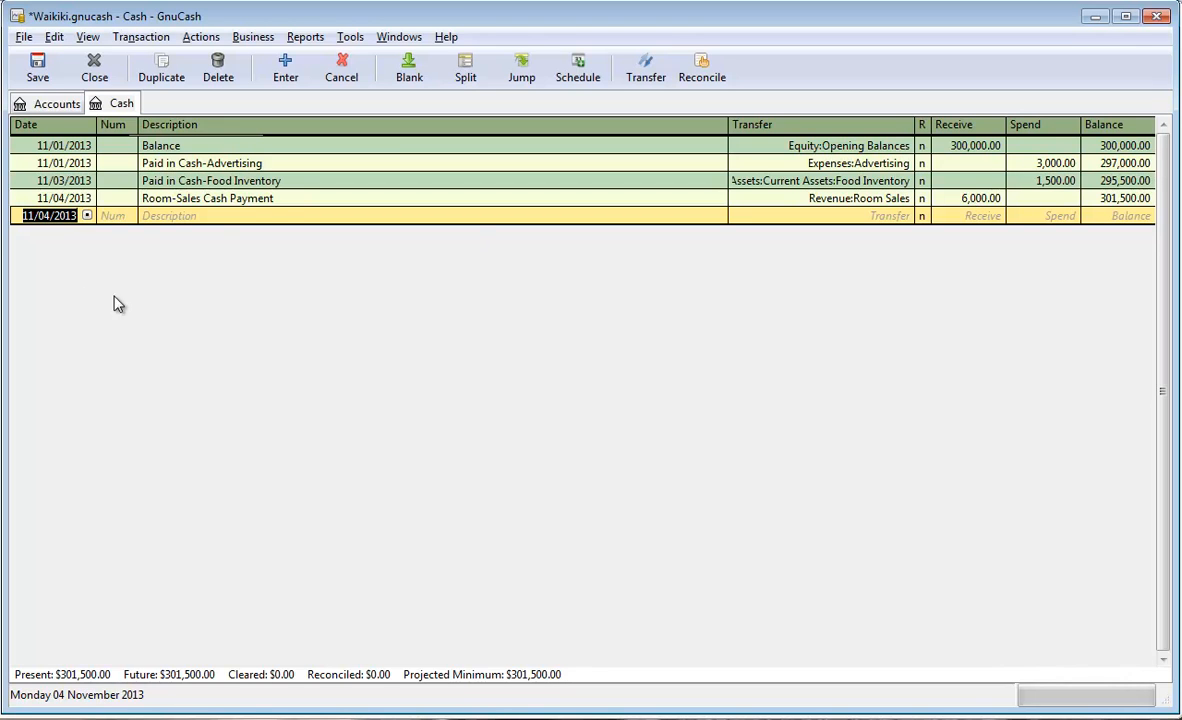
Describe a second 11/04/2013 Cash entry as Beverage-Sales Cash Payment, reusing the wording of the room sales description.
left_click(277, 200)
left_click_drag(277, 200, 183, 200)
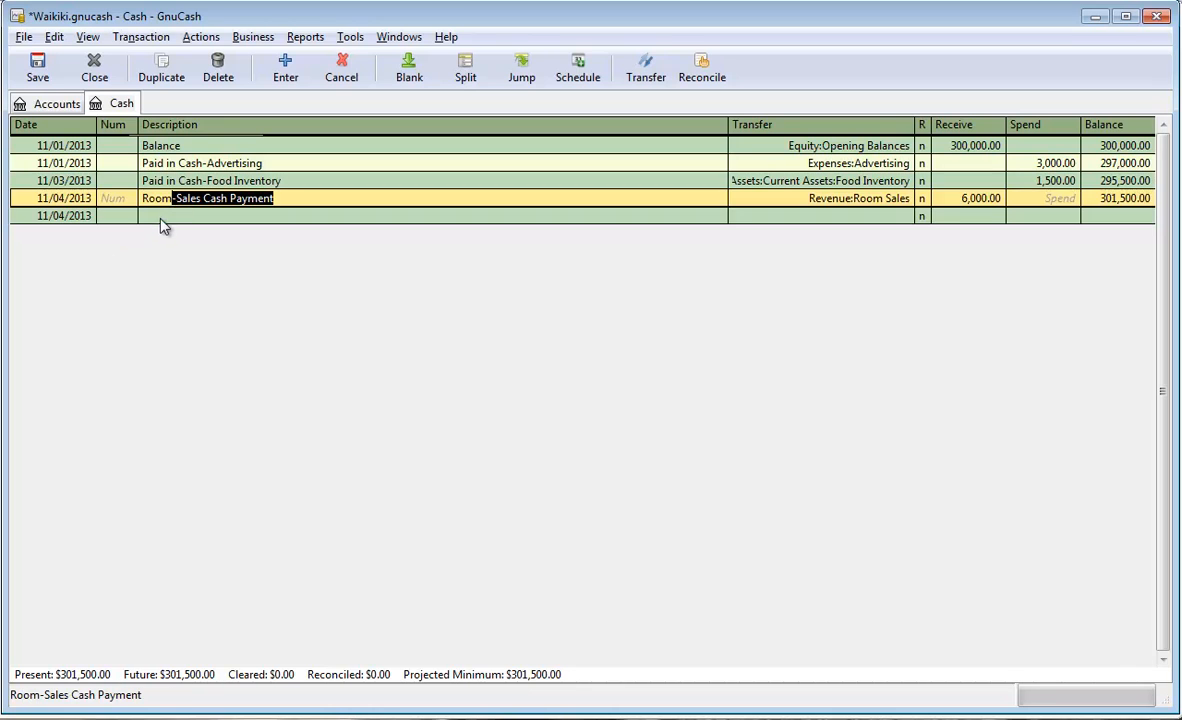
left_click(163, 217)
type("Beverage")
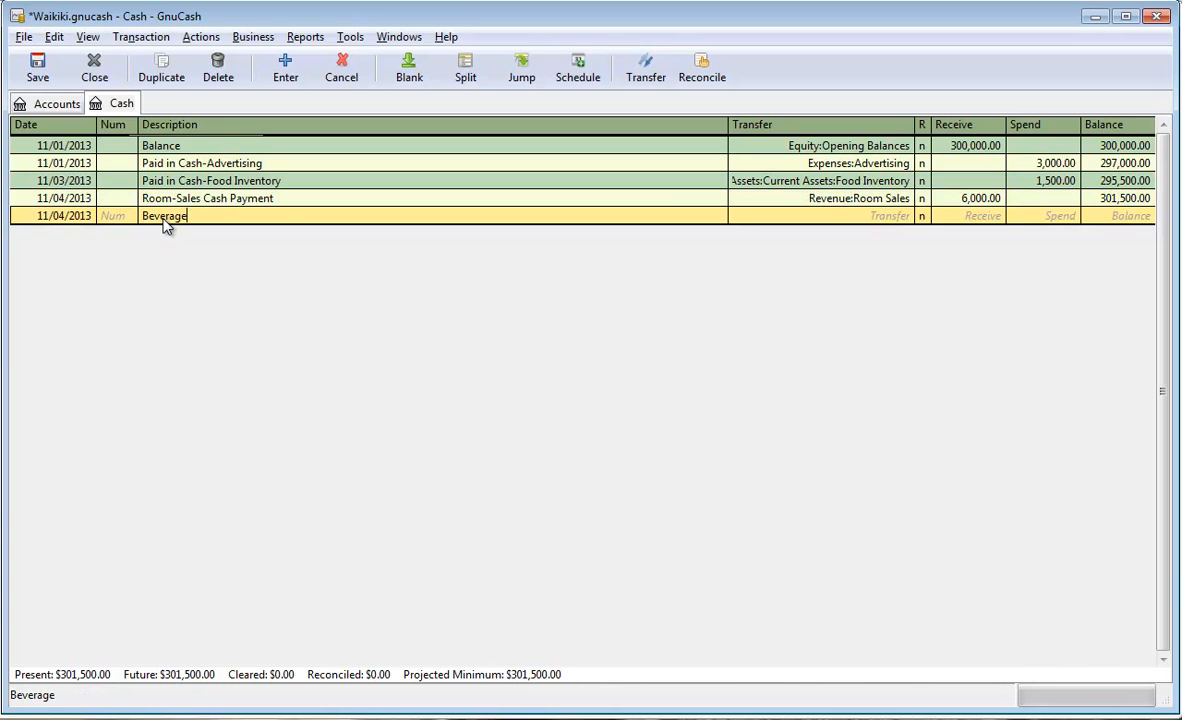
type("-")
type("Sales Cash Payment")
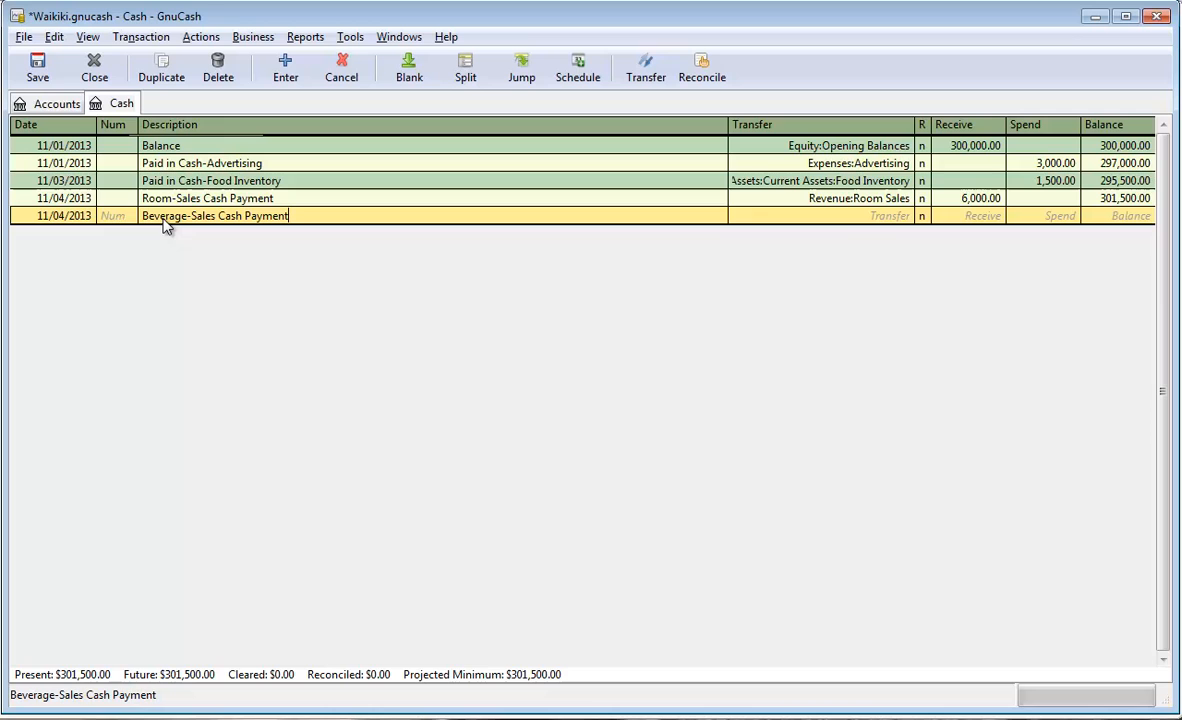
Record the beverage sales entry as 4,500 received against Revenue:Beverage Sales.
left_click(882, 219)
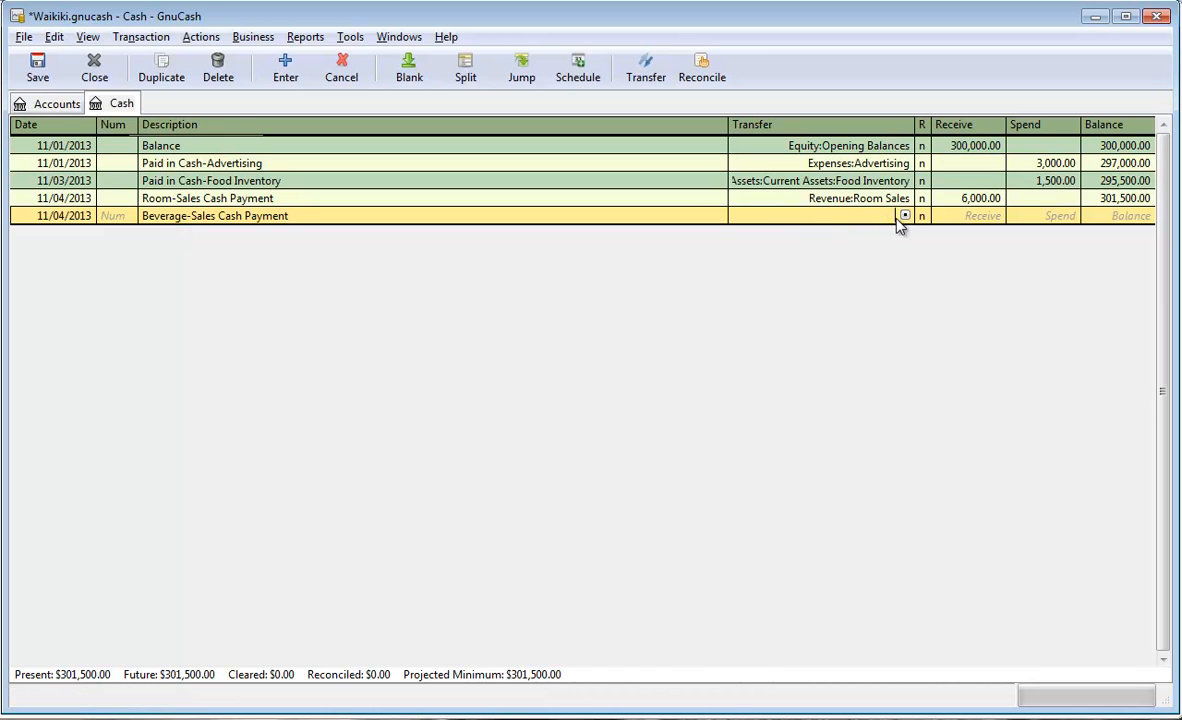
left_click(904, 216)
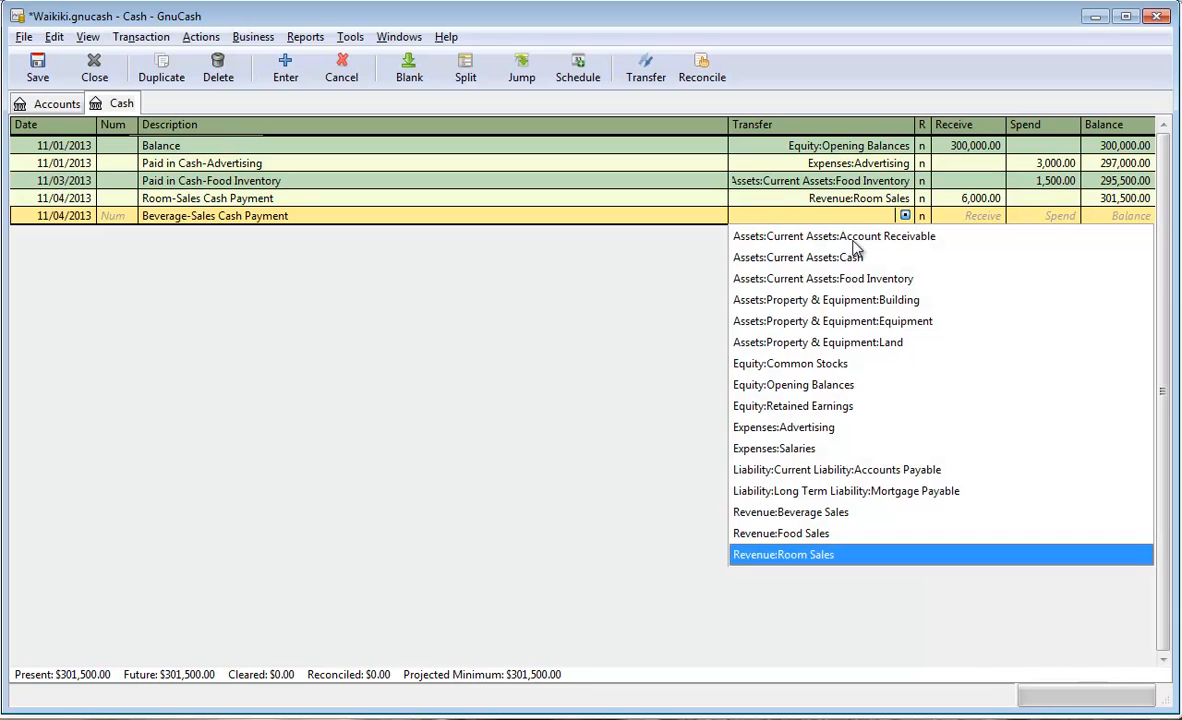
left_click(817, 518)
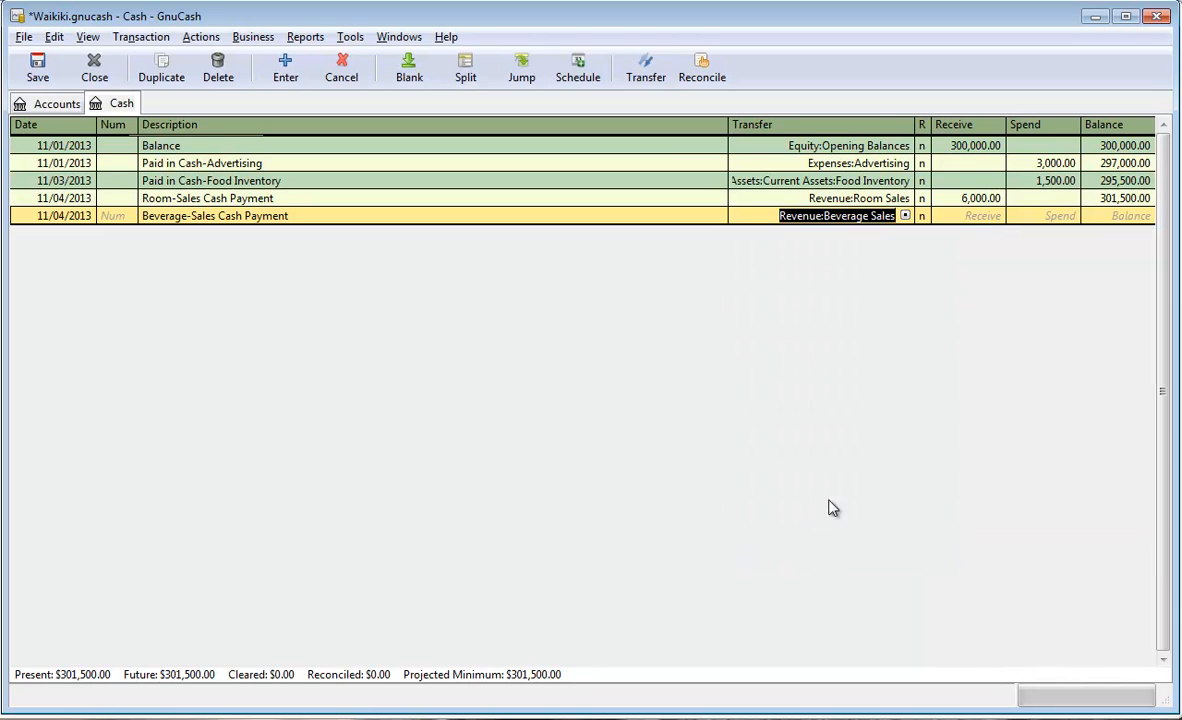
left_click(983, 220)
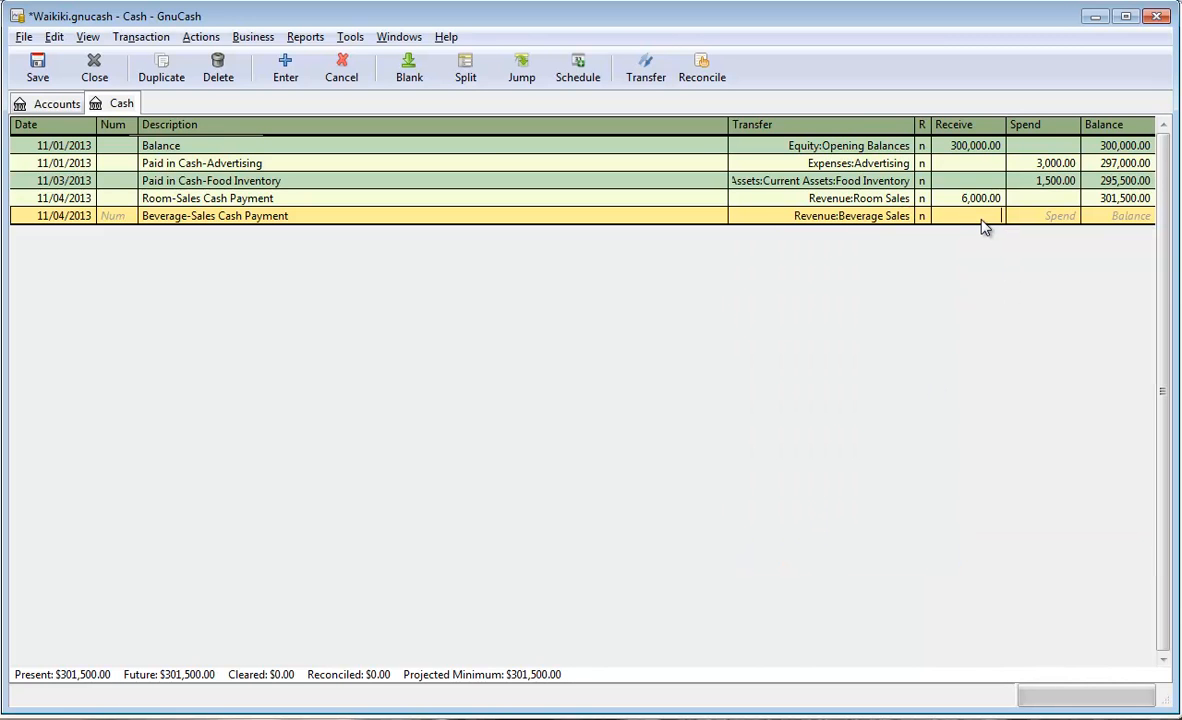
type("4500")
key("Return")
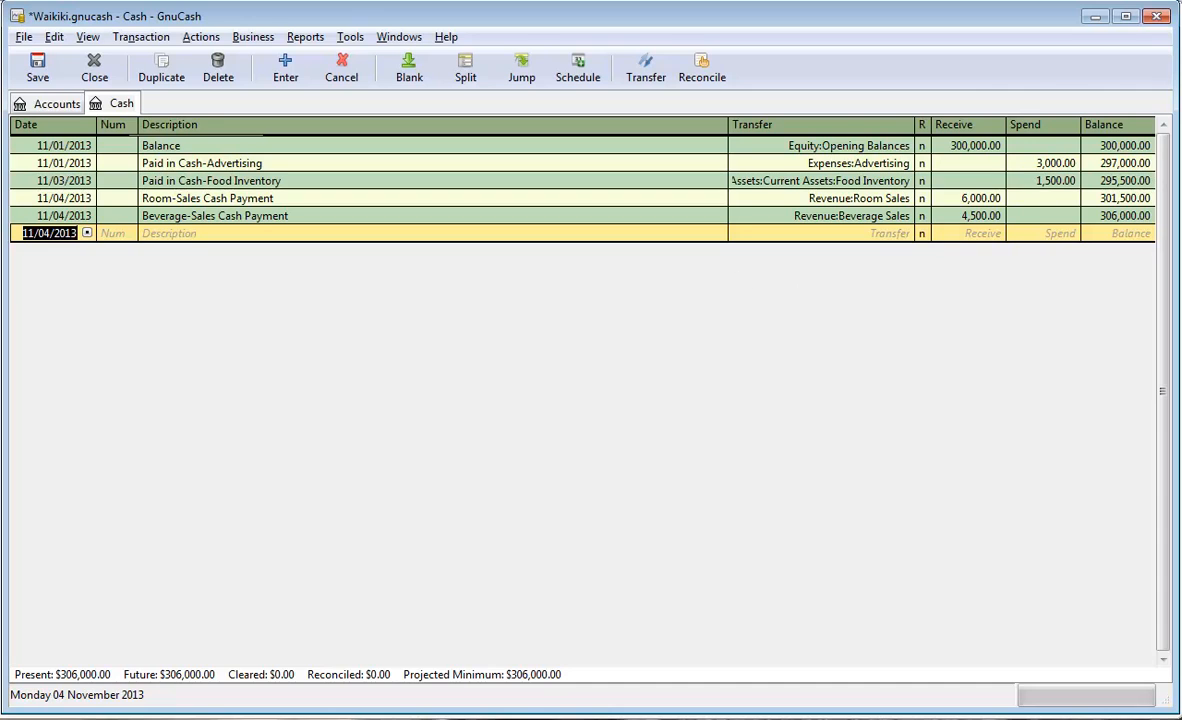
Switch to the Word exercise document and highlight the Nov. 5 accounts payable payment line to read it.
key("alt+Tab")
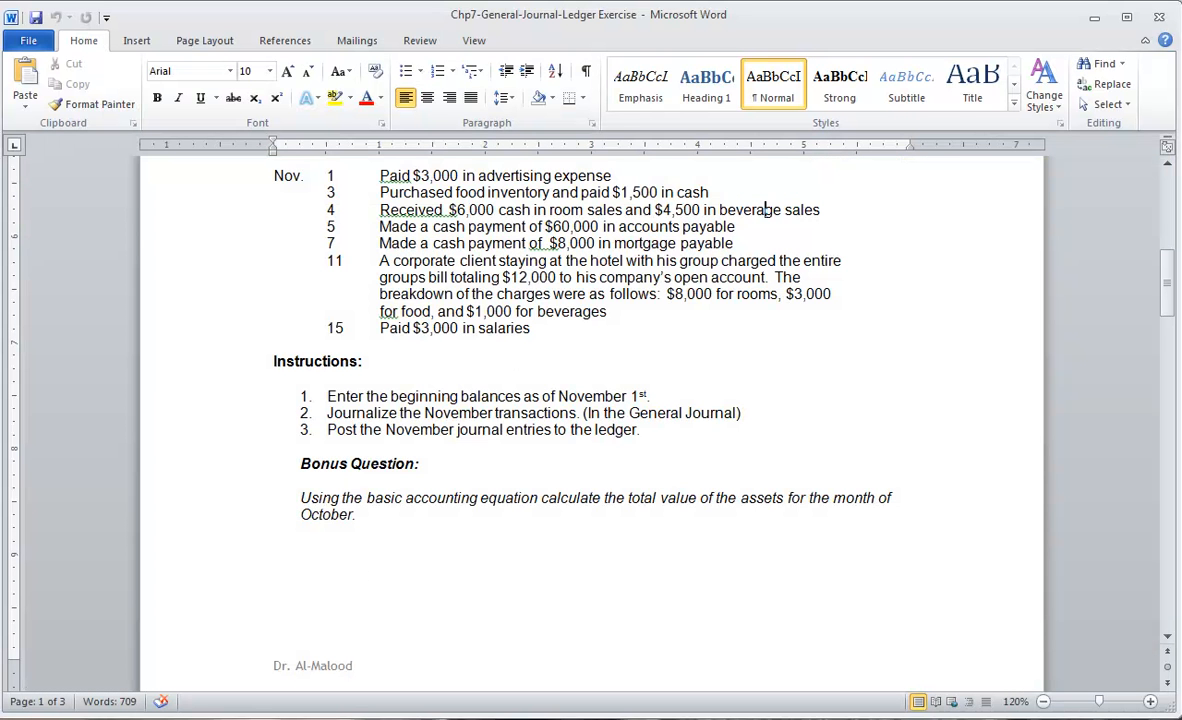
scroll(833, 169, "up", 2, "ctrl")
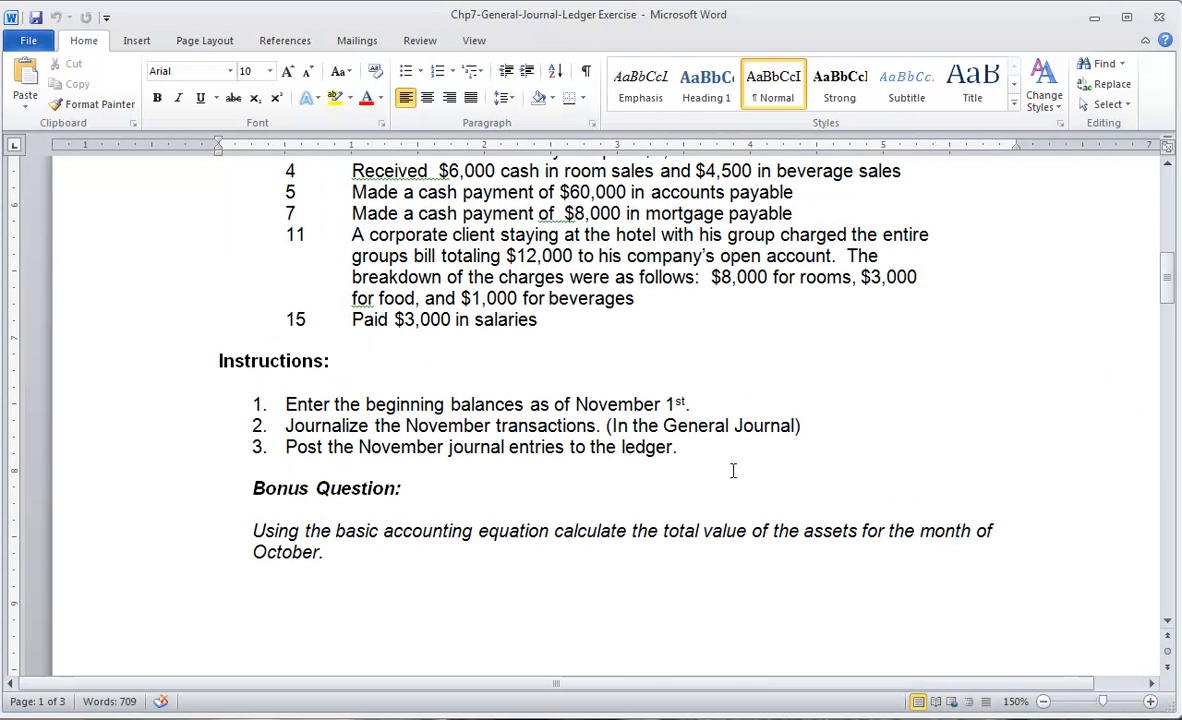
scroll(730, 473, "up", 1, "ctrl")
left_click_drag(284, 258, 820, 255)
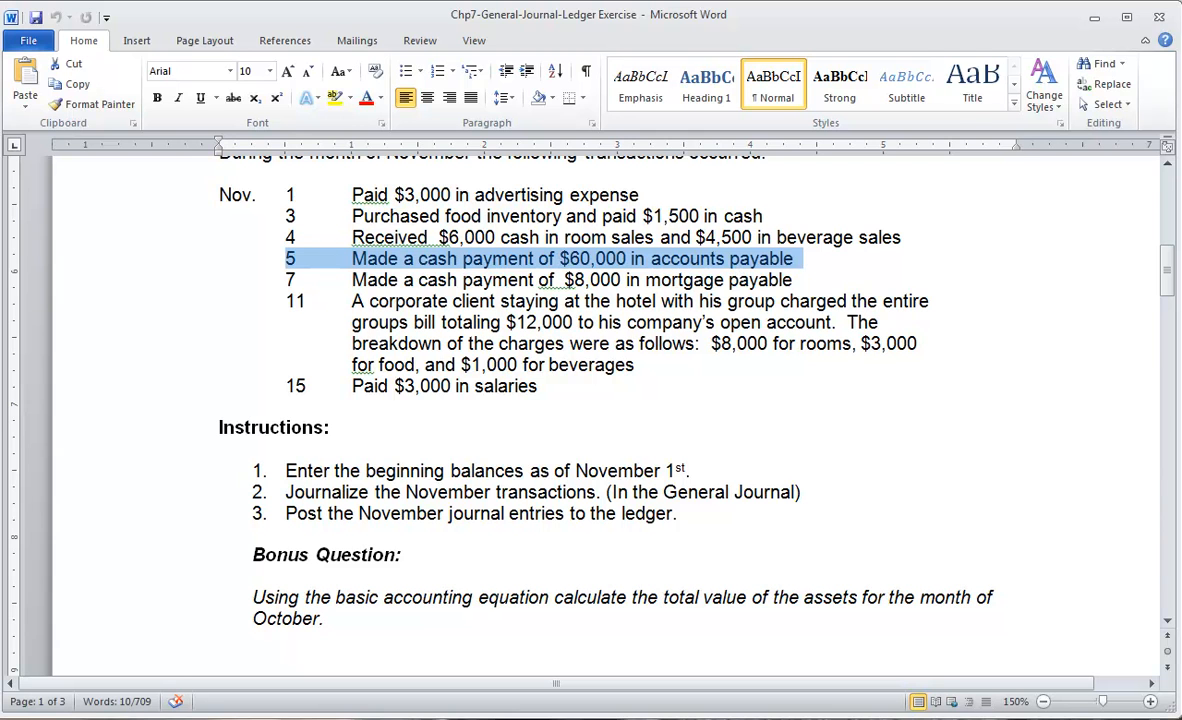
Switch to GnuCash, return to the Cash register from the account list and date the new entry 11/05/2013.
left_click(250, 717)
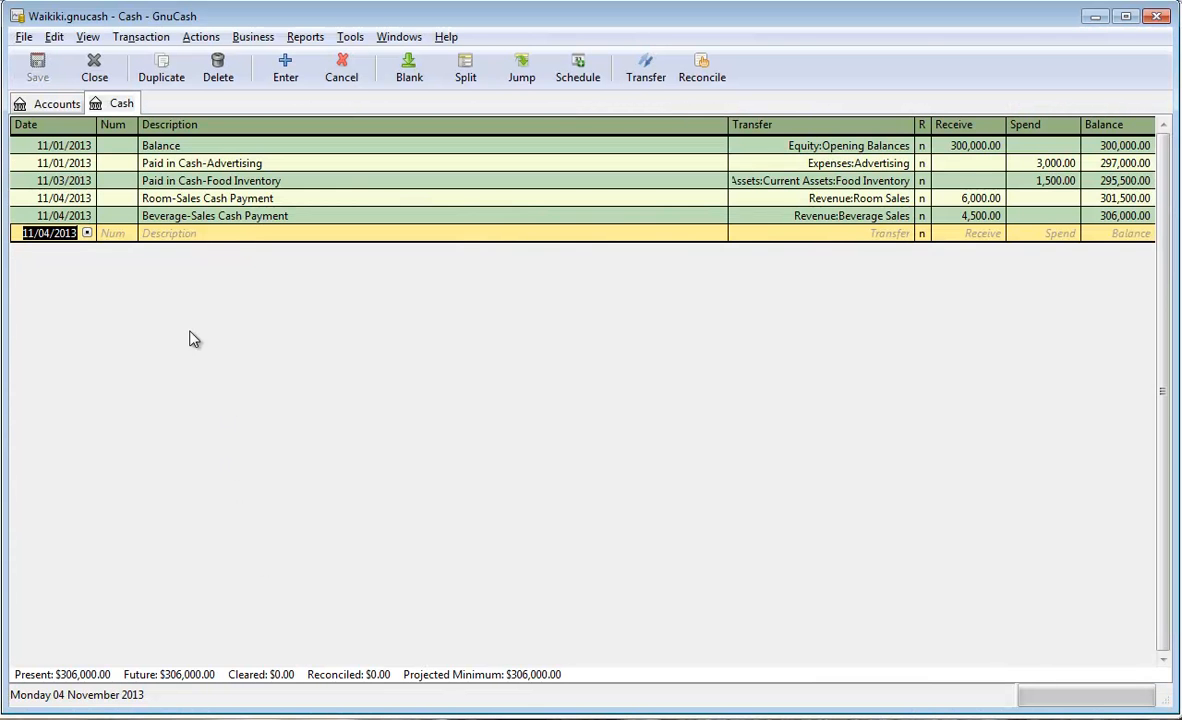
left_click(57, 104)
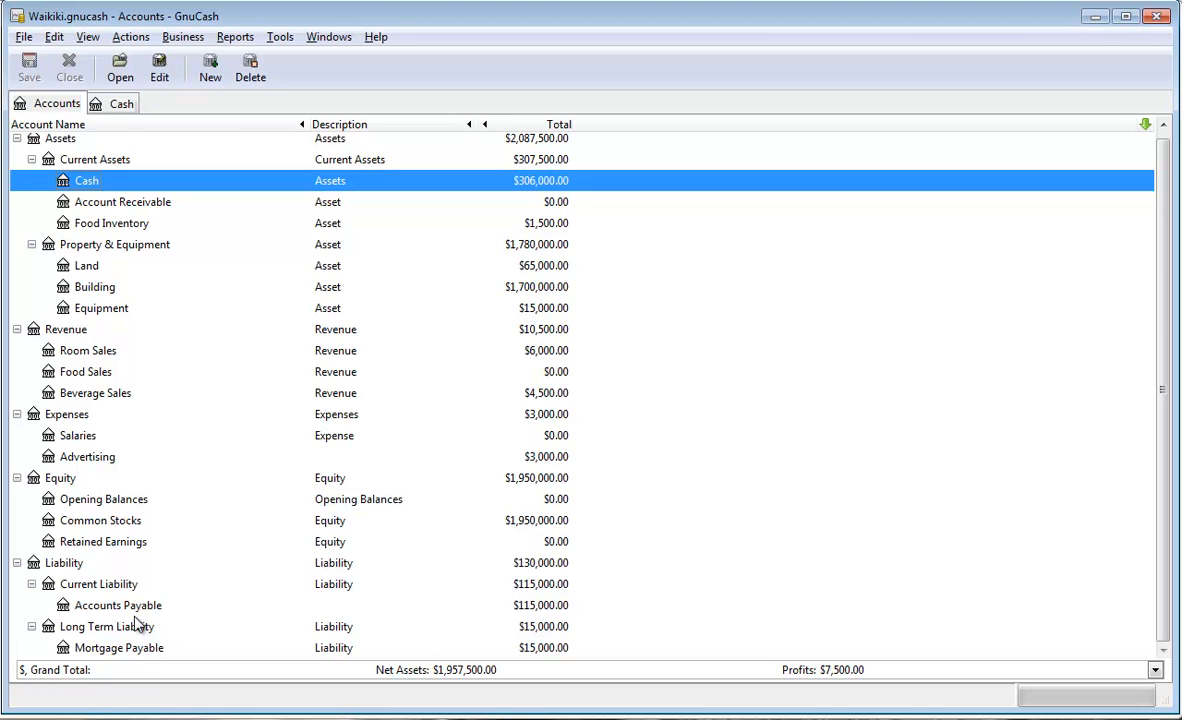
left_click(583, 606)
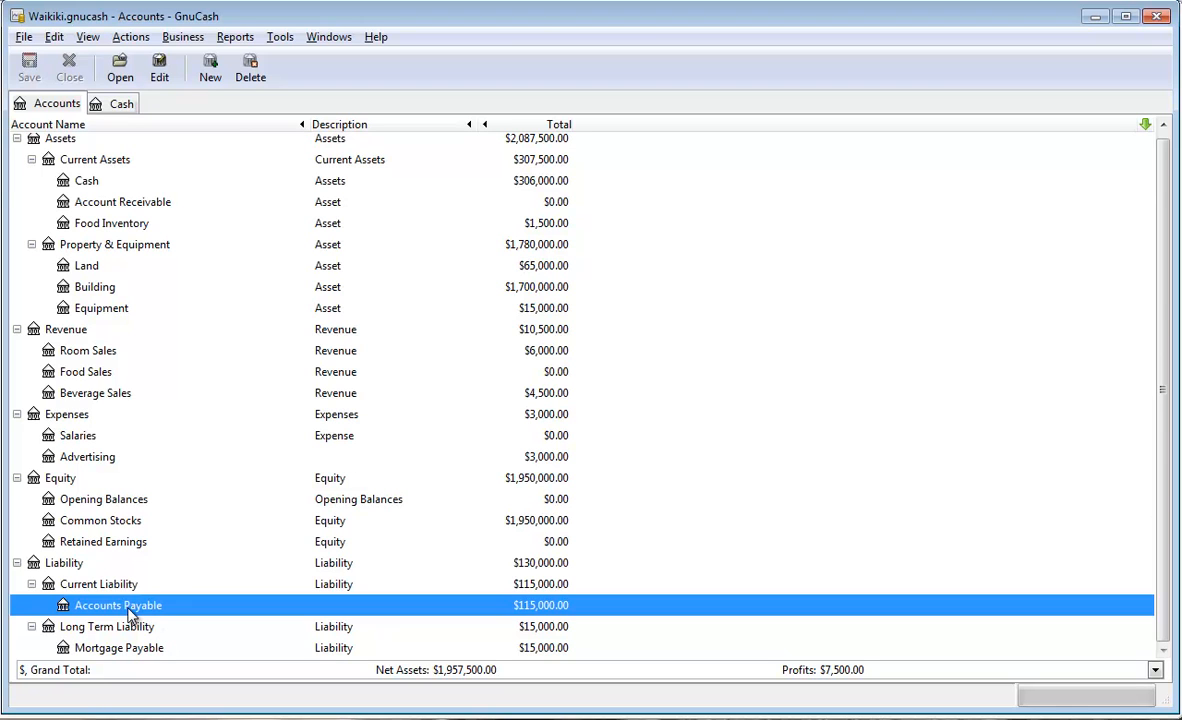
left_click(84, 185)
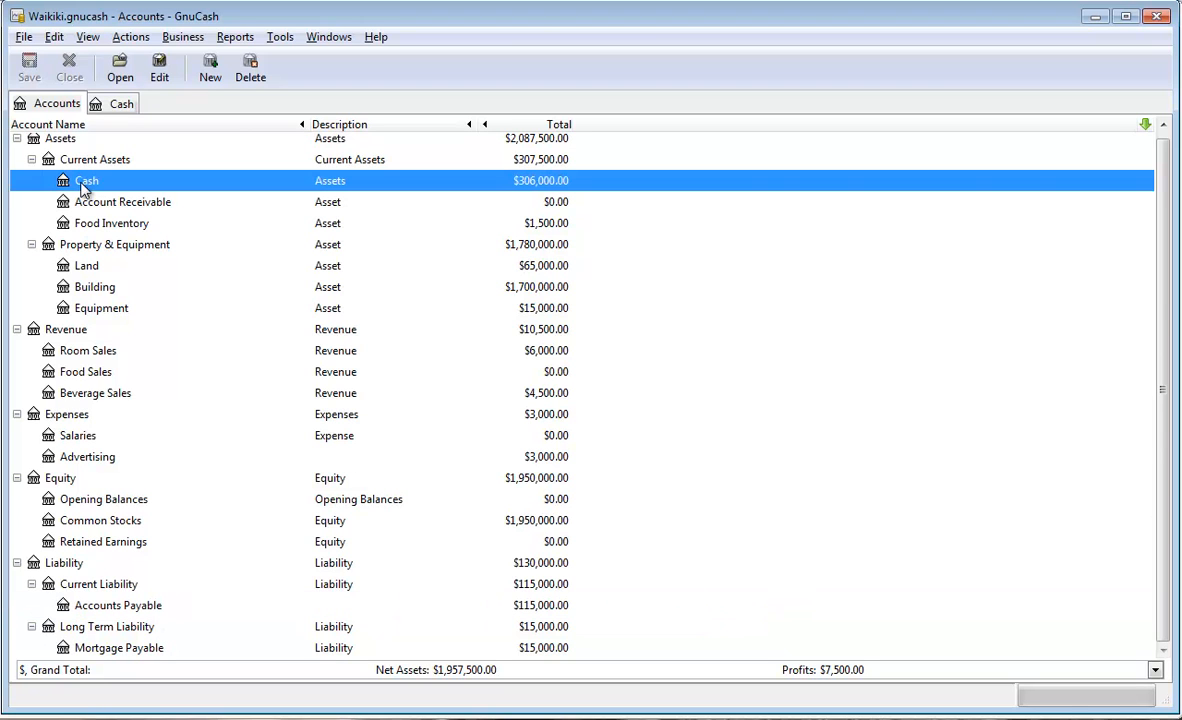
double_click(95, 186)
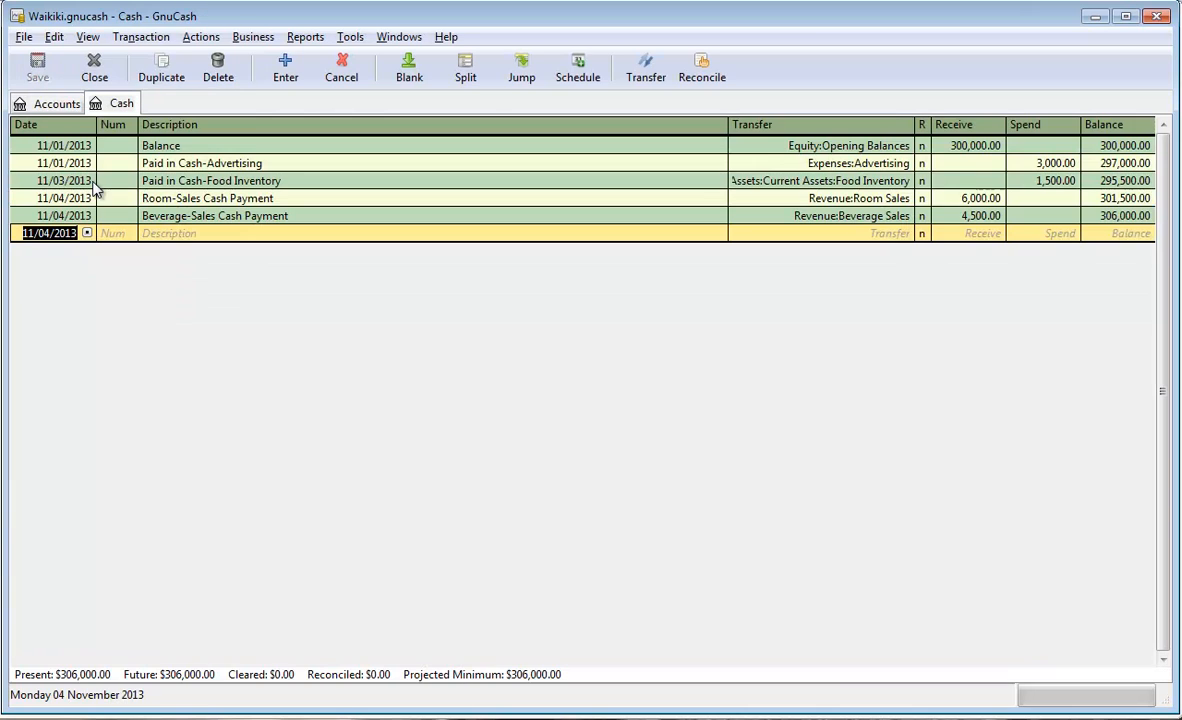
left_click(50, 236)
key("BackSpace")
type("5")
Enter Act. Payable-Cash Payment as the description of the 11/05/2013 Cash entry.
left_click(168, 238)
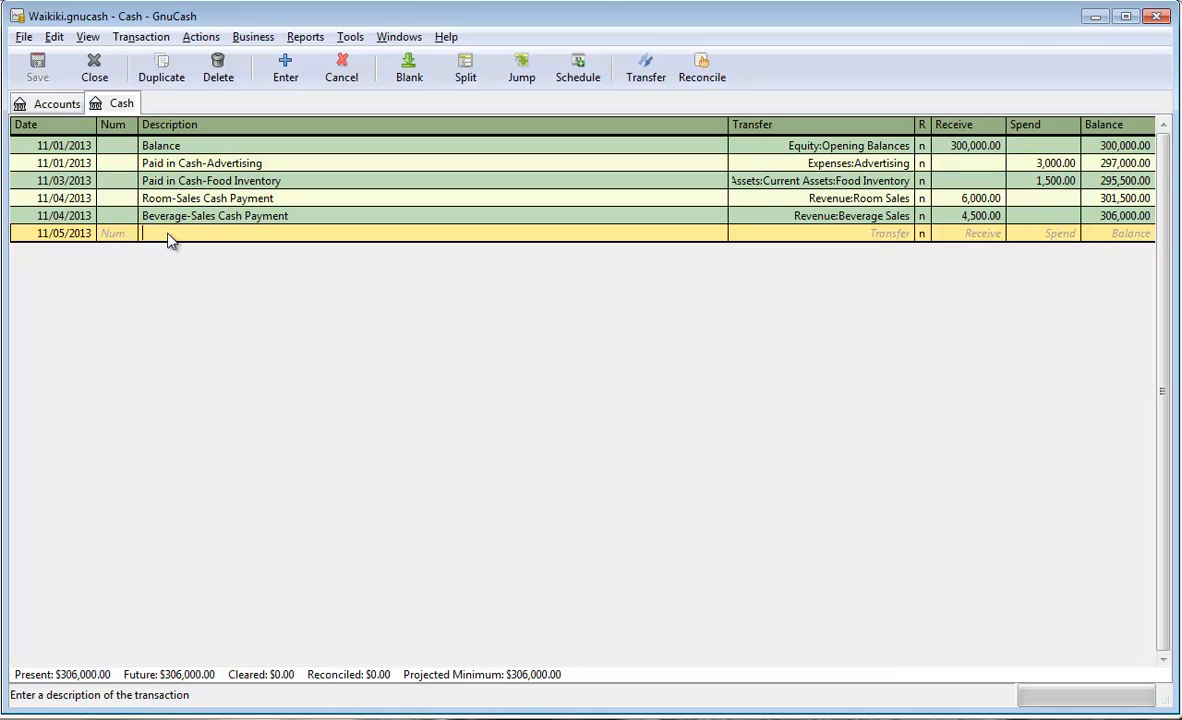
type("Act. Payan")
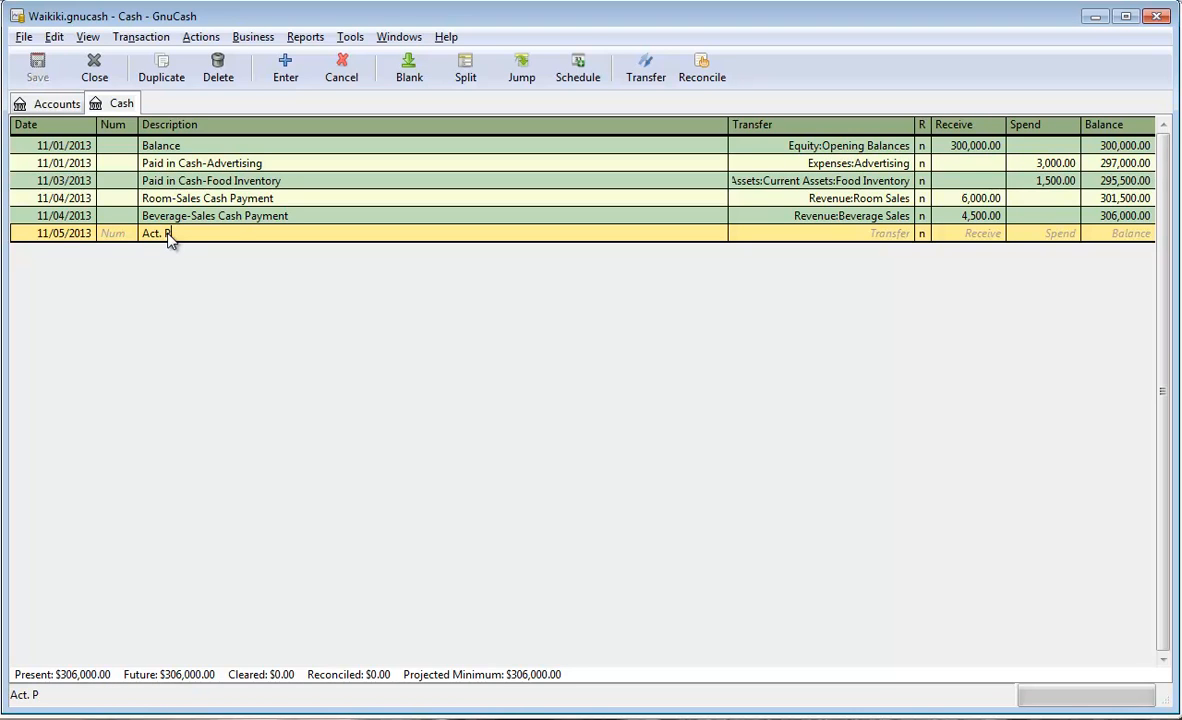
key("BackSpace")
key("BackSpace")
type("able-Cash Paymen")
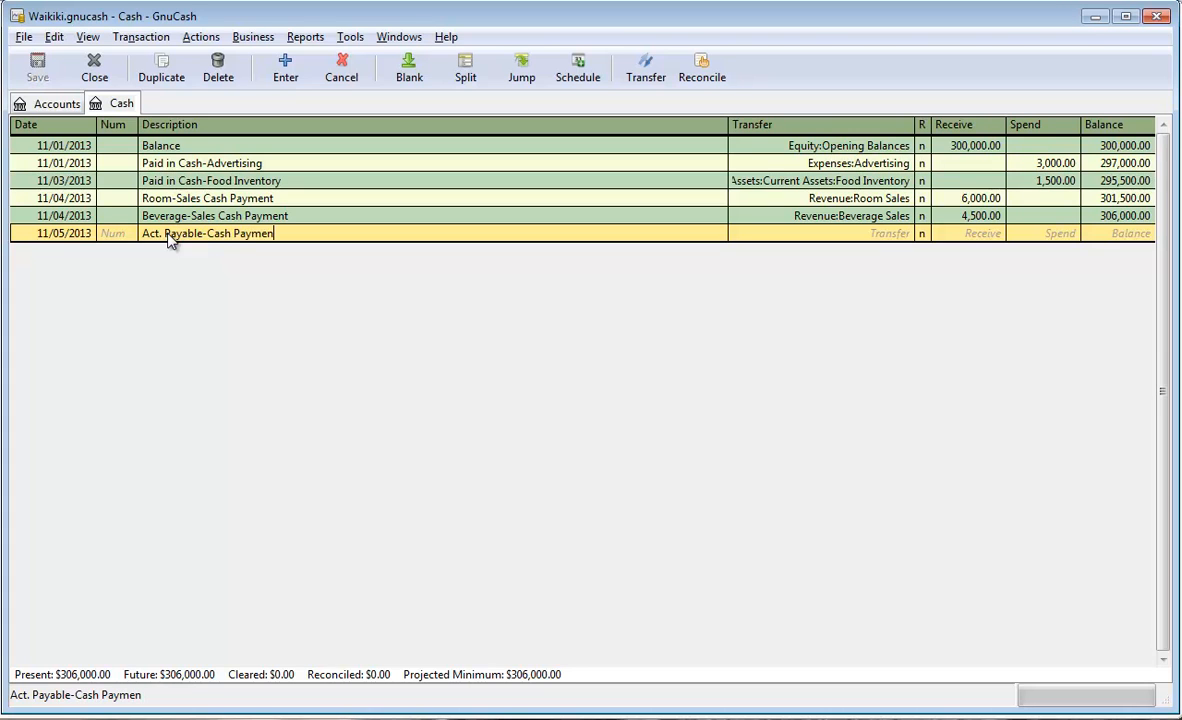
type("t")
Record the Act. Payable-Cash Payment entry as 60,000 spent against Liability:Current Liability:Accounts Payable.
left_click(903, 236)
left_click(905, 234)
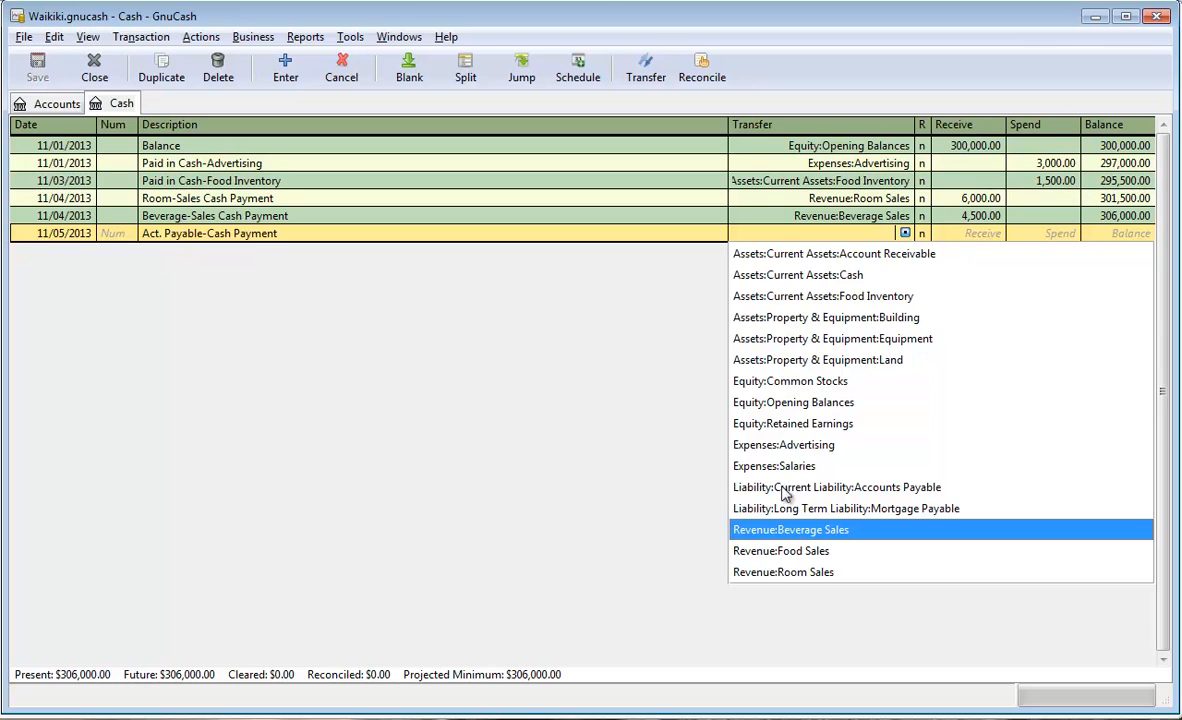
left_click(744, 488)
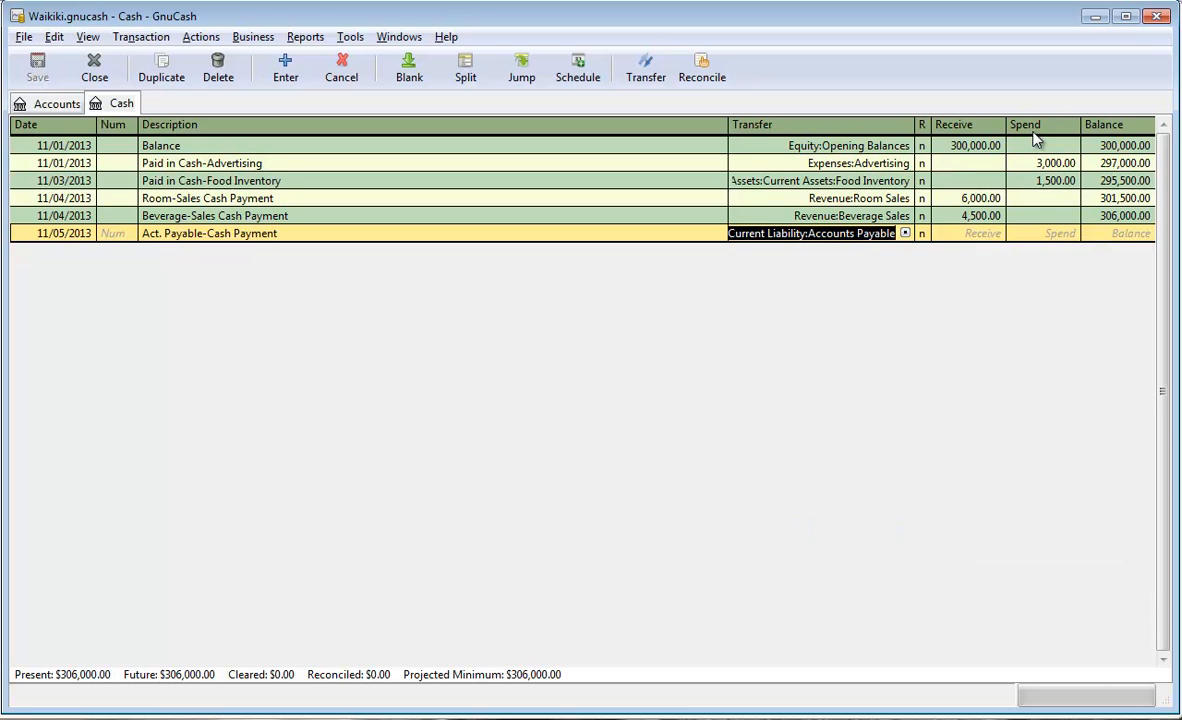
left_click(1046, 236)
type("6")
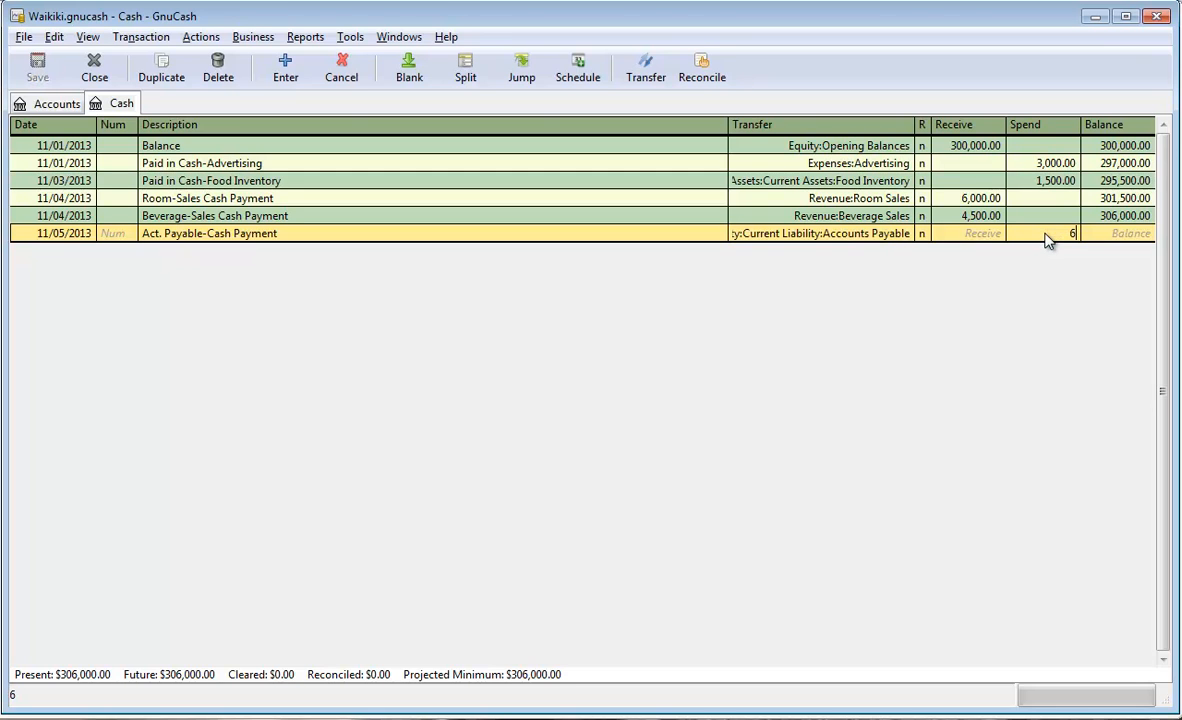
type("0,000")
key("Return")
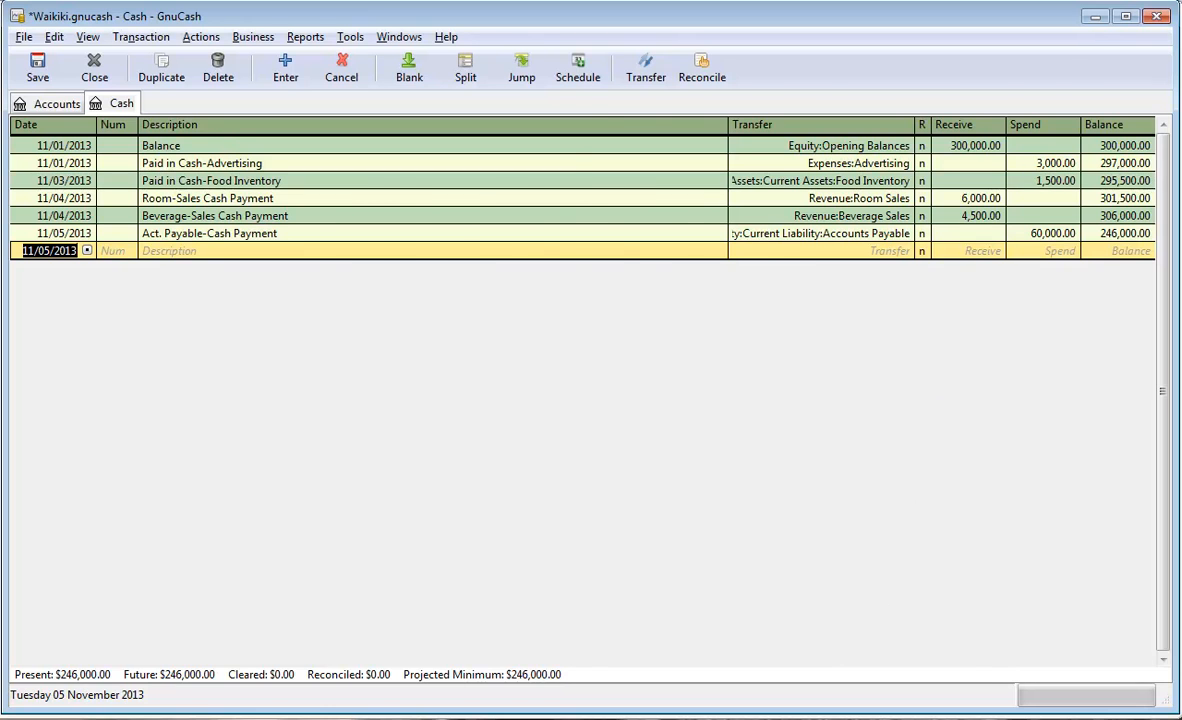
Switch to the Word exercise document, highlight the Nov. 7 mortgage payable line to read it, and return to GnuCash.
key("alt+Tab")
left_click_drag(288, 279, 794, 281)
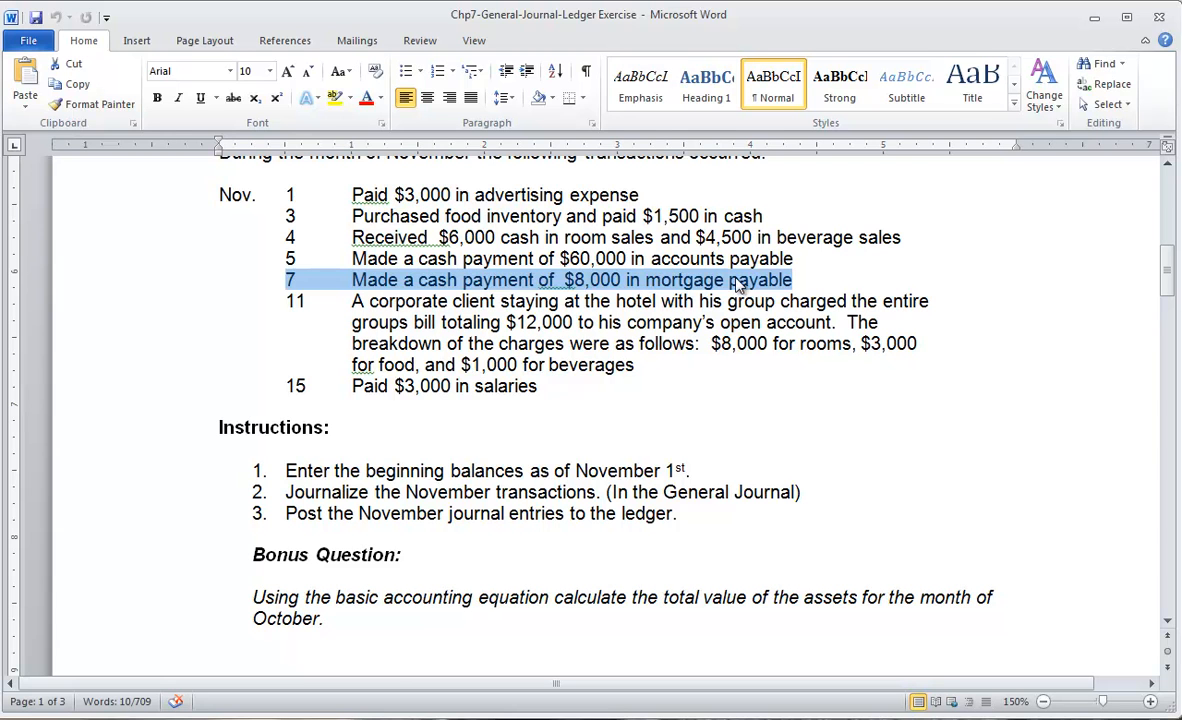
key("alt+Tab")
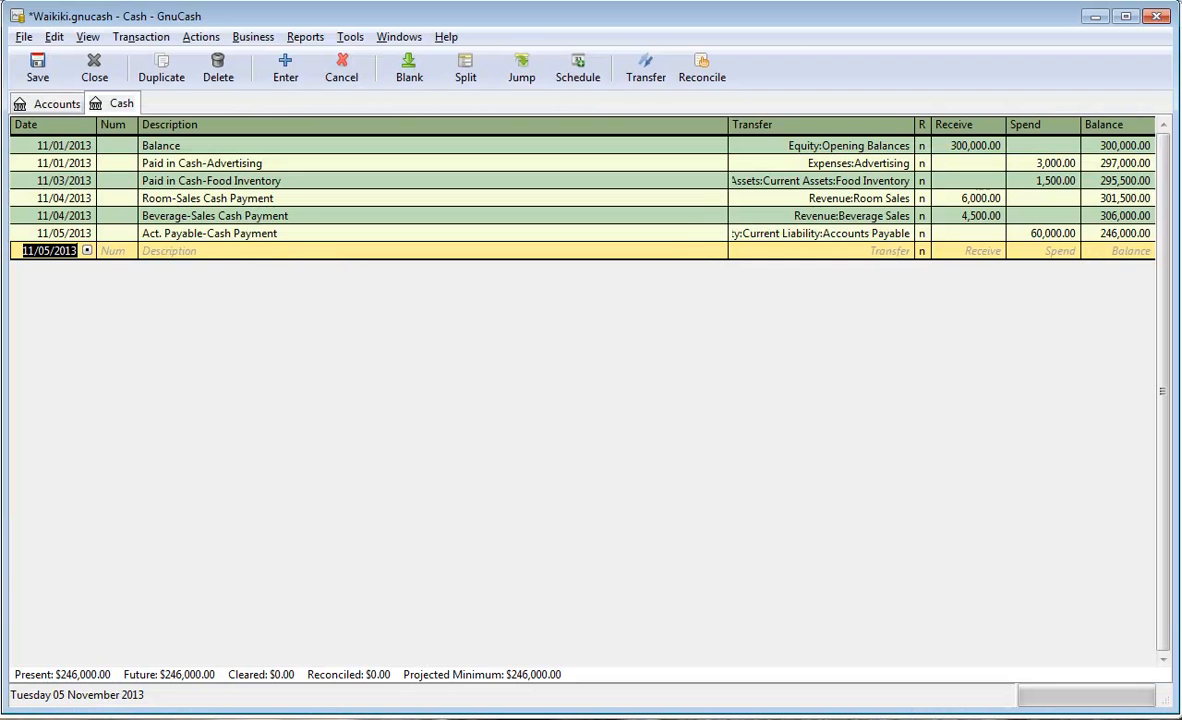
Date the new Cash entry 11/07/2013 and describe it as Mortg. Payable Cash Payment.
left_click(57, 251)
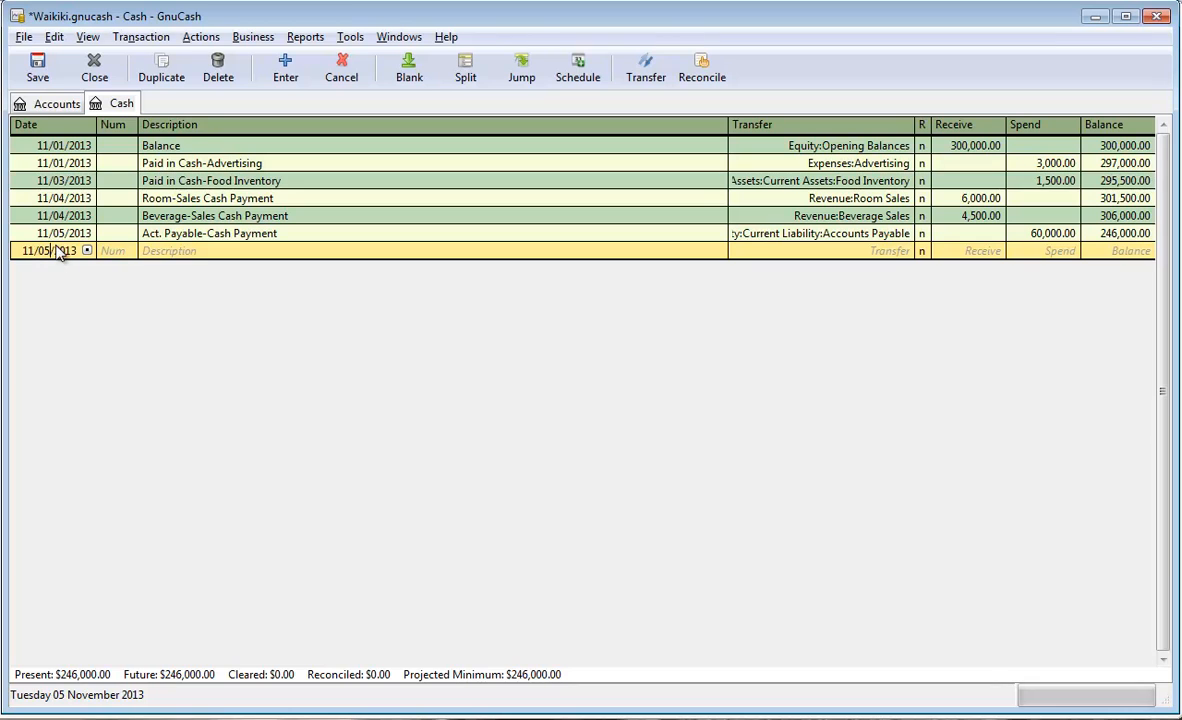
key("BackSpace")
type("7")
key("Tab")
key("Tab")
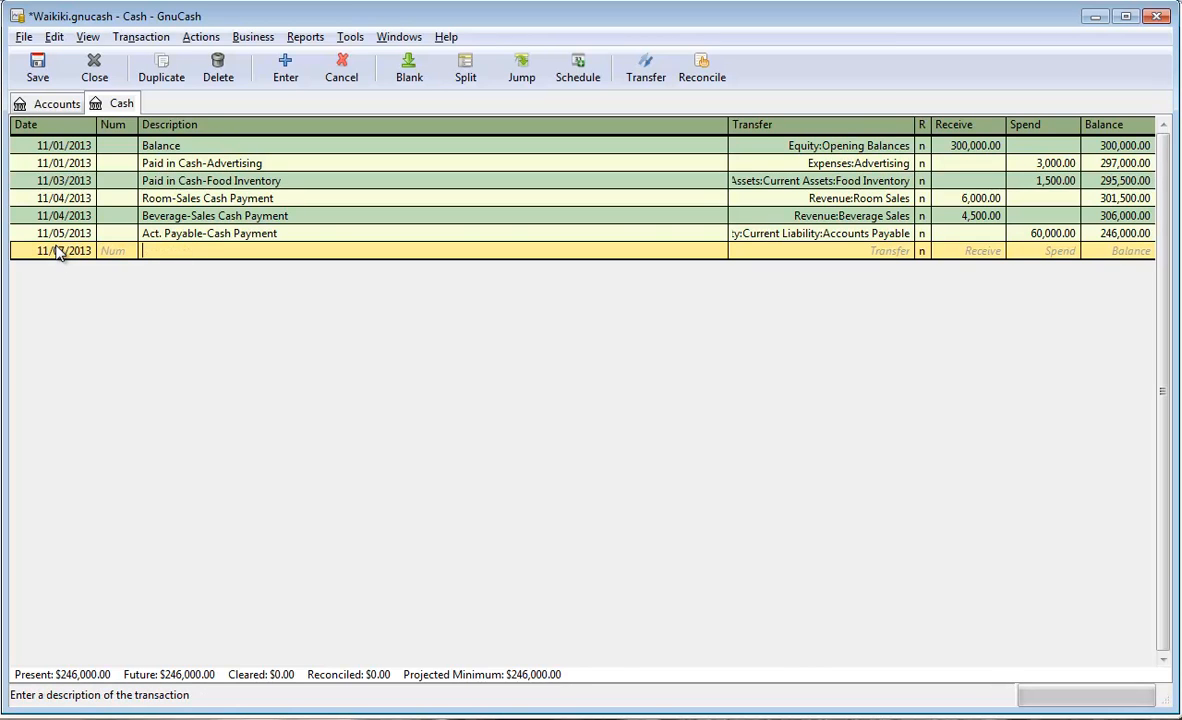
type("Mort")
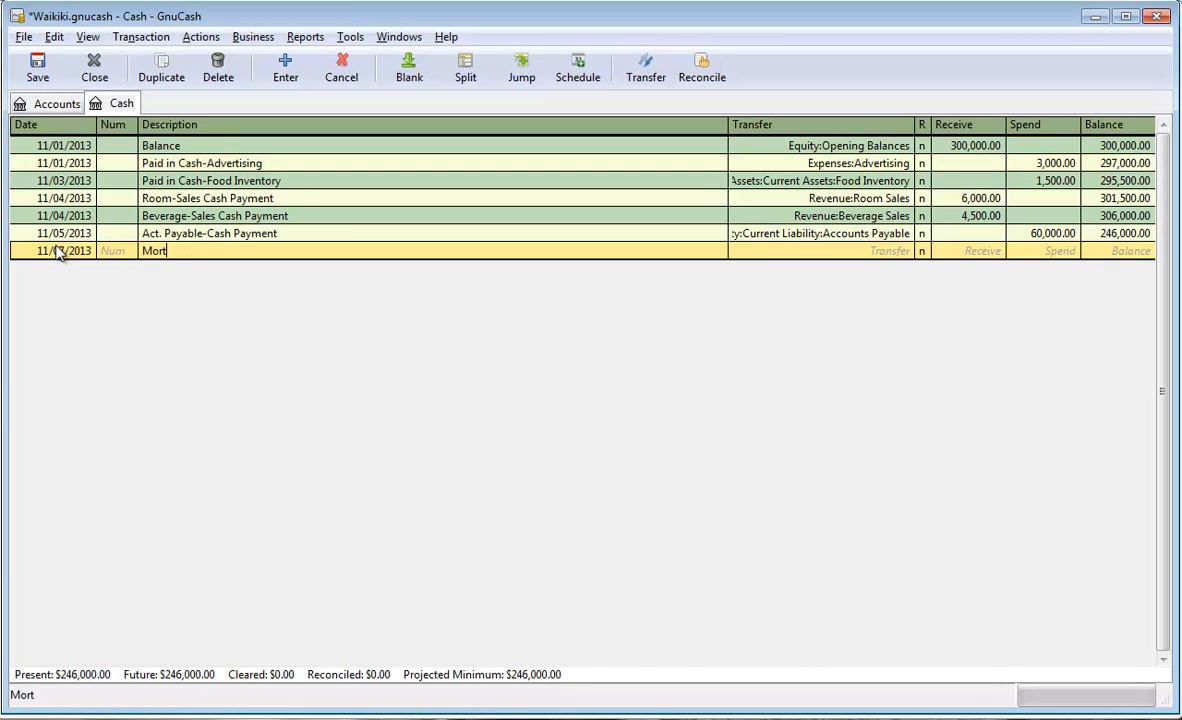
type("g. Payable")
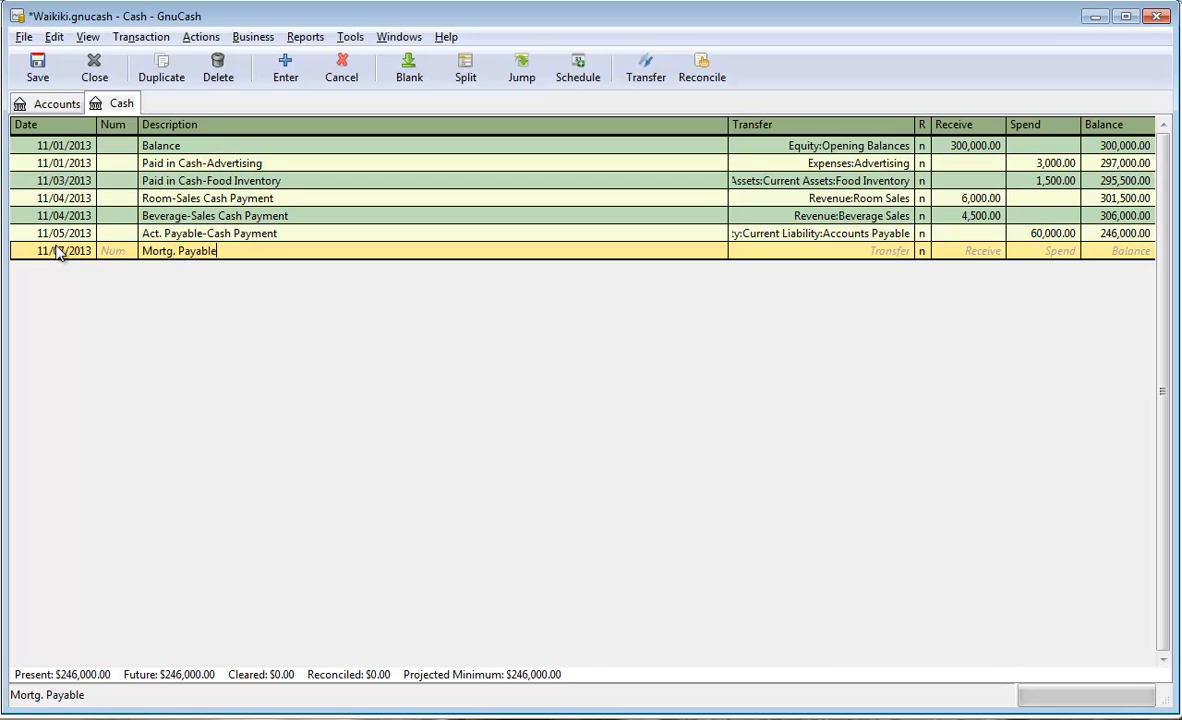
type(" Cash Payment")
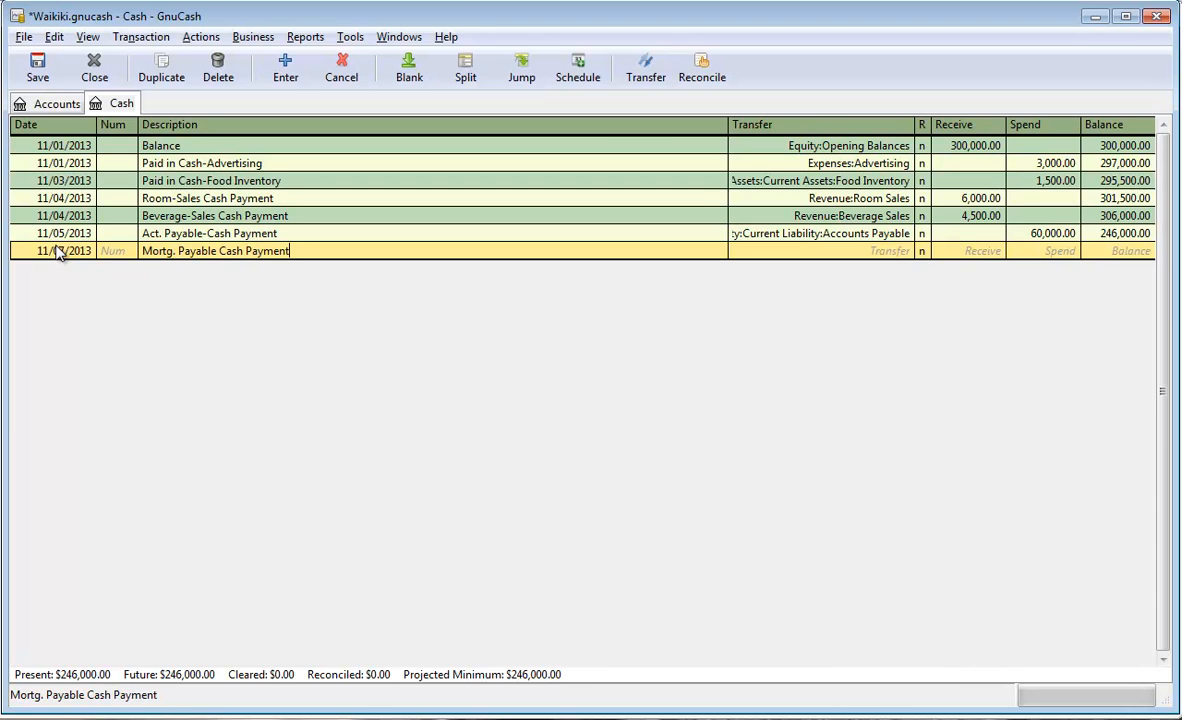
Record the mortgage payment entry as 8,000 spent against Liability:Long Term Liability:Mortgage Payable.
left_click(875, 252)
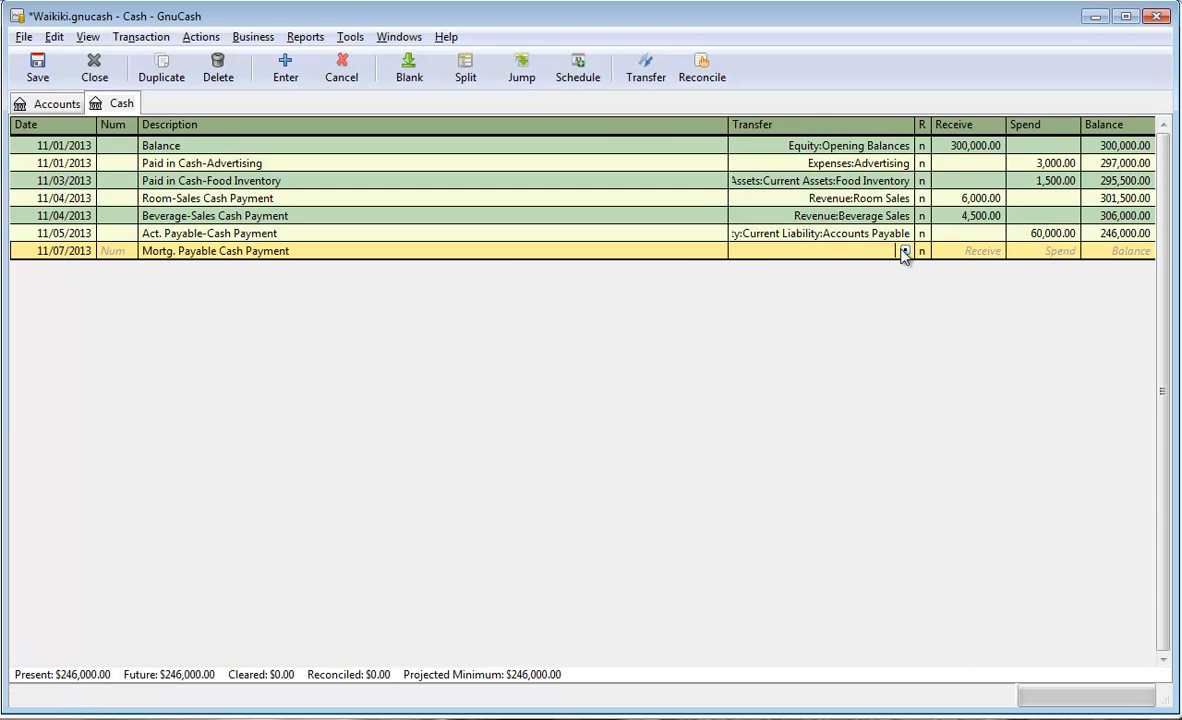
left_click(903, 251)
left_click(860, 525)
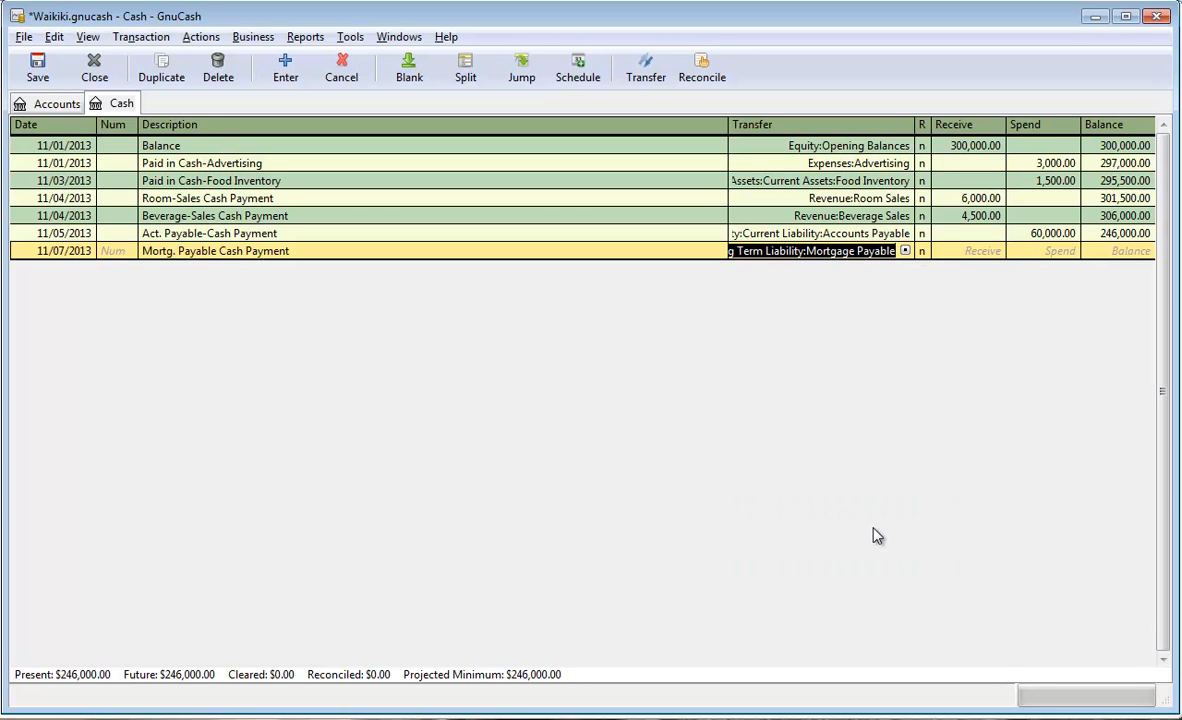
left_click(1039, 256)
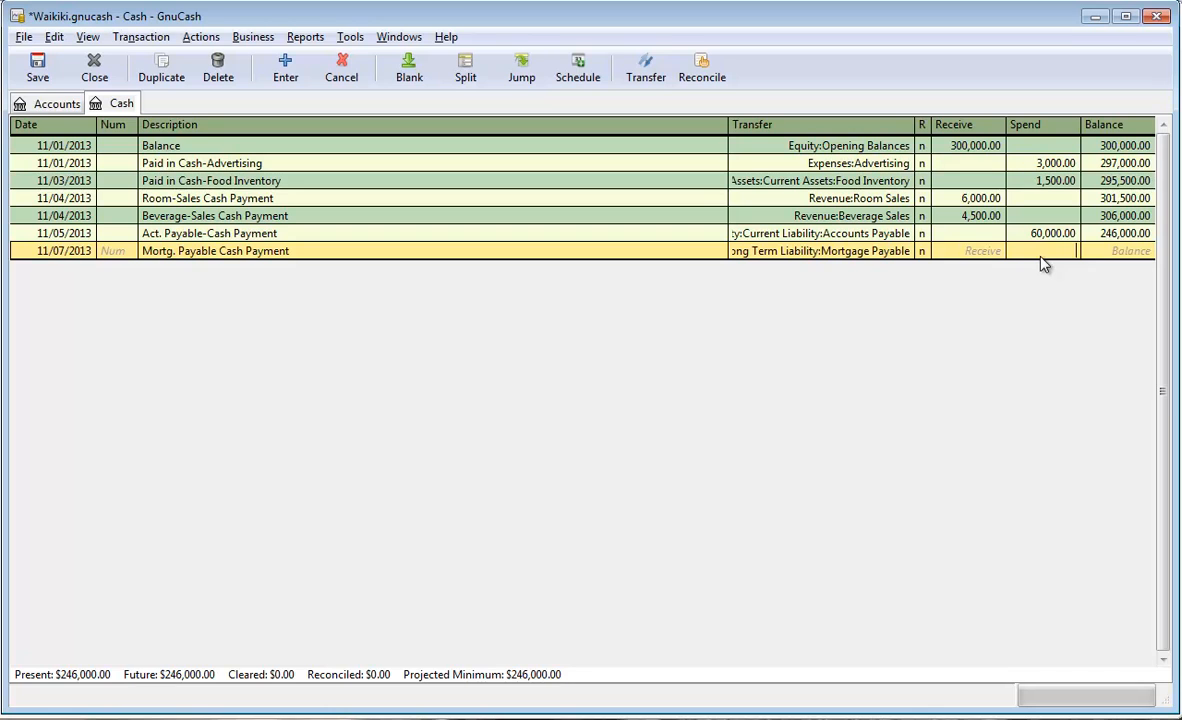
type("8000")
key("Return")
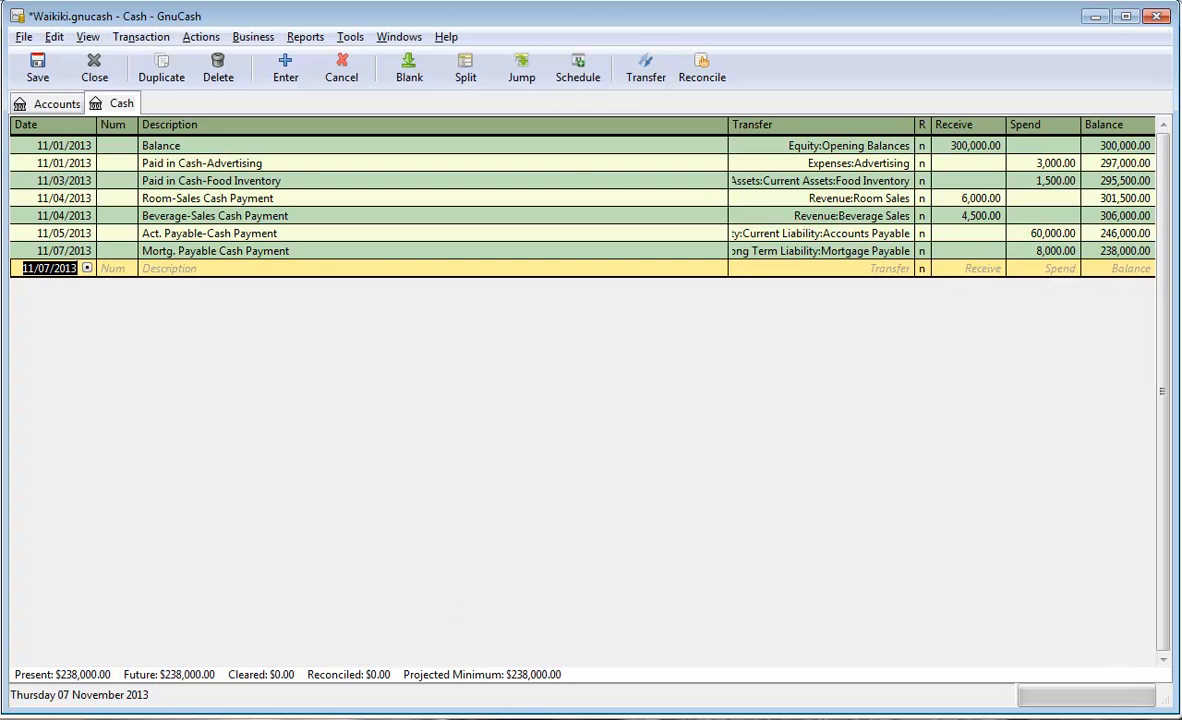
Switch to the Word exercise document and examine the Nov. 11 corporate client transaction, highlighting its open account, bill total and room charge.
key("alt+Tab")
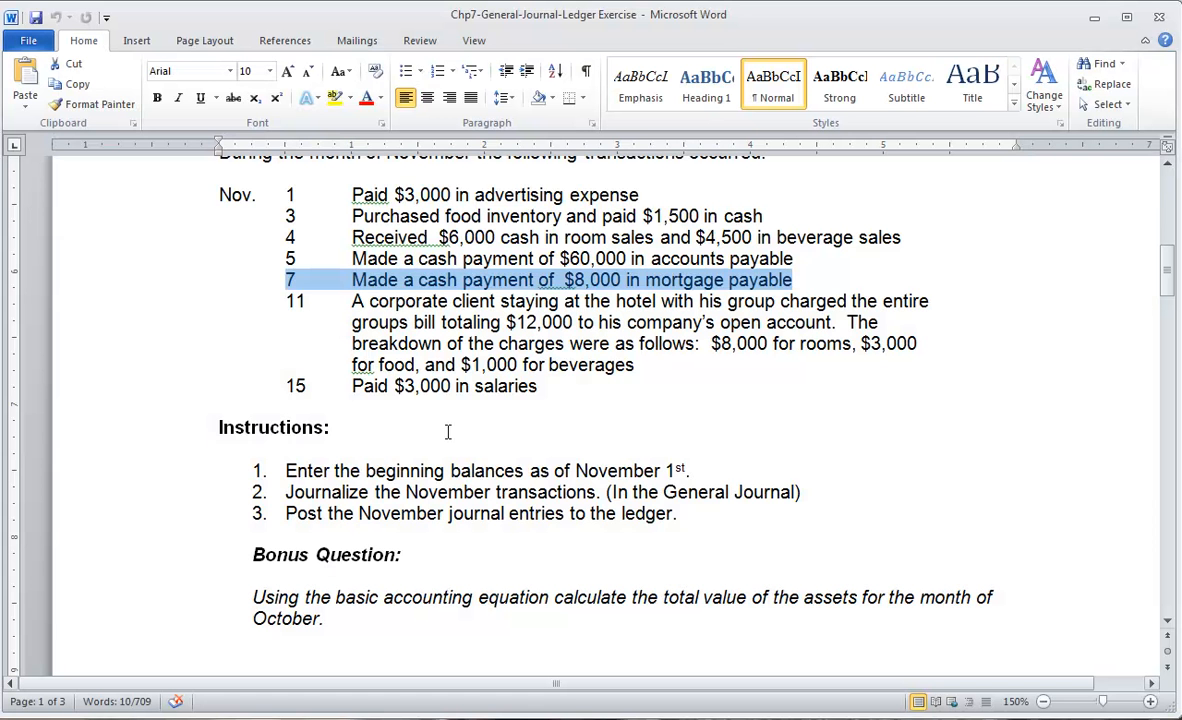
scroll(440, 327, "down", 1)
left_click_drag(287, 234, 913, 268)
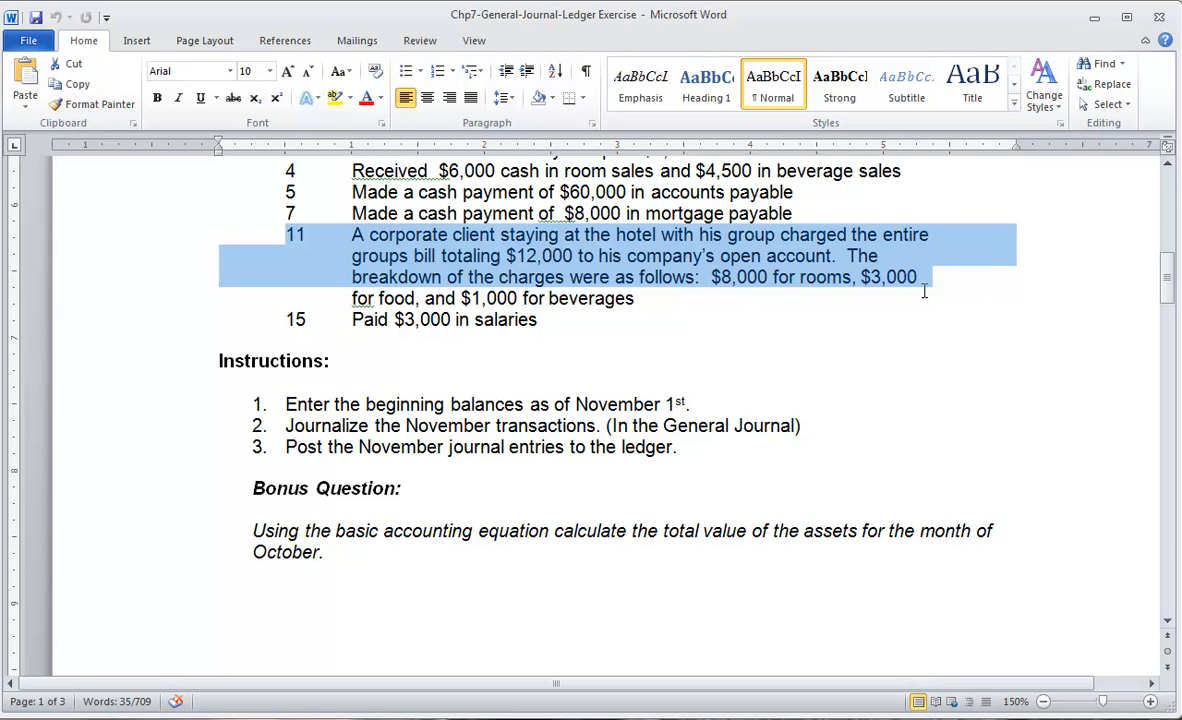
left_click(798, 288)
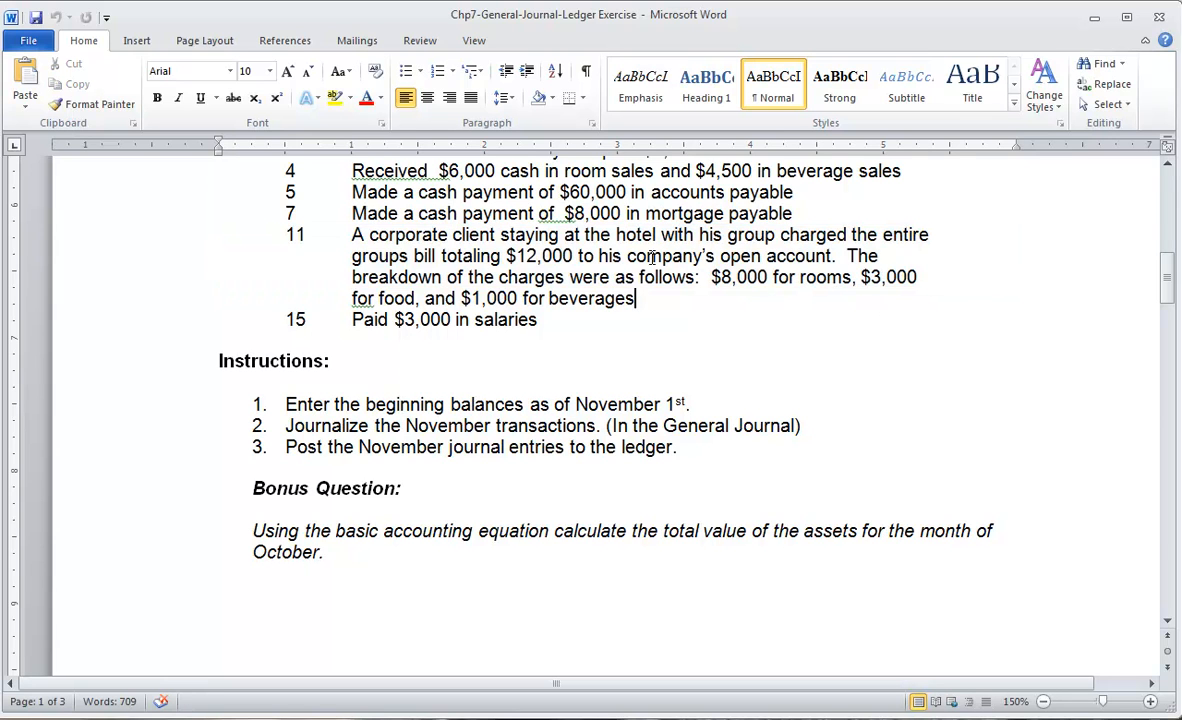
left_click_drag(720, 256, 838, 257)
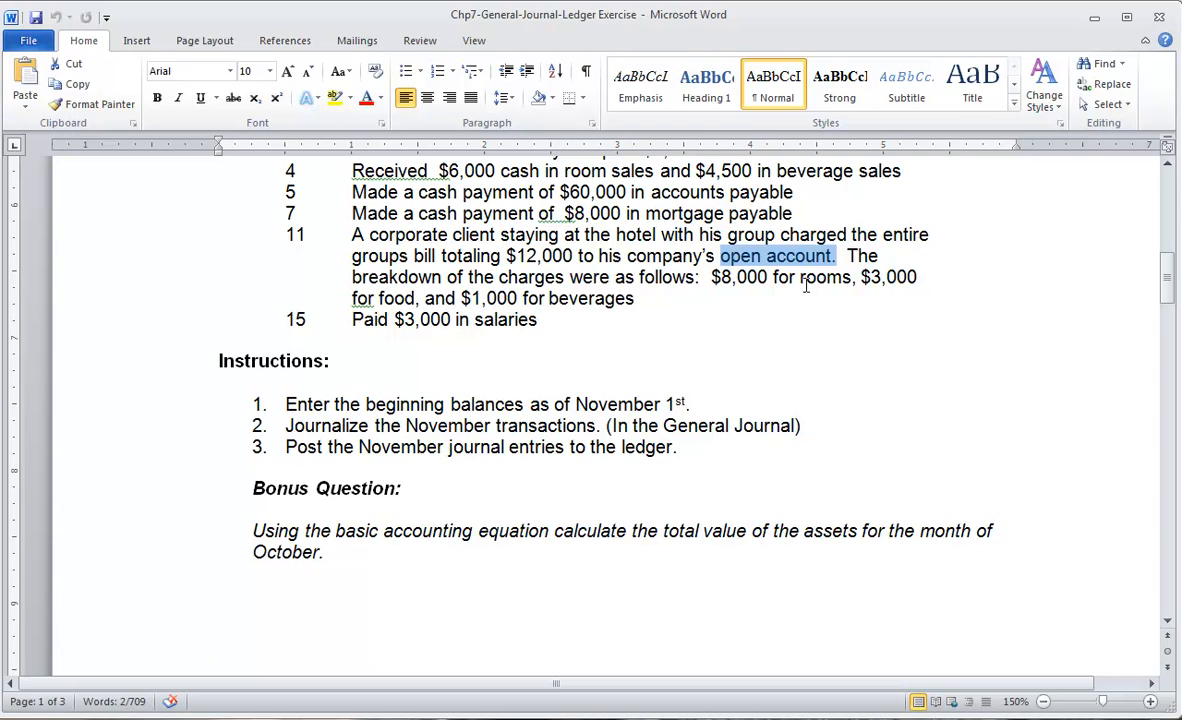
left_click(804, 277)
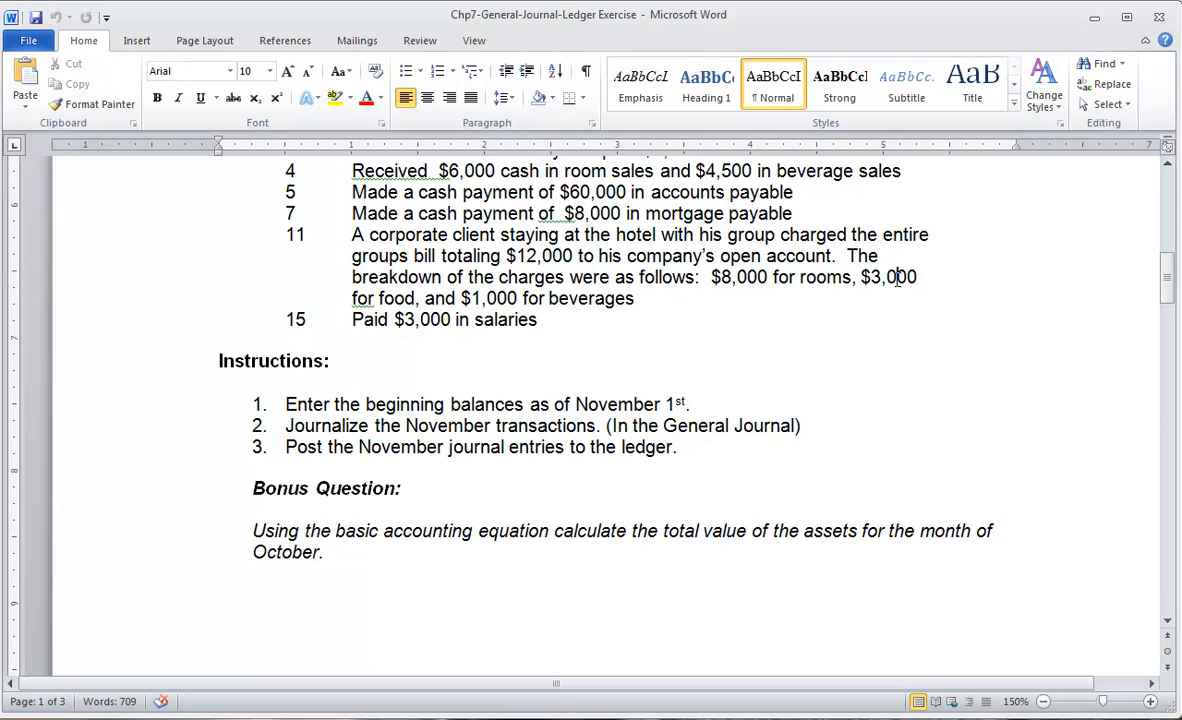
left_click(547, 298)
left_click_drag(516, 257, 578, 257)
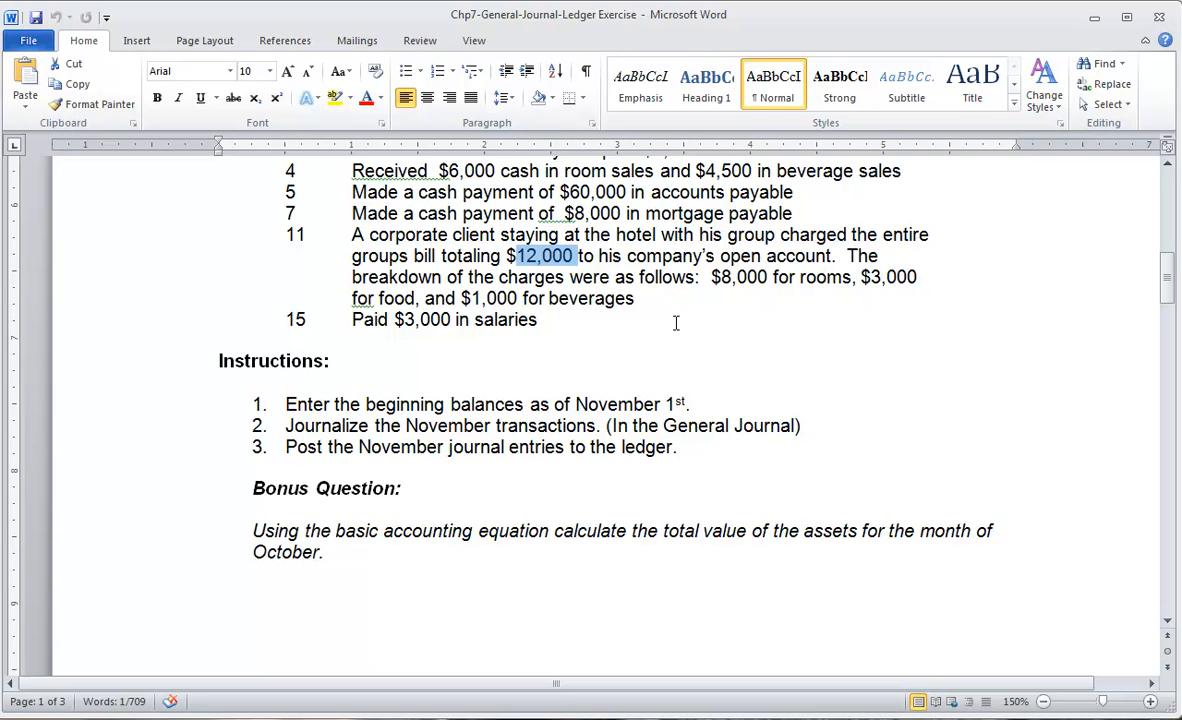
left_click(843, 277)
left_click_drag(845, 277, 721, 277)
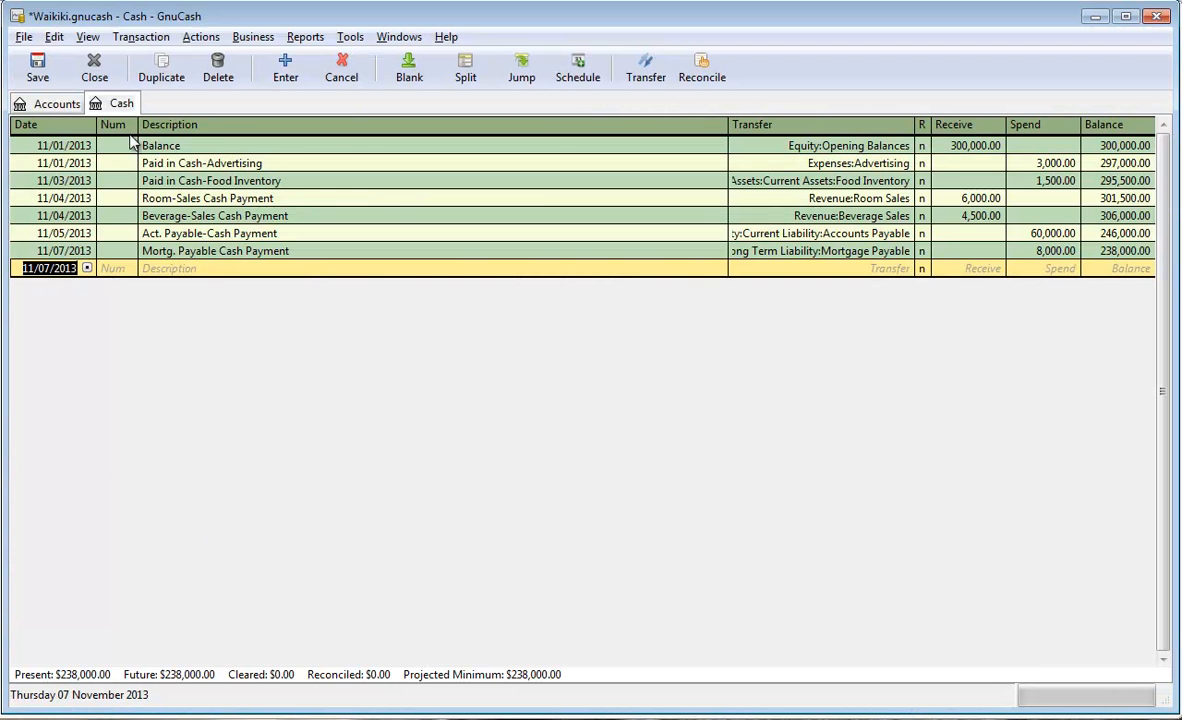
Switch to GnuCash, leave the Cash register for the Room Sales register and date its new entry 11/11/2013.
left_click(69, 68)
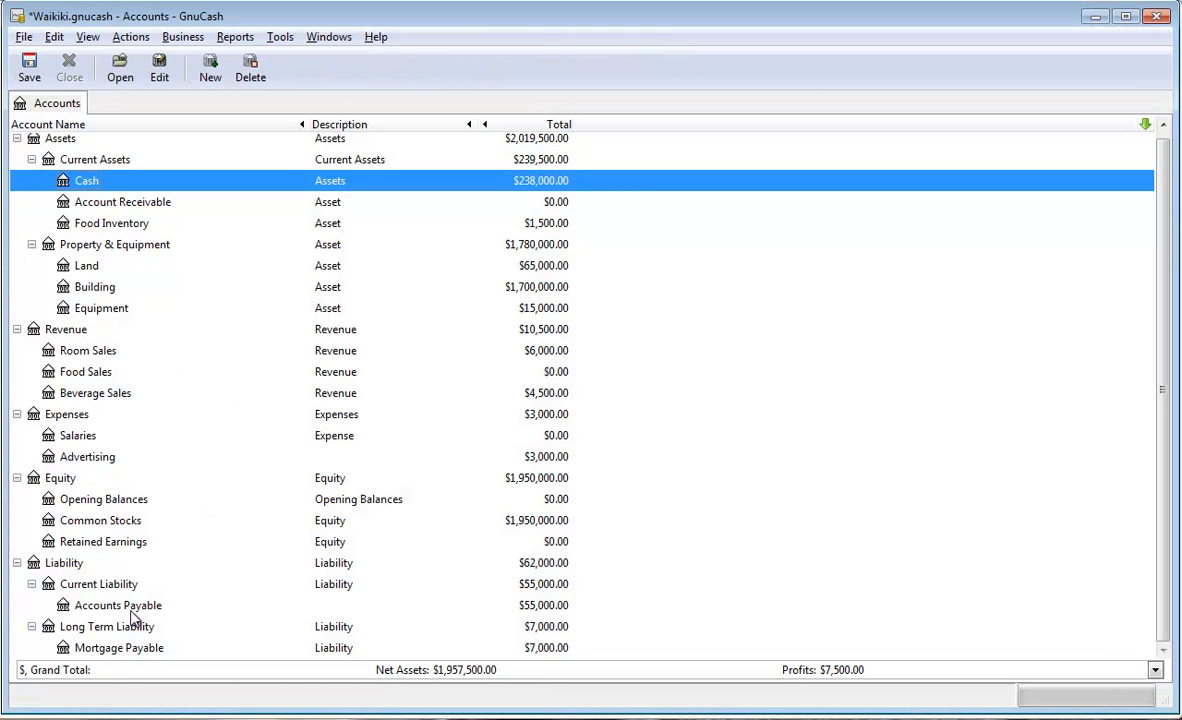
double_click(80, 349)
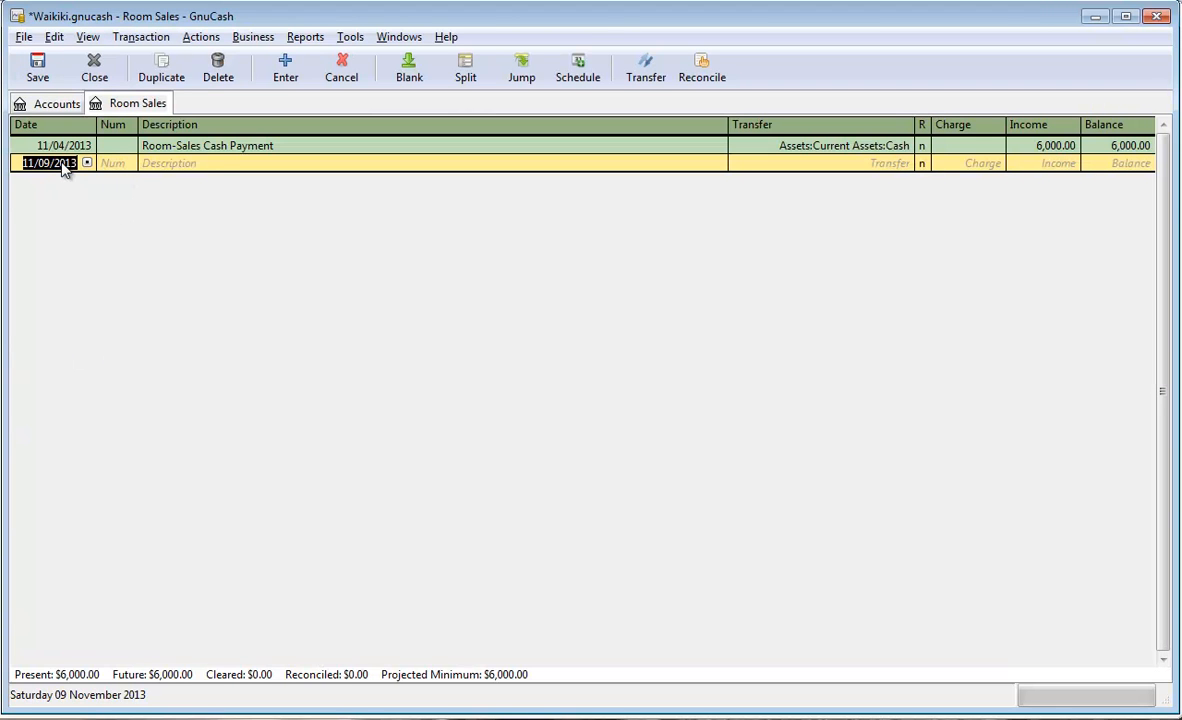
left_click(49, 160)
key("BackSpace")
key("BackSpace")
type("11")
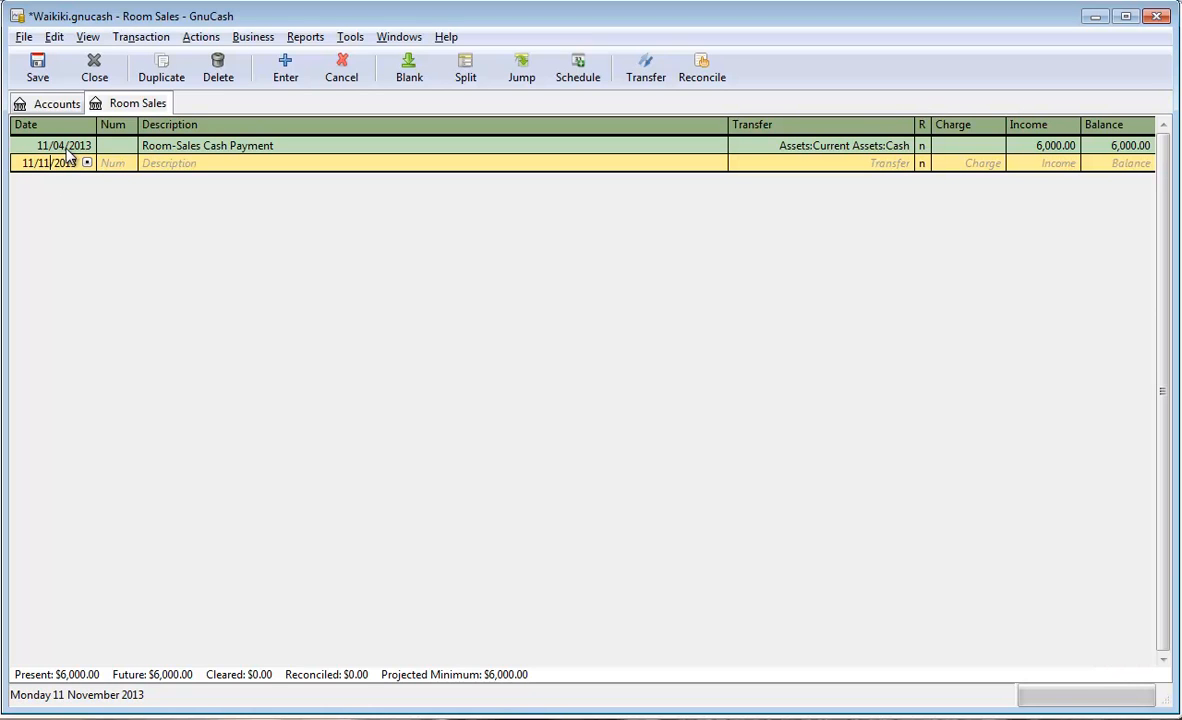
Enter Corporate Client-Rooms Sales as the description of the 11/11/2013 entry and copy that text.
left_click(150, 168)
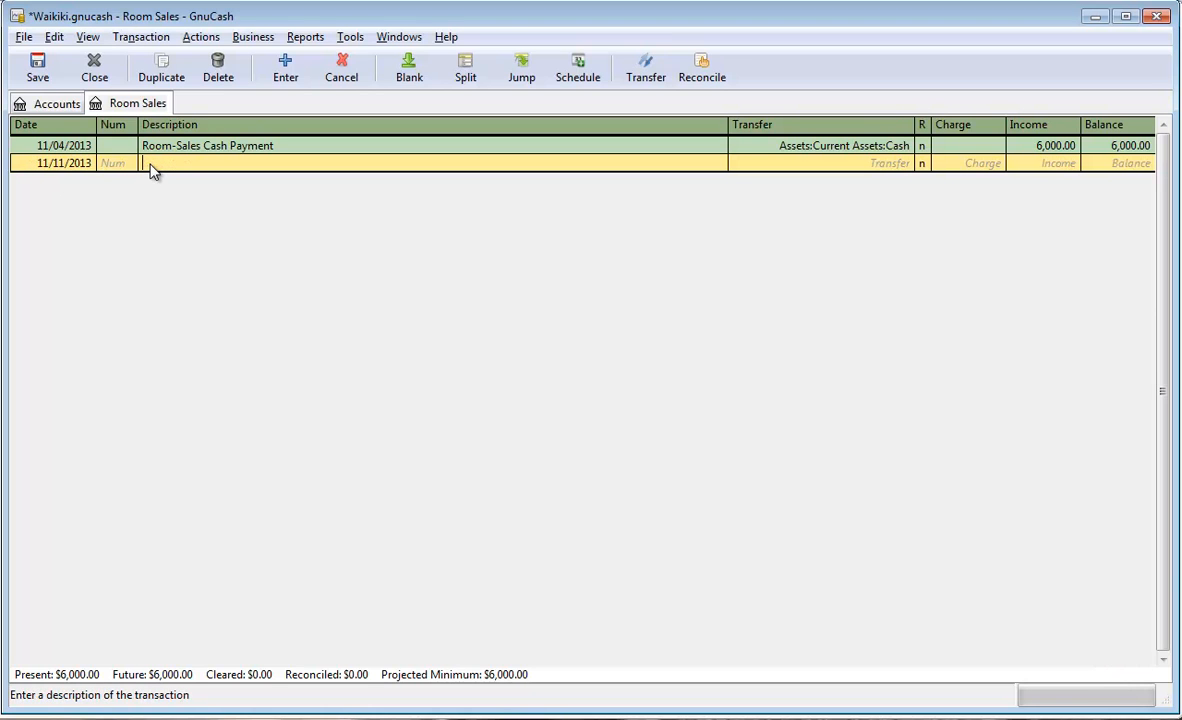
type("Cor")
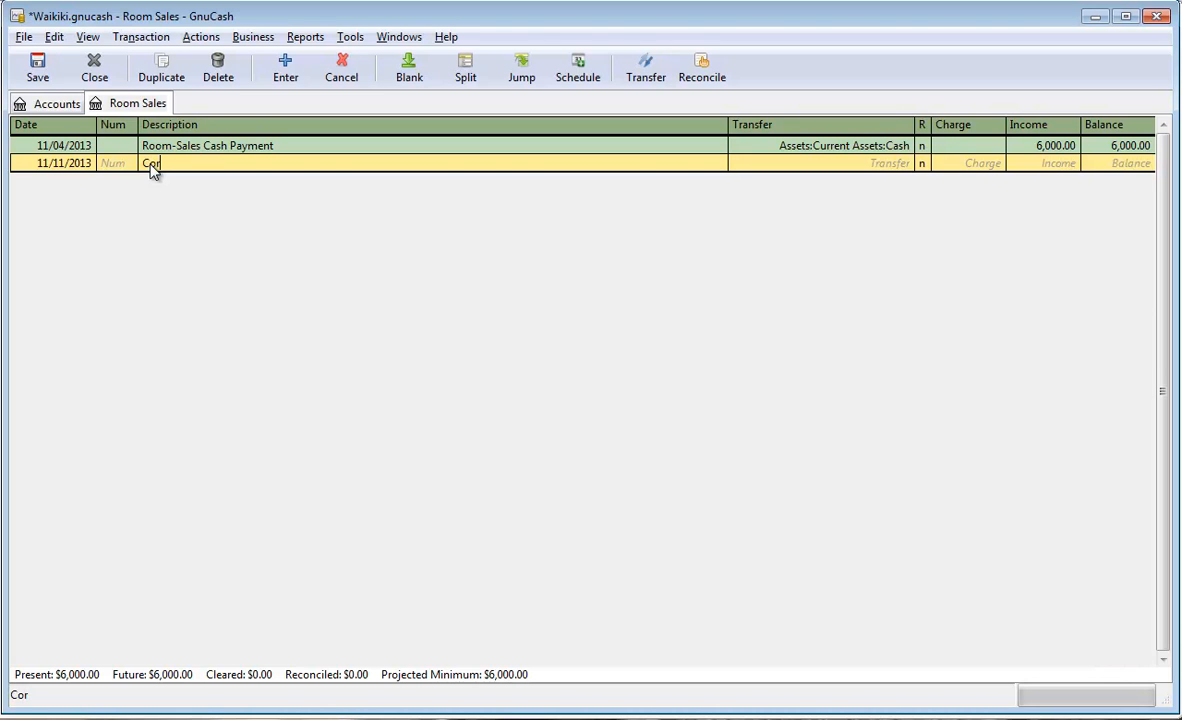
type("p")
key("BackSpace")
type("porate Client-Rooms Sales")
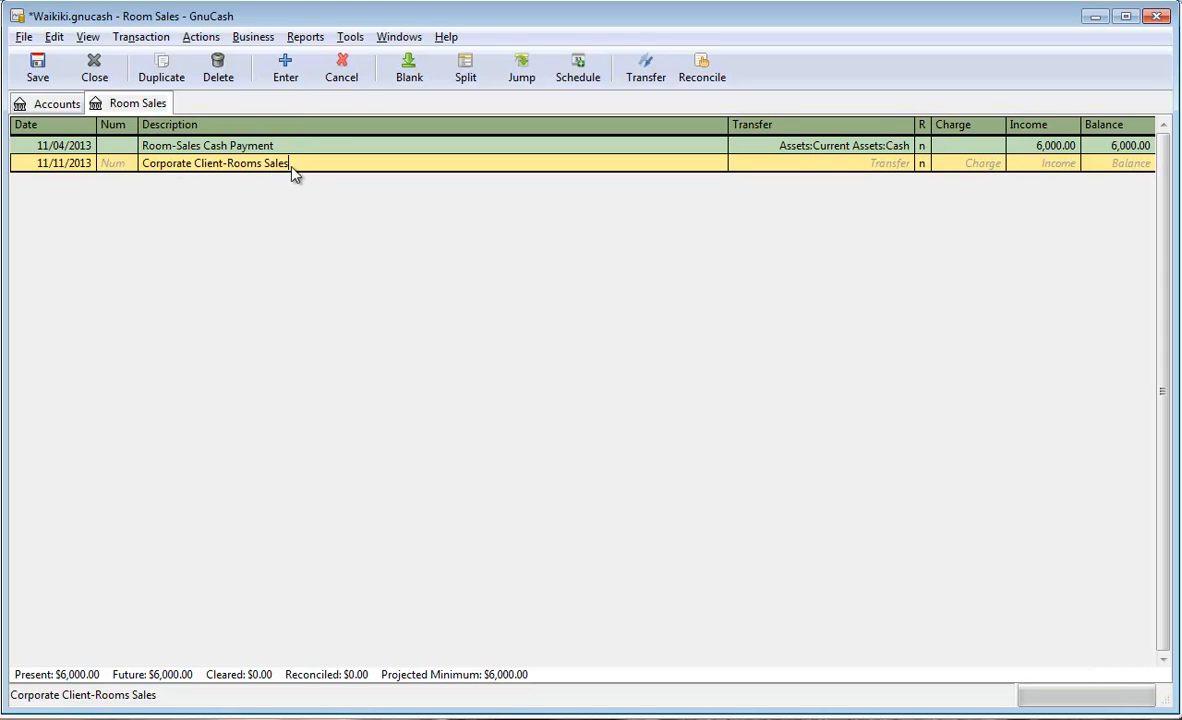
left_click_drag(291, 165, 144, 170)
key("ctrl+c")
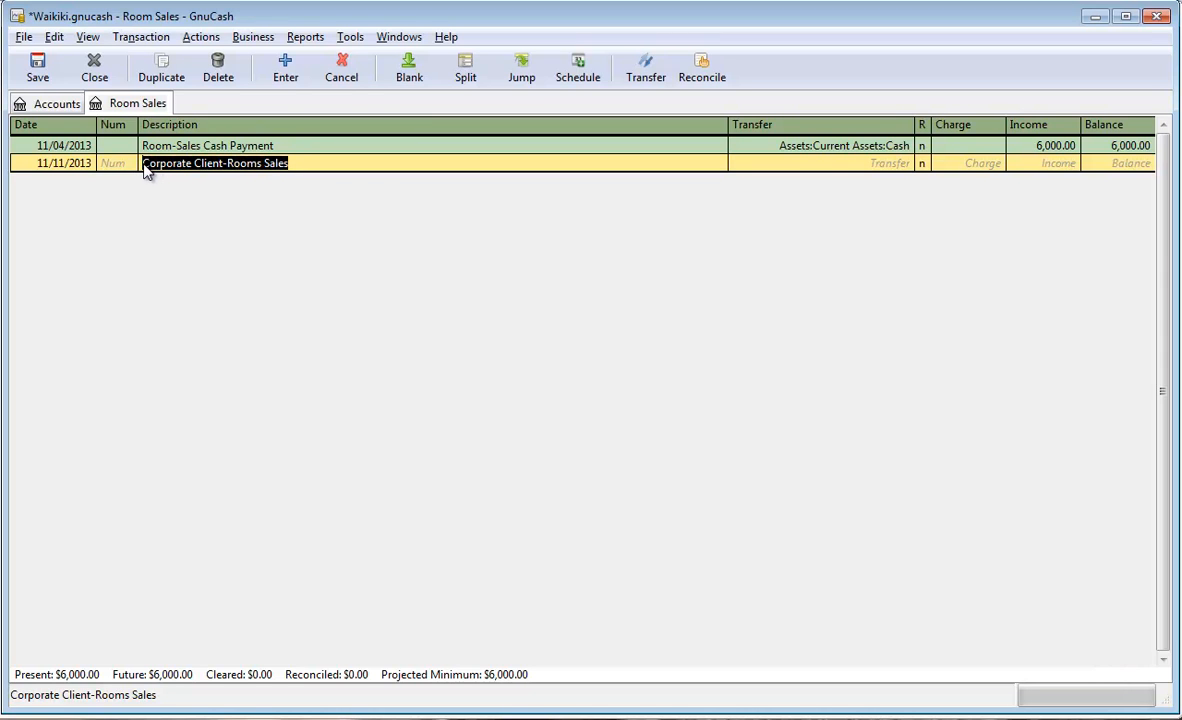
left_click(331, 167)
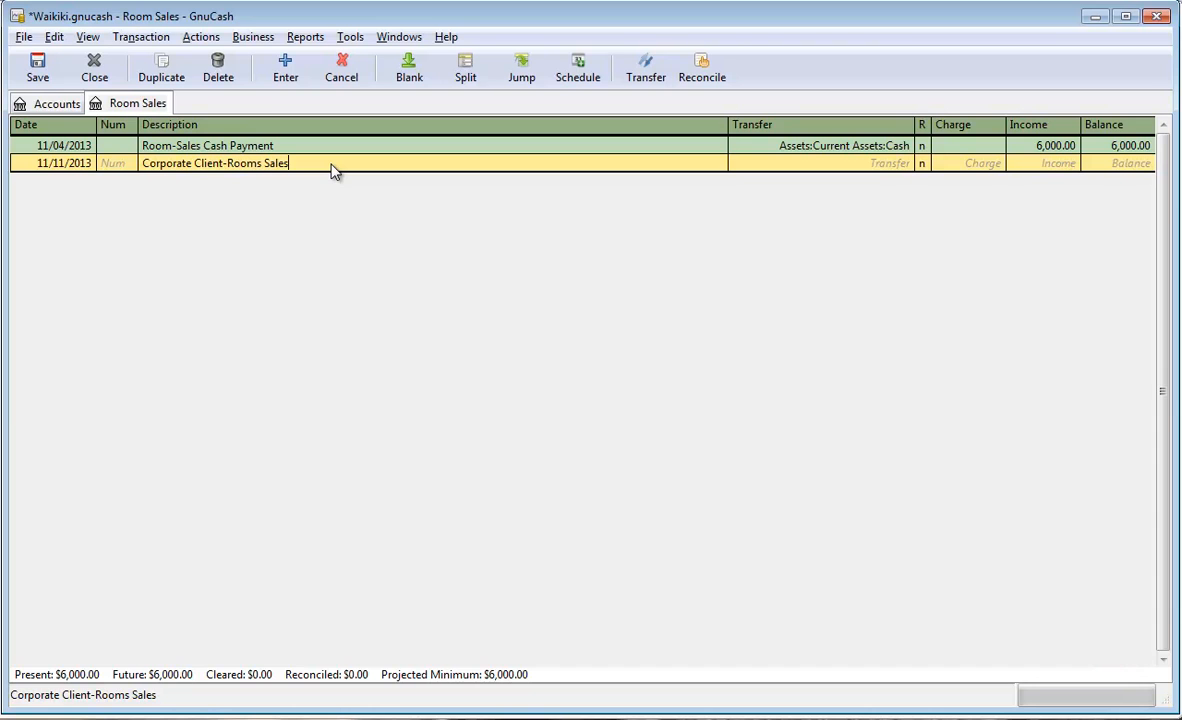
Record the corporate client room sale as 8,000 income against Assets:Current Assets:Account Receivable and close the Room Sales register.
left_click(899, 168)
left_click(905, 164)
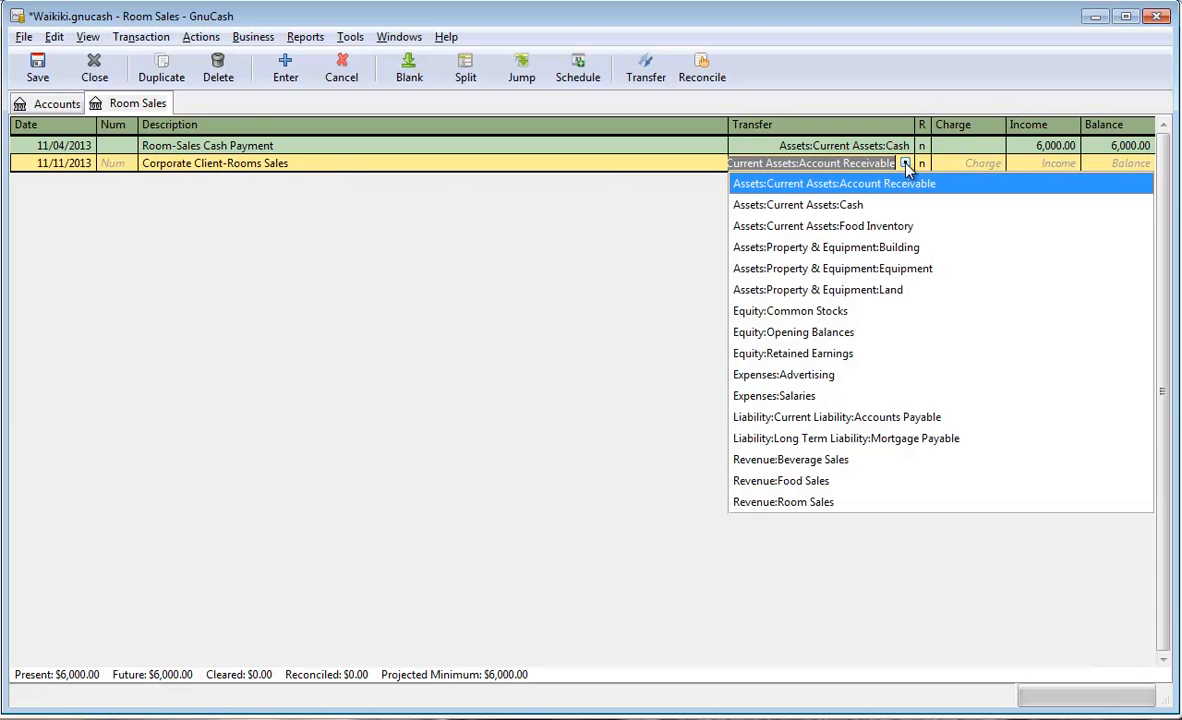
left_click(889, 184)
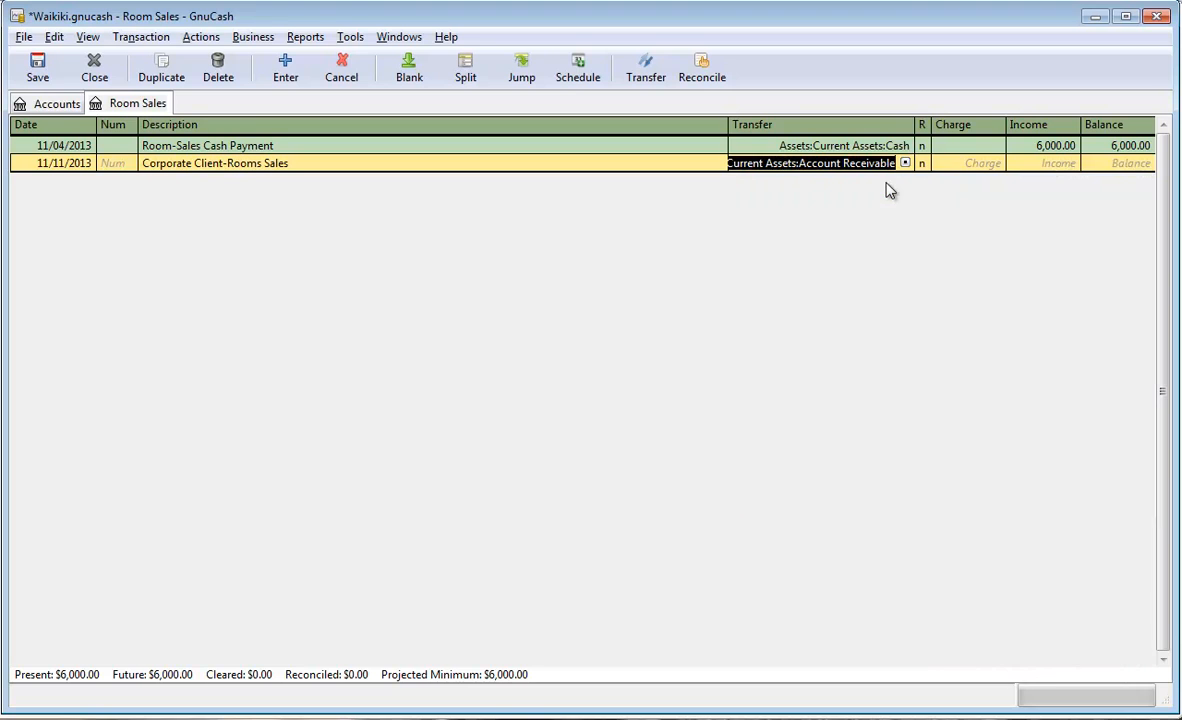
left_click(1039, 171)
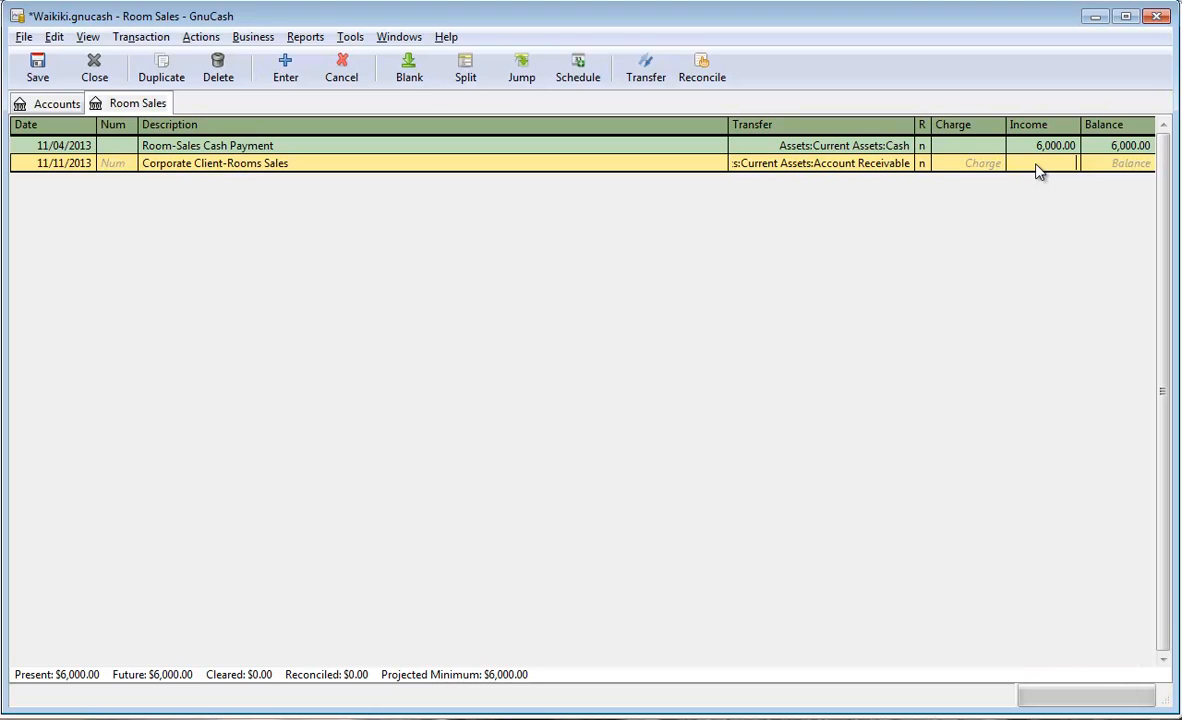
type("8000")
key("Return")
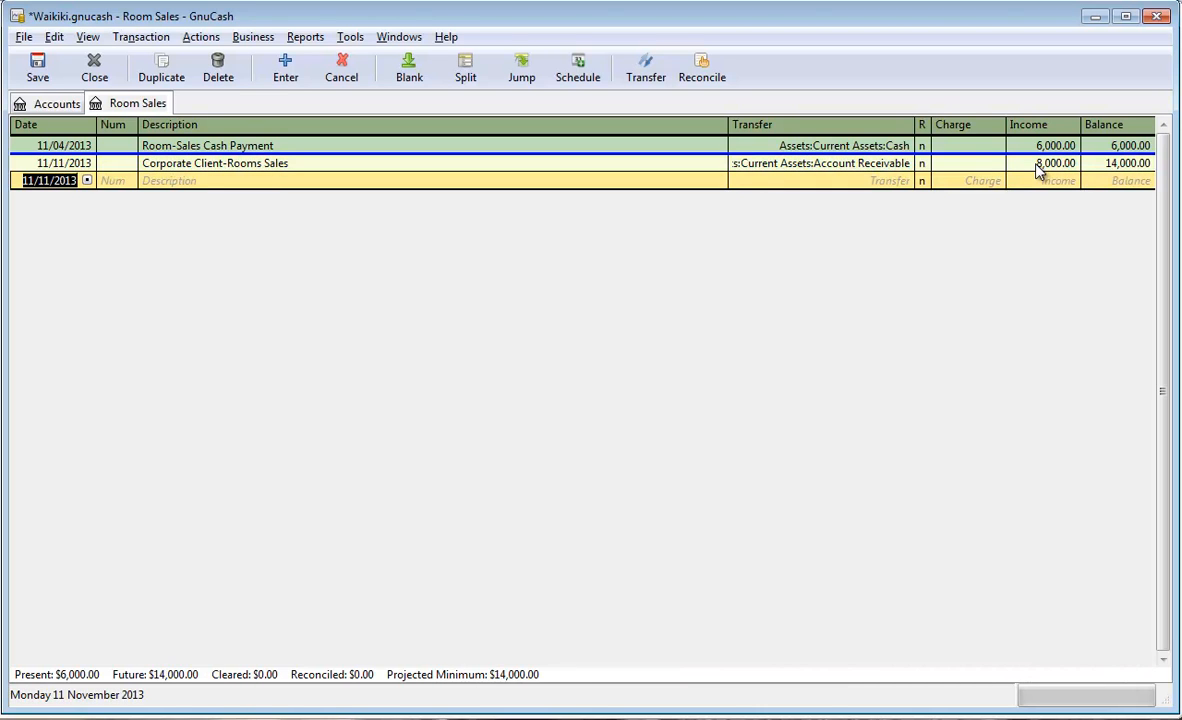
left_click(96, 70)
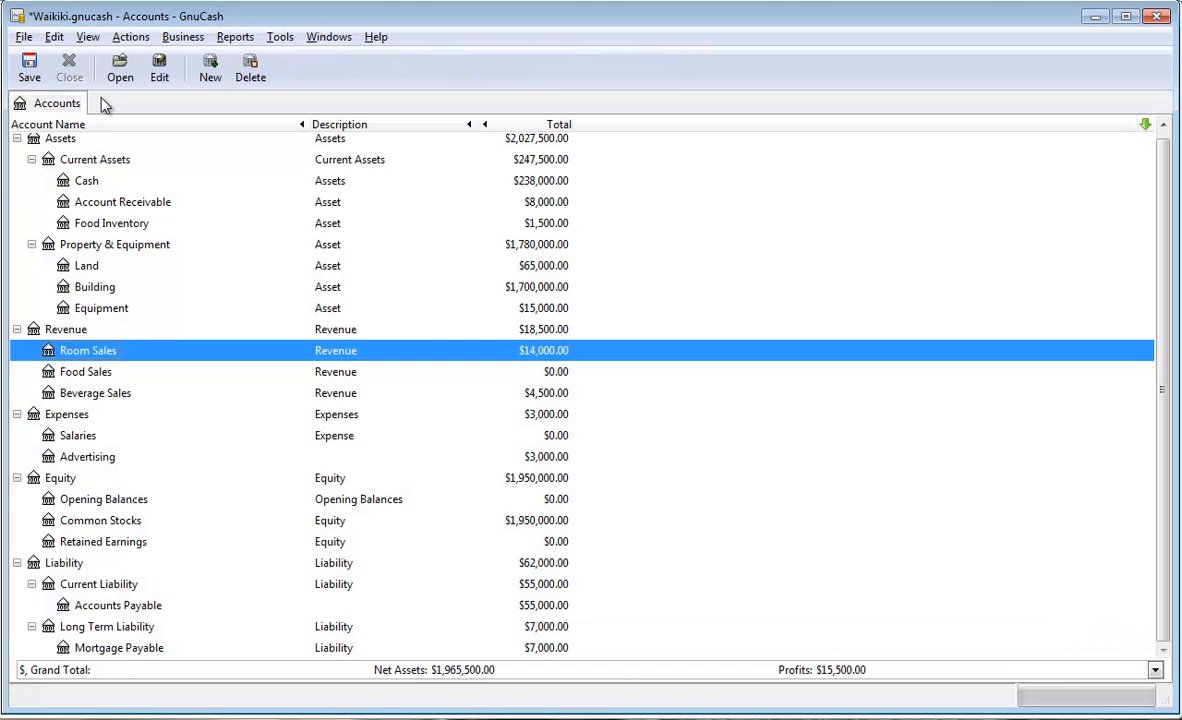
Open the Food Sales register and date its new entry 11/11/2013.
double_click(74, 372)
left_click(52, 145)
key("BackSpace")
key("Delete")
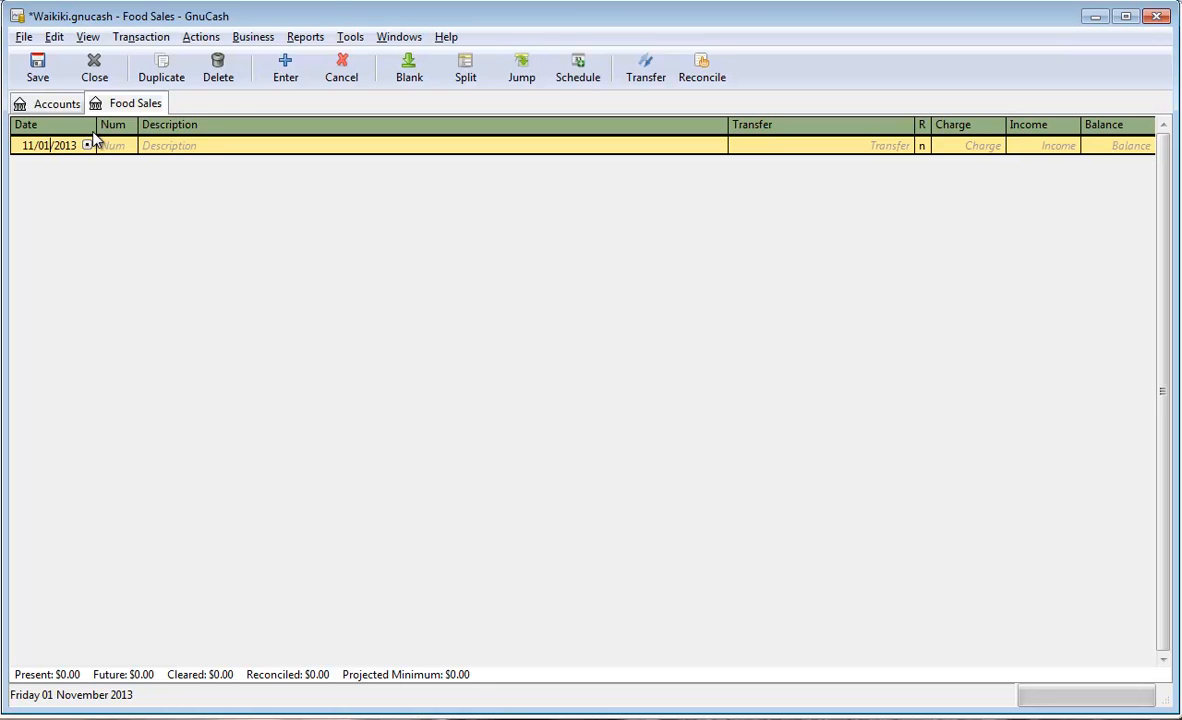
type("11")
key("Tab")
key("Tab")
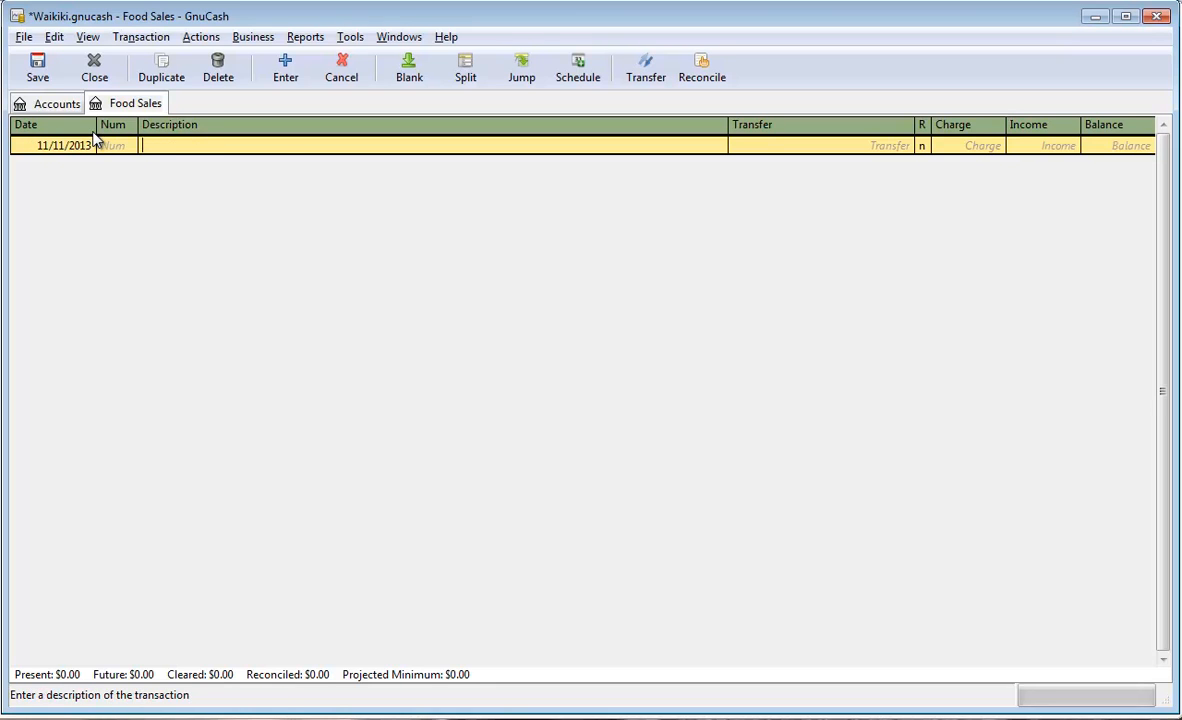
Paste the copied description into the 11/11/2013 entry and change it to Corporate Client-Food Sales.
key("ctrl+v")
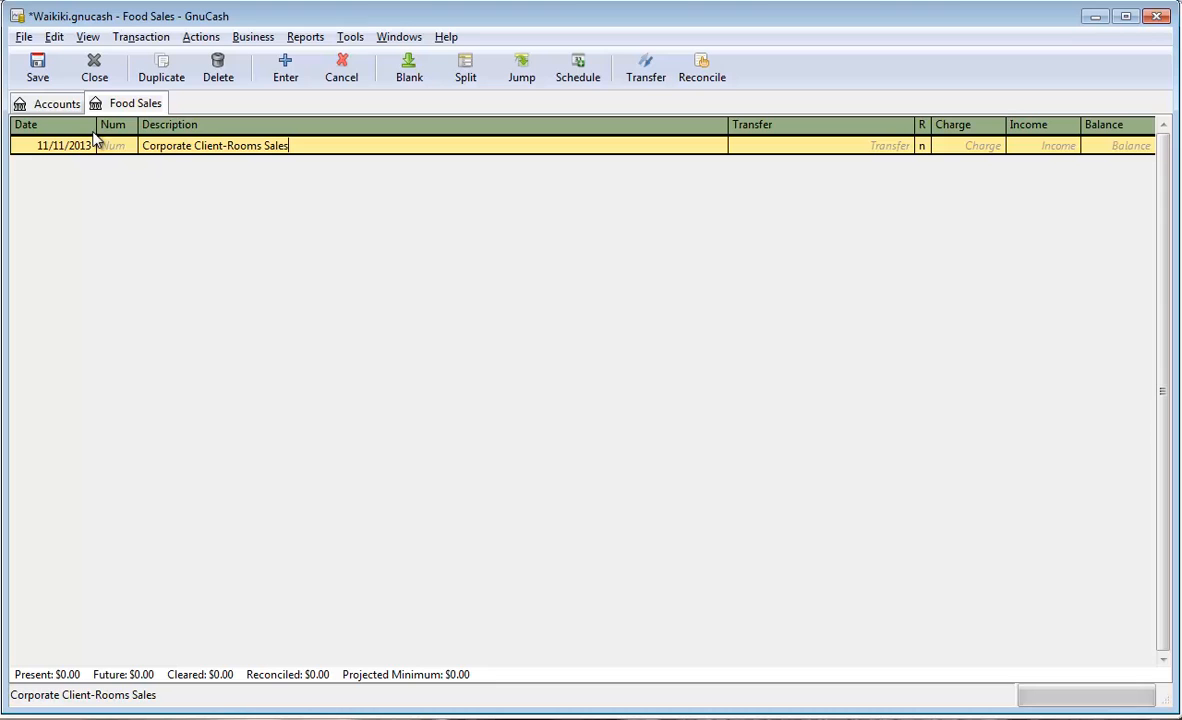
double_click(247, 145)
left_click(260, 147)
key("shift+Left")
key("shift+Left")
key("shift+Left")
key("shift+Left")
key("shift+Left")
type("Food")
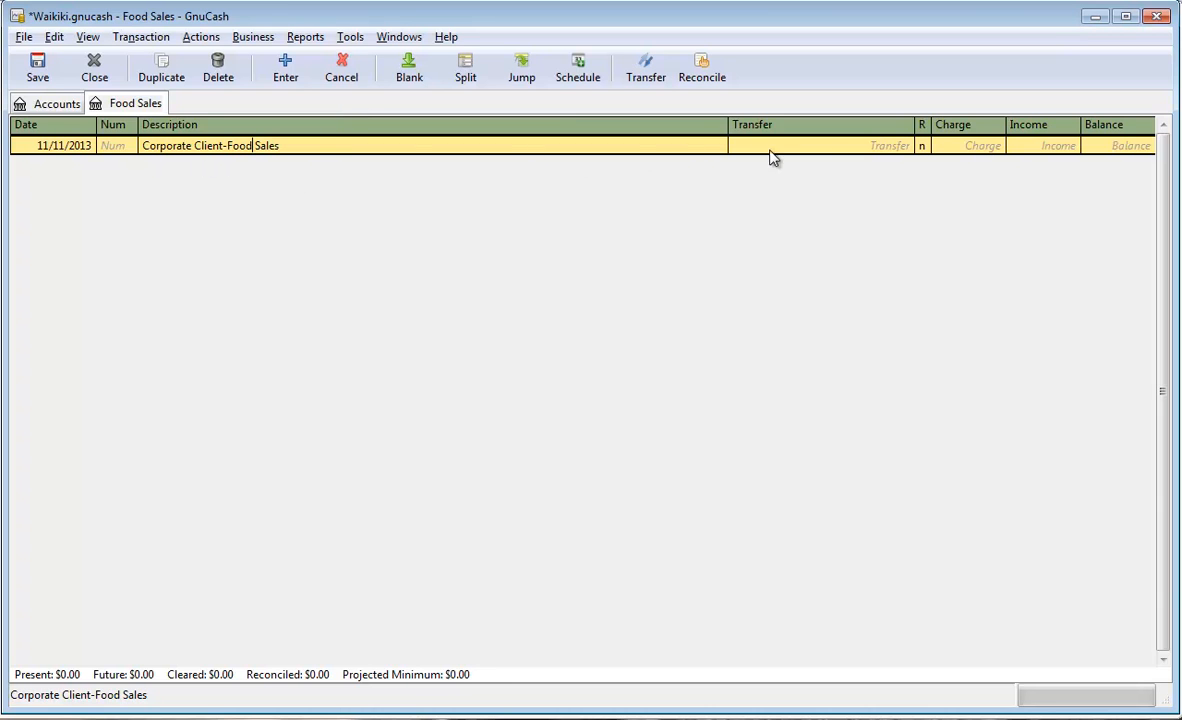
Record the corporate client food sale as 3,000 income against Assets:Current Assets:Account Receivable and close the Food Sales register.
left_click(900, 146)
left_click(905, 146)
left_click(895, 166)
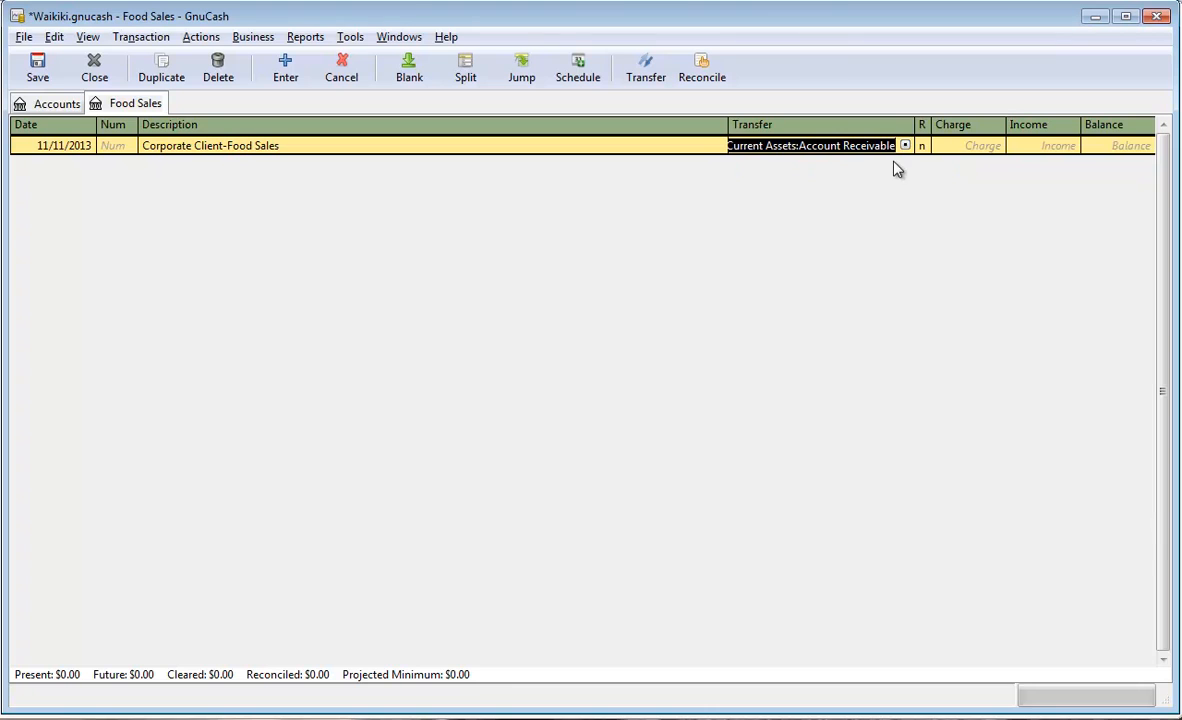
left_click(1048, 148)
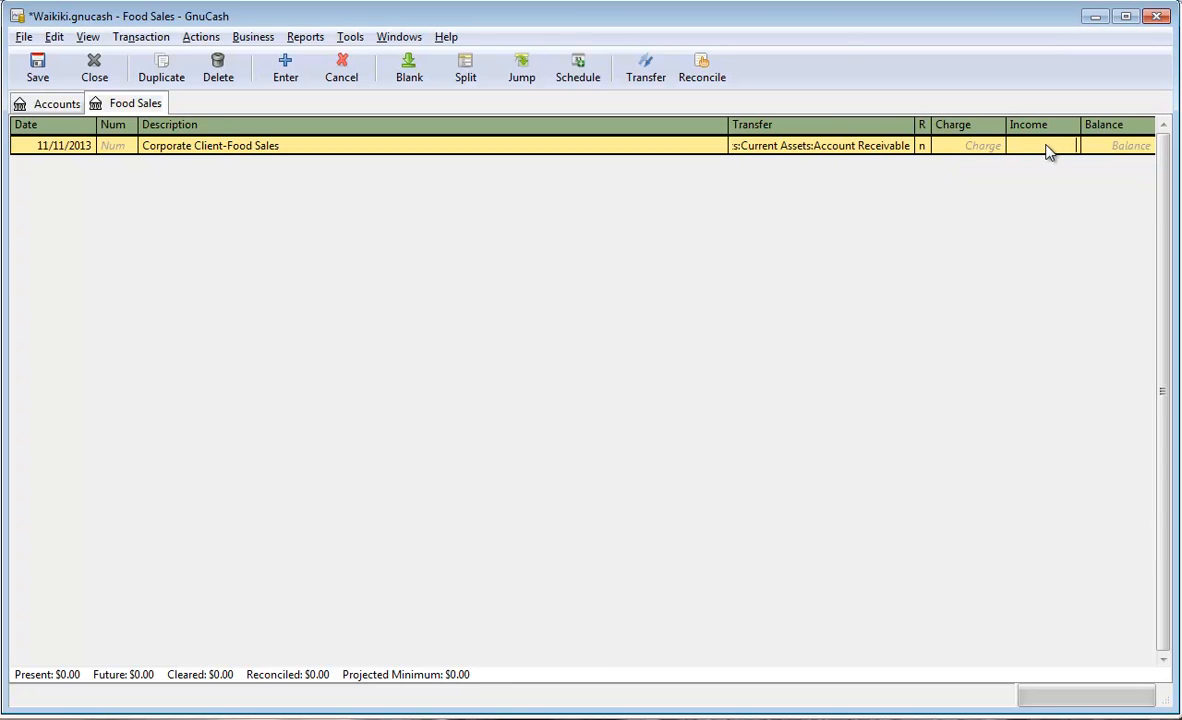
type("3000")
key("Return")
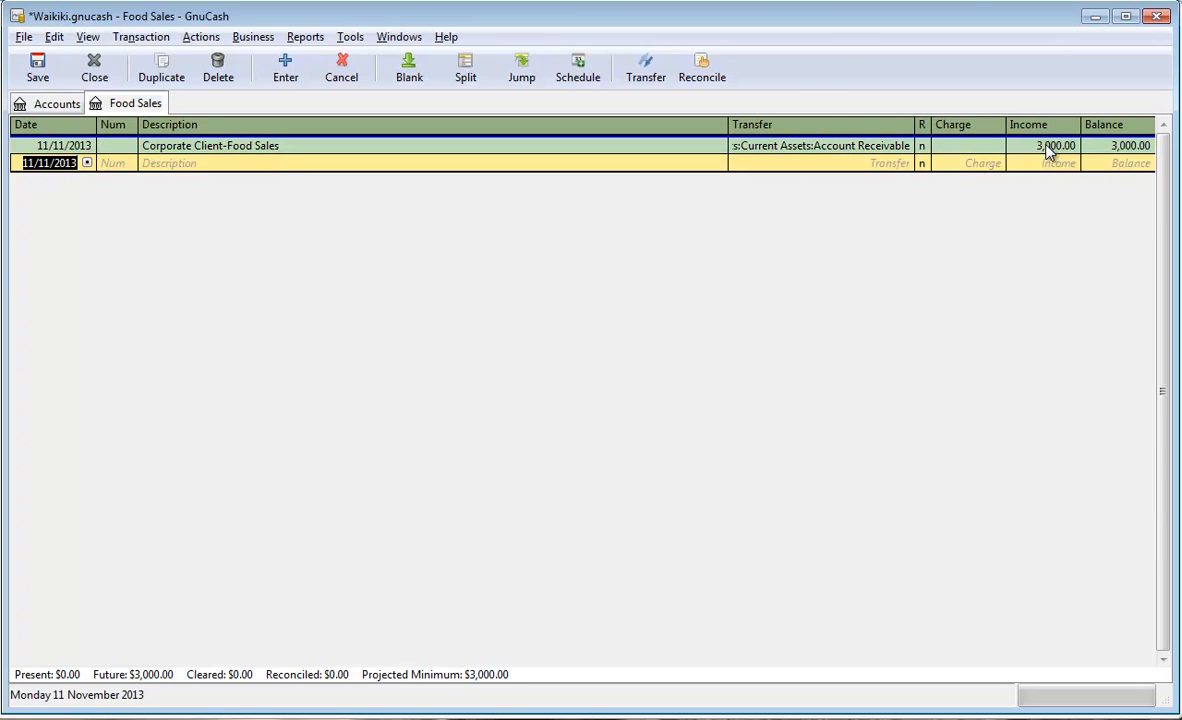
left_click(107, 66)
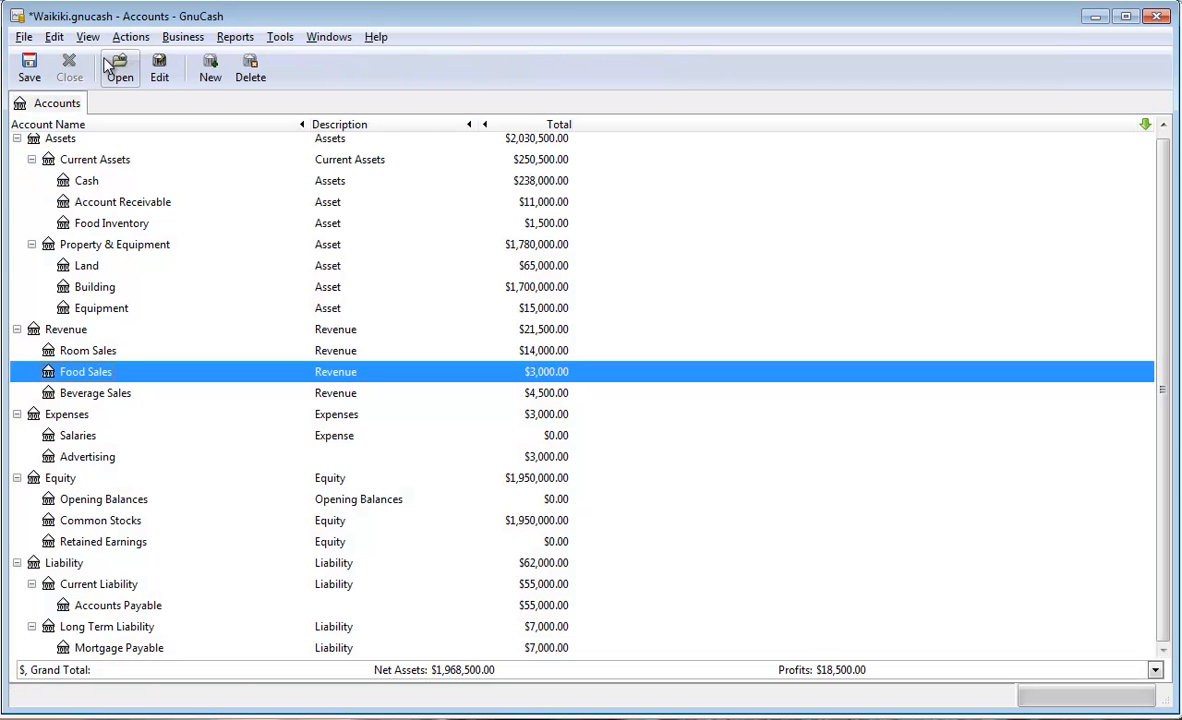
Open the Beverage Sales register and date its new entry 11/11/2013.
double_click(87, 395)
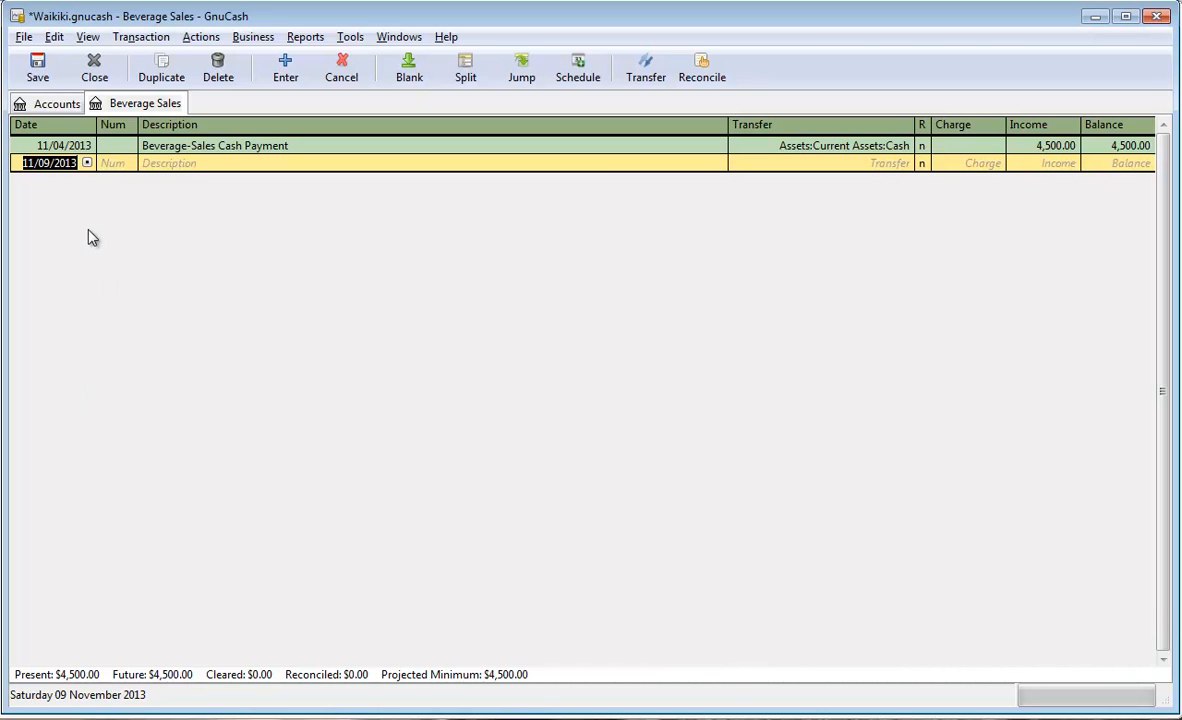
left_click(50, 163)
key("BackSpace")
key("BackSpace")
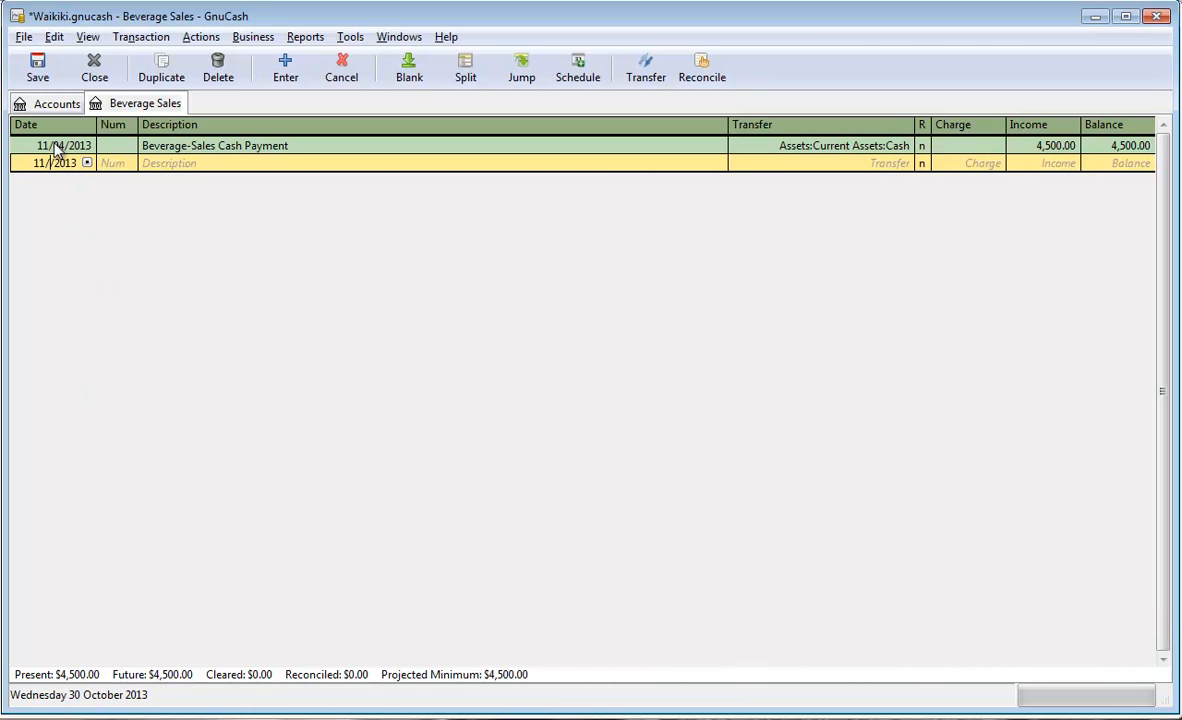
type("11")
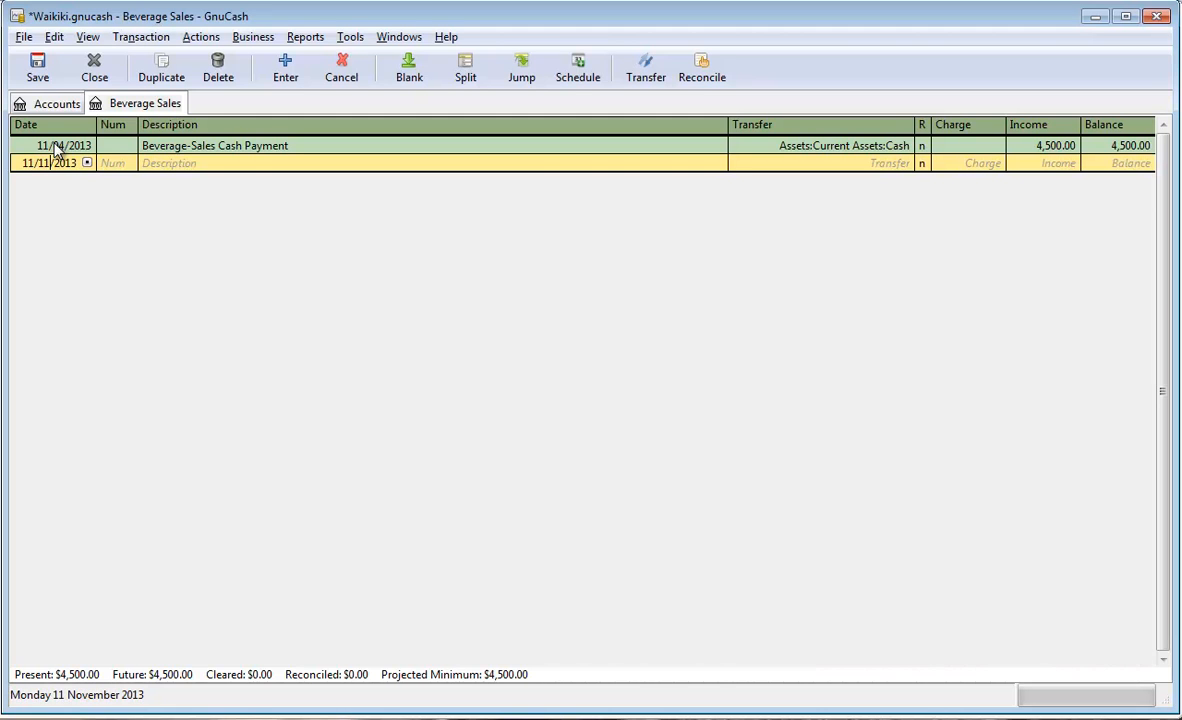
Reuse the copied description for the new Beverage Sales entry, changing it to Corporate Client-Beverage Sales.
left_click(211, 167)
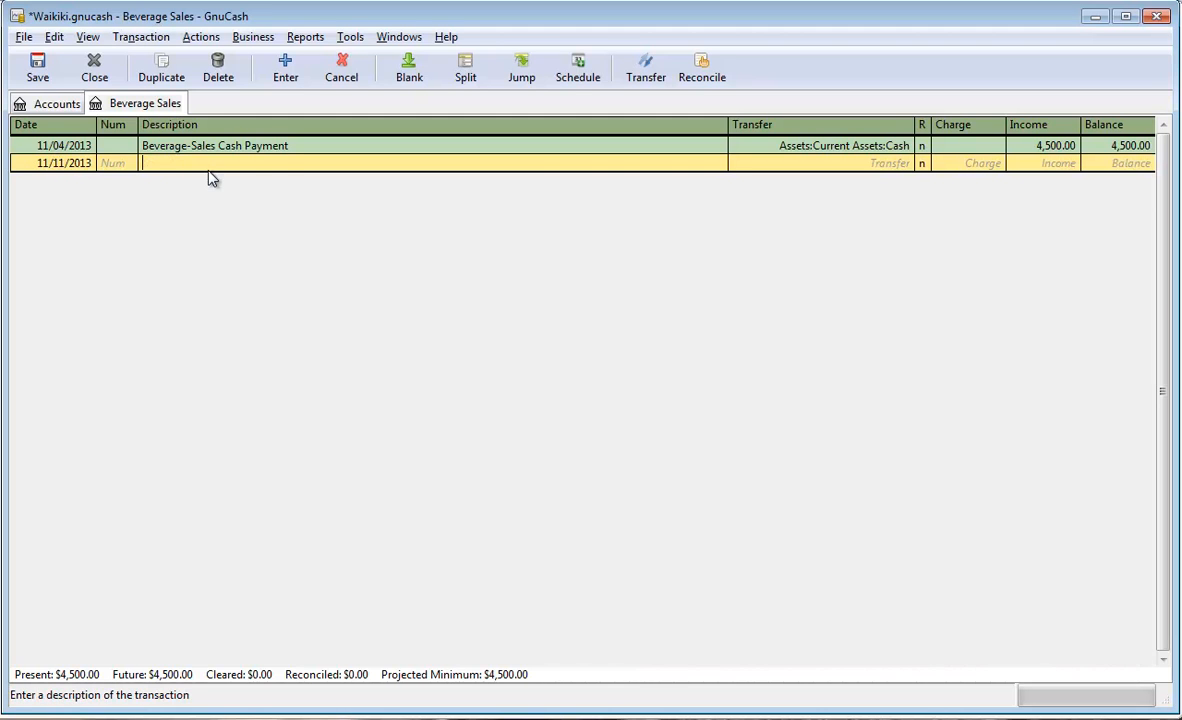
type("Corporate Client-Rooms Sales")
double_click(244, 165)
left_click(247, 168)
left_click_drag(262, 172, 230, 172)
type("Beve")
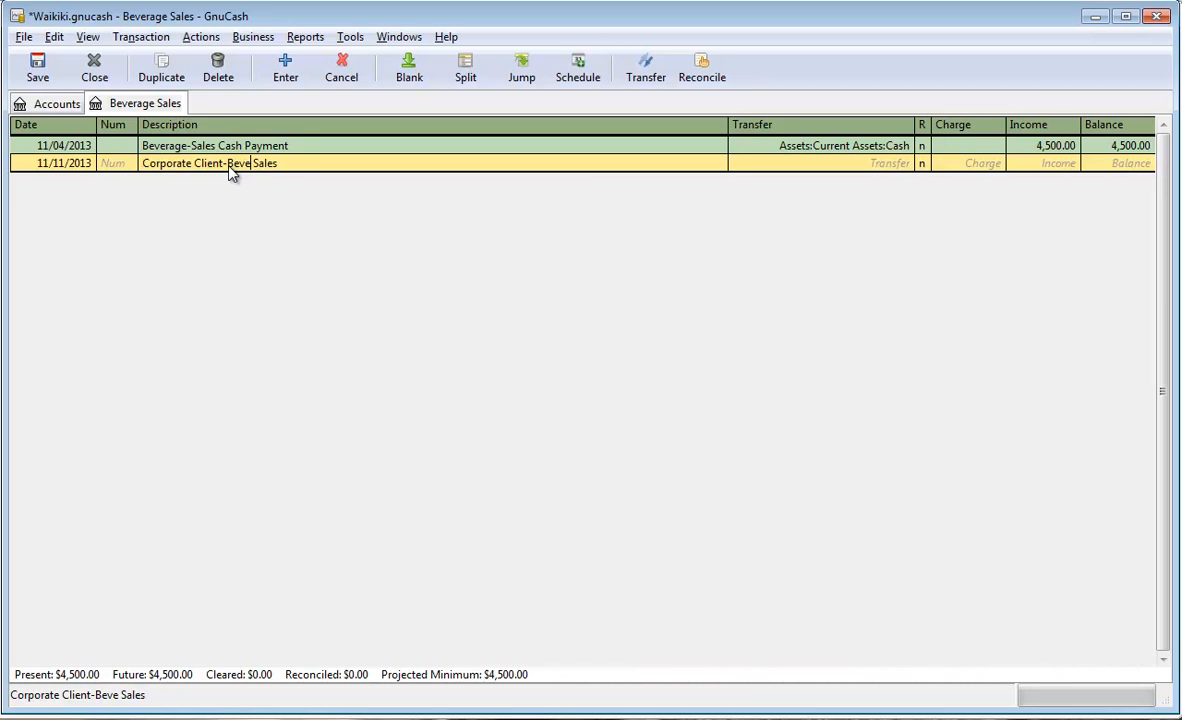
type("rage")
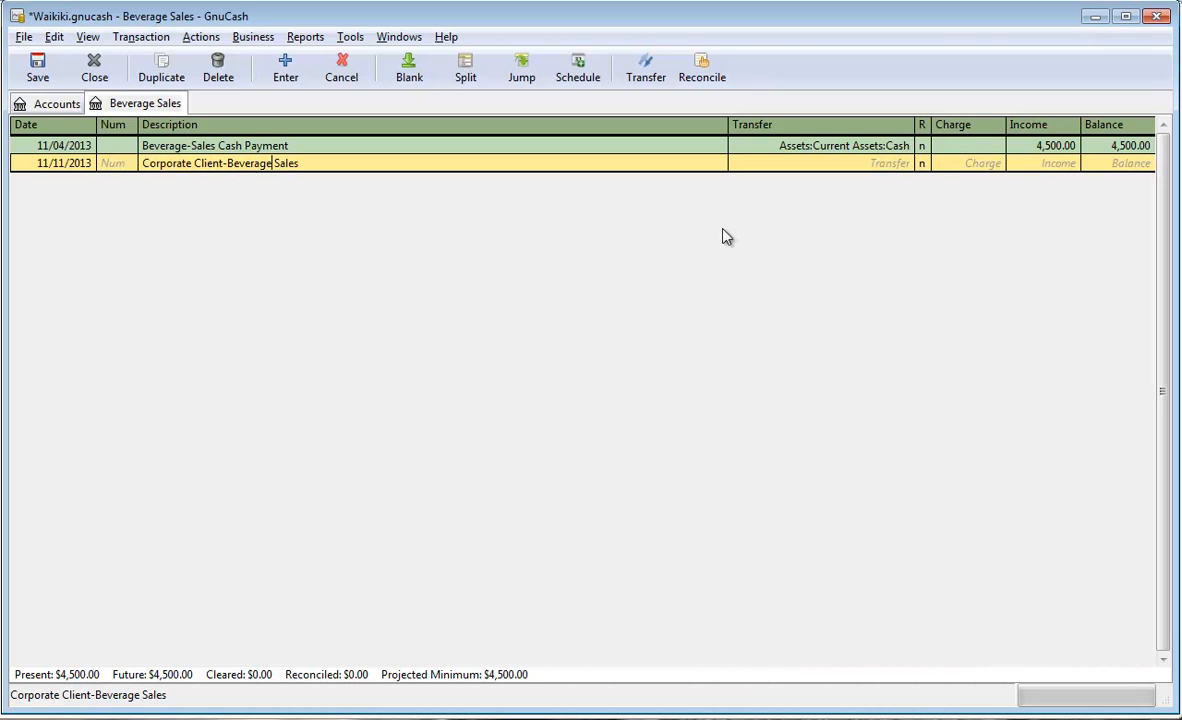
Record the corporate client beverage sale as 1,000 income against Assets:Current Assets:Account Receivable and close the Beverage Sales register.
left_click(905, 164)
left_click(790, 182)
left_click(1055, 169)
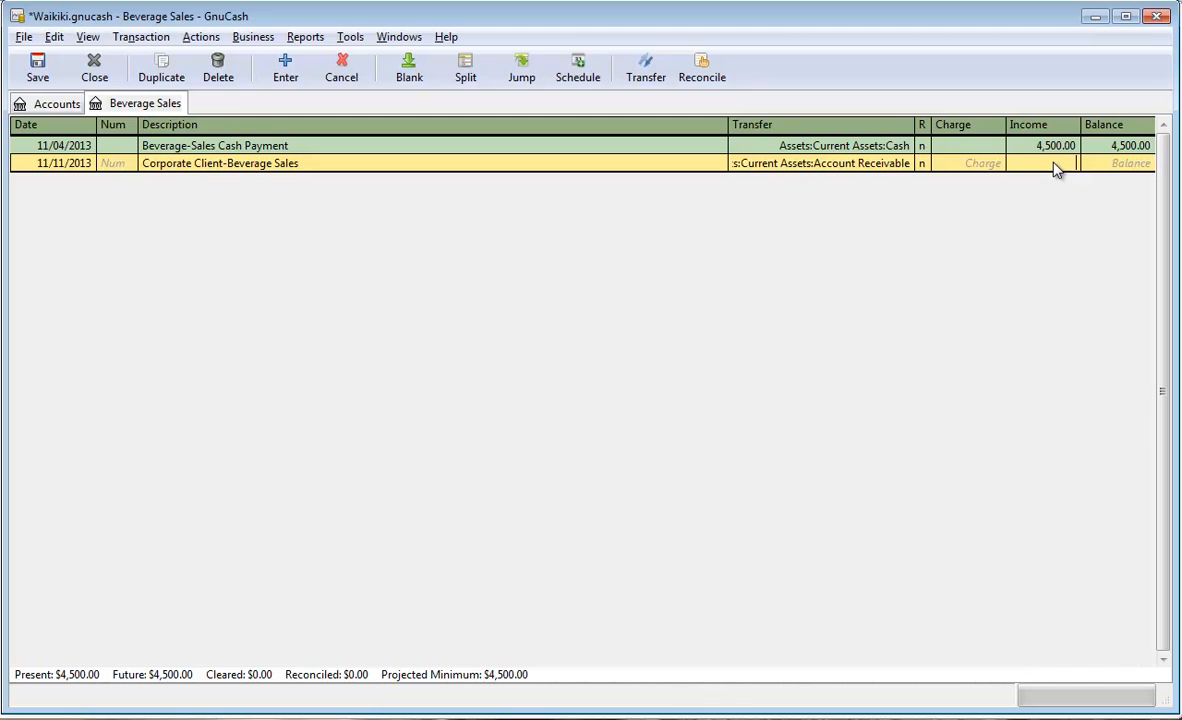
type("1000")
key("Return")
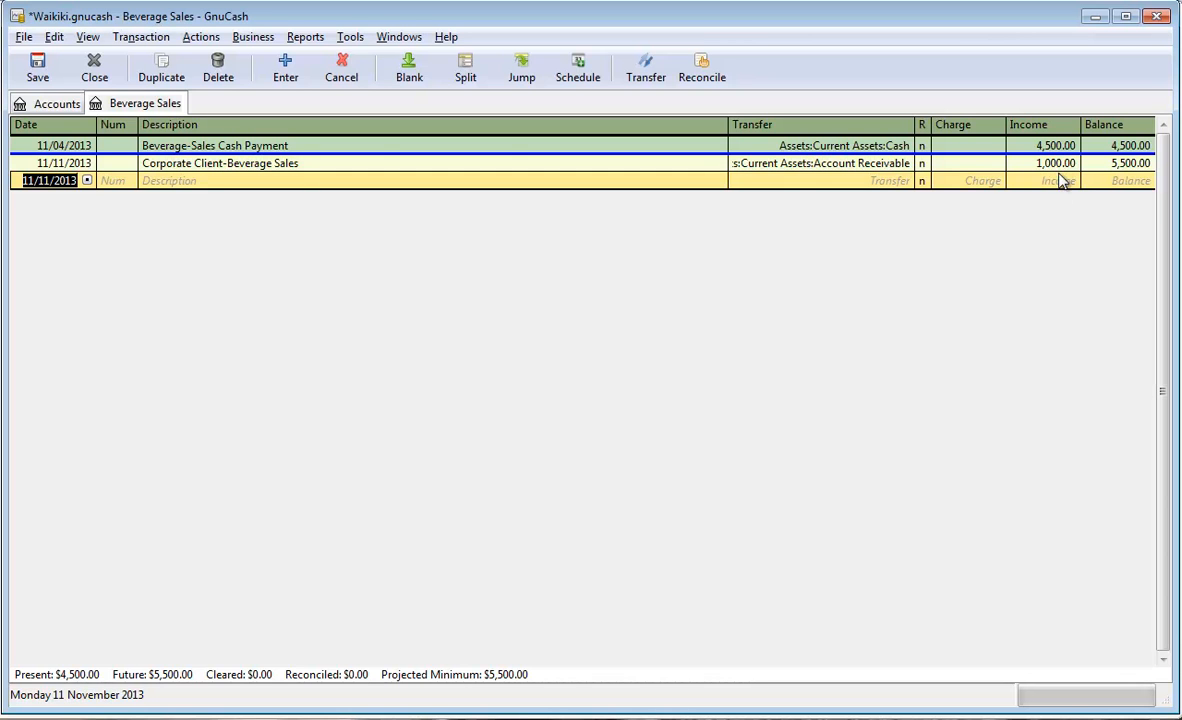
left_click(97, 78)
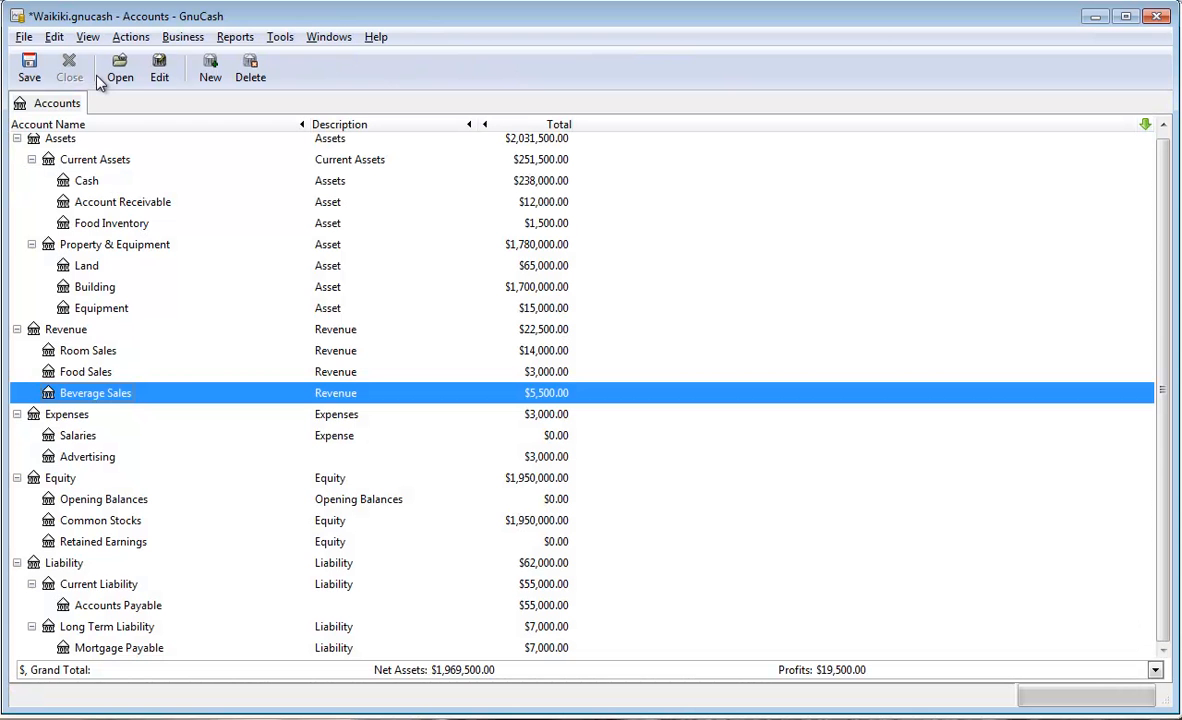
Switch to the Word exercise document, highlight the Nov. 15 salaries transaction and return to GnuCash.
key("alt+Tab")
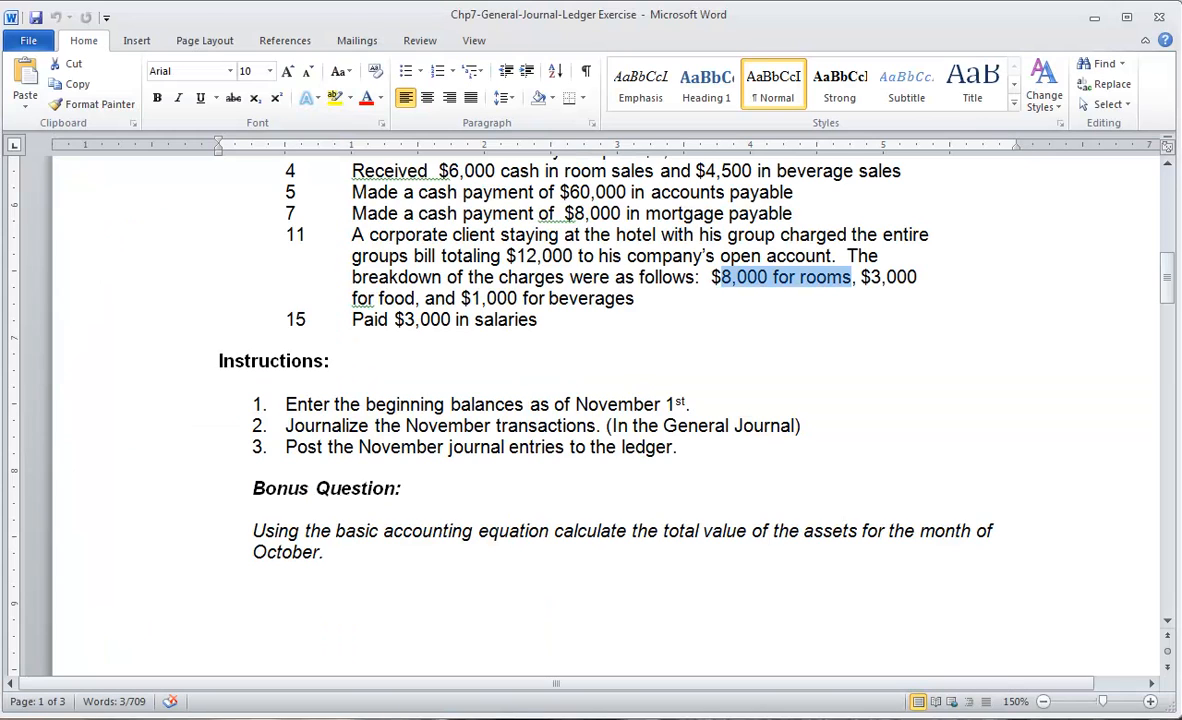
left_click_drag(575, 324, 293, 322)
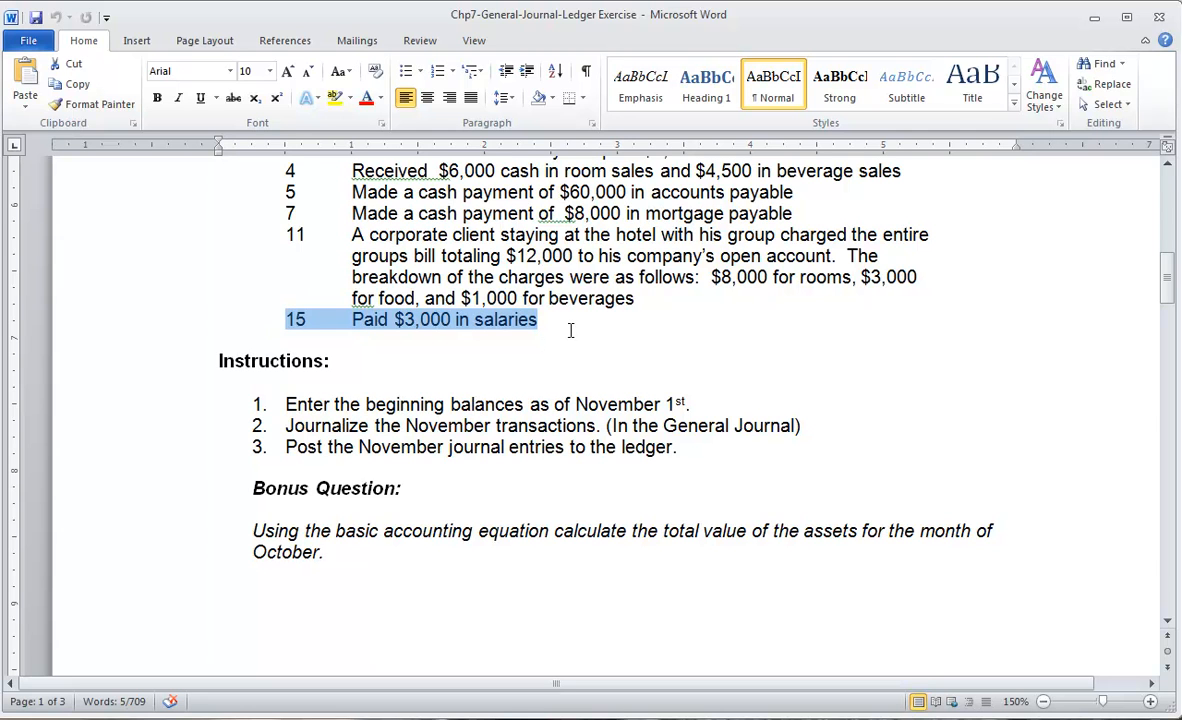
key("alt+Tab")
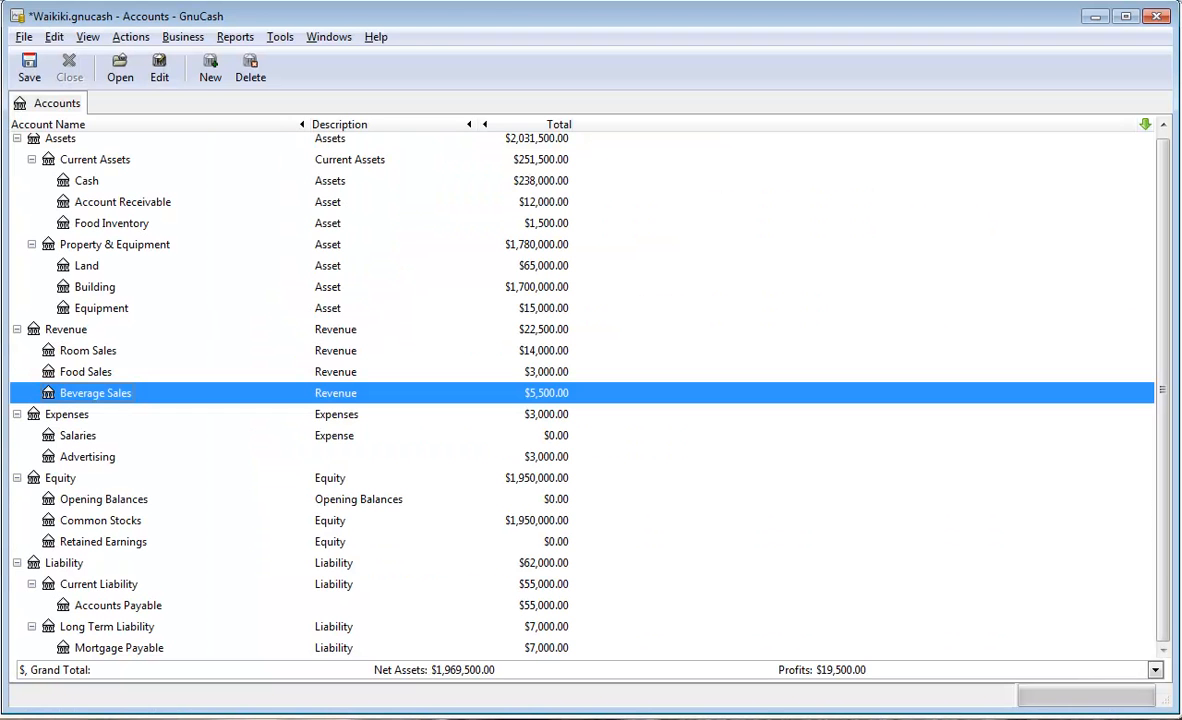
Open the Salaries register and start an 11/15/2013 entry described as Paid Salaries in Cash.
double_click(73, 437)
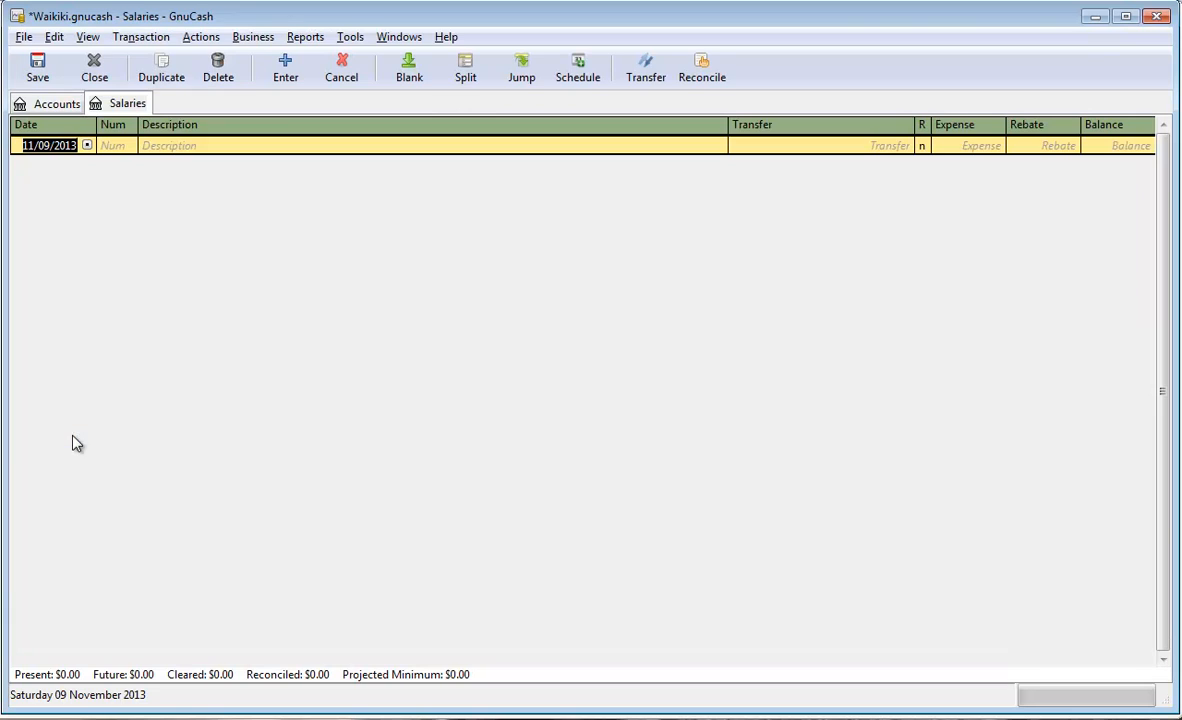
left_click(45, 146)
key("BackSpace")
key("BackSpace")
type("15")
key("Tab")
key("Tab")
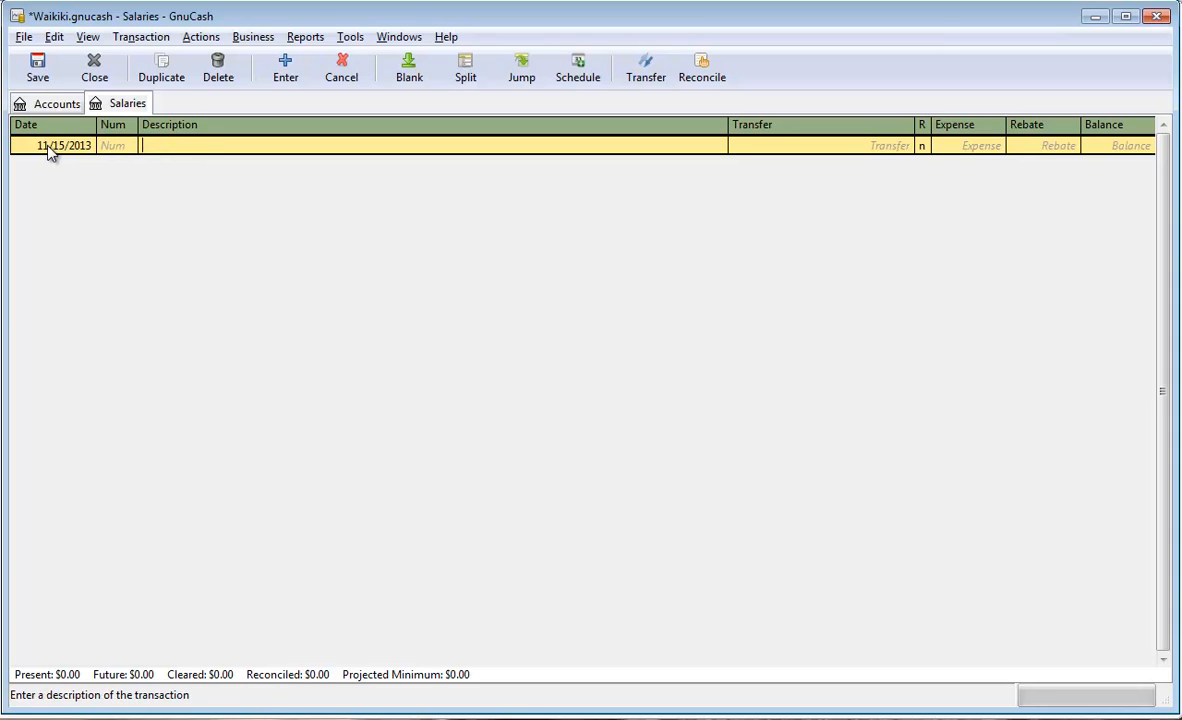
type("Paid")
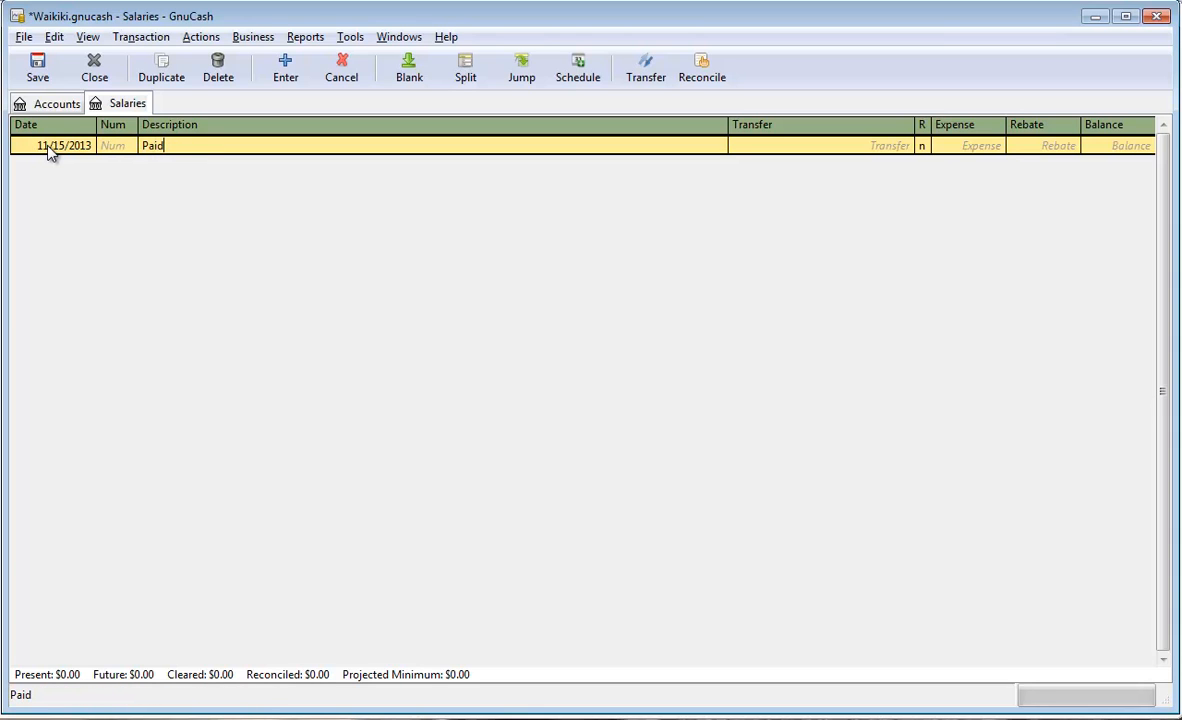
type(" Salaries in Cas")
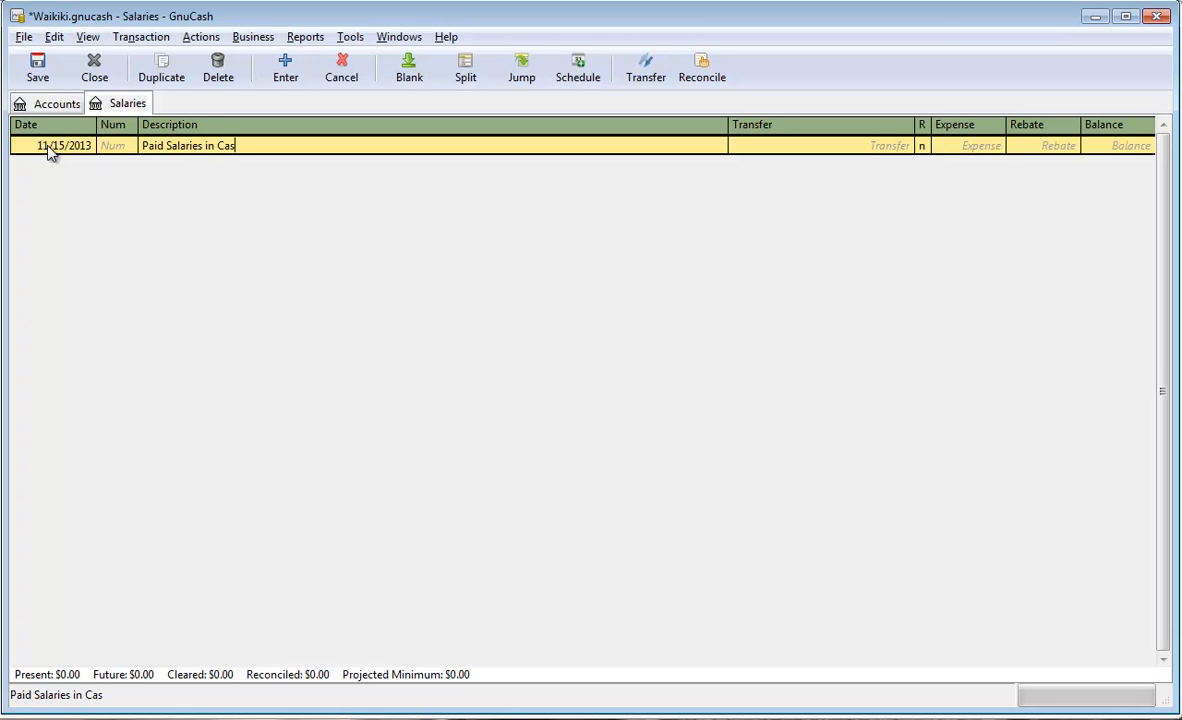
type("h")
Record the salaries payment as a 3,000 expense against Assets:Current Assets:Cash and close the Salaries register.
left_click(886, 150)
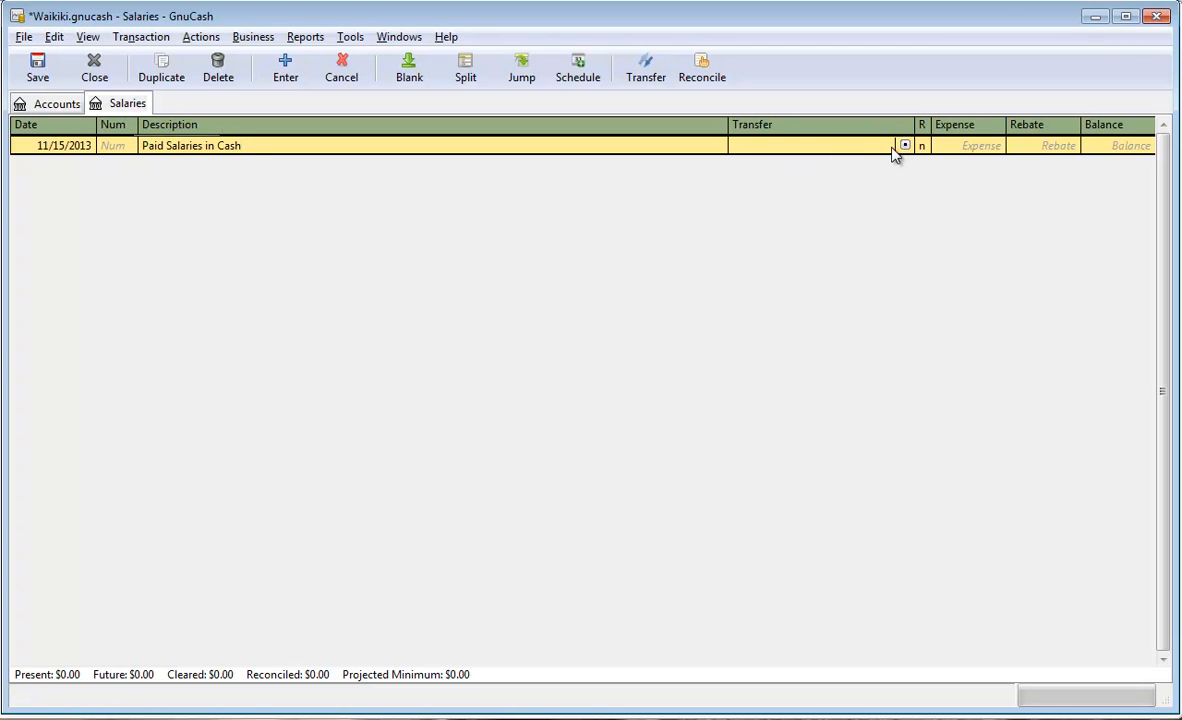
left_click(904, 146)
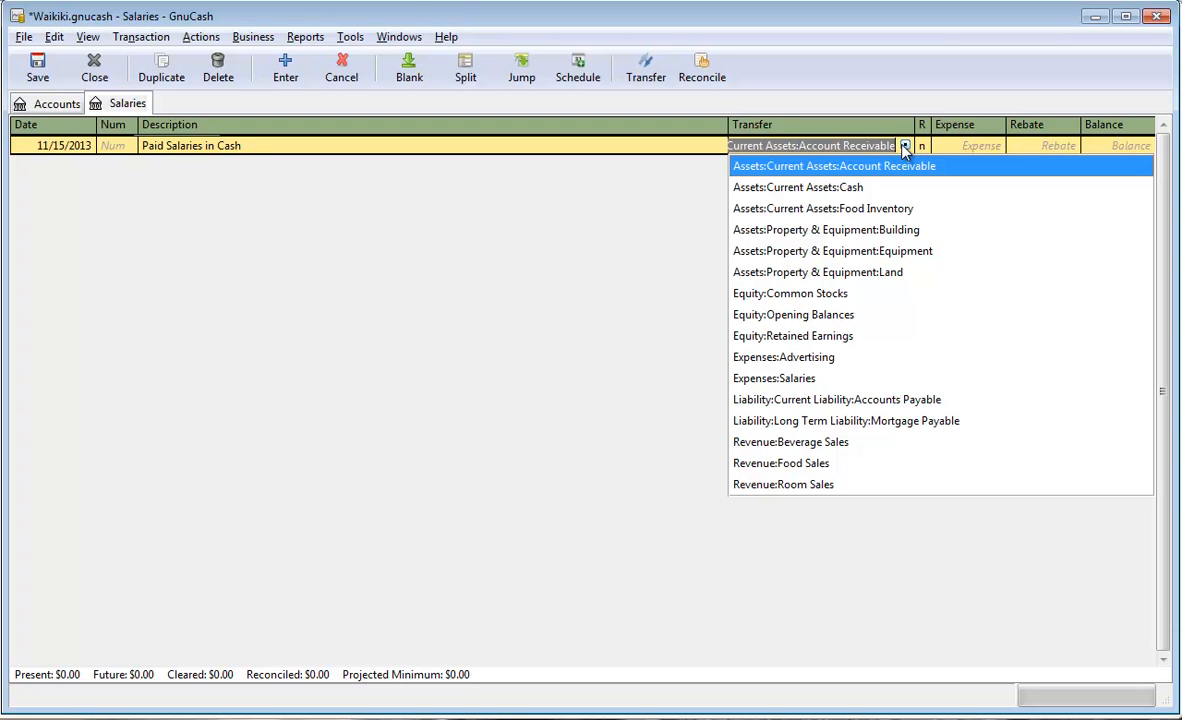
left_click(855, 192)
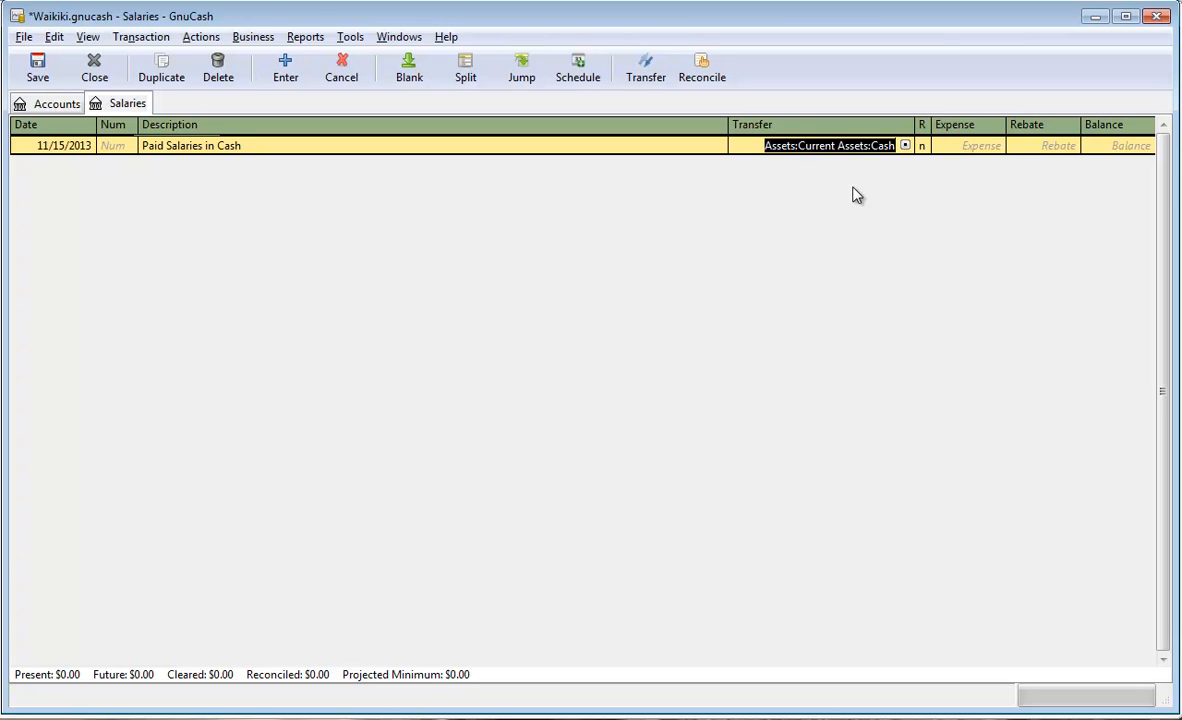
key("Tab")
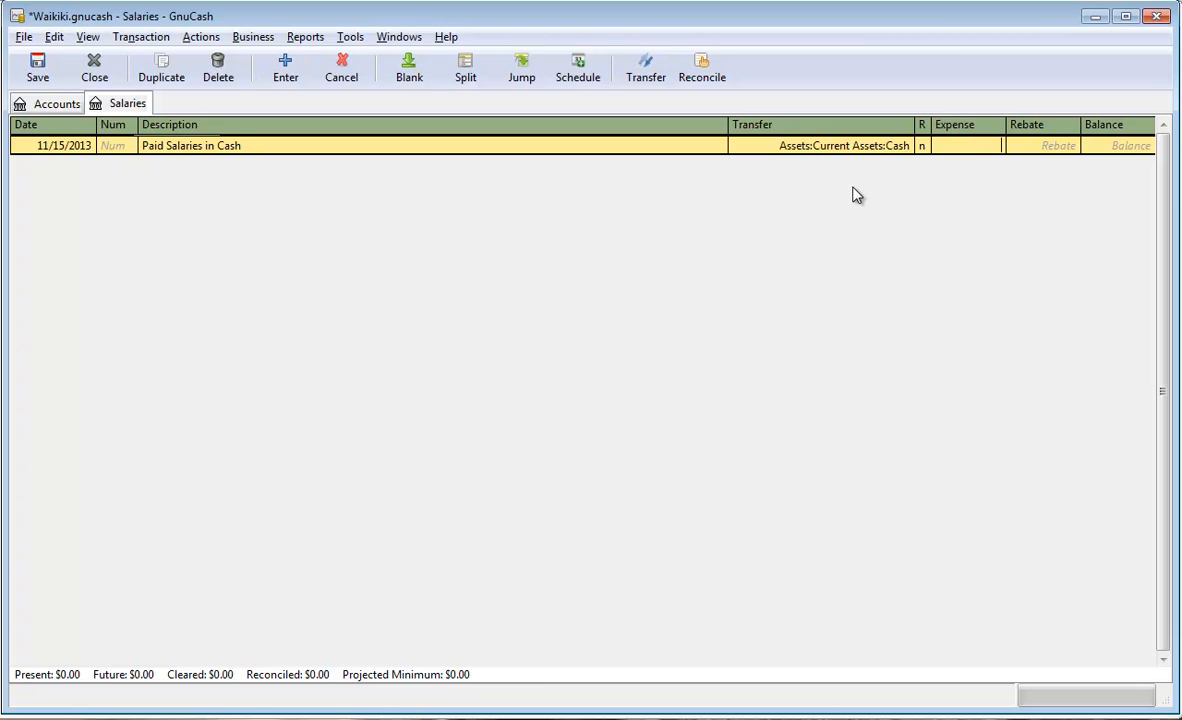
type("3")
type("000")
key("Return")
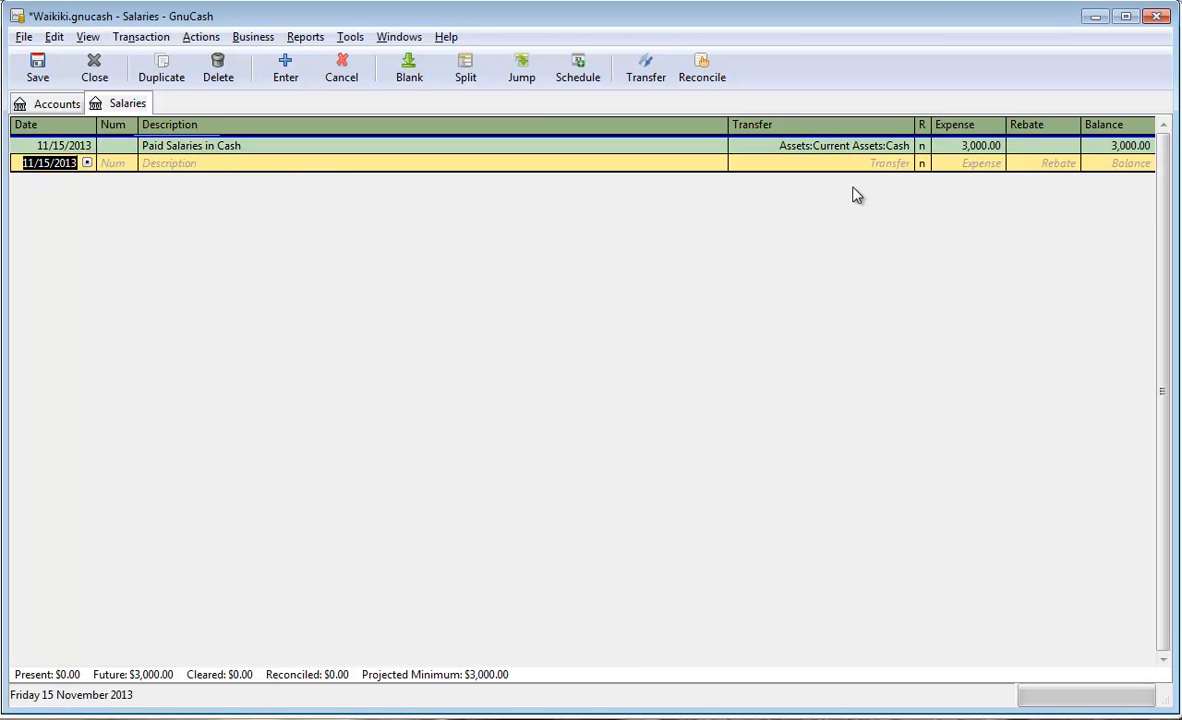
left_click(95, 72)
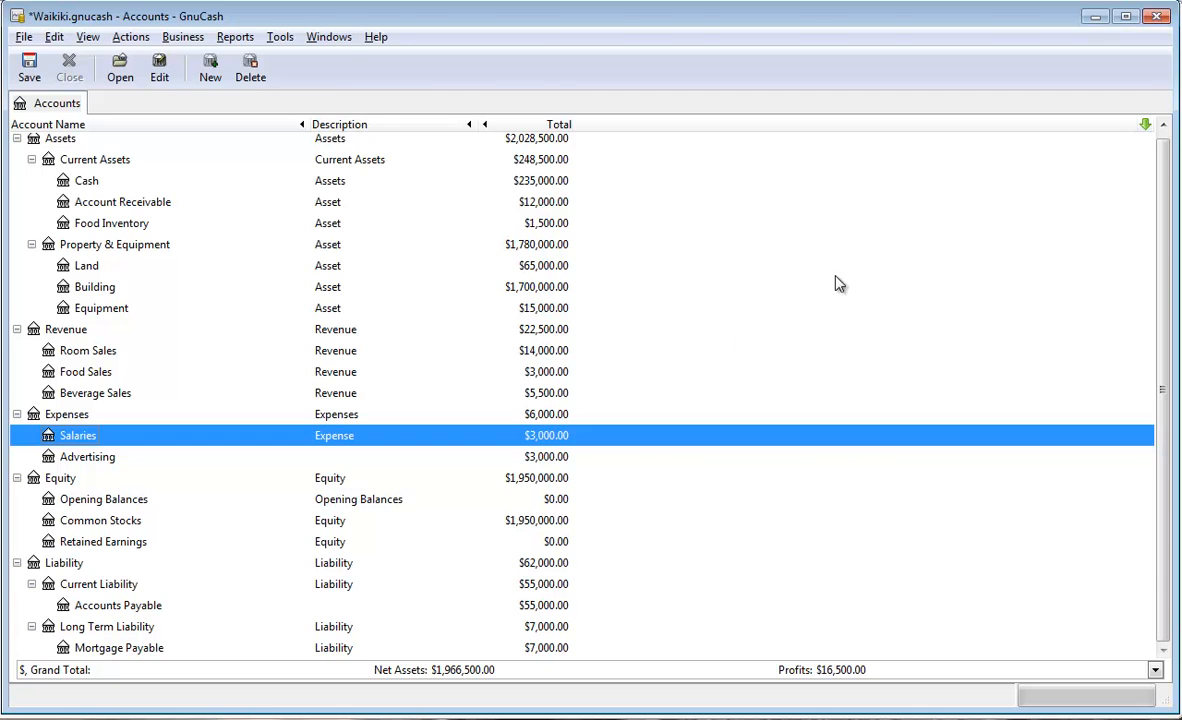
Switch to the Word document to review the exercise's transactions and instructions, and return to GnuCash.
key("alt+Tab")
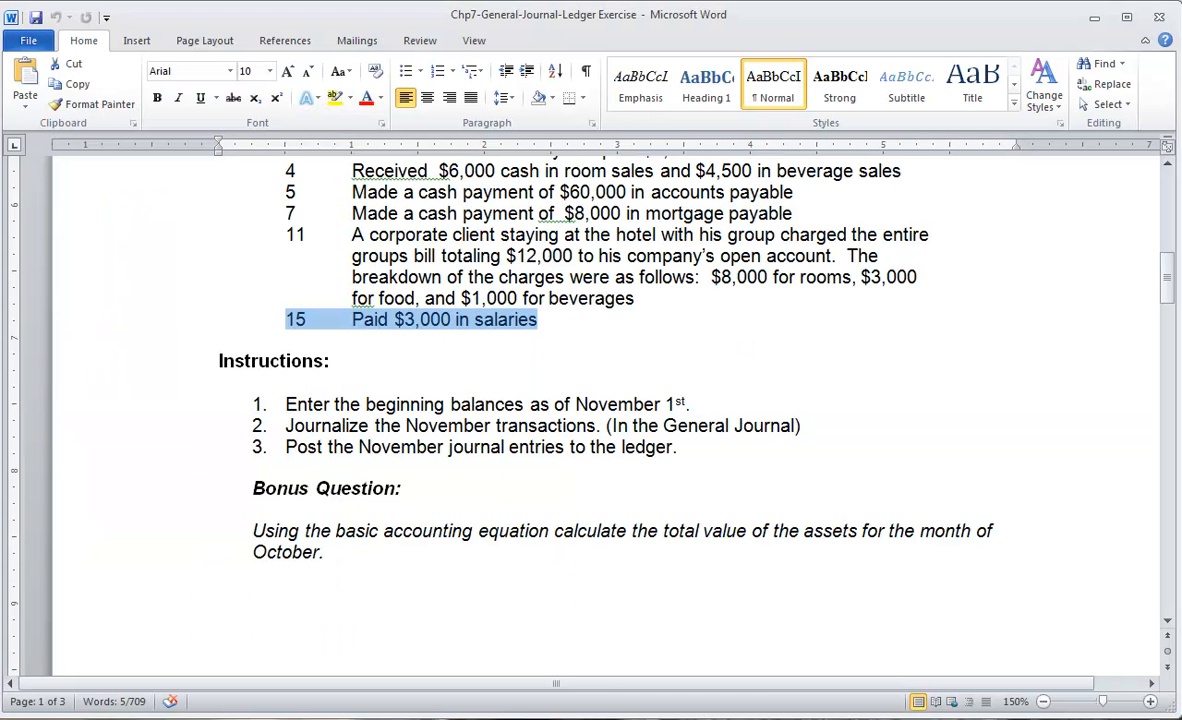
key("alt+Tab")
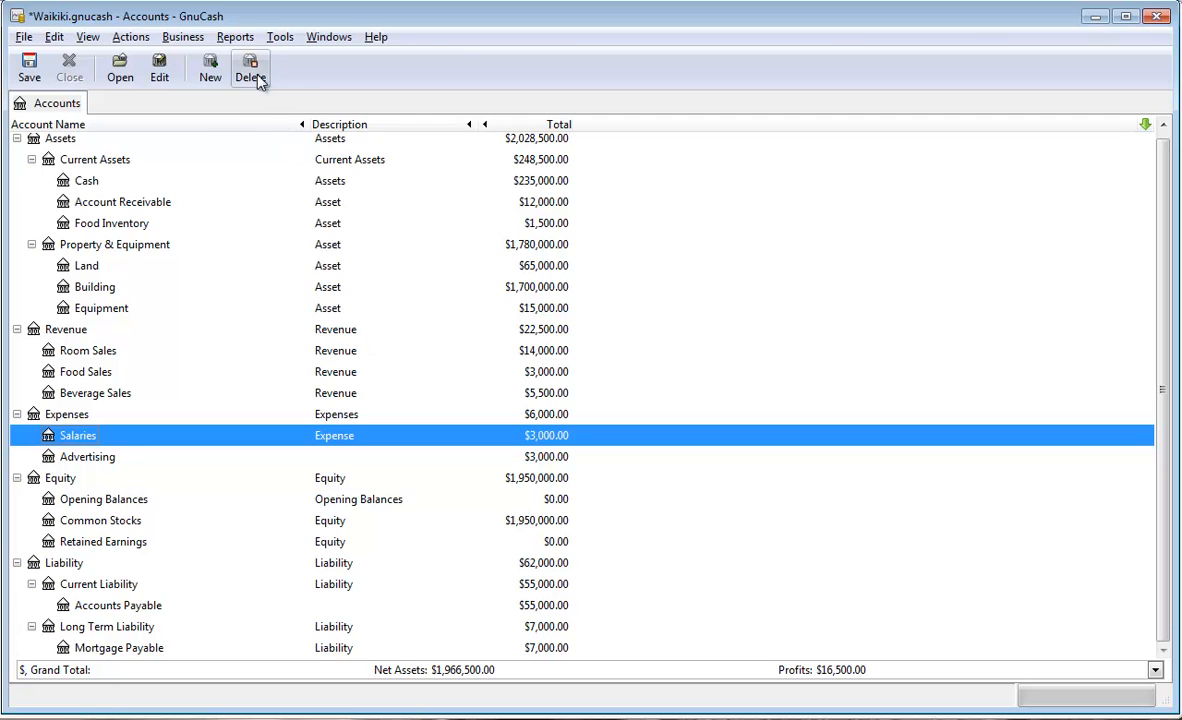
Generate the Income Statement report for the Waikiki book.
left_click(236, 38)
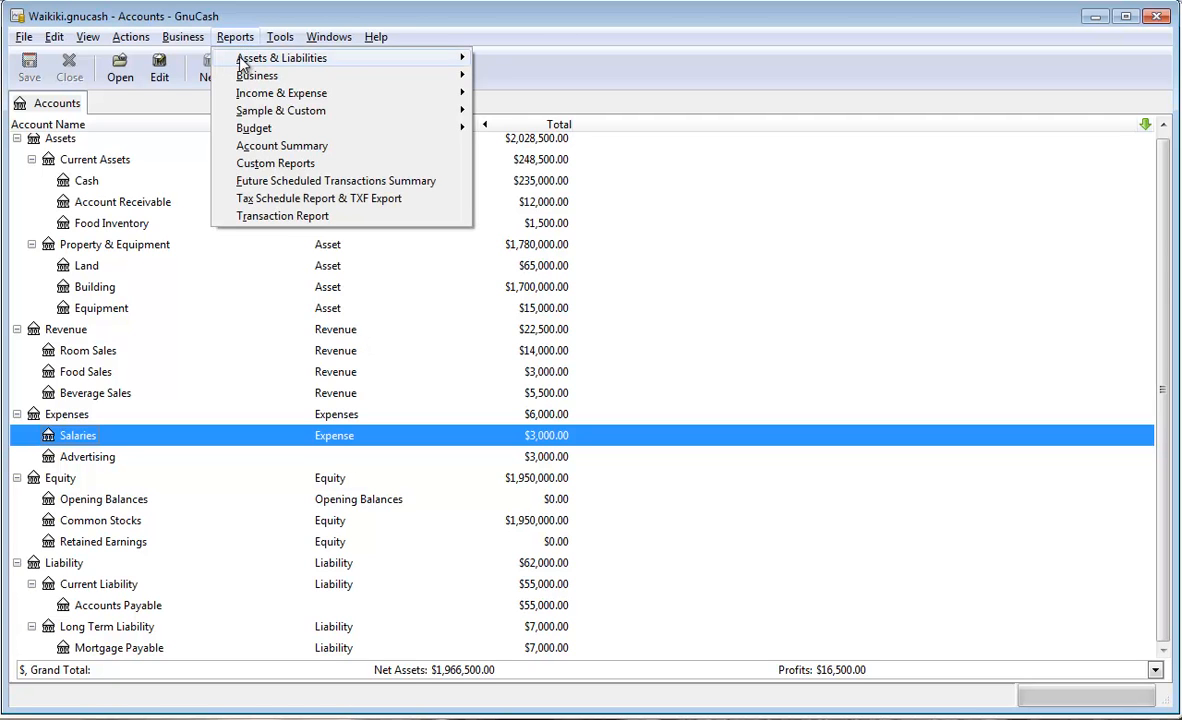
mouse_move(257, 97)
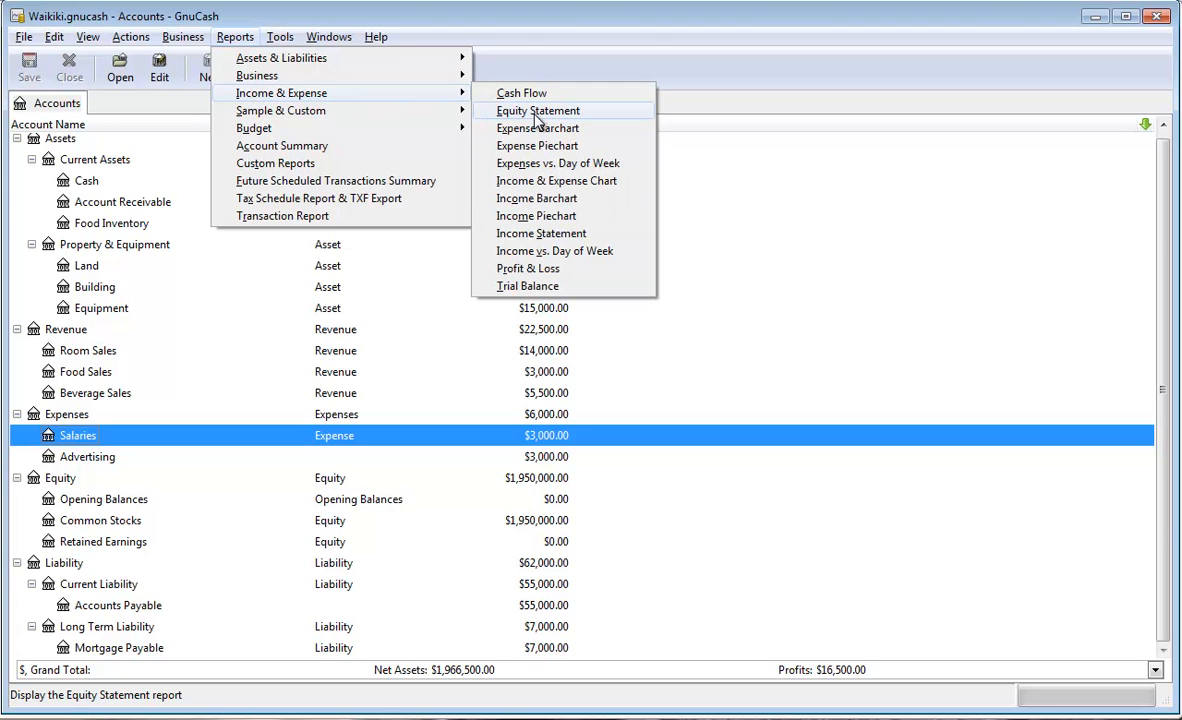
left_click(552, 236)
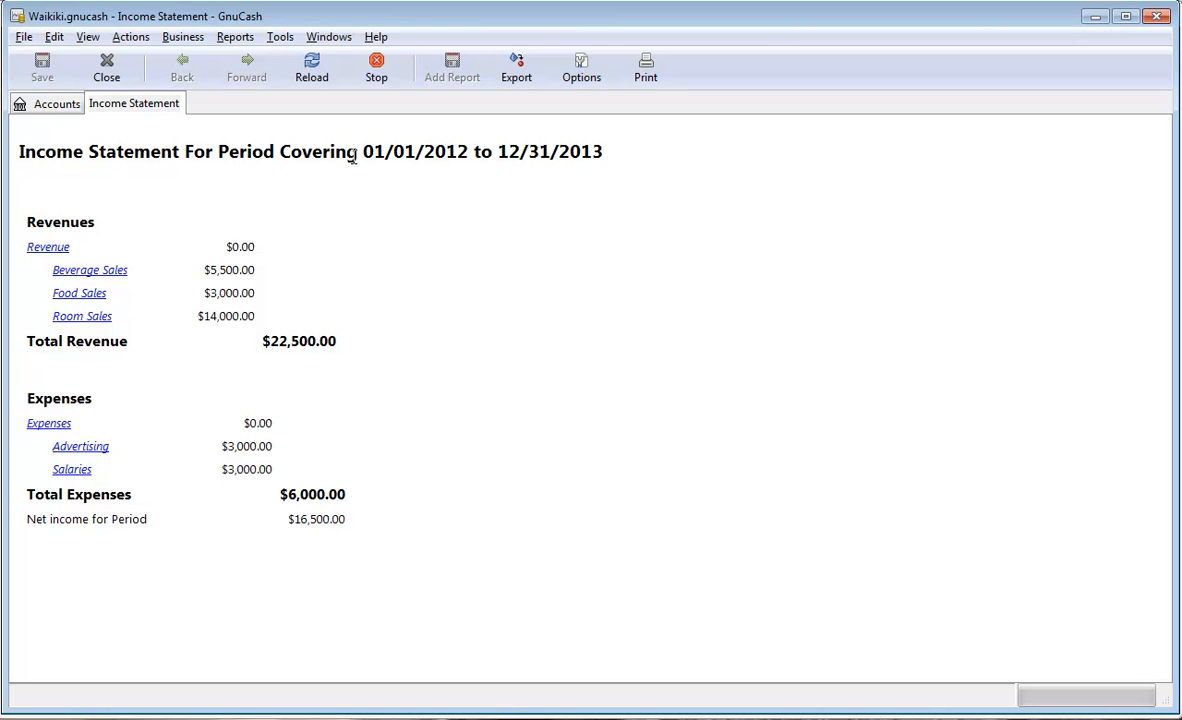
Generate the Profit & Loss report for the Waikiki book.
left_click(276, 42)
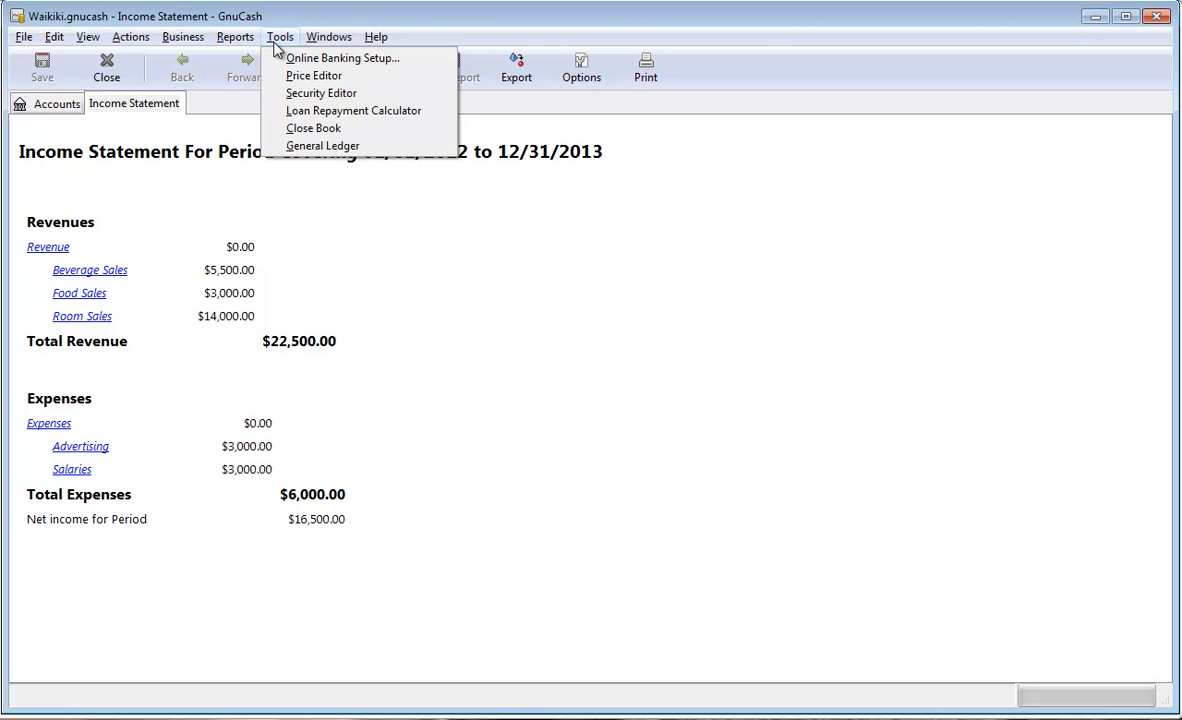
mouse_move(235, 40)
mouse_move(310, 96)
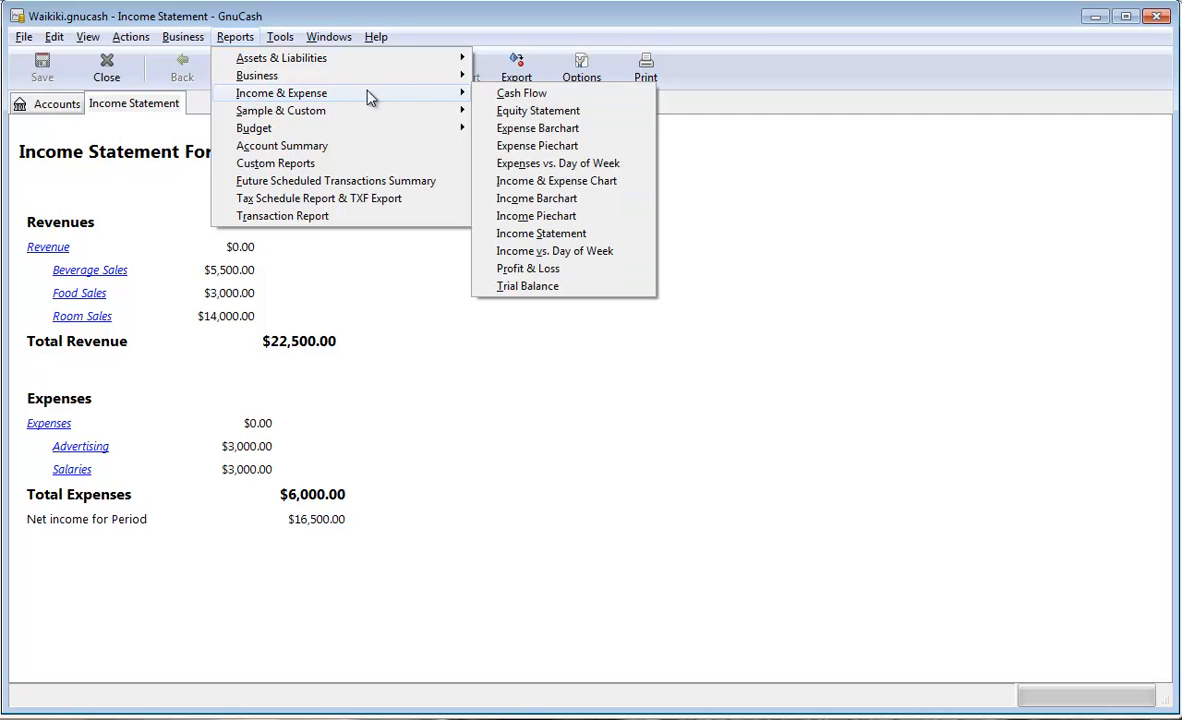
left_click(536, 272)
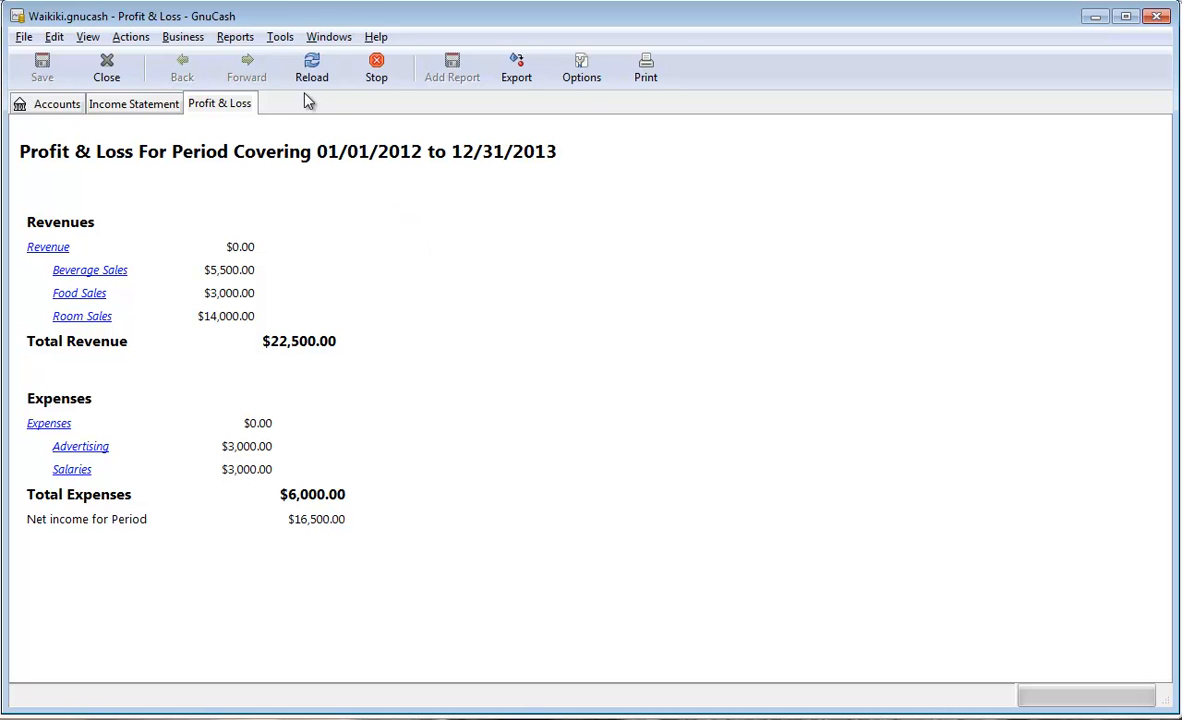
Generate the Balance Sheet report and review it down to the Total Liabilities & Equity line.
left_click(238, 38)
mouse_move(245, 62)
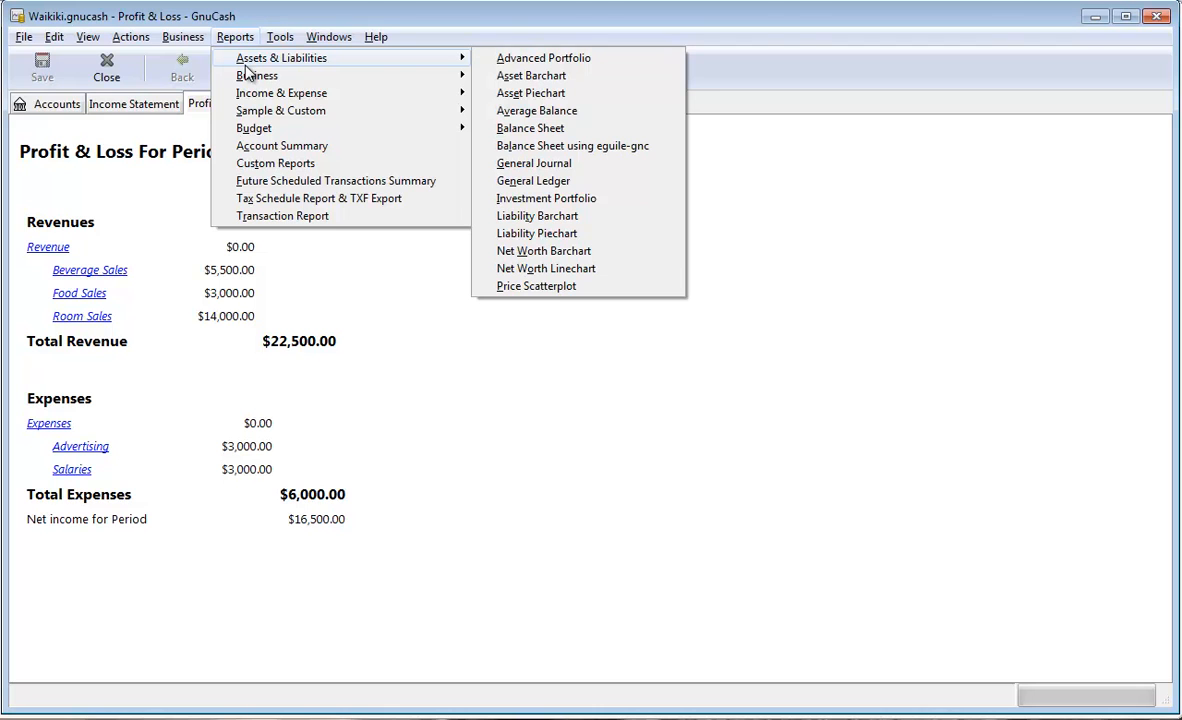
left_click(553, 136)
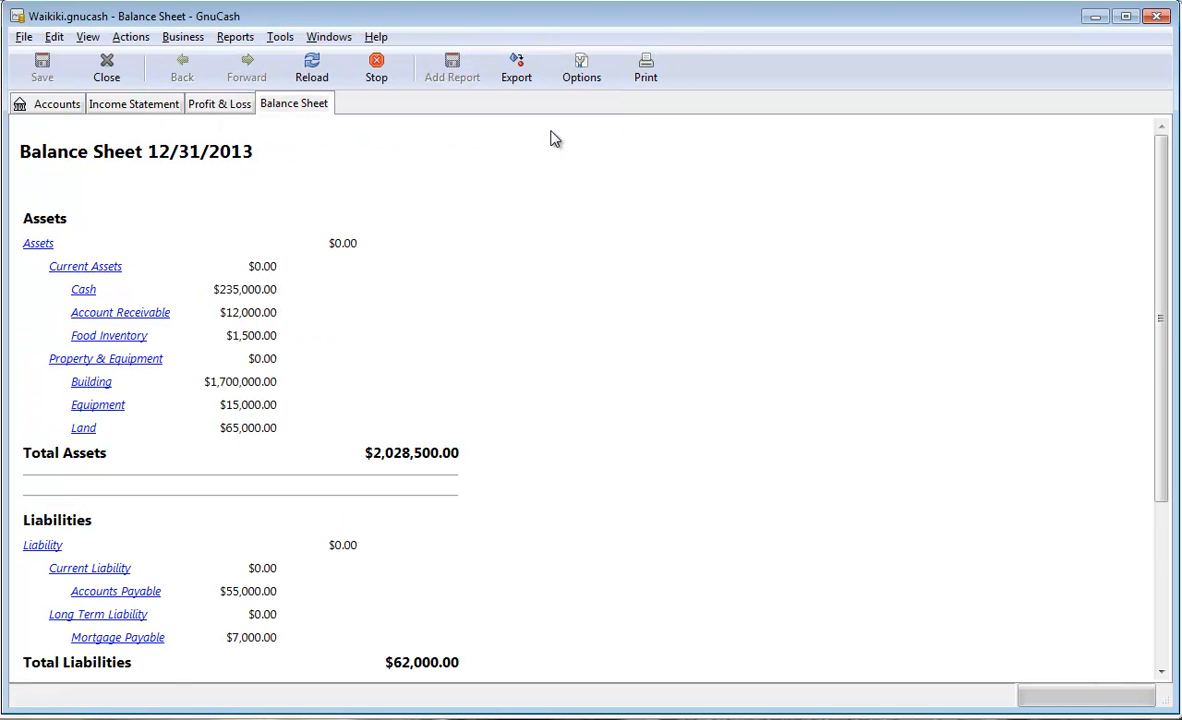
scroll(778, 280, "down", 2)
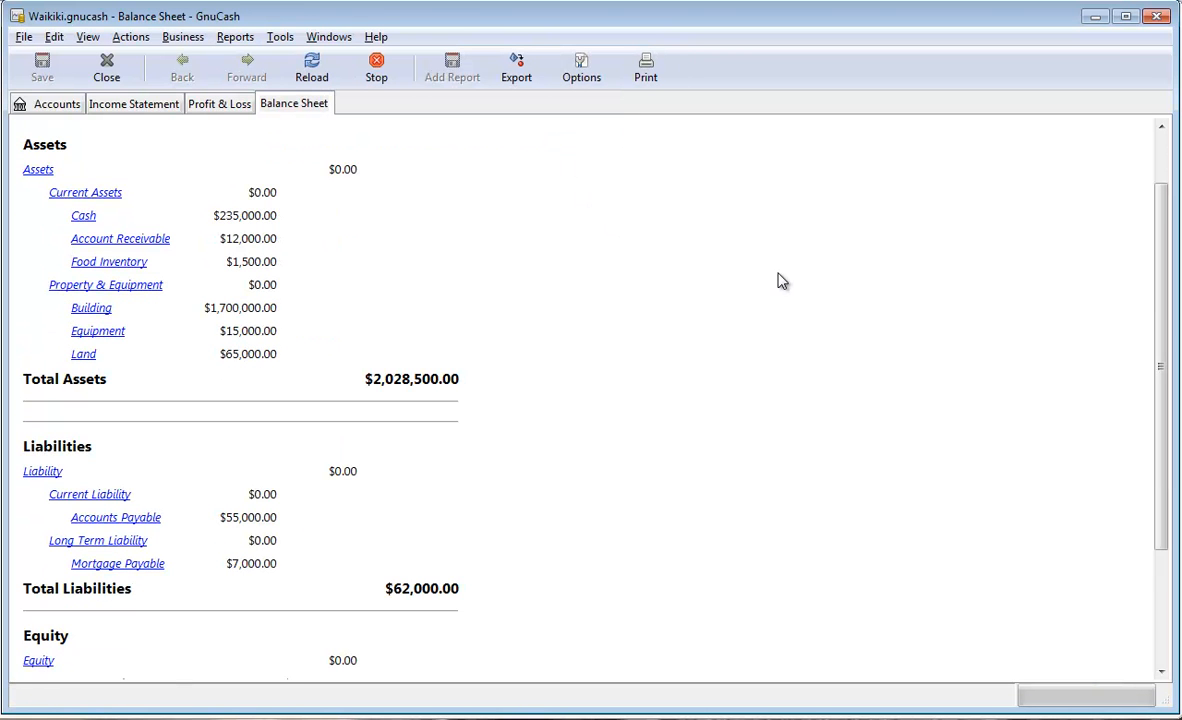
scroll(781, 281, "down", 4)
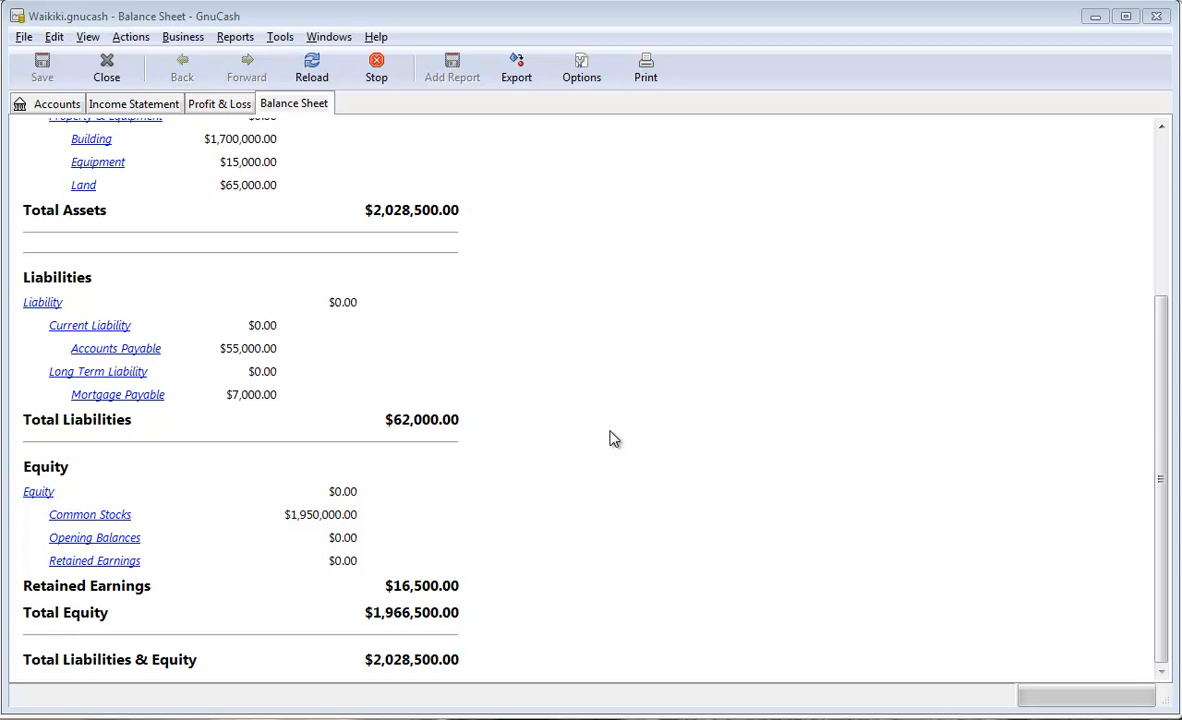
left_click_drag(470, 659, 358, 660)
left_click(797, 595)
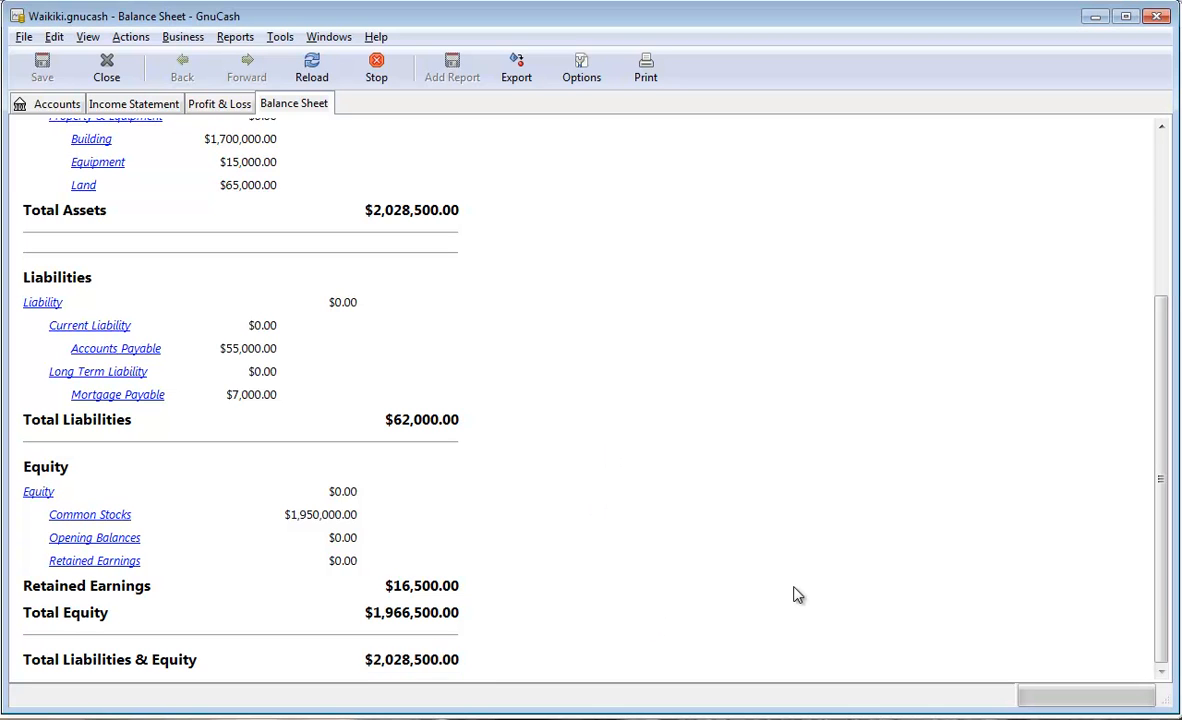